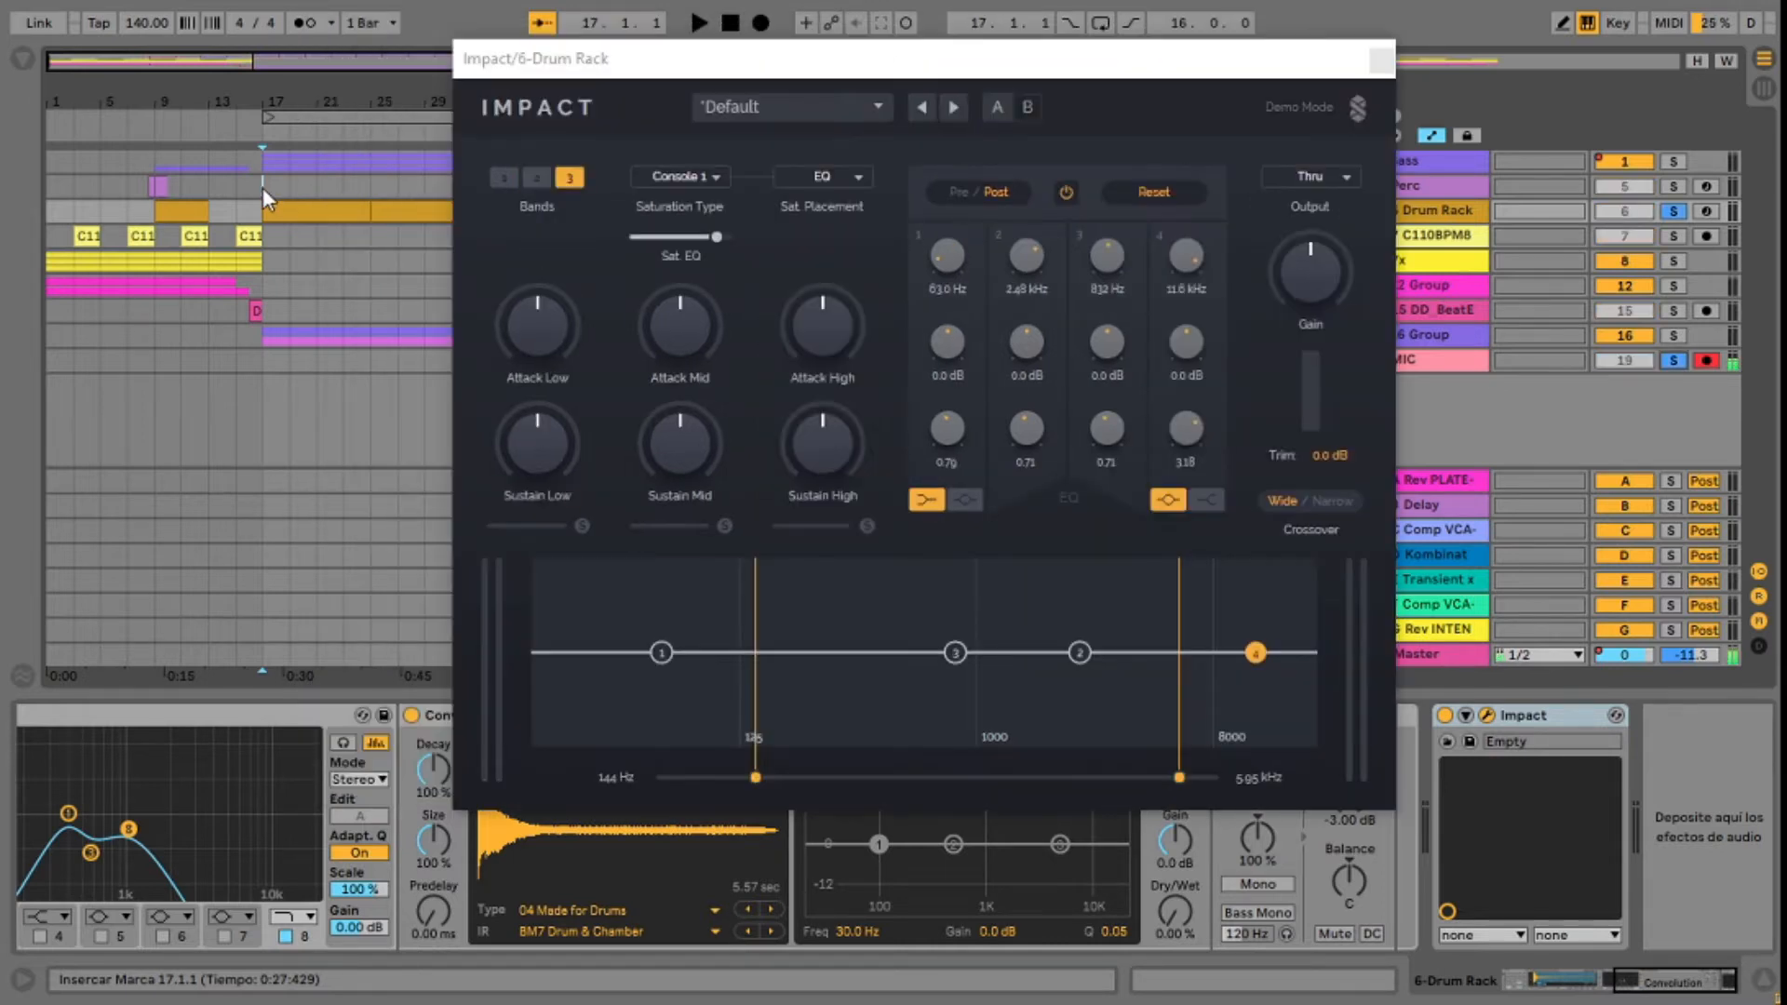
Step: Play the soloed drum rack from bar 17 with its Impact plug-in window displayed, then stop and return to bar 17
left_click(261, 187)
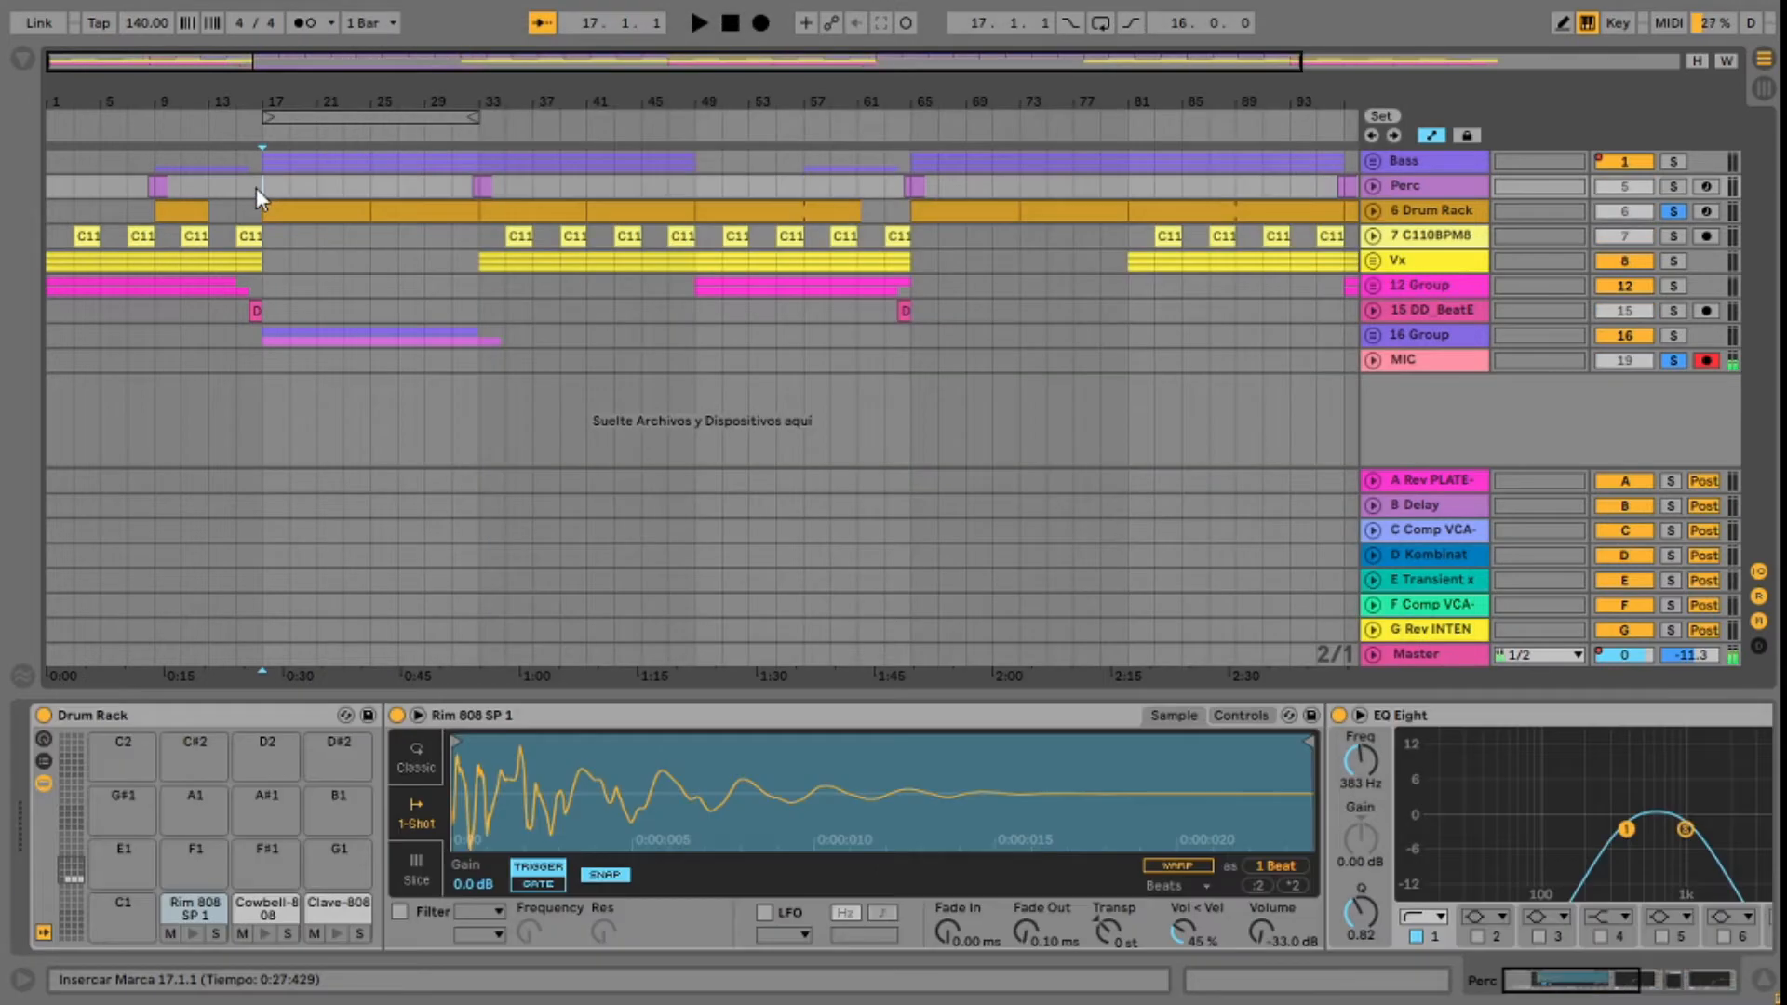
key("space")
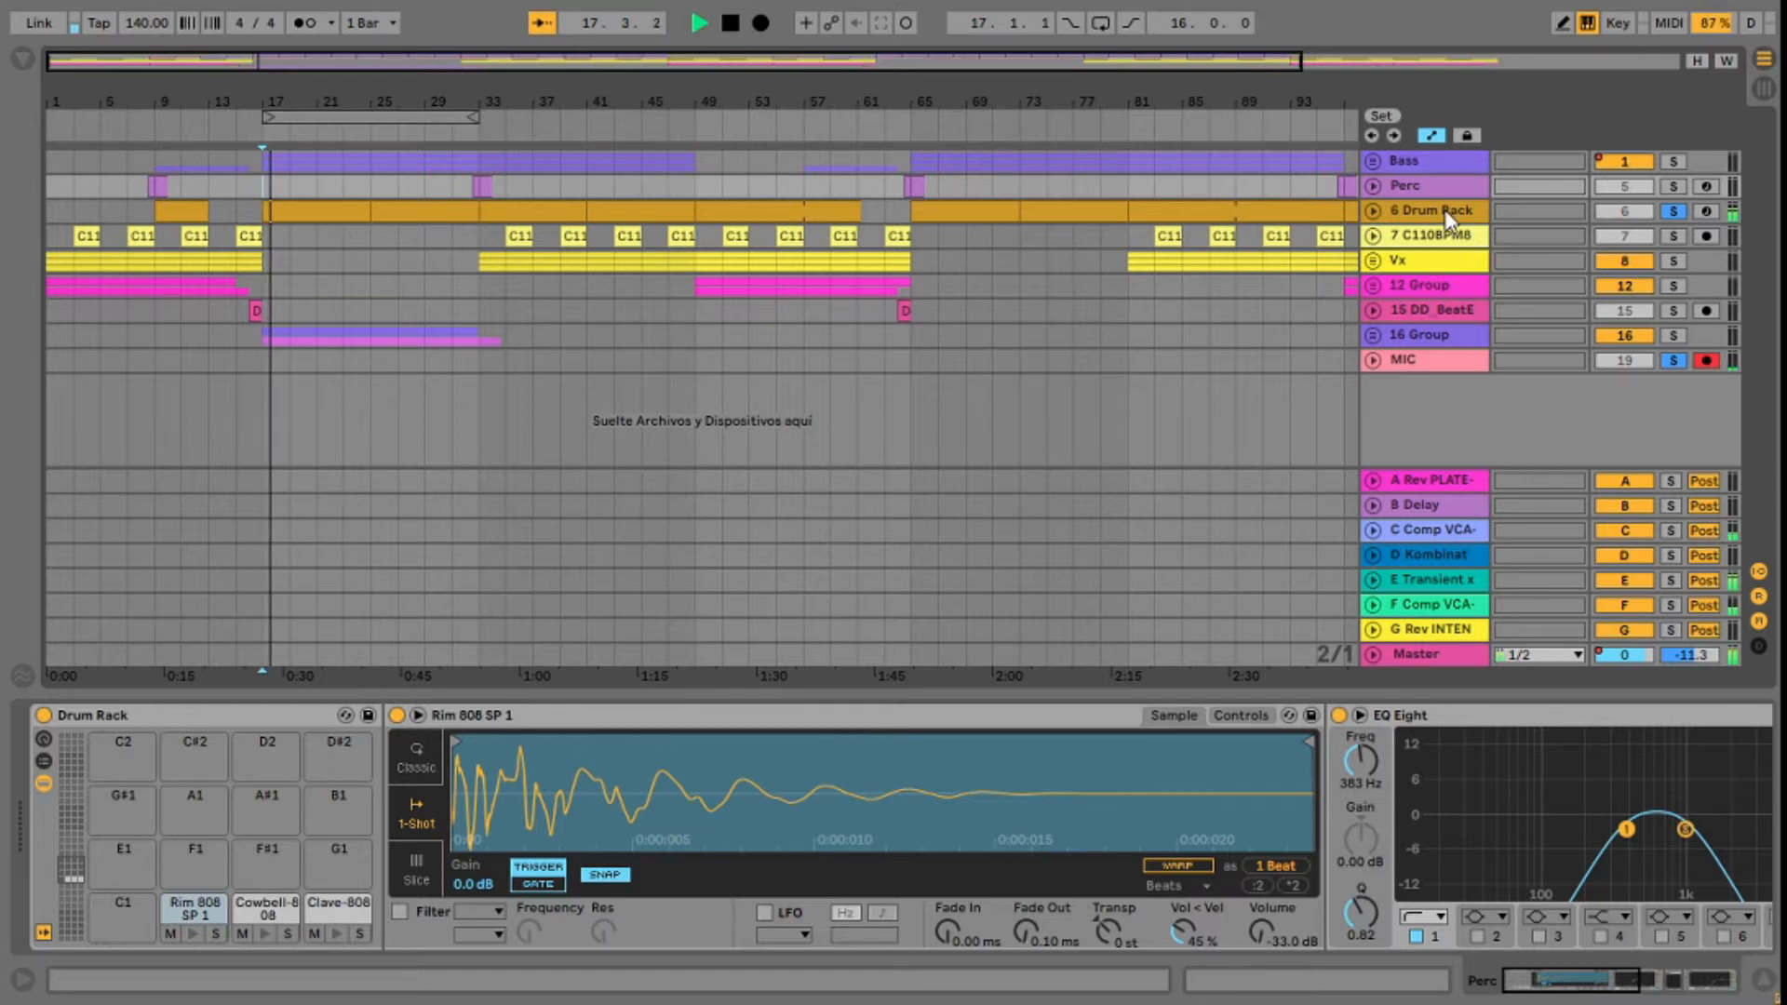
left_click(1448, 218)
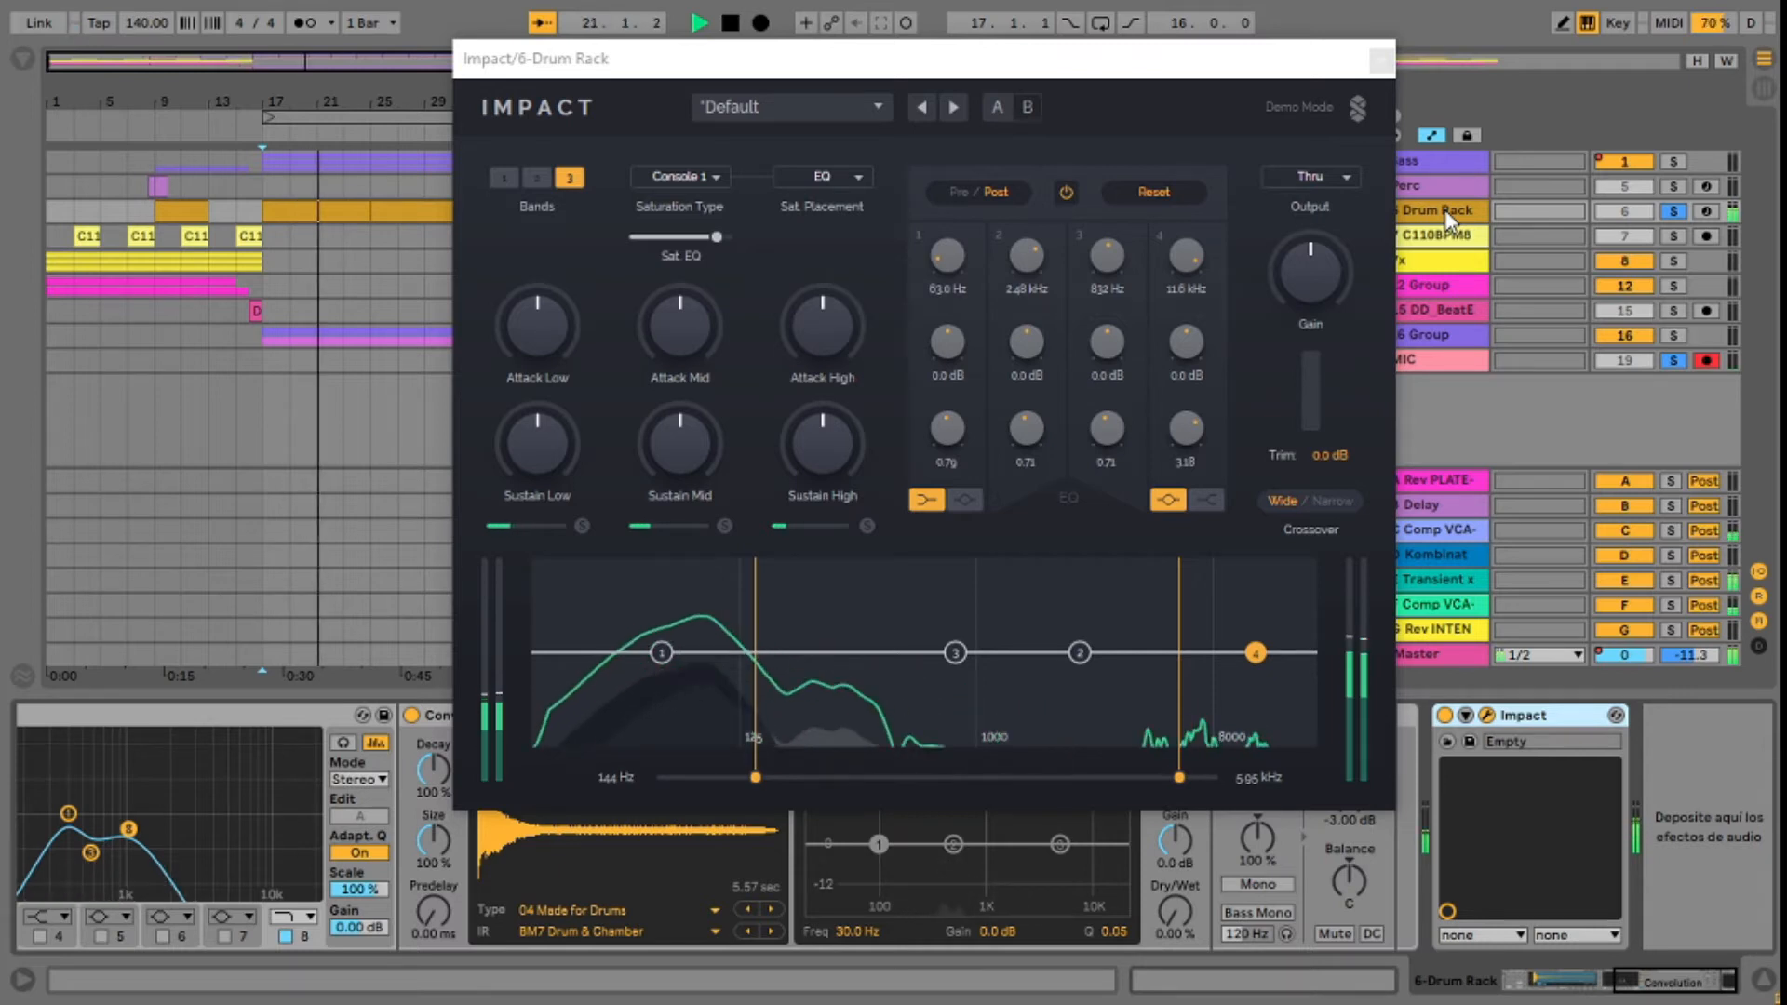
key("space")
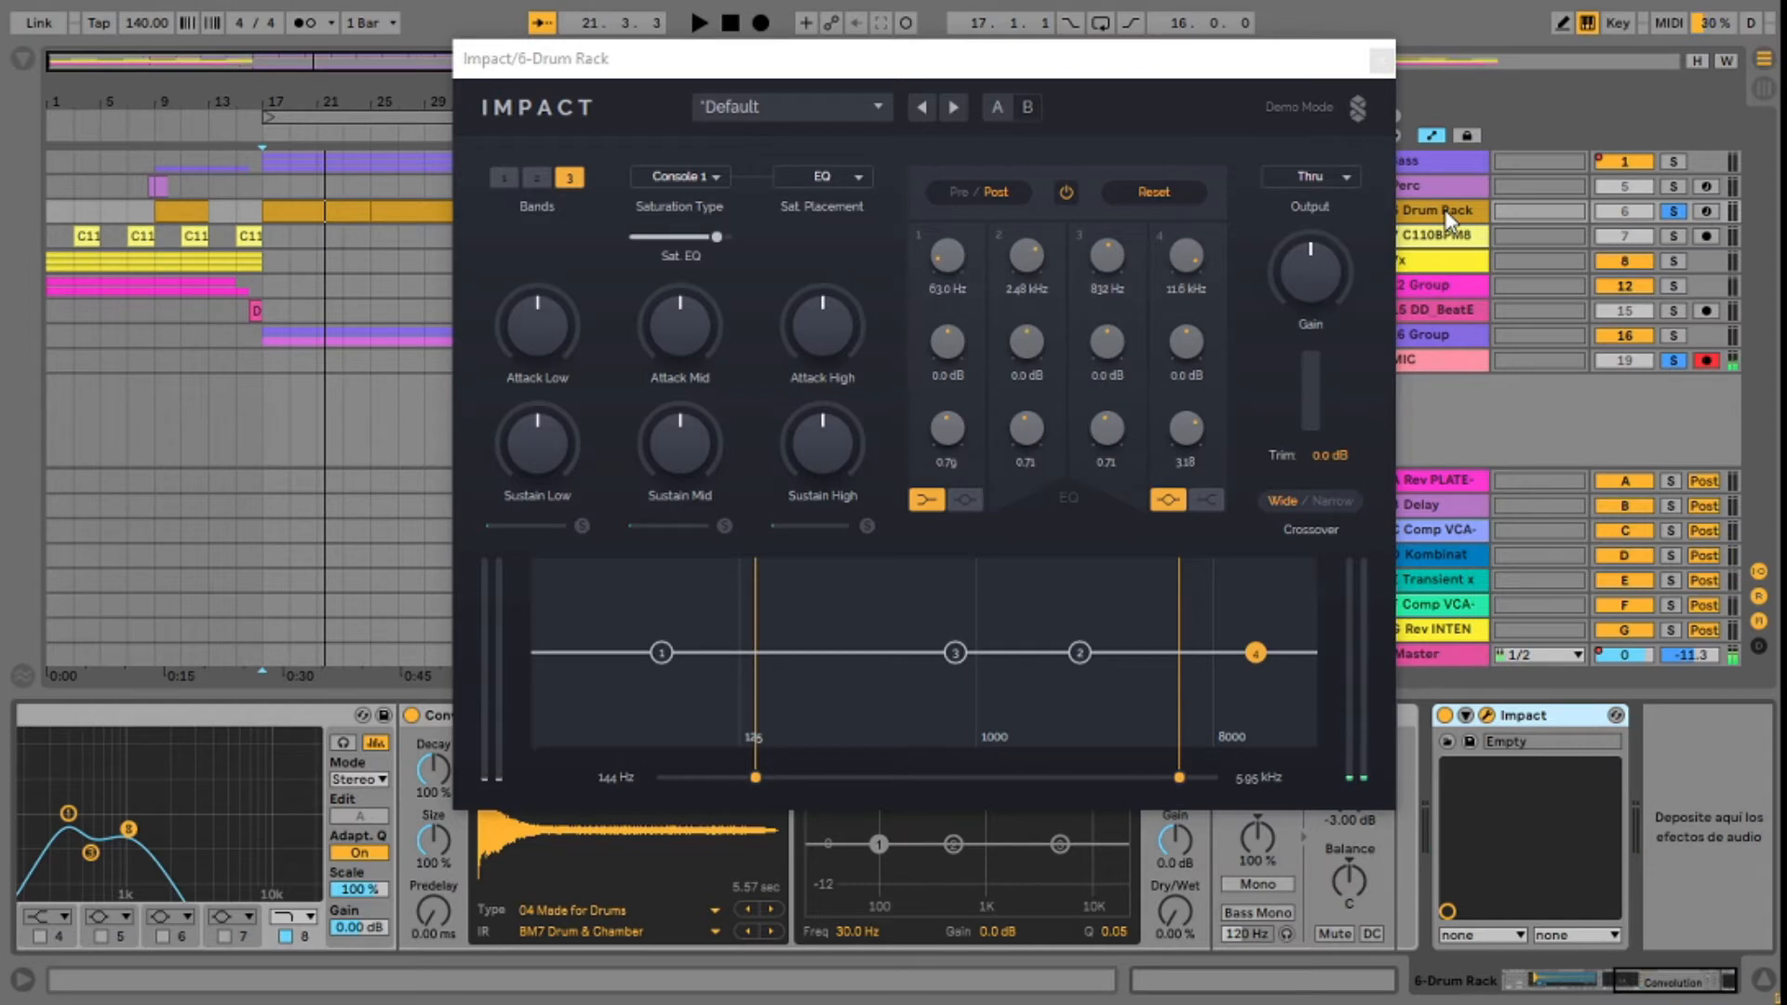
left_click(266, 186)
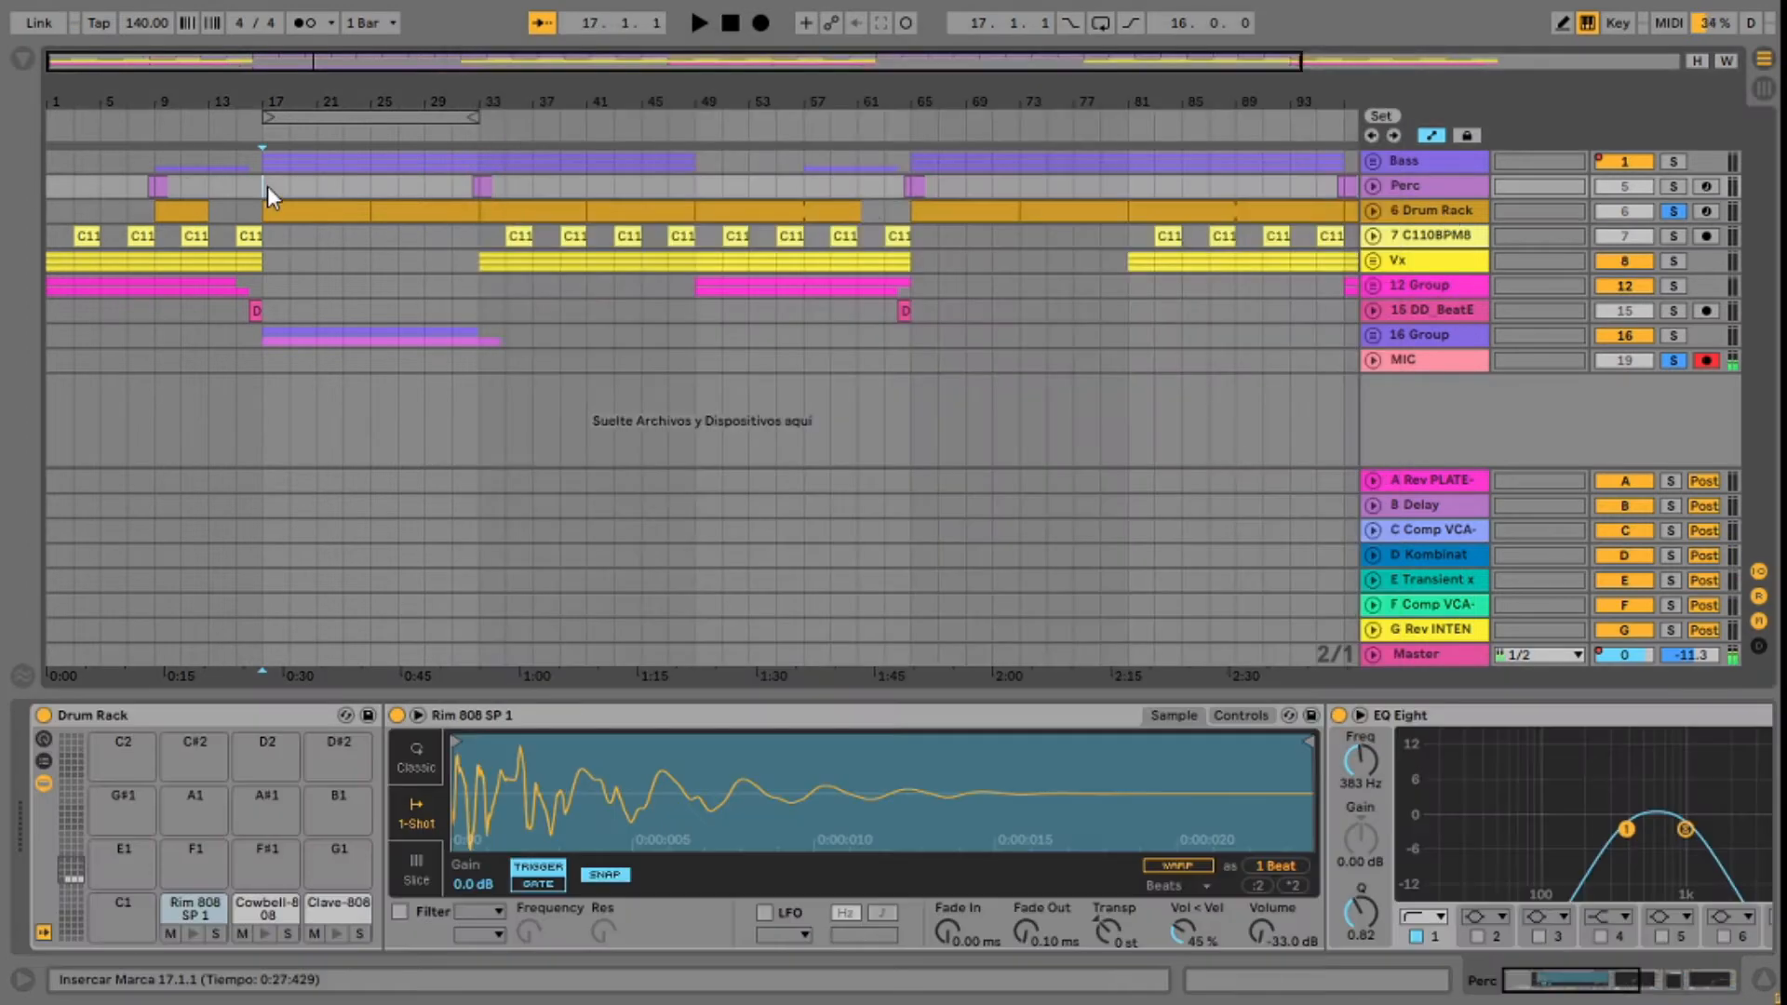
left_click(1438, 212)
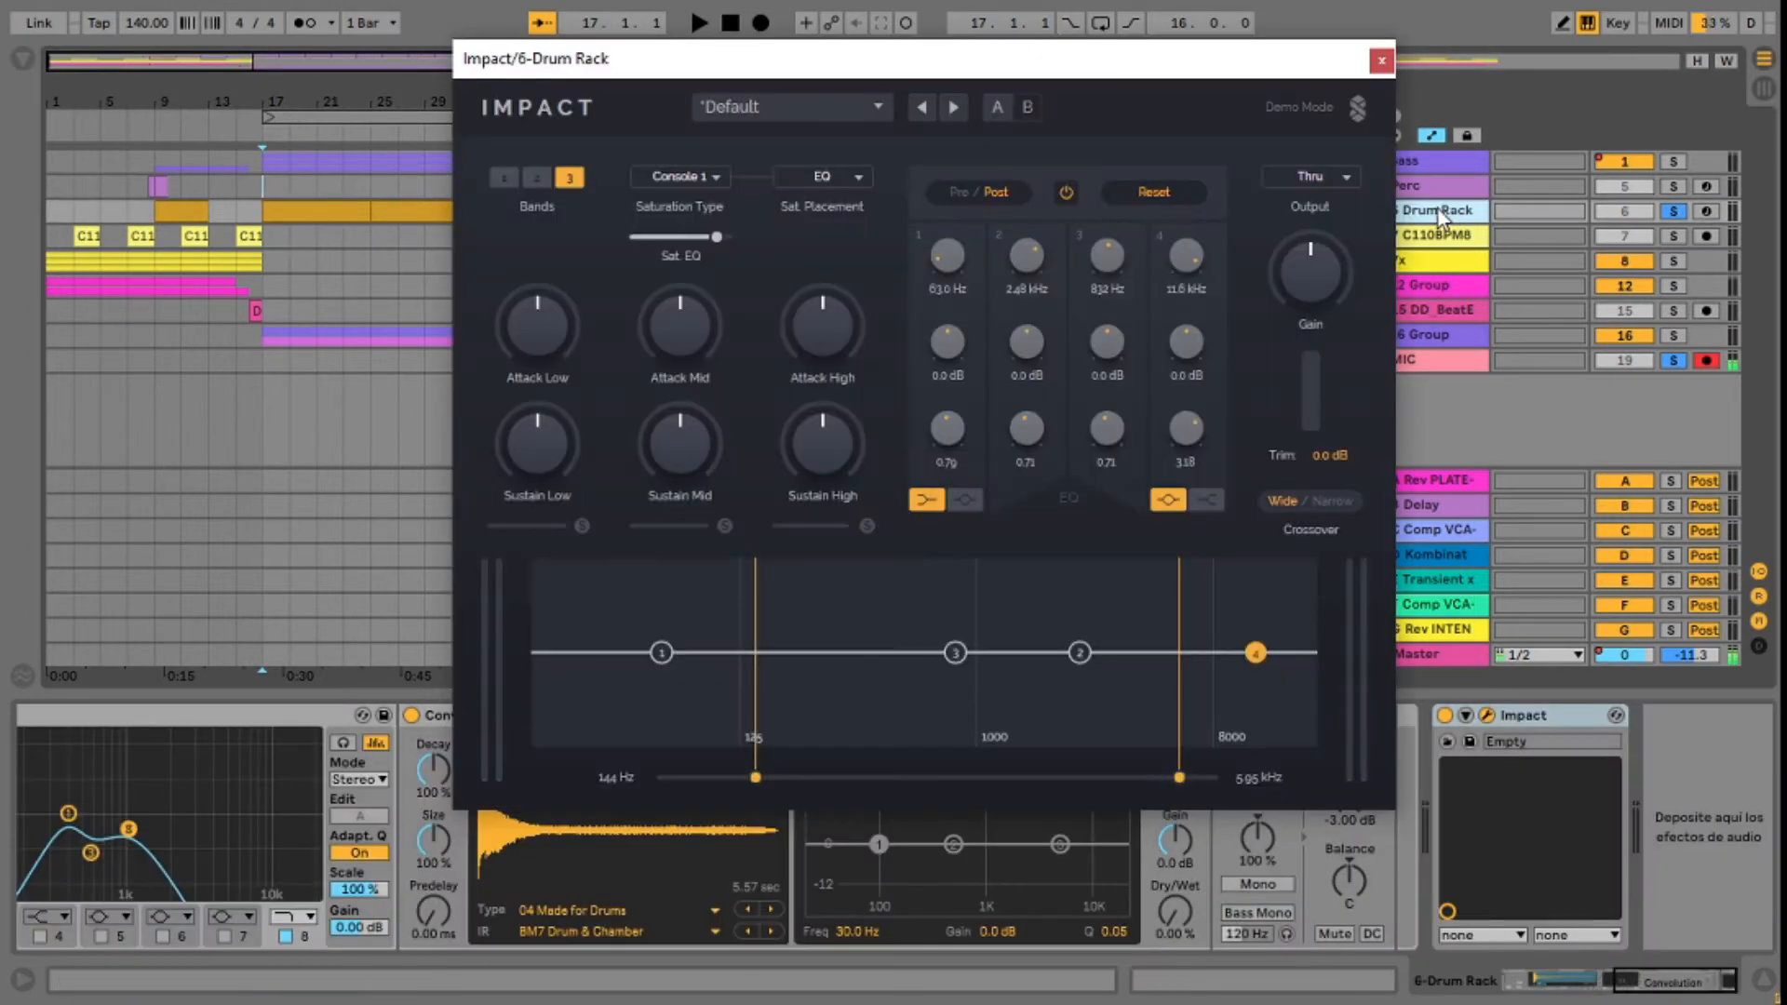
Step: Lower Impact's upper crossover to 4.15 kHz and start playback of the drums
left_click_drag(1005, 80, 891, 71)
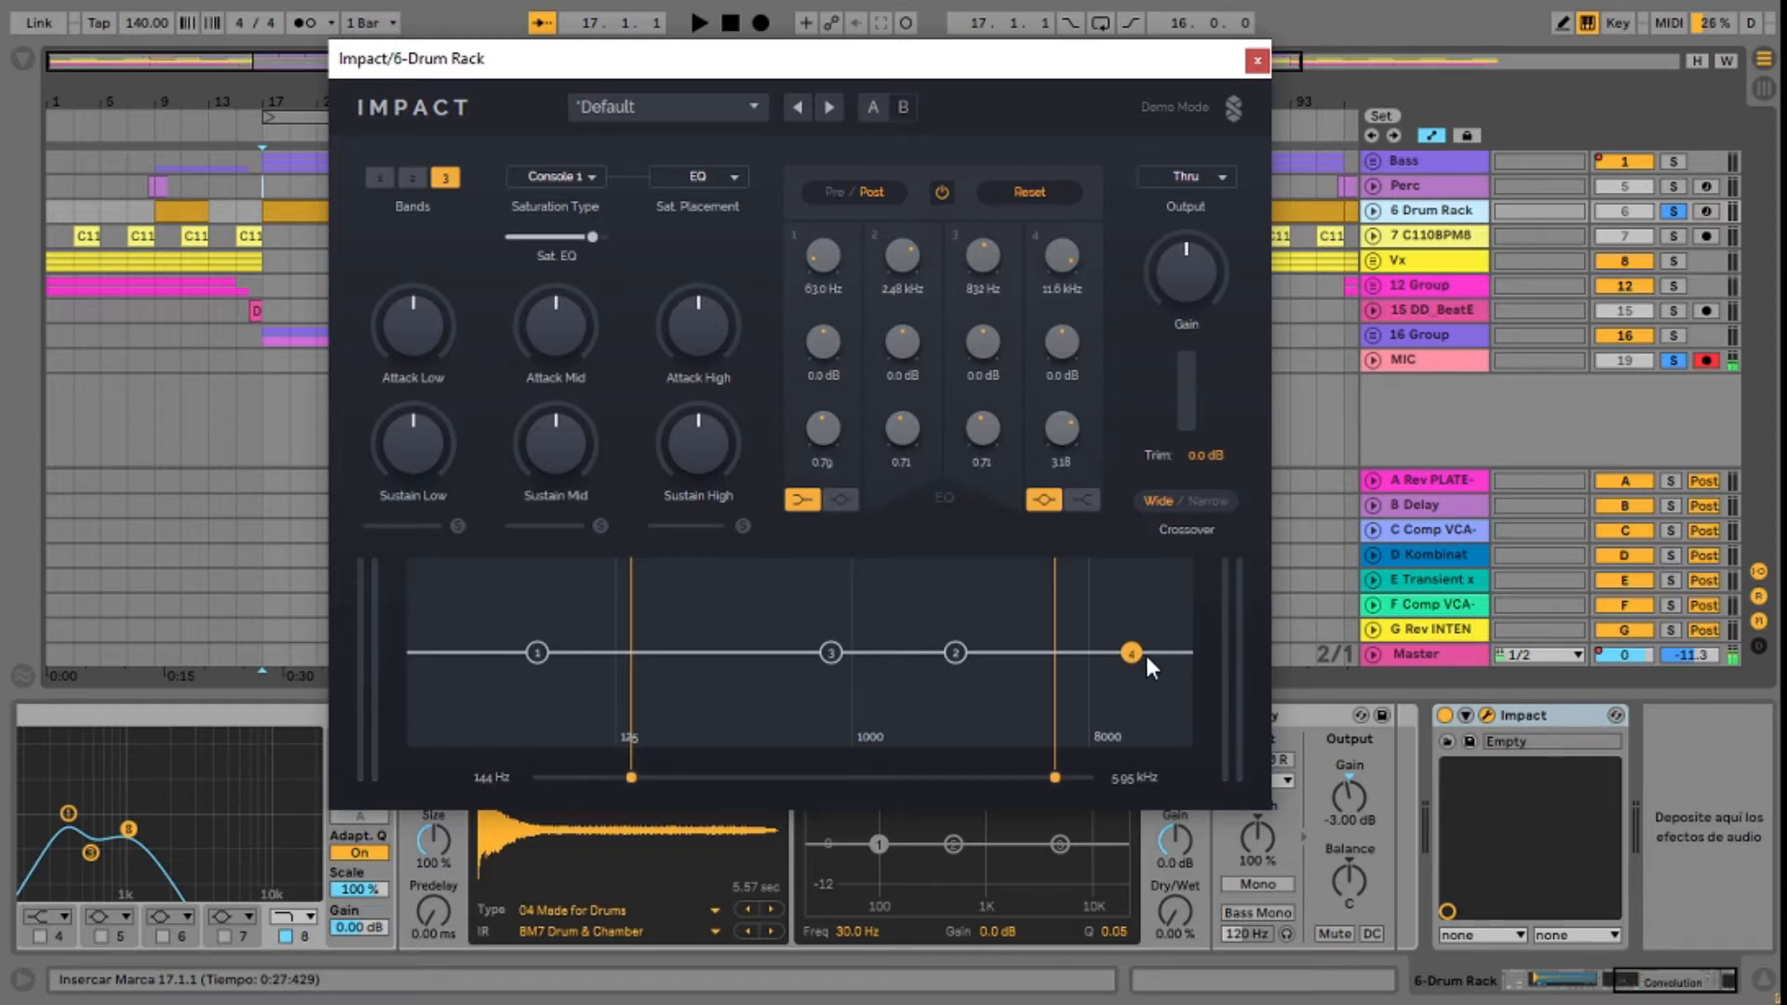
left_click_drag(1053, 778, 1029, 777)
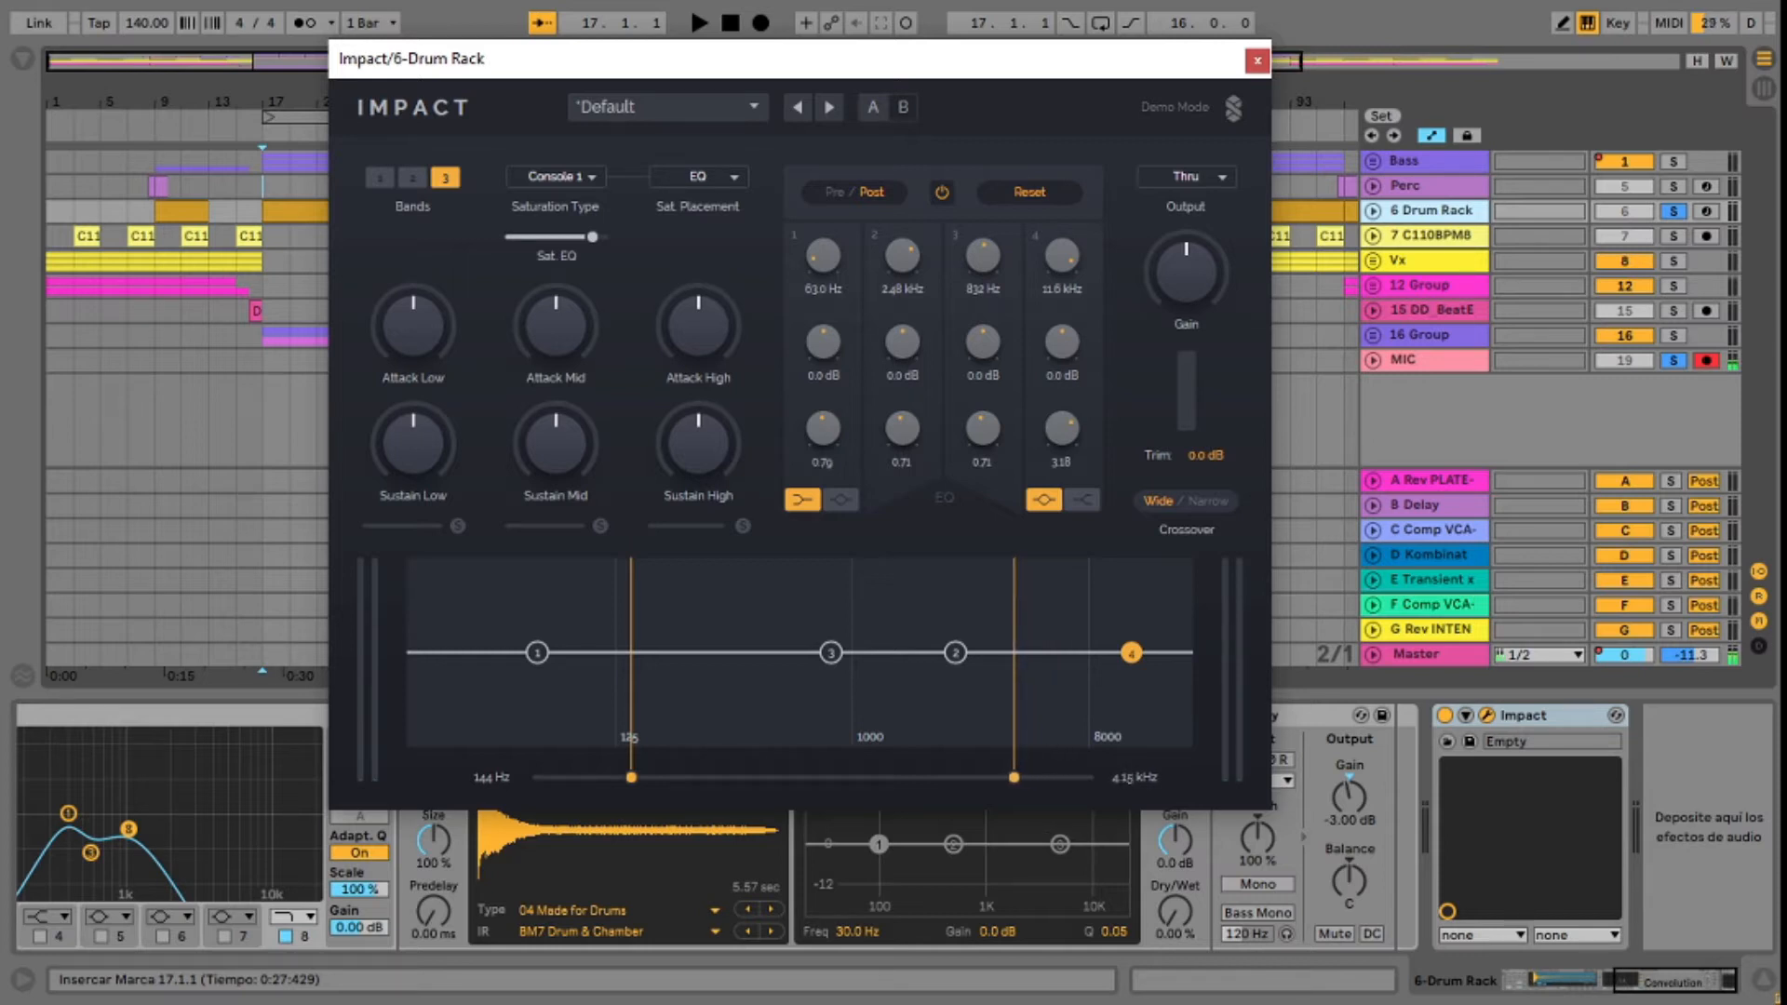
key("space")
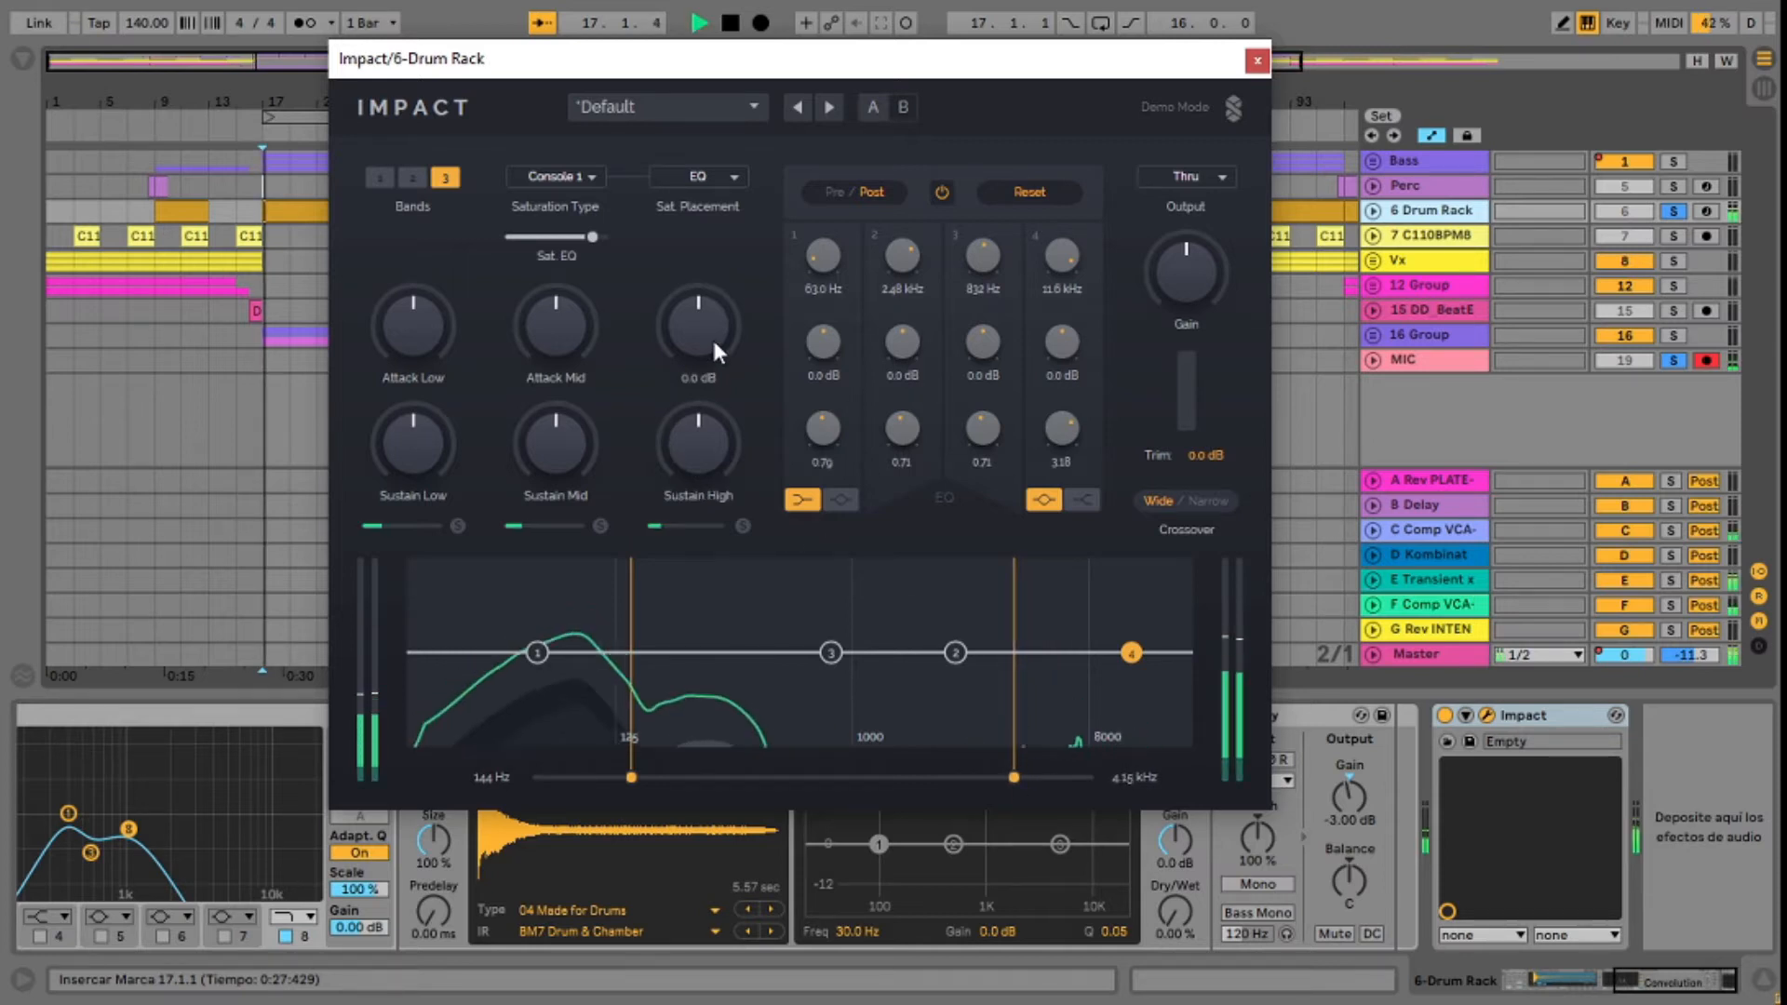
Step: Shape EQ band 4 as a high shelf at about 8.35 kHz with a +10.6 dB gain and a Q of 0.85
left_click_drag(1132, 653, 1101, 627)
left_click(1084, 499)
left_click_drag(1070, 434, 1071, 494)
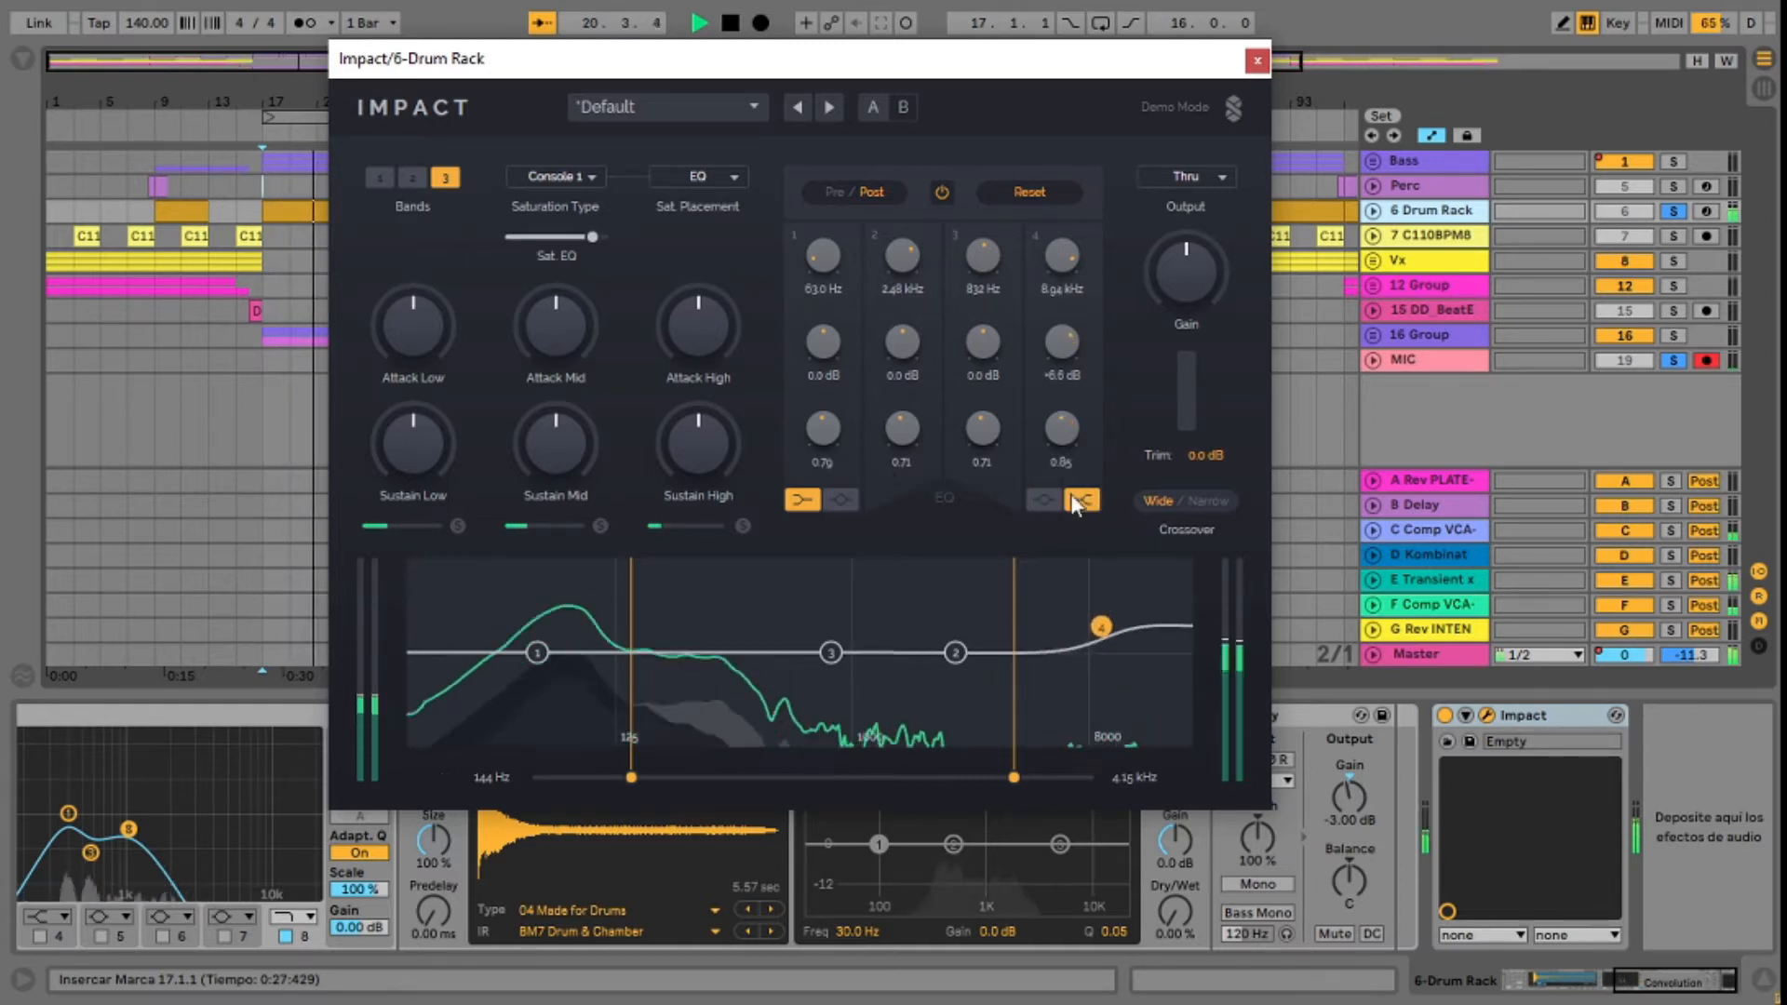
left_click_drag(1102, 626, 1094, 609)
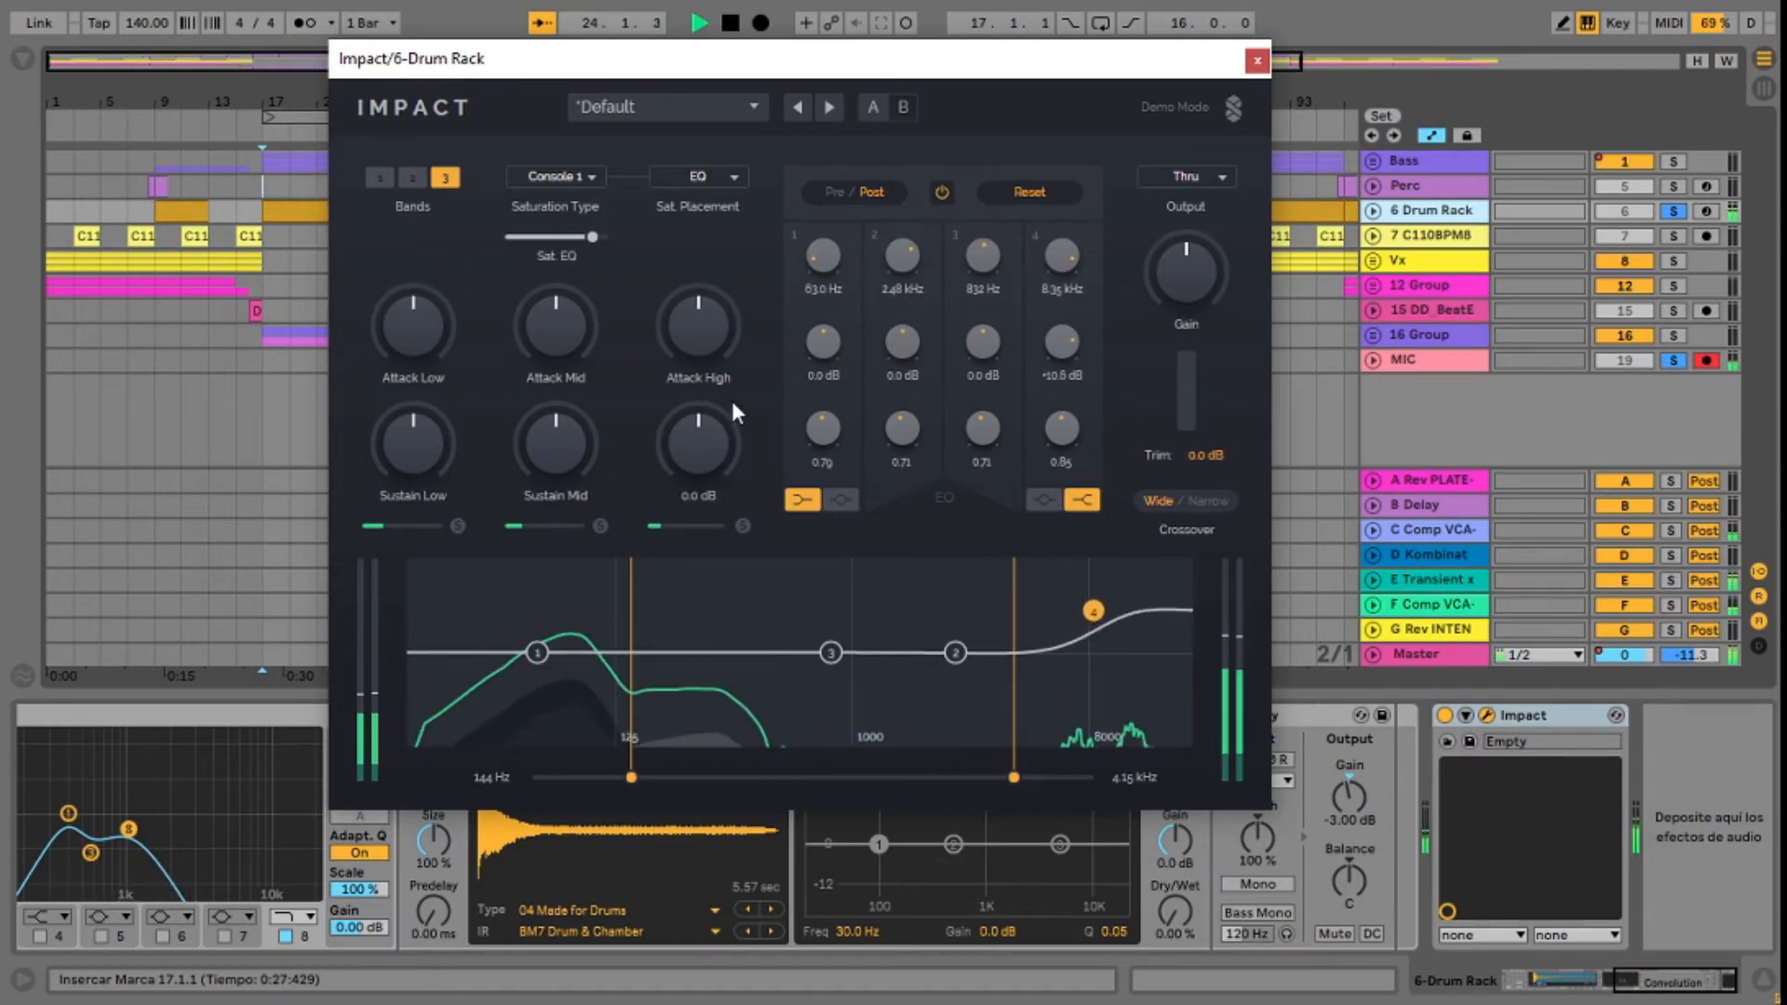
Step: Turn Sustain High fully down and Attack High up to +15.0 dB, and lower the upper crossover to 3.32 kHz
left_click_drag(702, 431, 702, 427)
left_click_drag(702, 348, 703, 352)
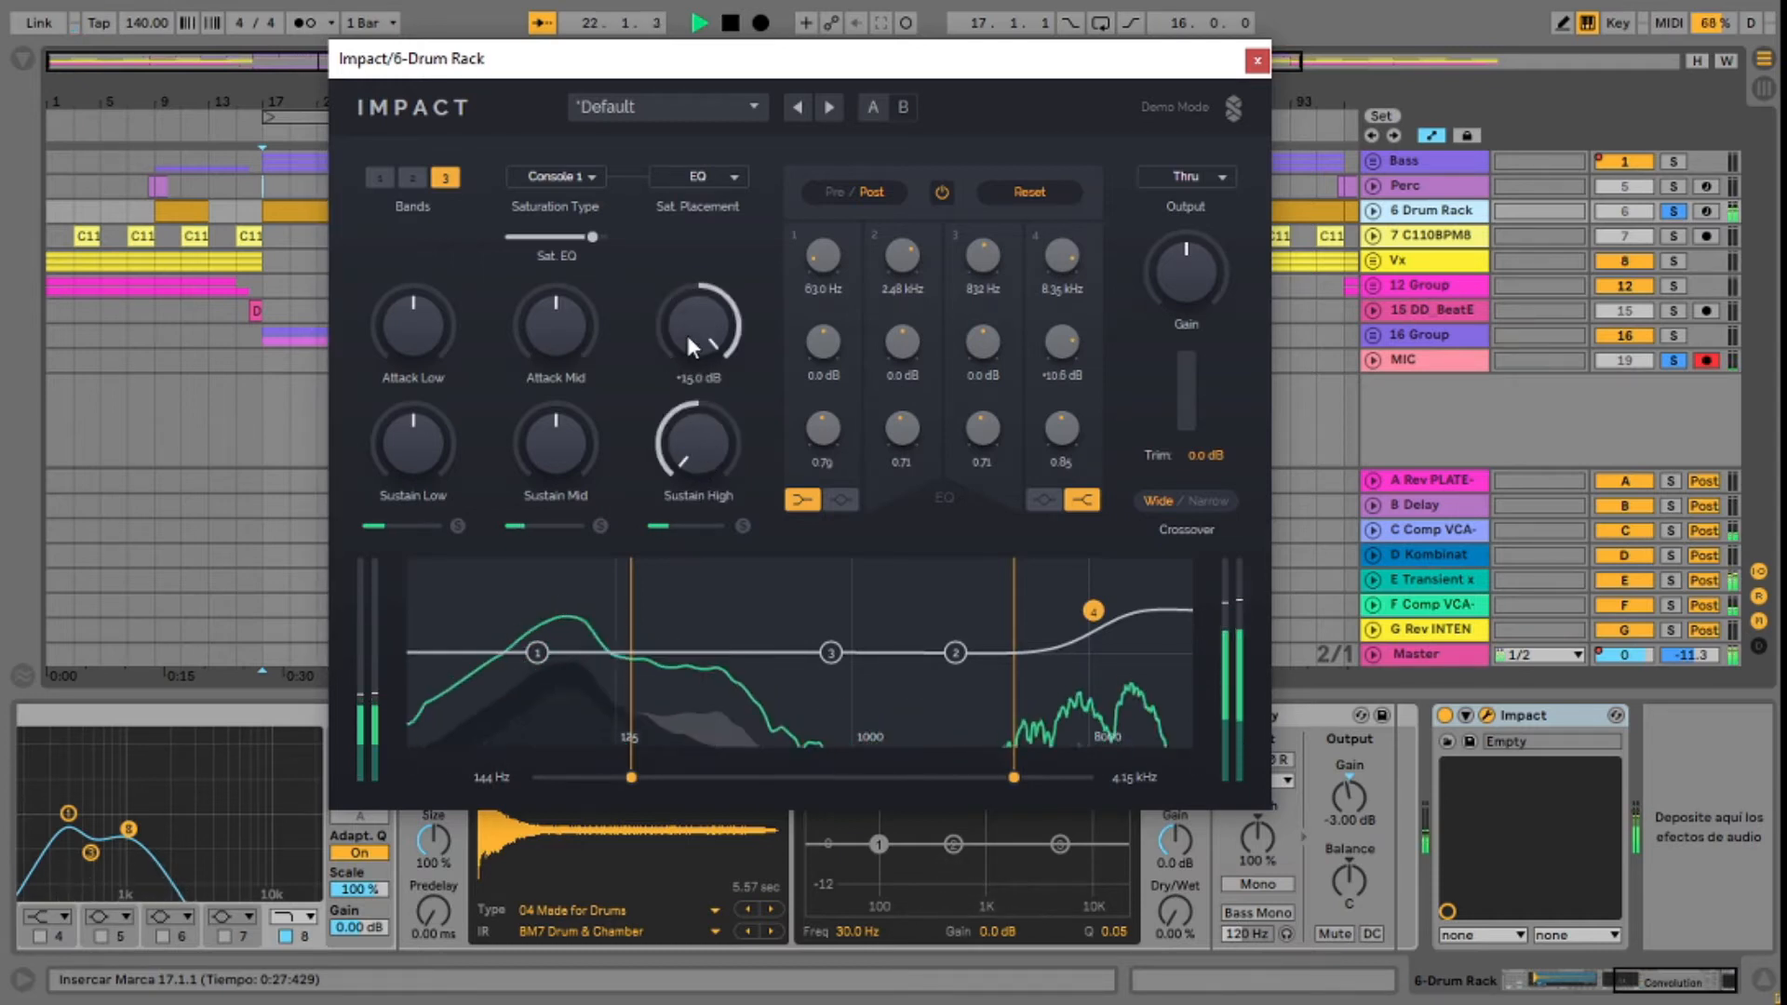
mouse_move(1013, 777)
left_mouse_down()
mouse_move(1036, 777)
mouse_move(895, 777)
mouse_move(989, 777)
left_mouse_up()
key("space")
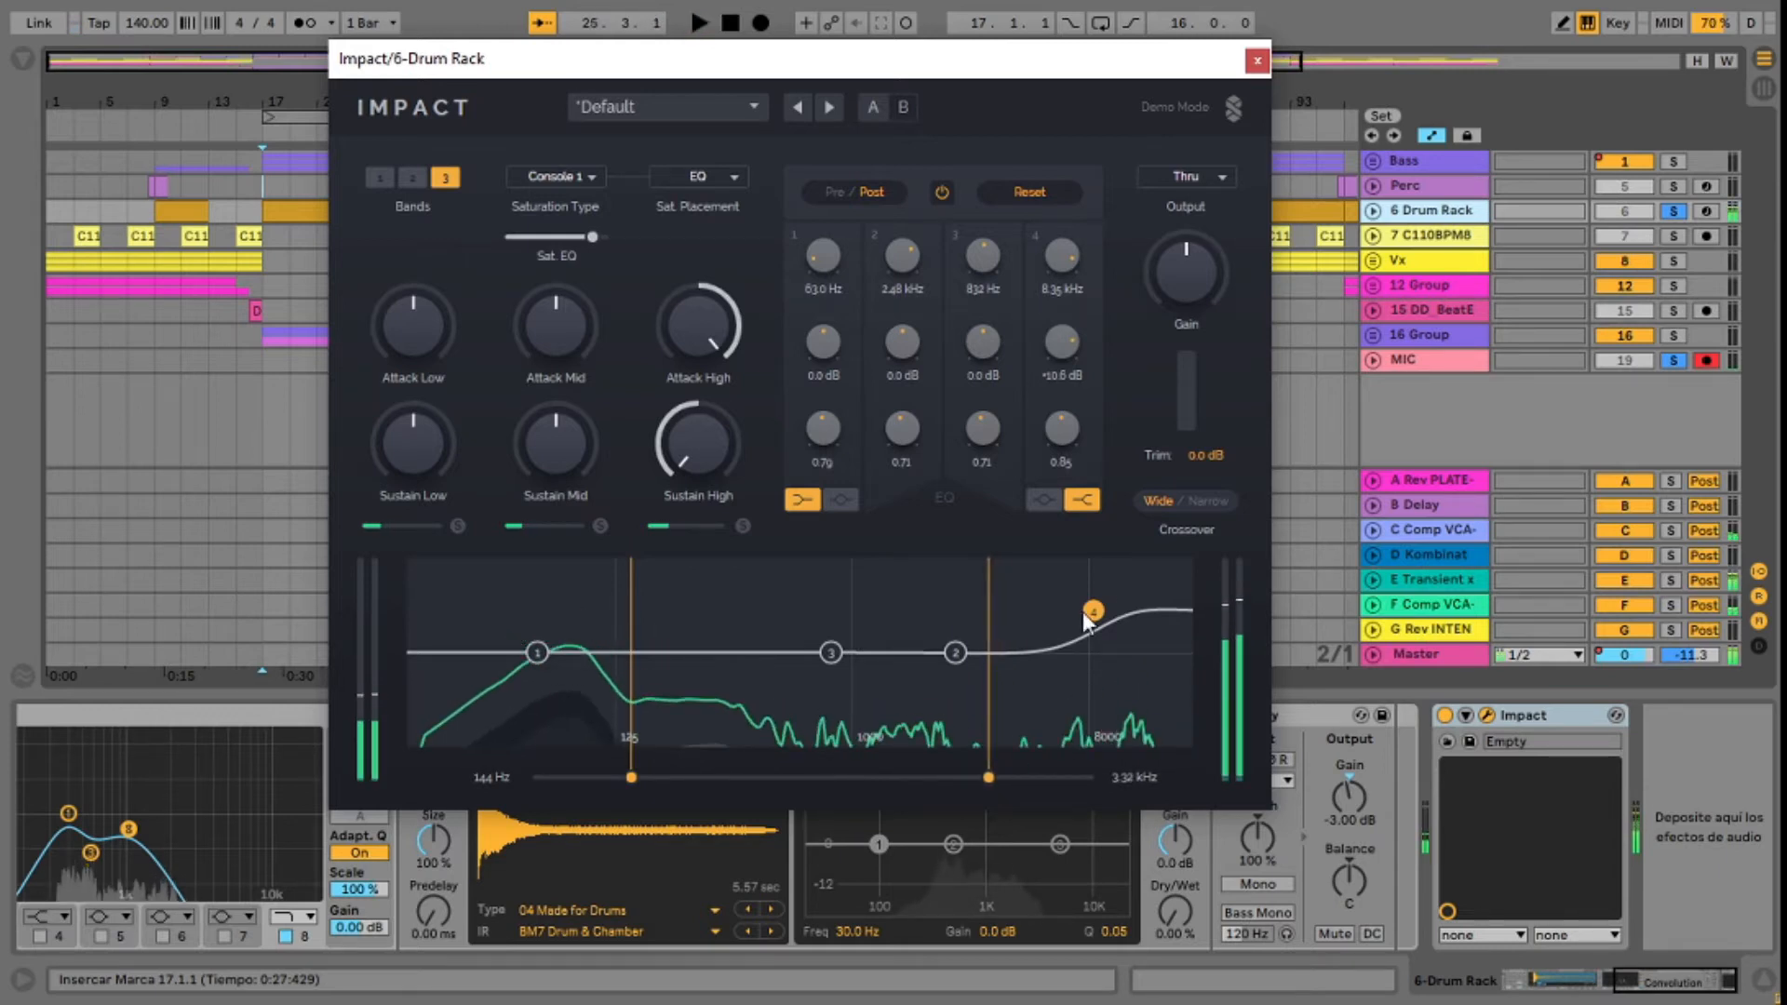
Step: Reset EQ band 4's gain and the high attack and sustain to 0 dB, and try a +9.3 dB boost on band 3 before resetting it
double_click(1092, 609)
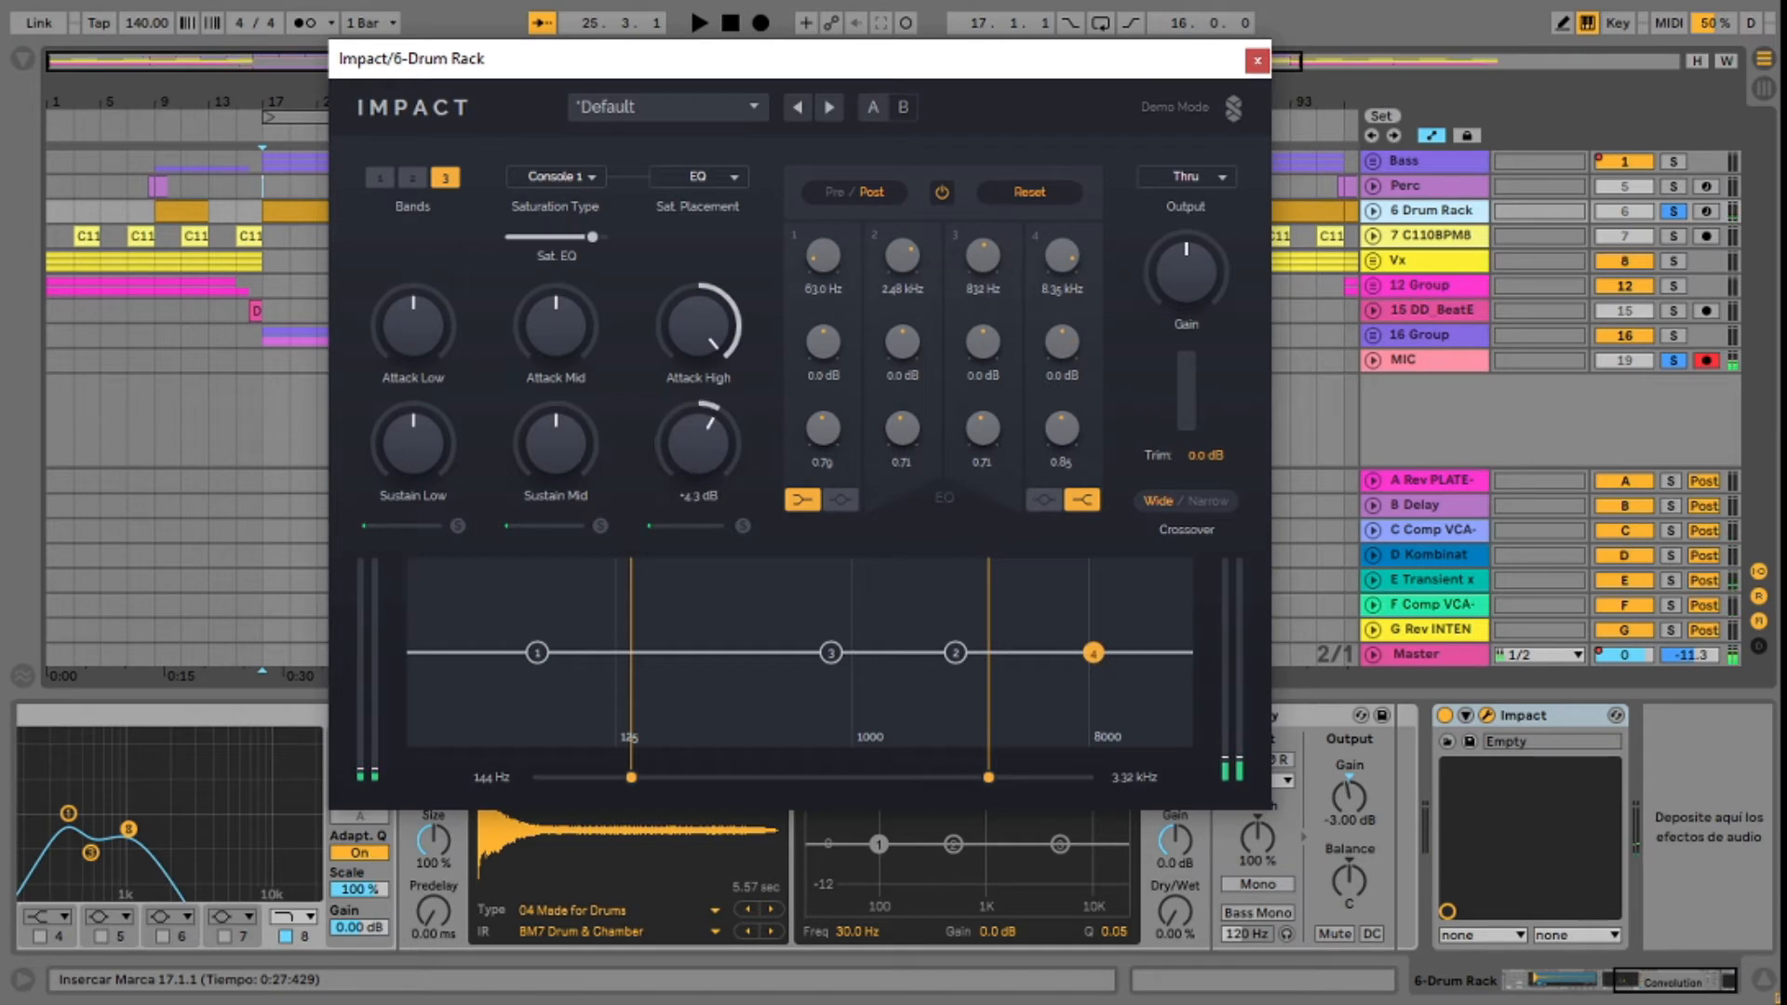
mouse_move(698, 326)
left_mouse_down()
mouse_move(698, 358)
mouse_move(696, 320)
left_mouse_up()
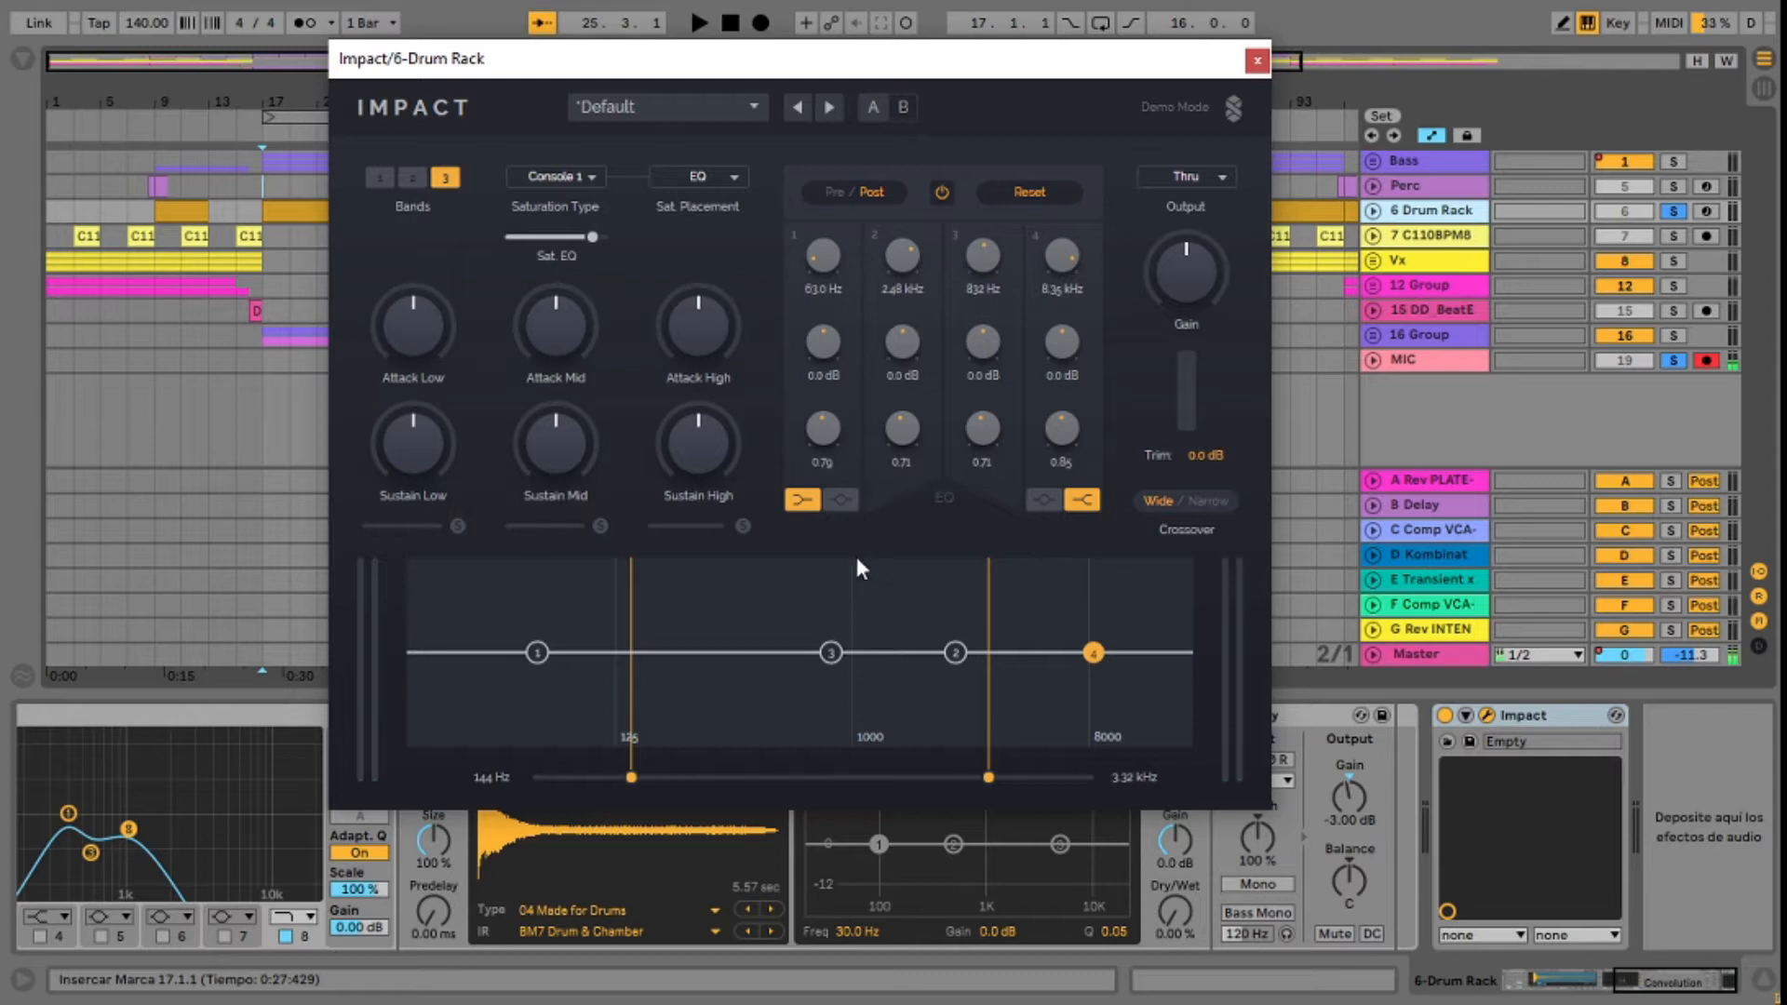
left_click_drag(828, 655, 825, 616)
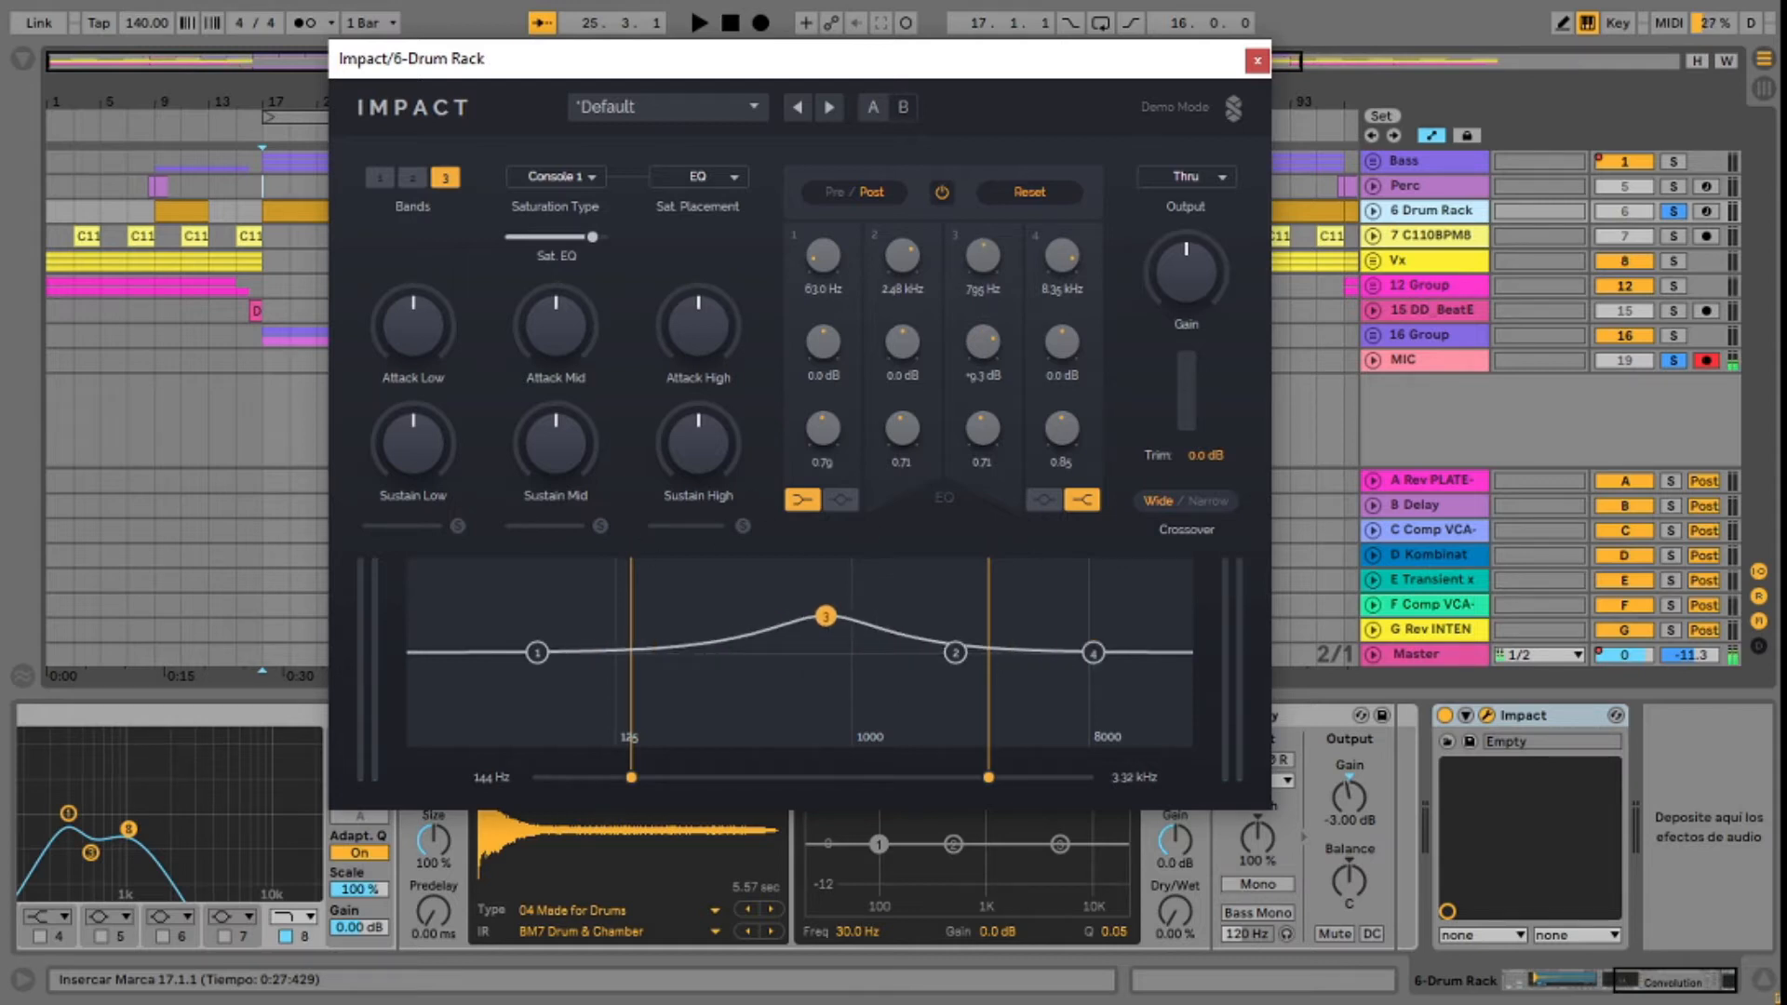
double_click(823, 617)
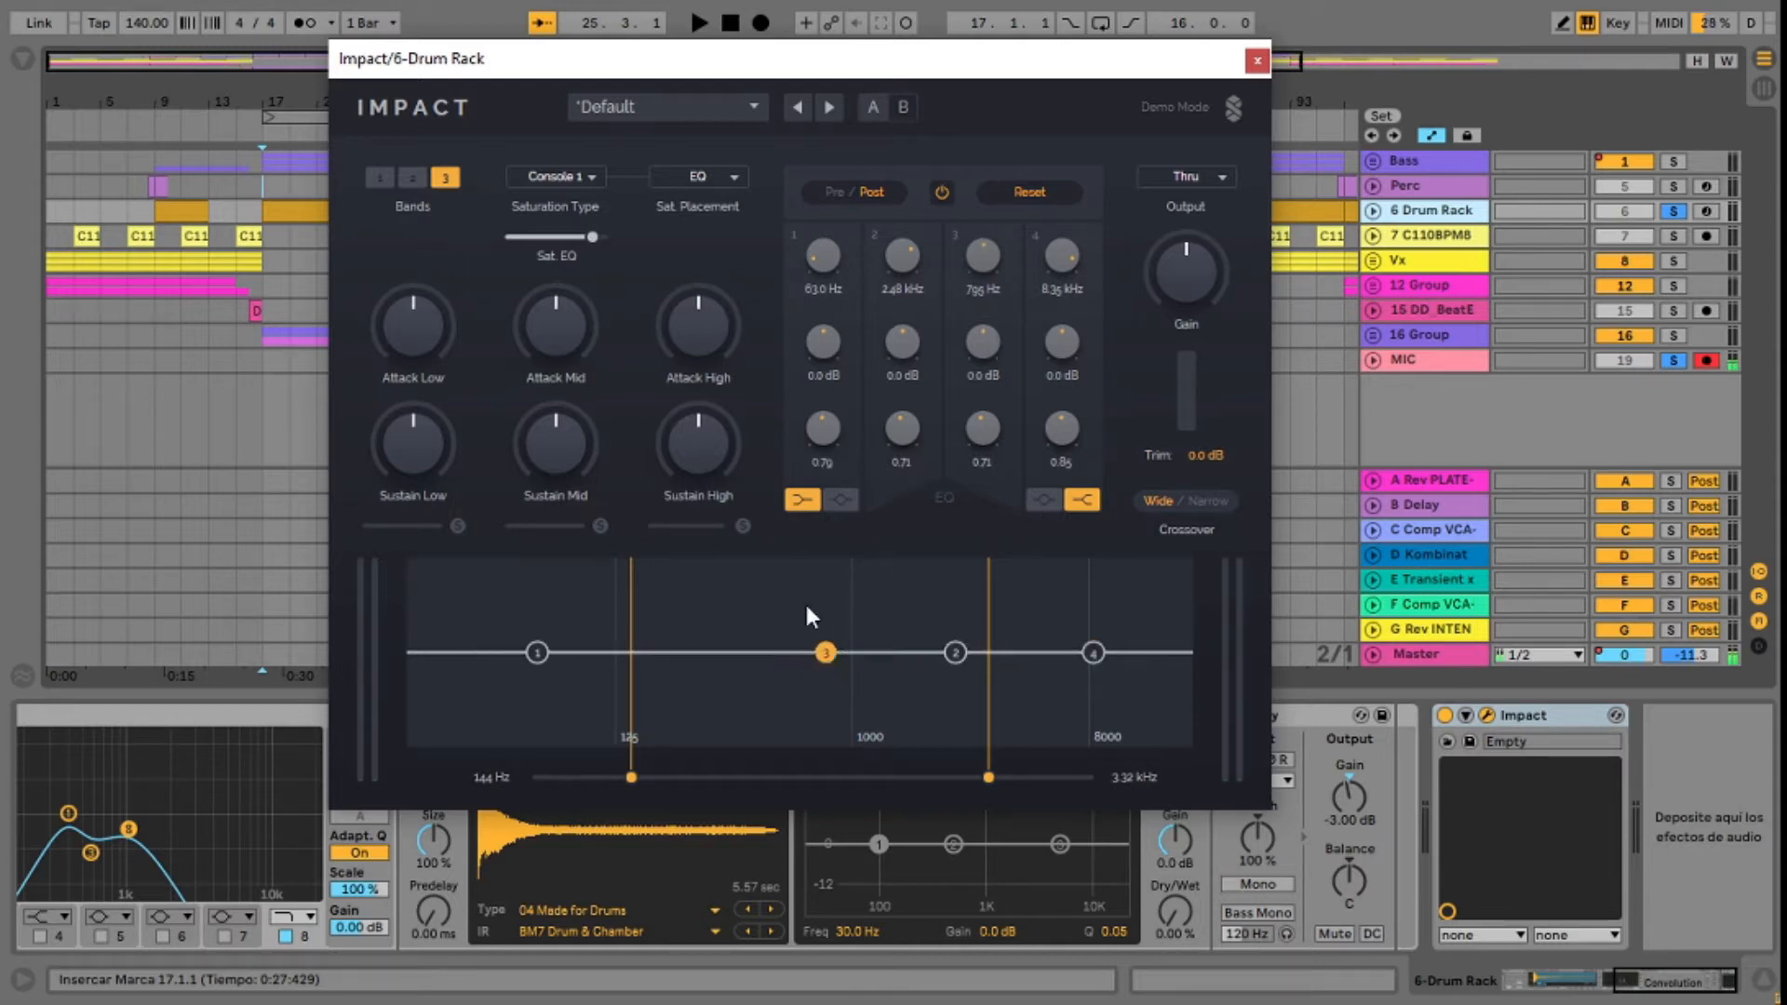
Step: During playback, try Attack Mid at -15.0 dB with Sustain Mid fully up, then reverse them to full attack and minimum sustain
key("space")
mouse_move(569, 445)
left_mouse_down()
mouse_move(570, 354)
mouse_move(569, 411)
left_mouse_up()
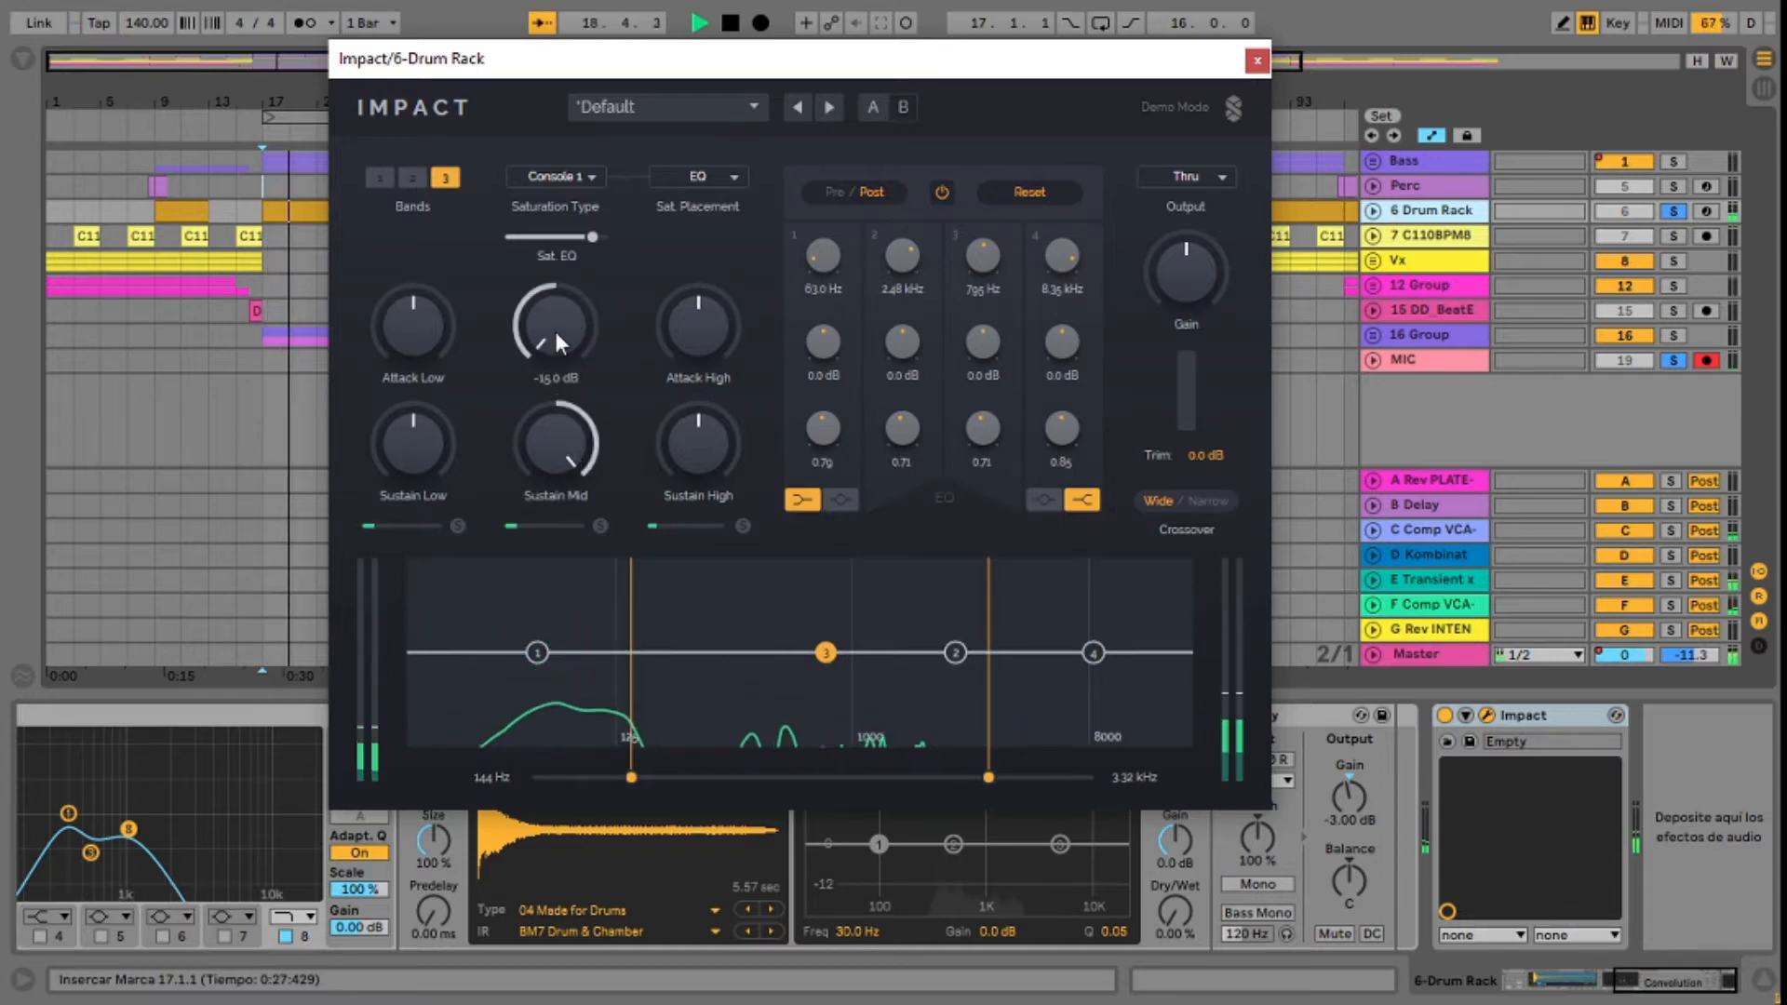
left_click_drag(555, 334, 555, 233)
left_click_drag(547, 406, 671, 778)
Step: Narrow the mid band by setting the crossovers to 223 Hz and 2.06 kHz, then stop playback
left_click_drag(990, 779, 934, 778)
left_click_drag(671, 779, 681, 778)
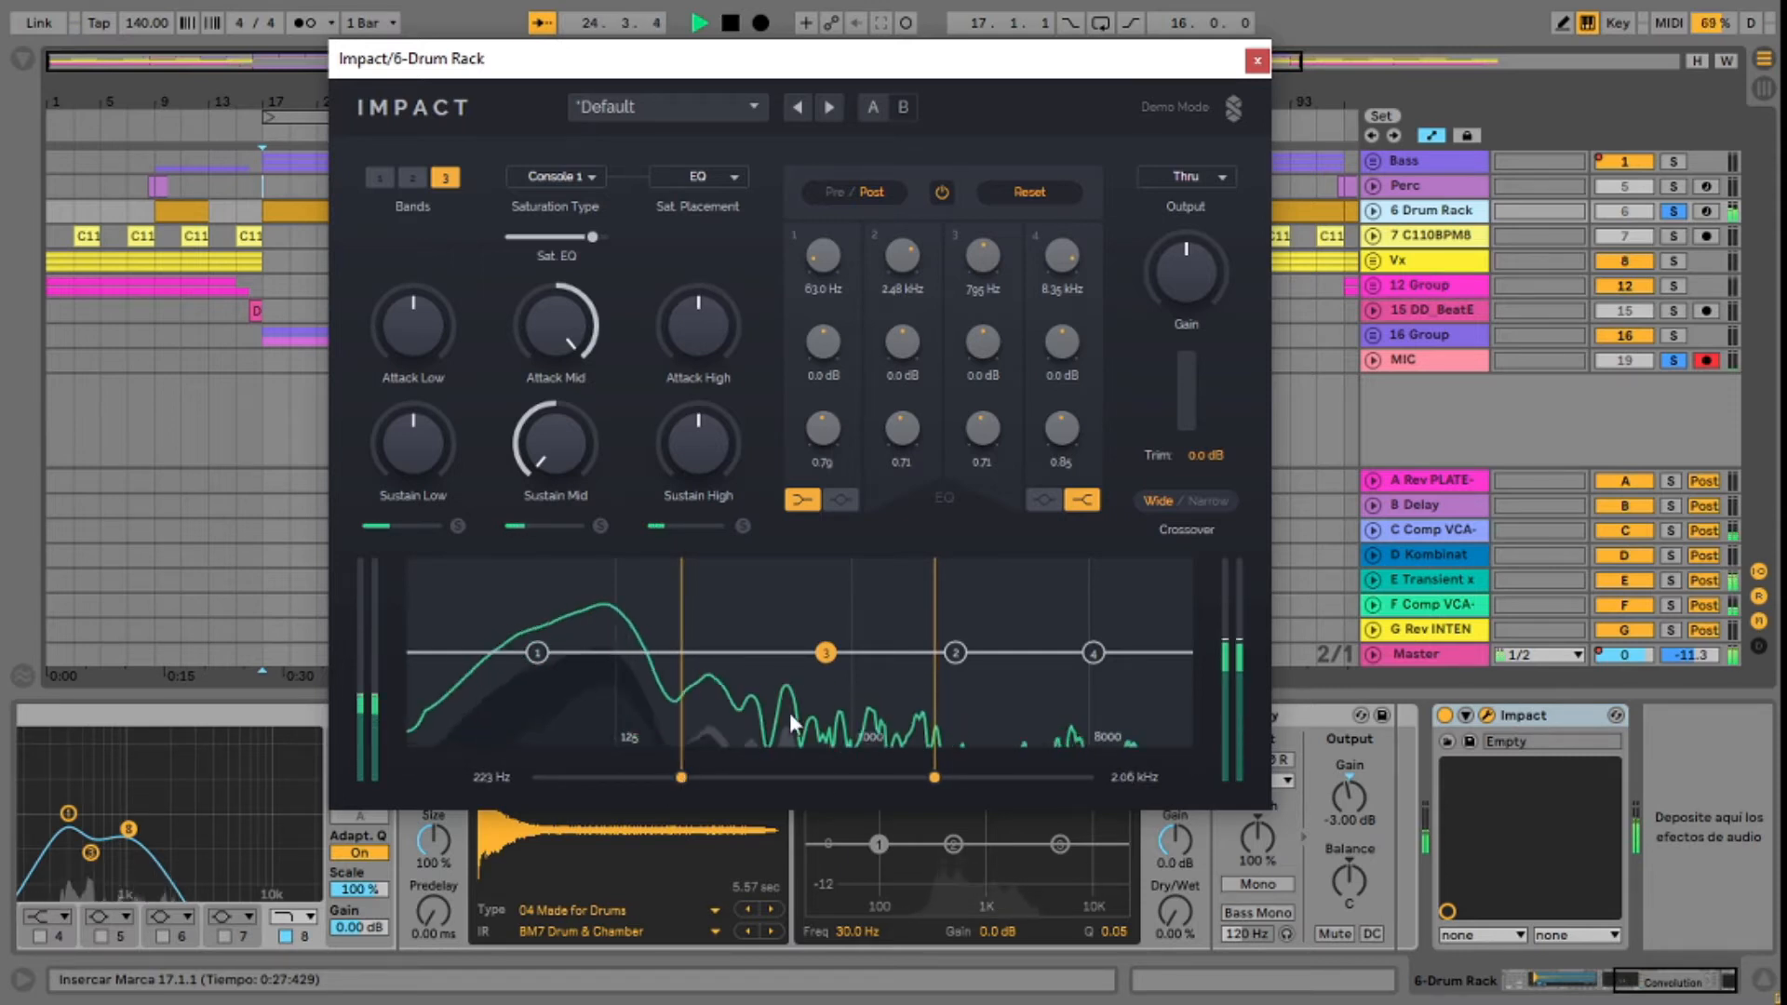
key("space")
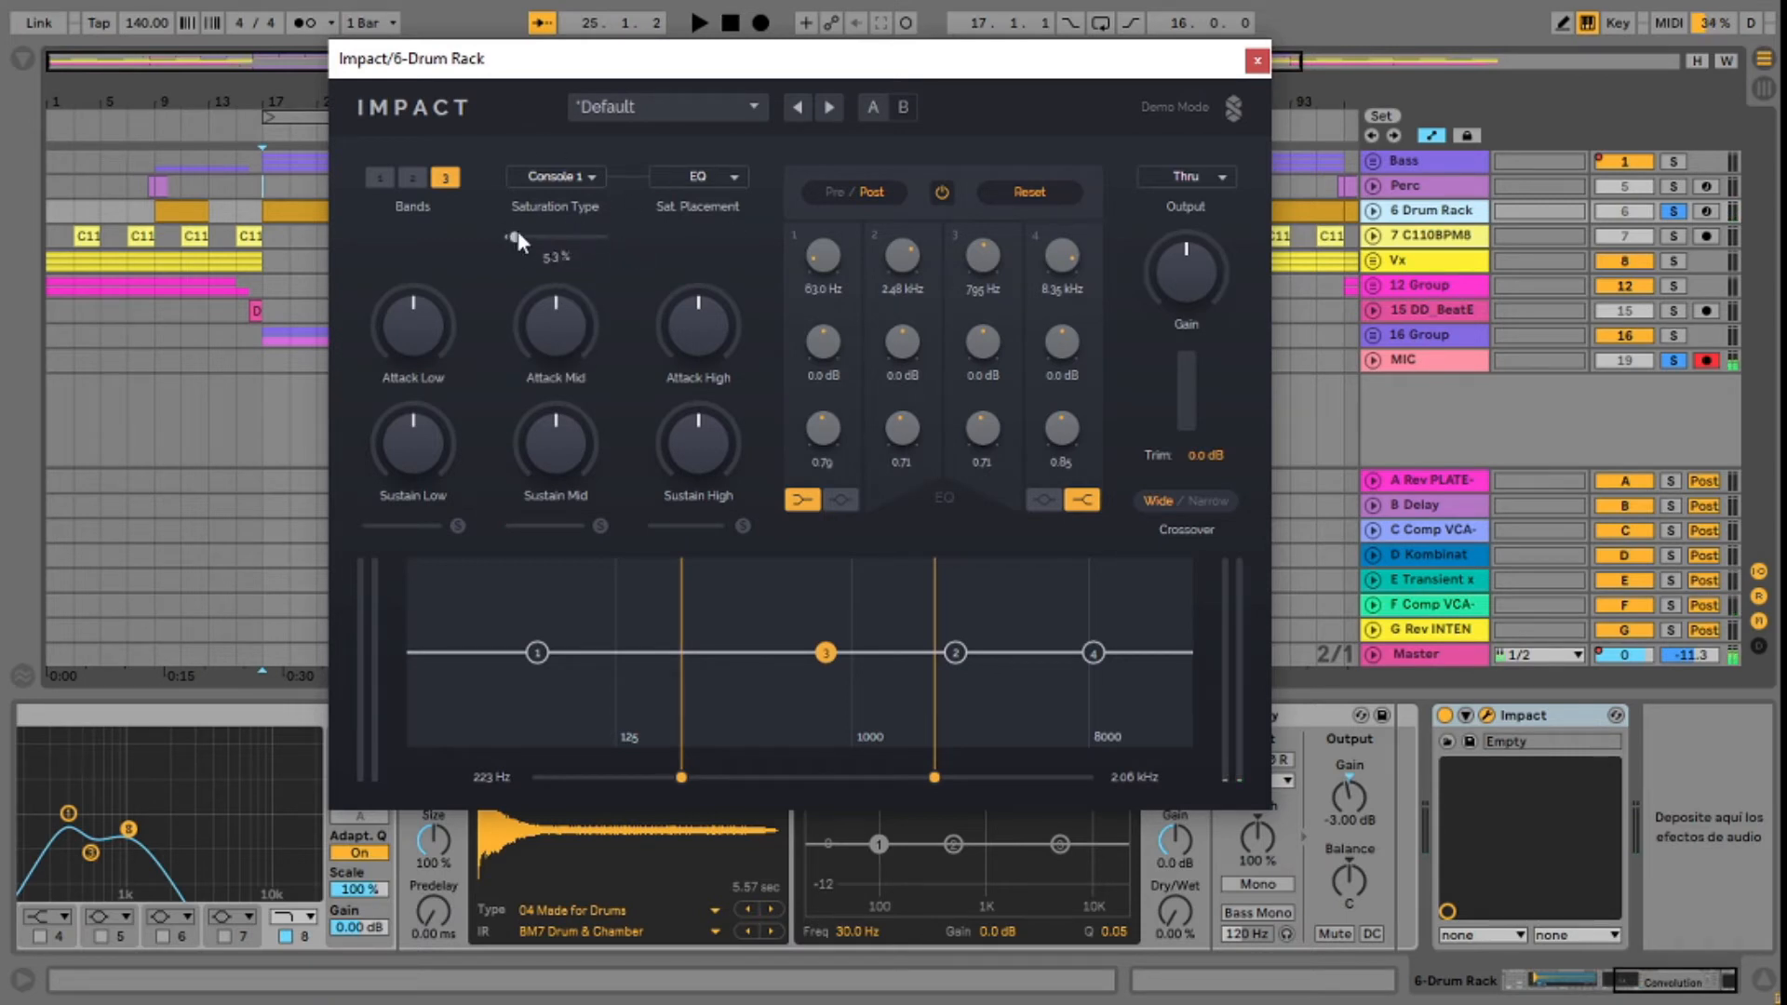
Step: Play the drums while raising the Console 1 saturation from 0 to 100 %, and set the output gain to +1.7 dB
left_click_drag(725, 73, 872, 72)
key("space")
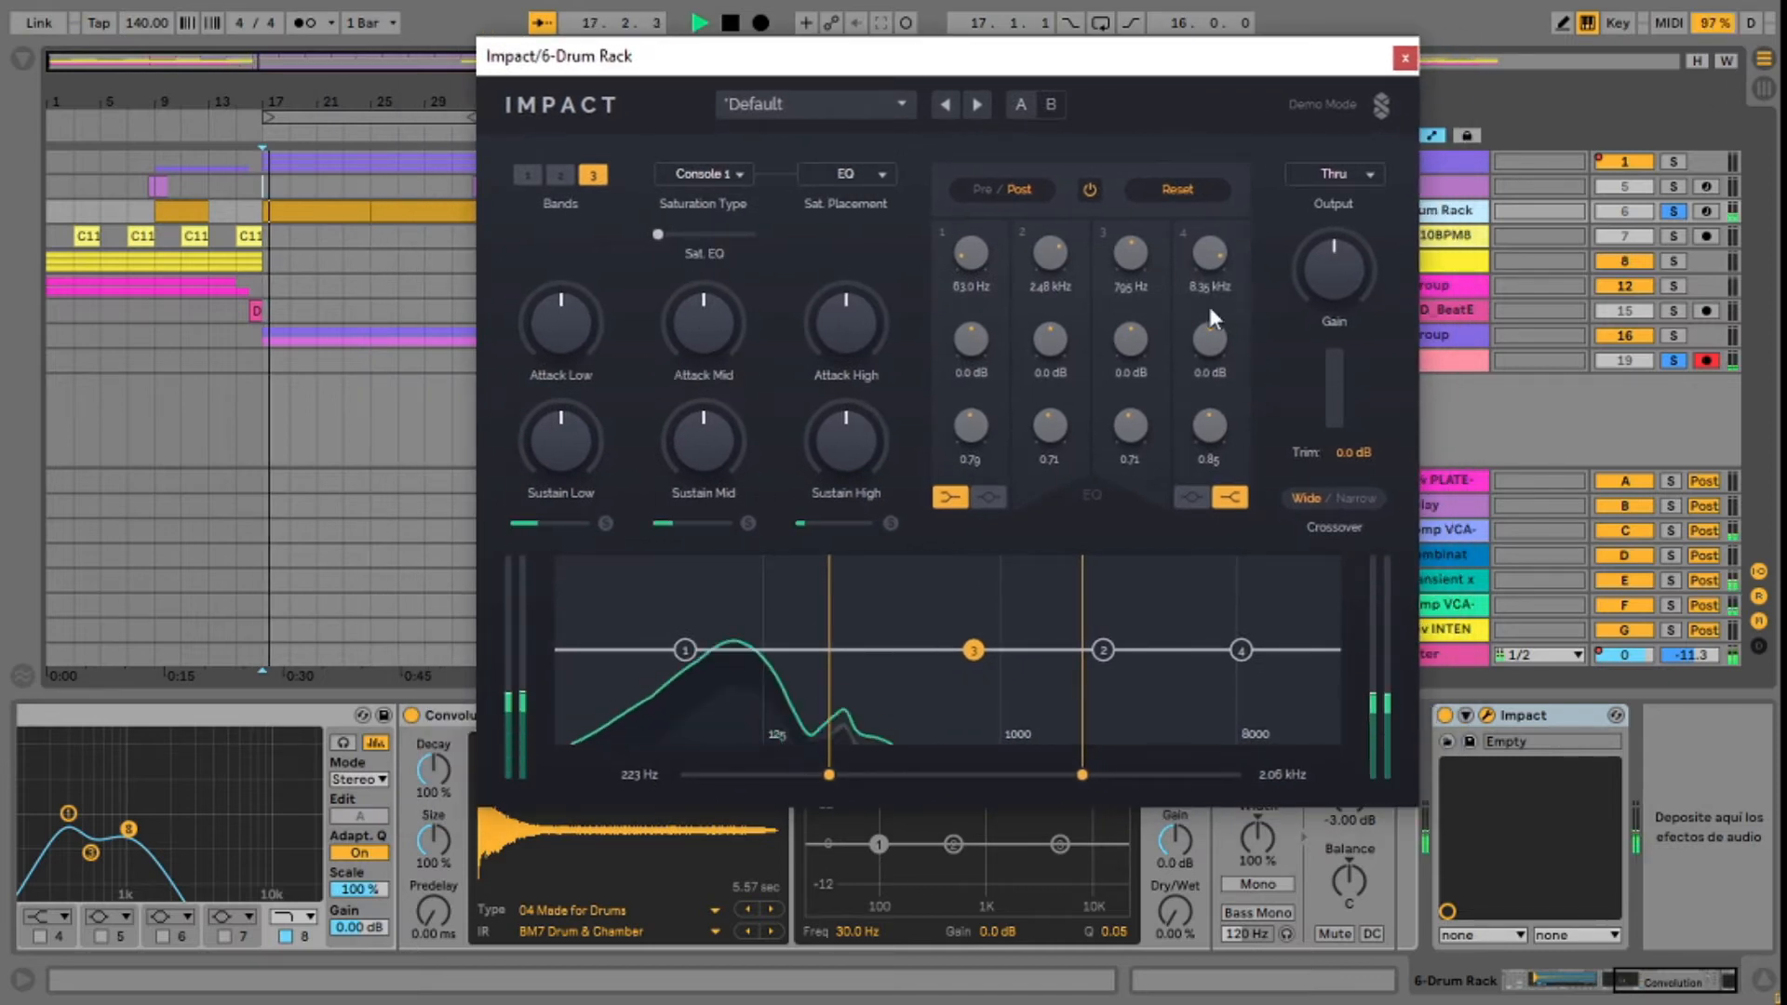
left_click_drag(1334, 270, 1334, 239)
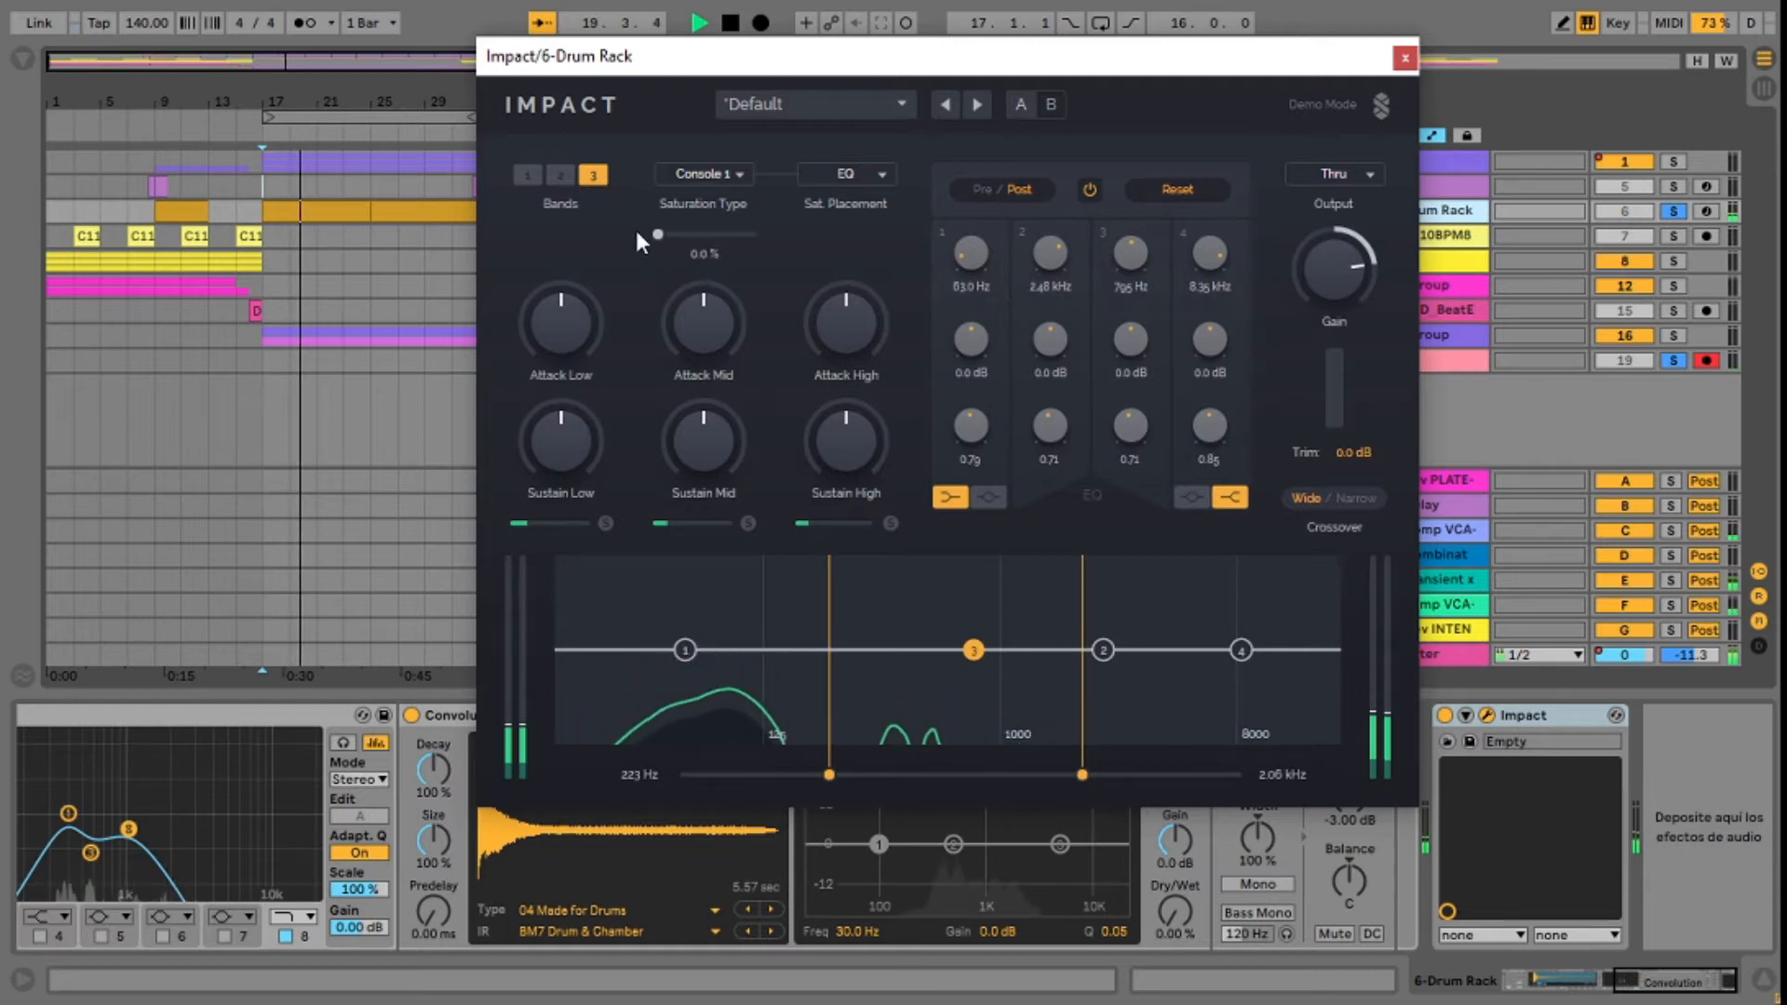
left_click_drag(658, 234, 743, 235)
left_click_drag(1358, 283, 1358, 318)
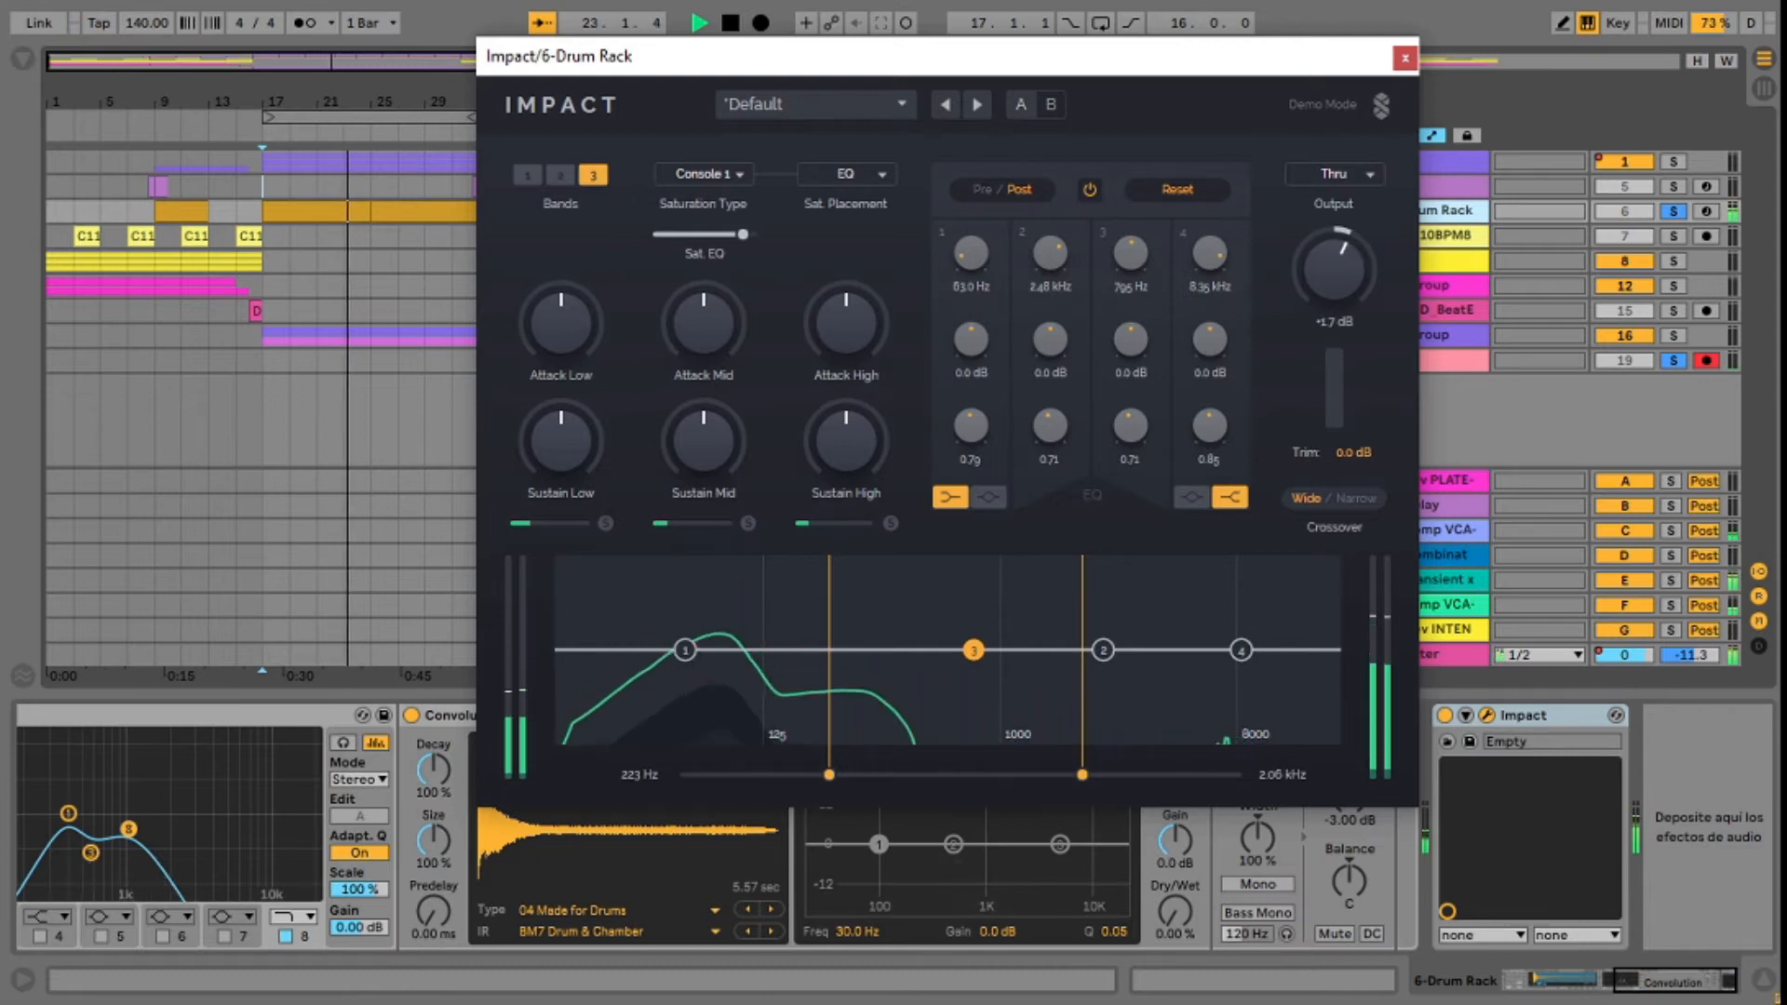
mouse_move(748, 240)
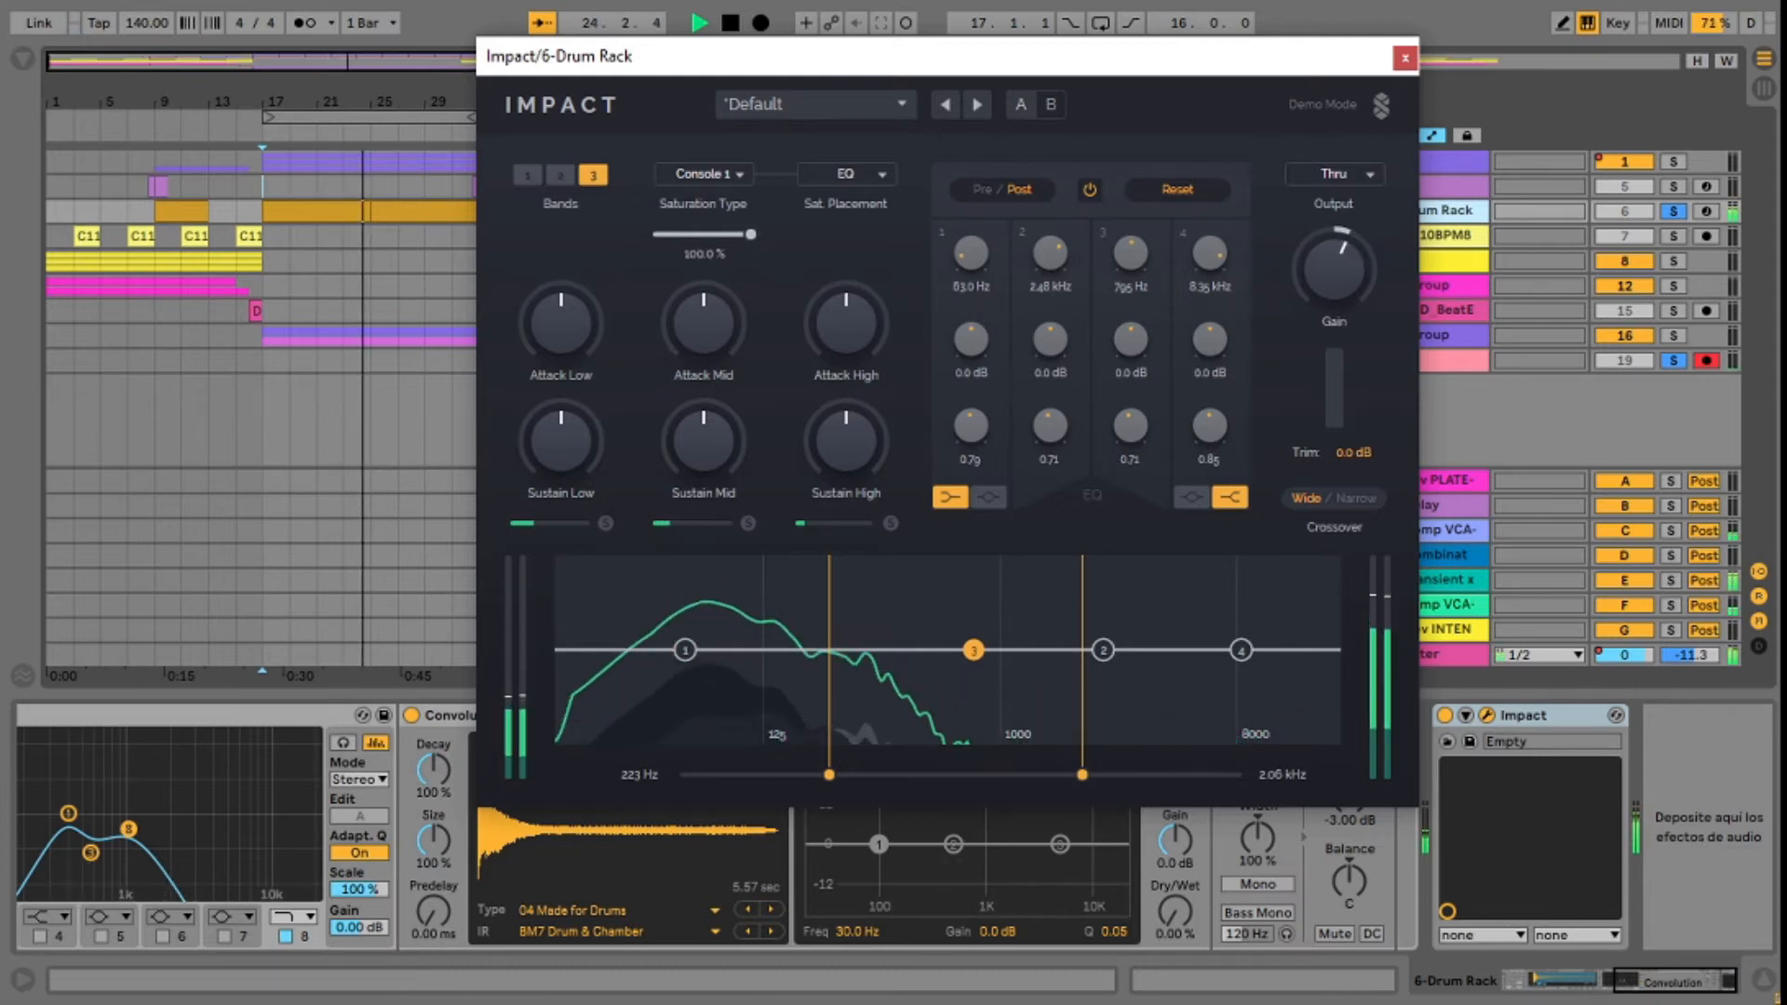
mouse_move(796, 346)
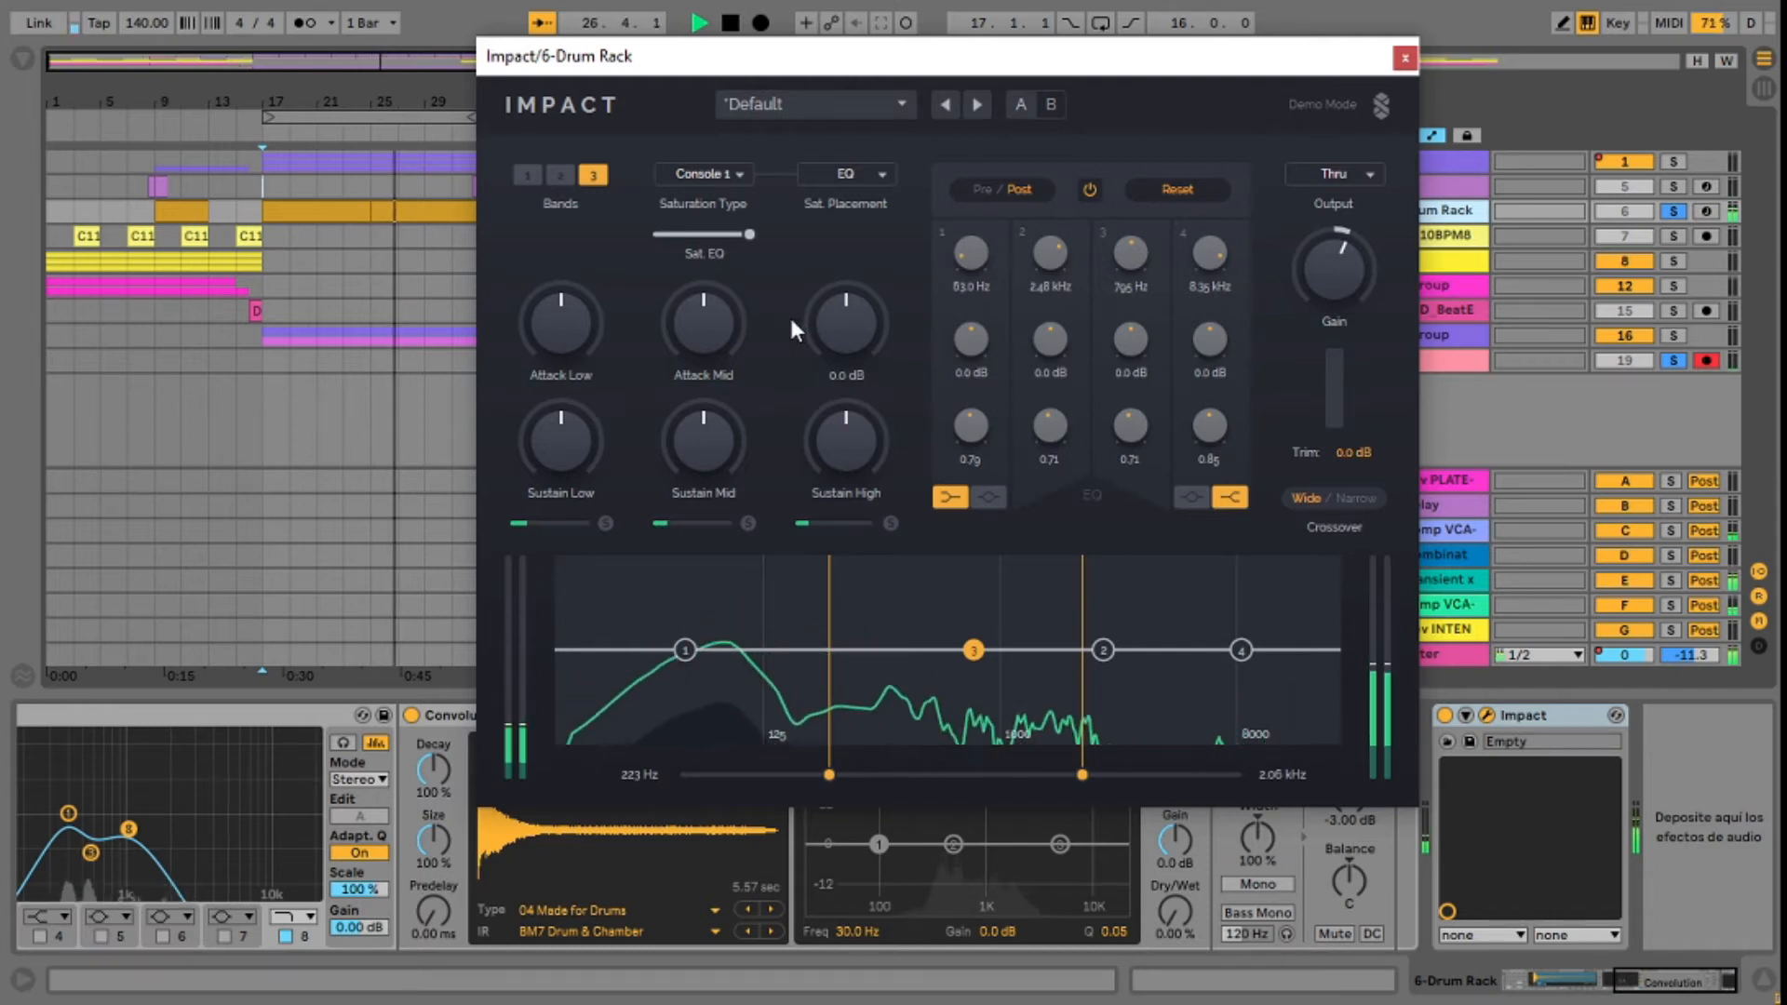
key("space")
Step: Set the saturation type to Console 2 and sweep its amount upward during playback
left_click(730, 177)
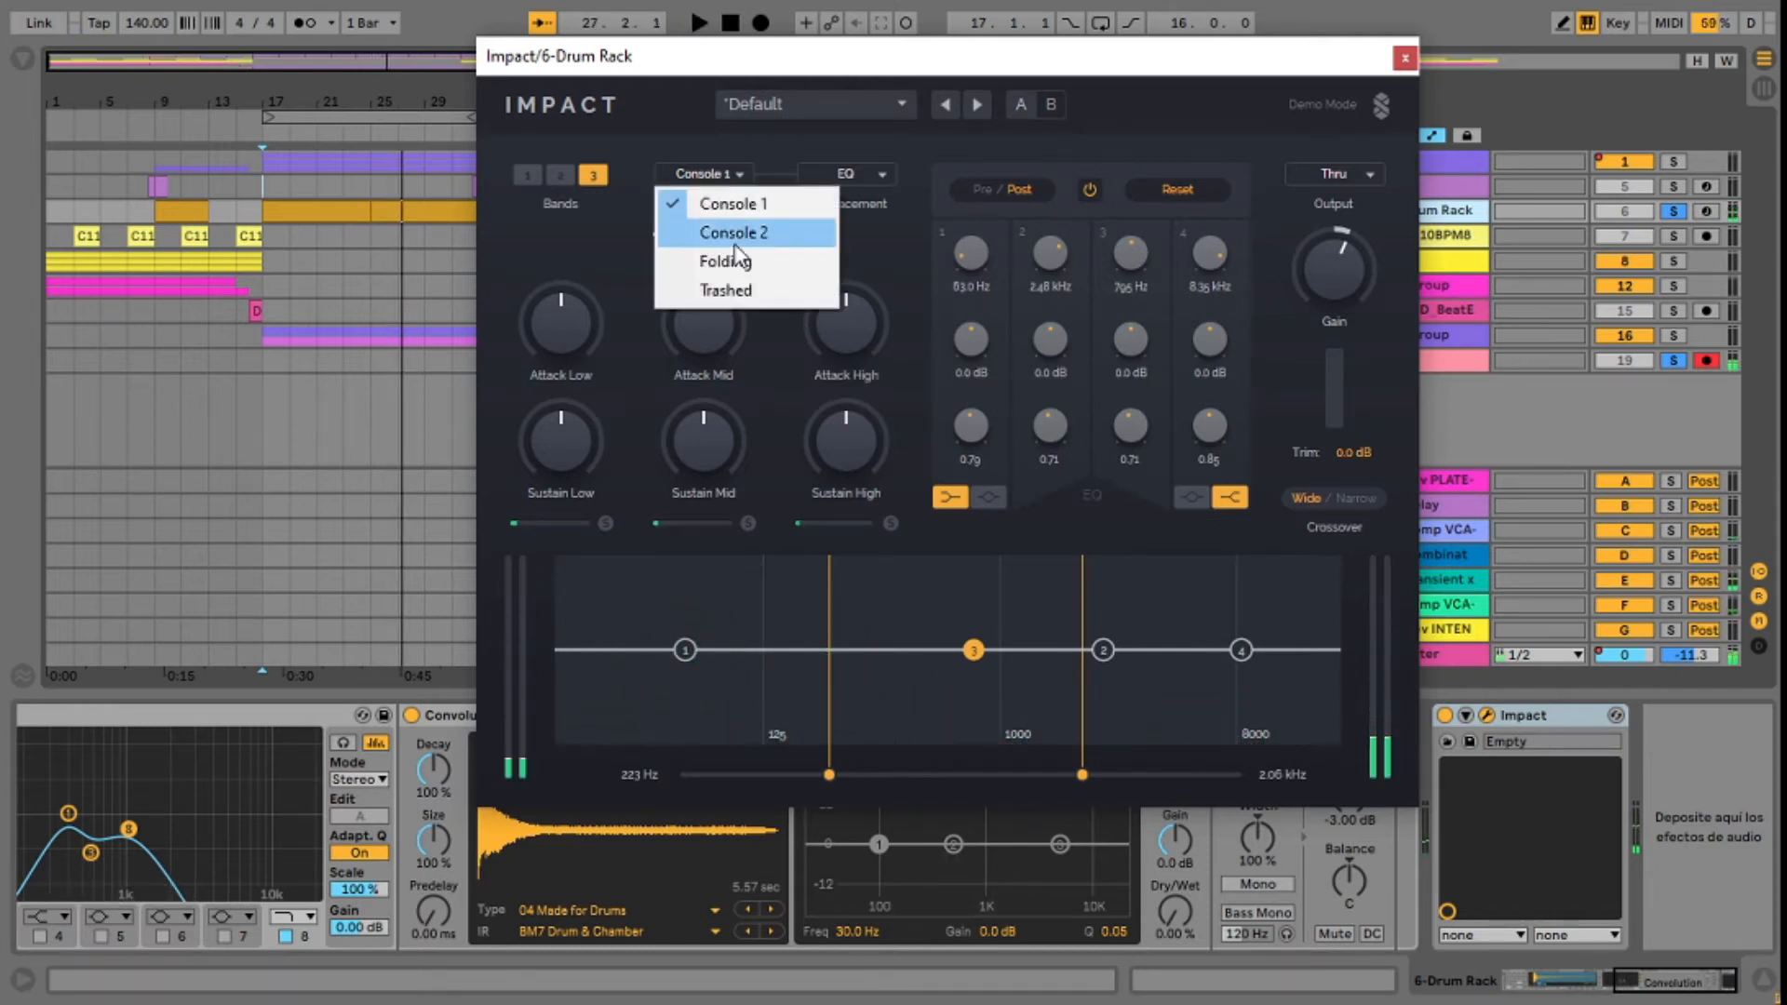
left_click(731, 235)
key("space")
left_click_drag(672, 235, 744, 234)
Step: Audition the Folding saturation type at 100.0 % and set the lower crossover to 175 Hz
left_click(731, 172)
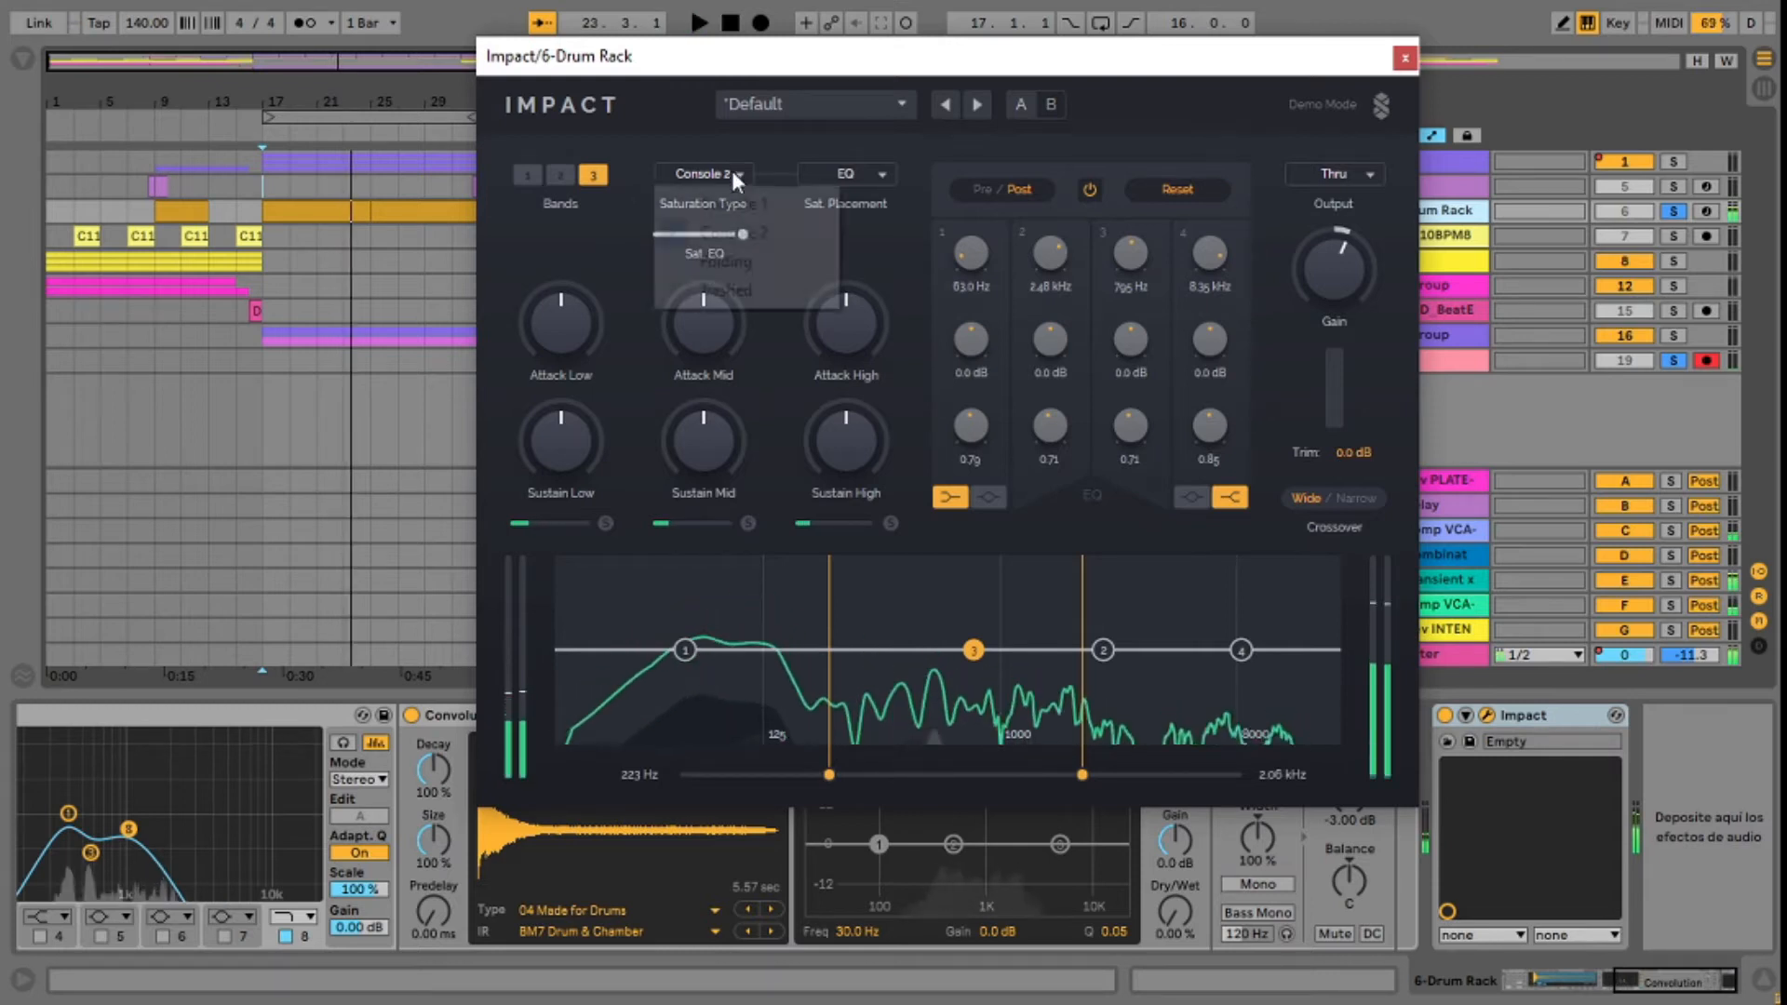
left_click(748, 274)
key("space")
left_click_drag(661, 234, 750, 234)
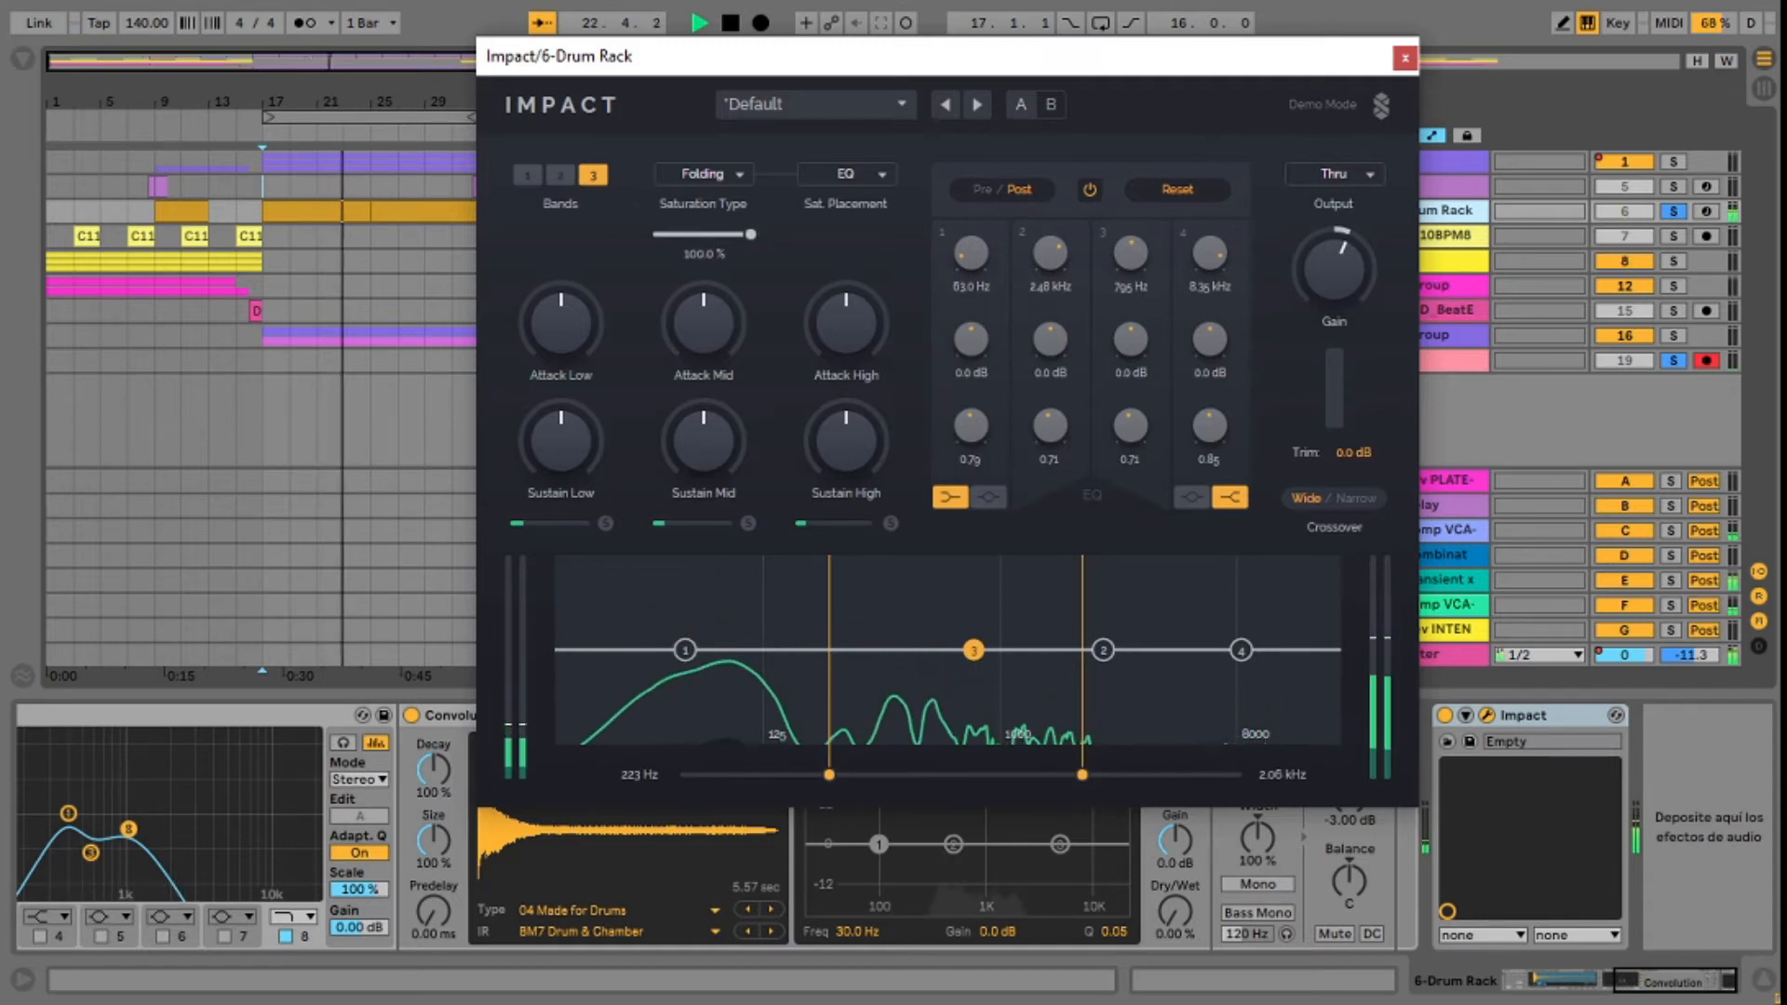
mouse_move(830, 774)
left_mouse_down()
mouse_move(790, 774)
mouse_move(806, 776)
left_mouse_up()
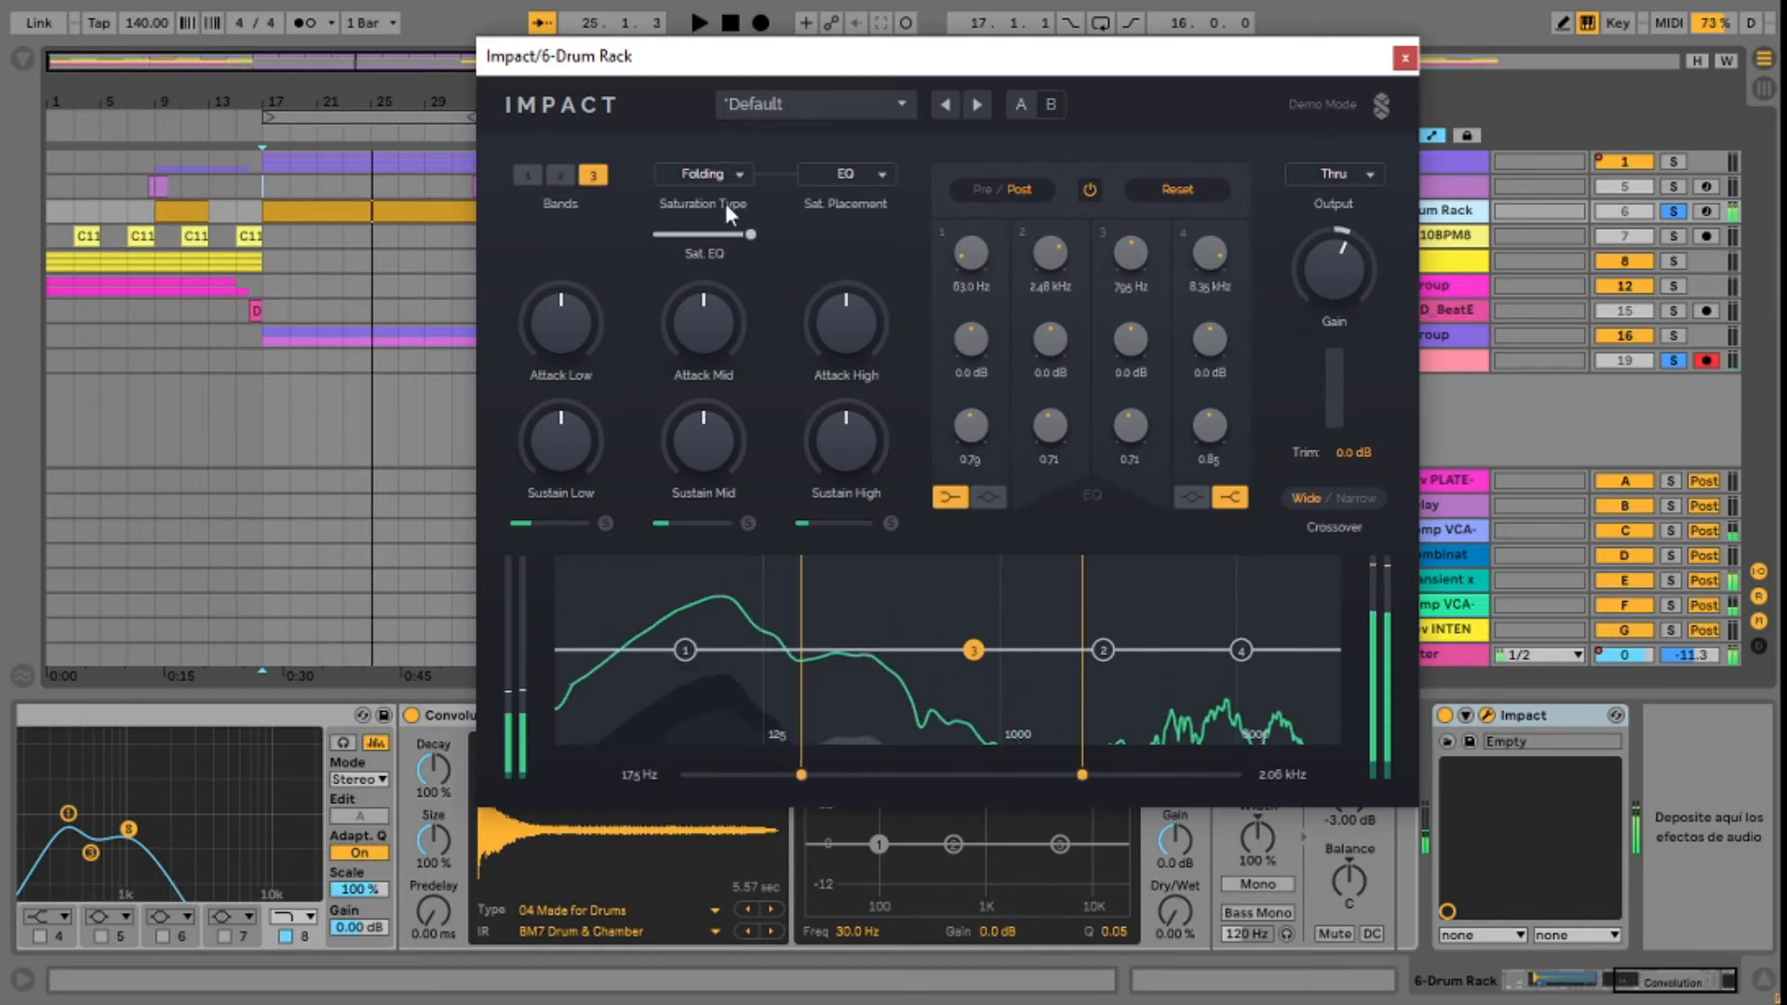
left_click(707, 174)
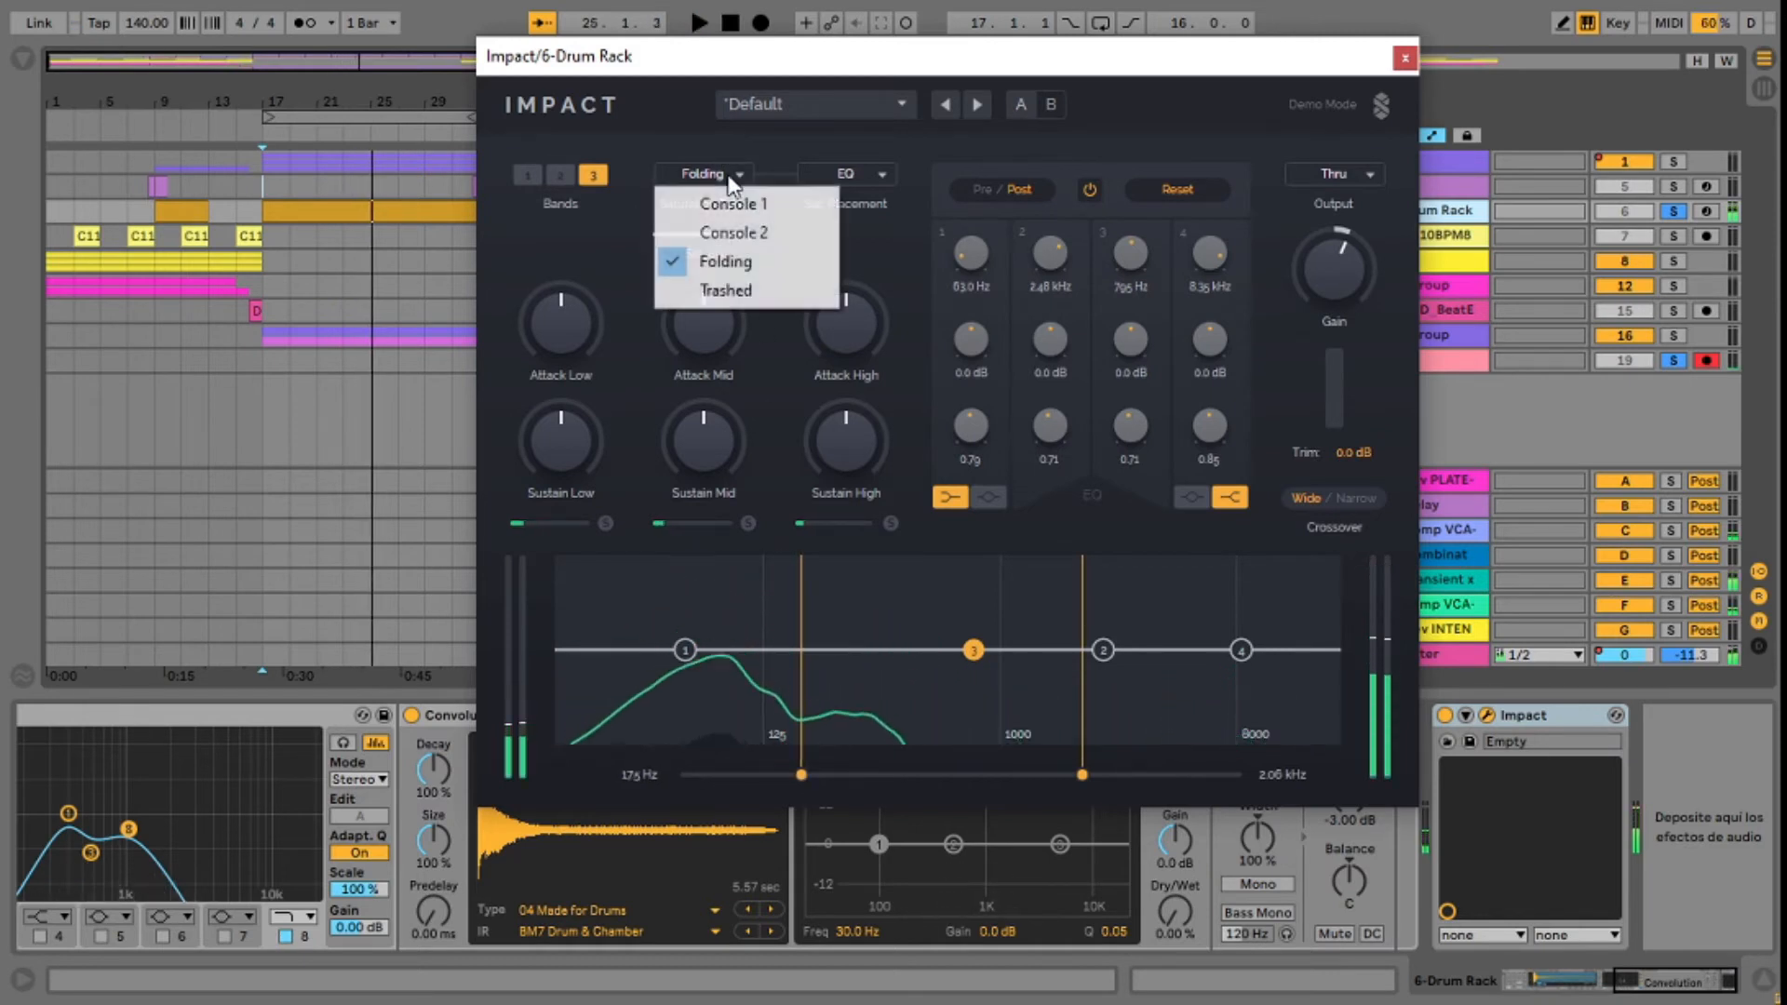
left_click(725, 265)
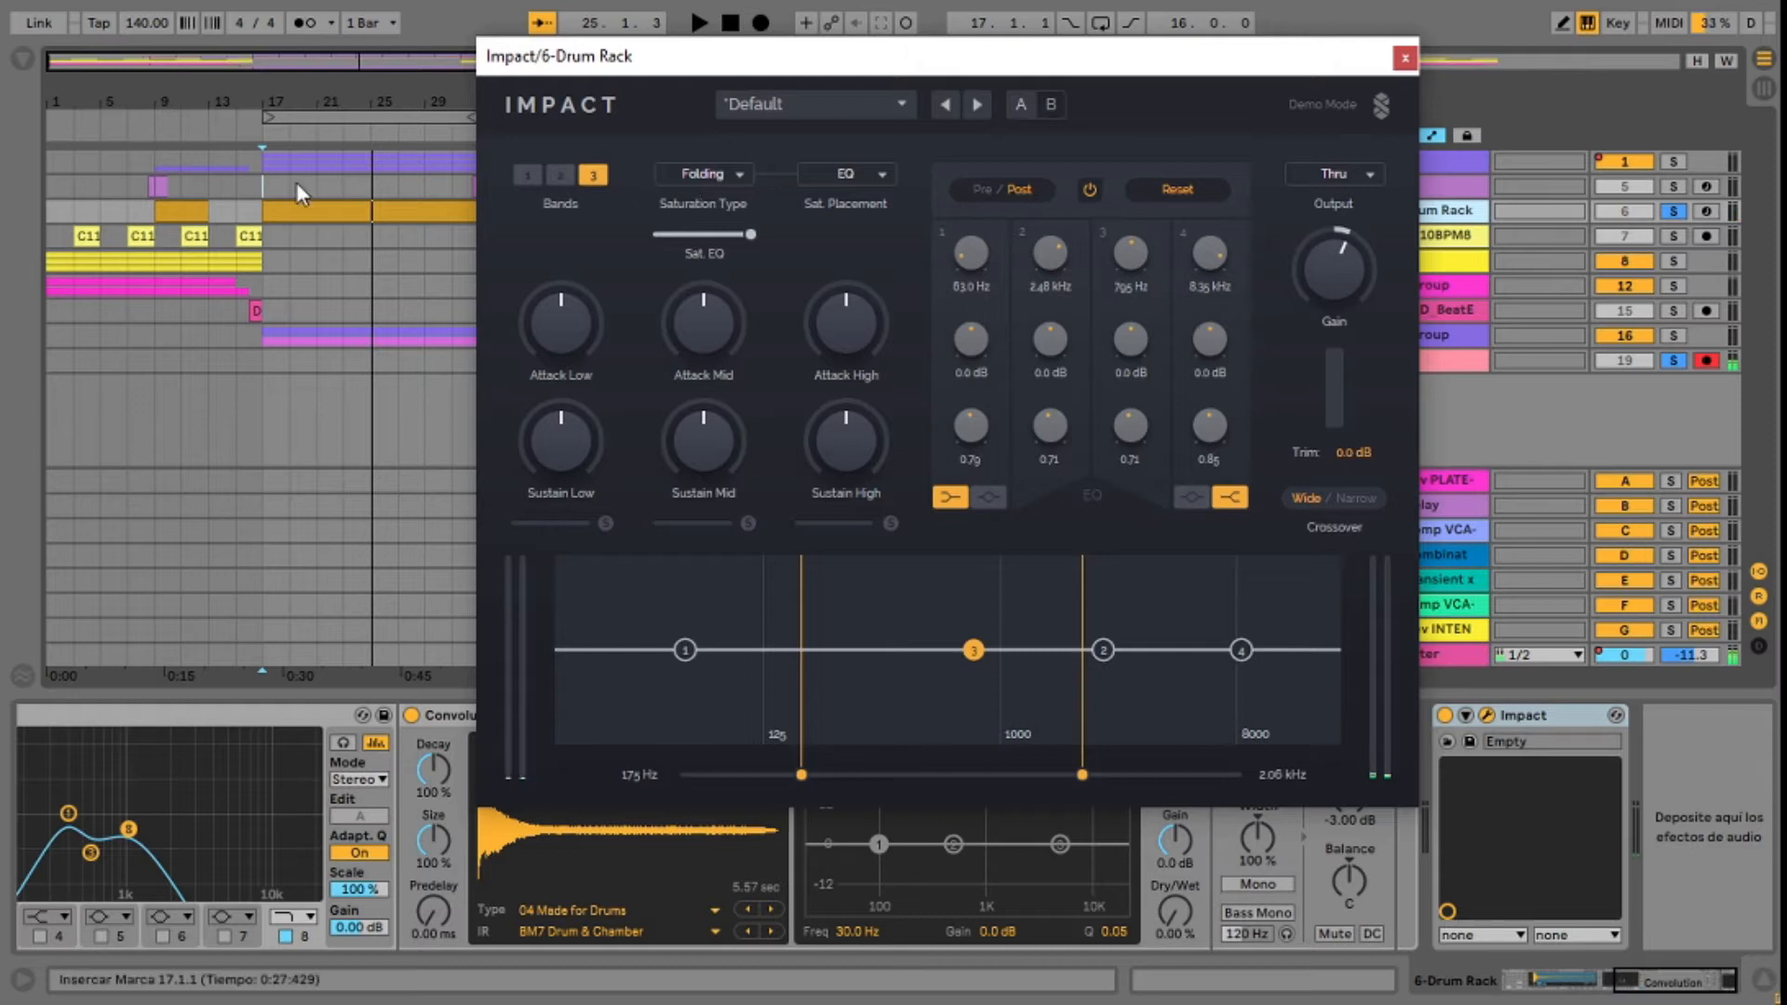
Step: Return to bar 17, switch the drum rack's saturation type to Trashed and start playback
left_click(258, 178)
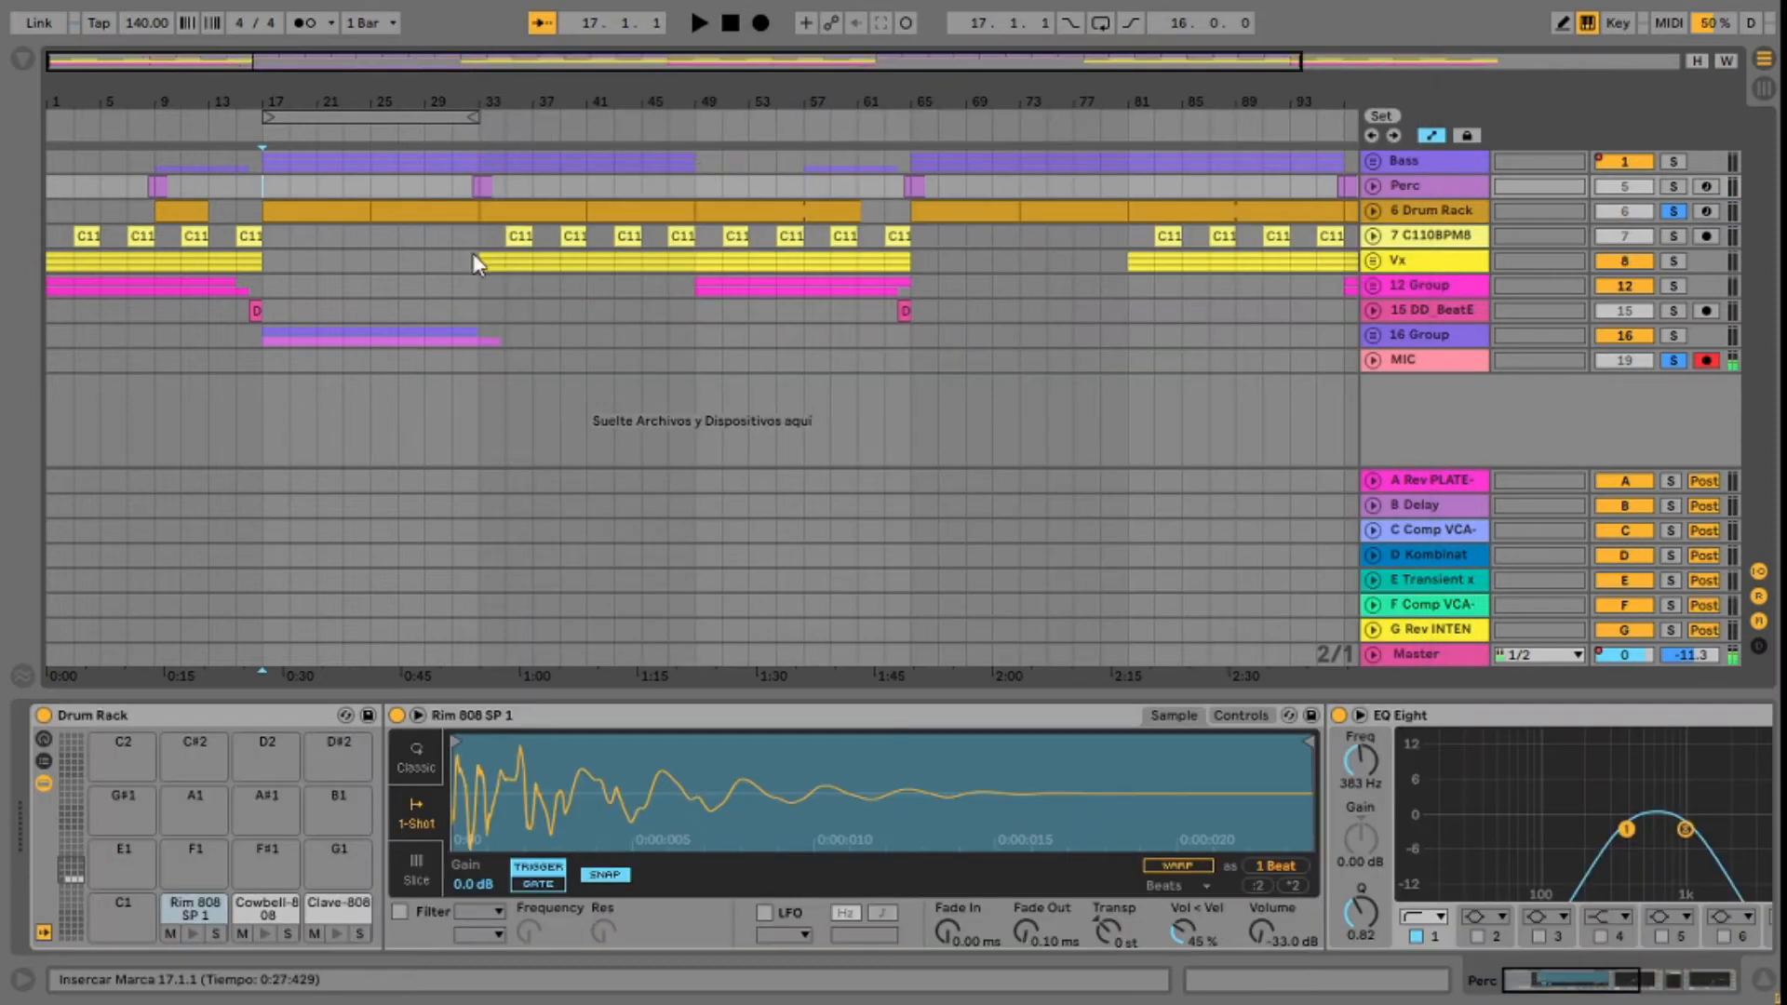
left_click(1421, 208)
left_click(728, 177)
left_click(724, 296)
key("space")
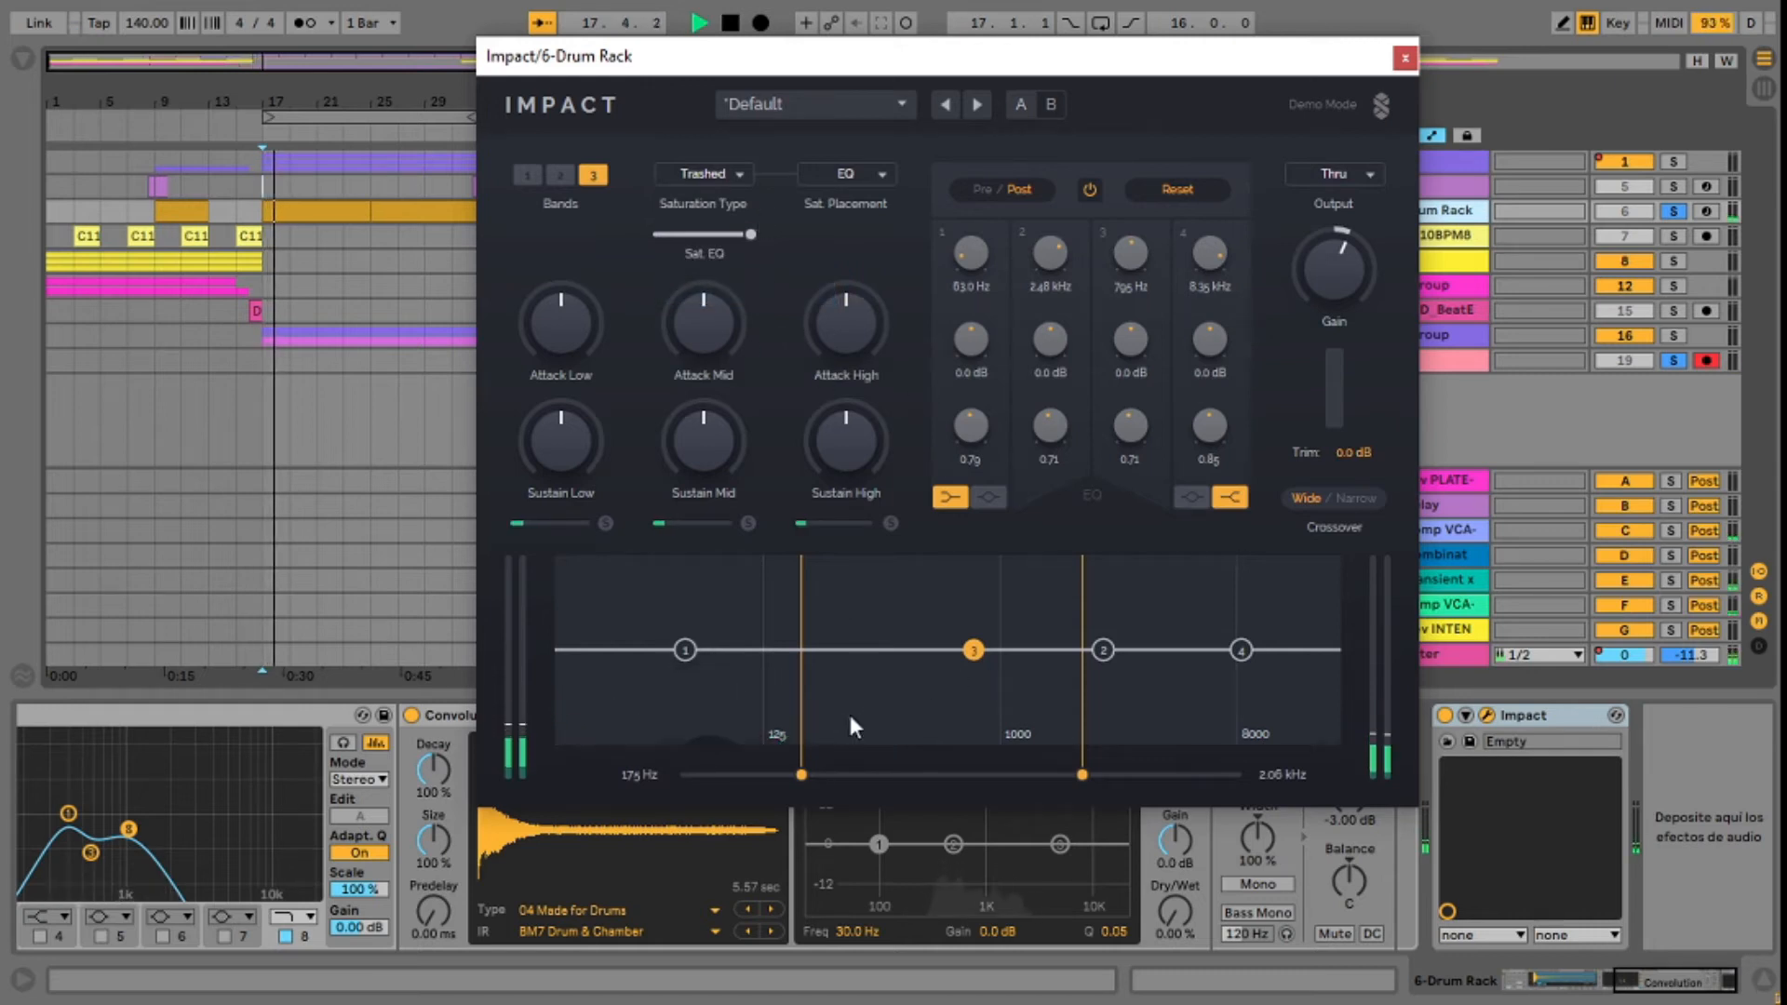
Step: Move EQ band 3 to about 583 Hz at +0.3 dB, reduce the saturation to 63.9 %, and stop playback
mouse_move(974, 650)
left_mouse_down()
mouse_move(820, 654)
mouse_move(938, 649)
left_mouse_up()
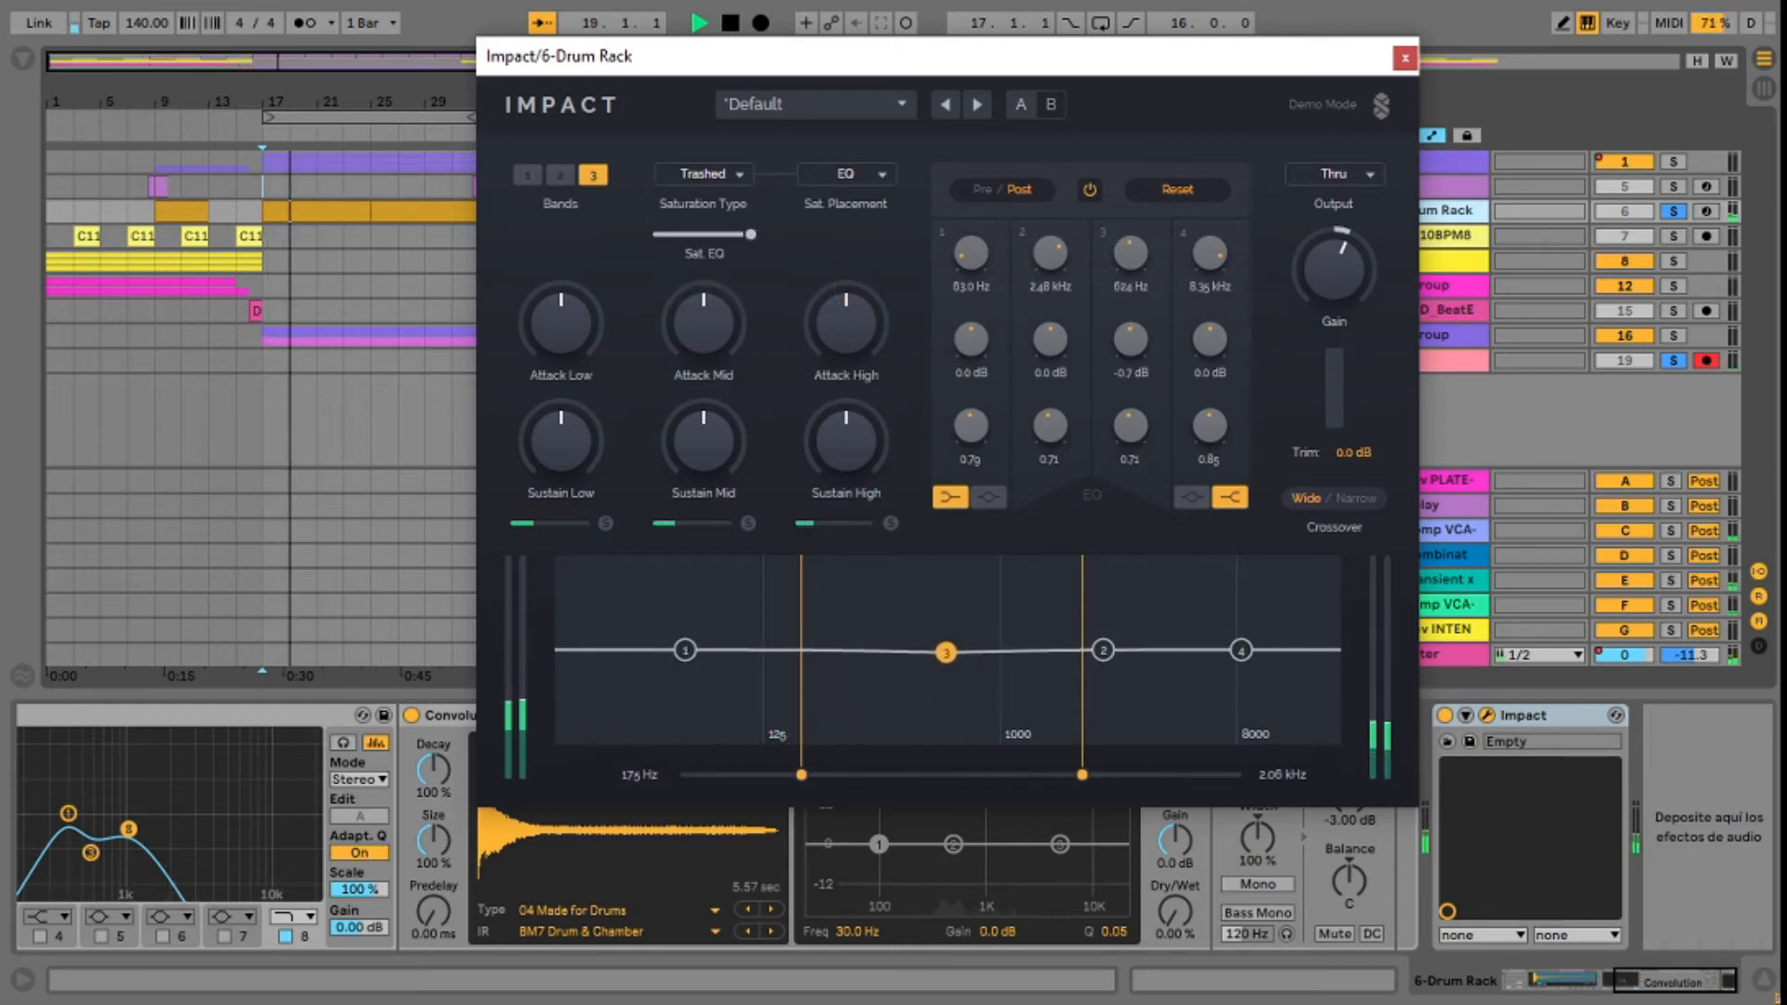
mouse_move(751, 234)
left_mouse_down()
mouse_move(658, 233)
mouse_move(749, 234)
mouse_move(736, 245)
left_mouse_up()
key("space")
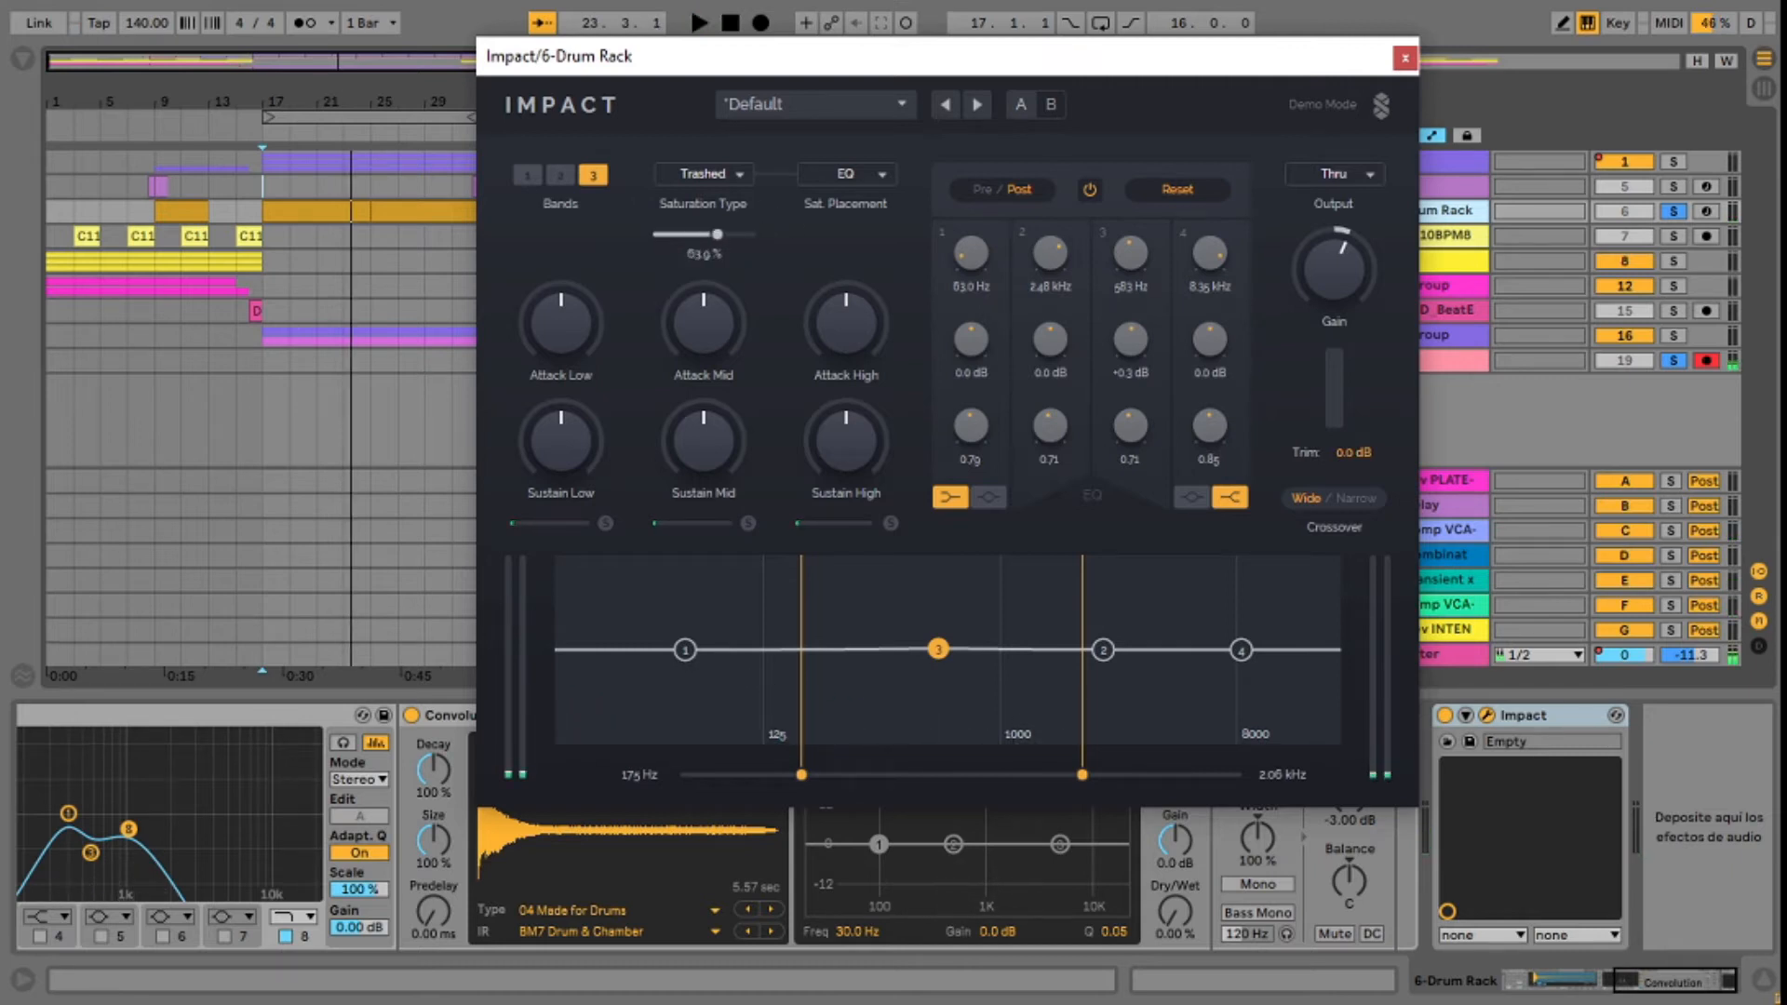
Step: Set the saturation type to Console 1 and its placement to Bands
left_click(707, 174)
left_click(729, 201)
left_click(857, 176)
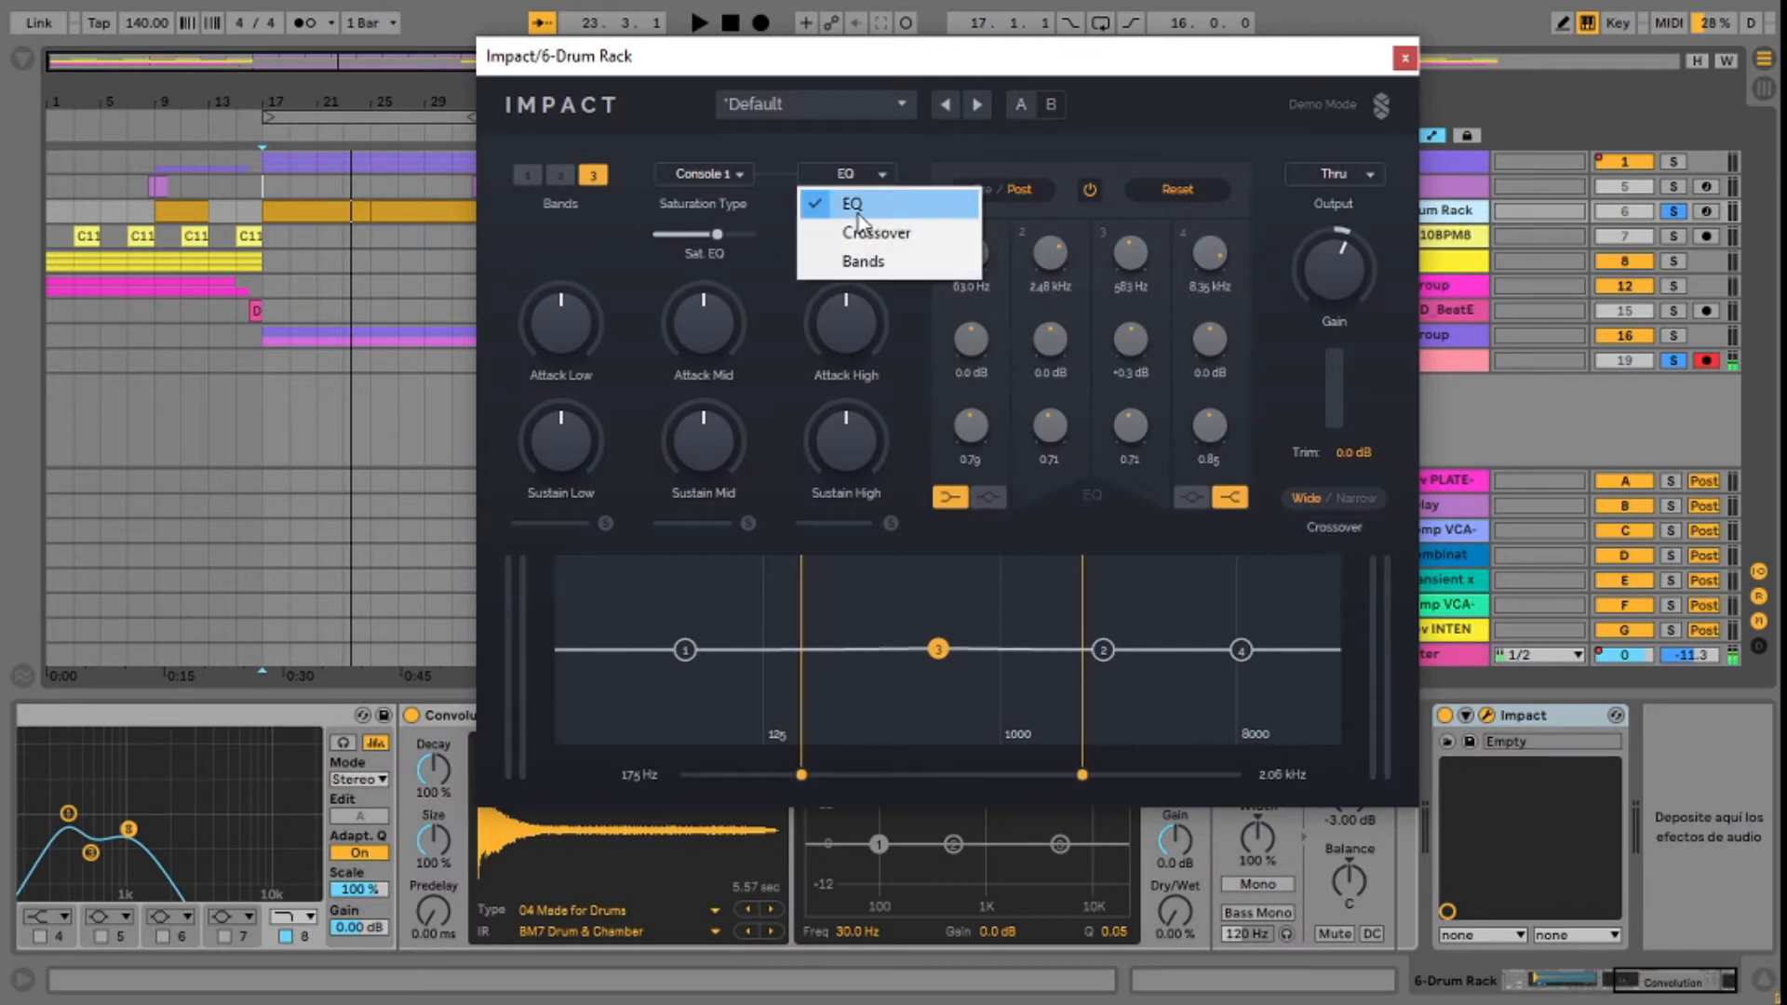
left_click(857, 268)
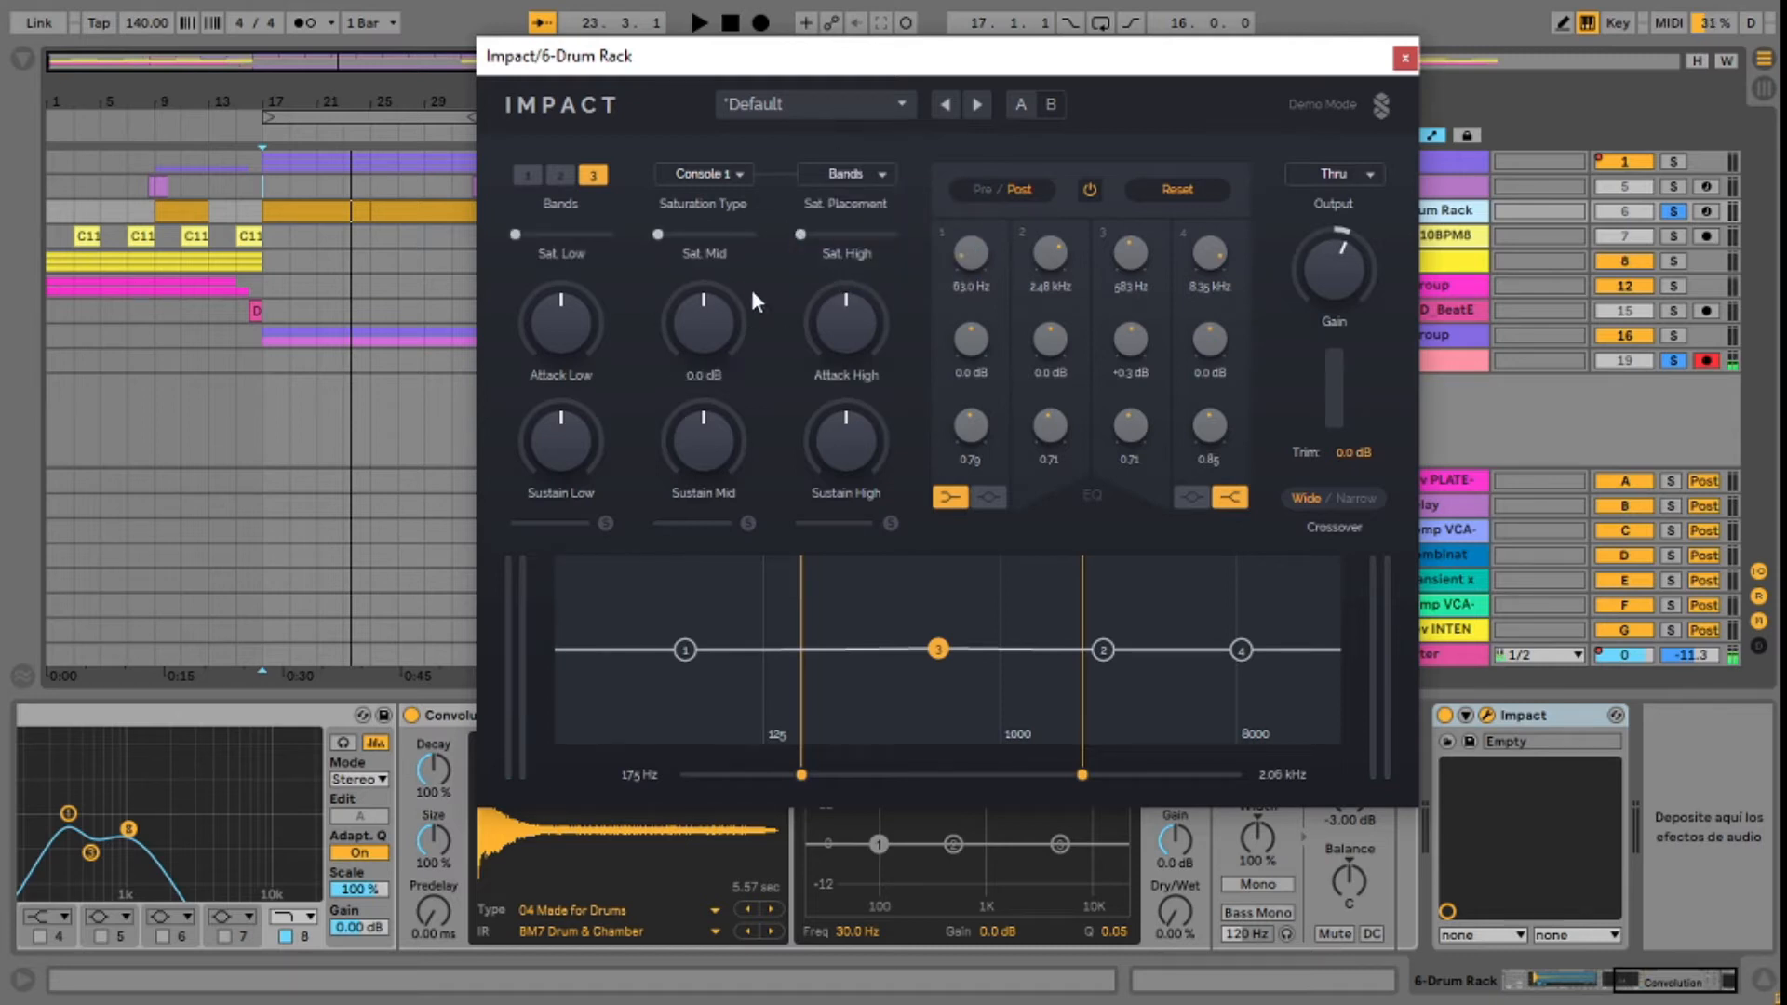
left_click(857, 175)
left_click(854, 266)
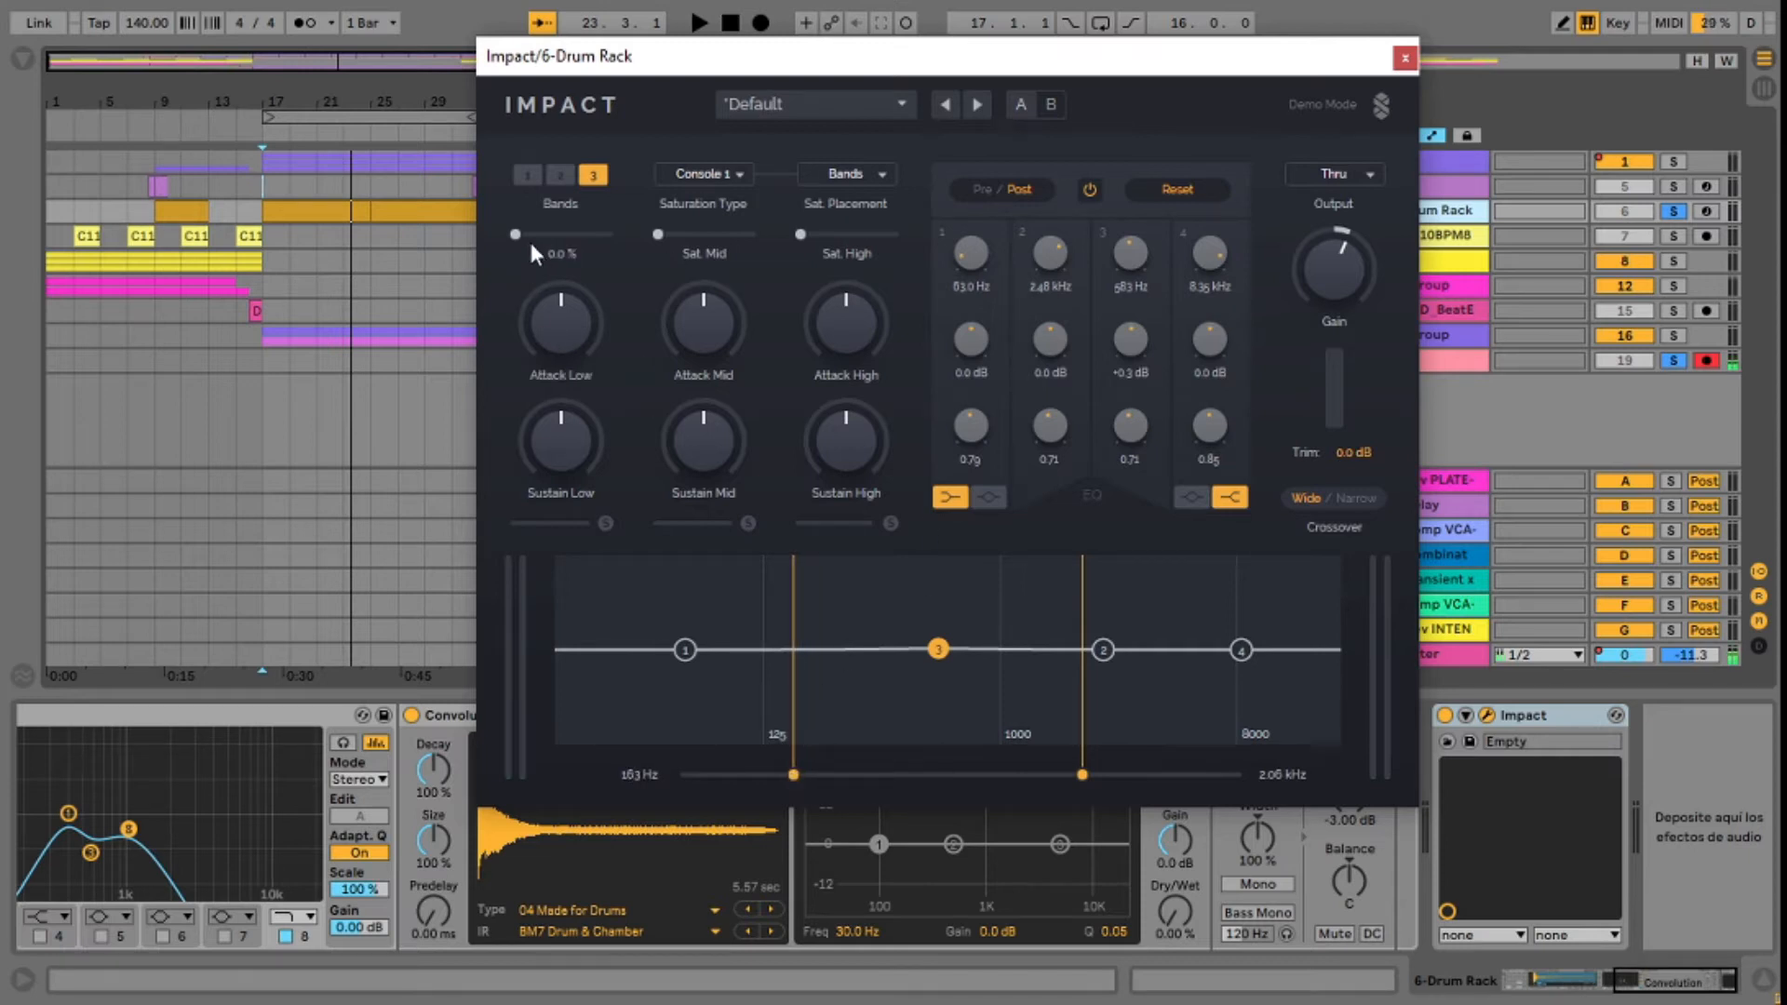
Step: Start playback and raise the low band's saturation to 77.3 % along with the mid band's saturation
key("space")
left_click_drag(529, 237, 587, 235)
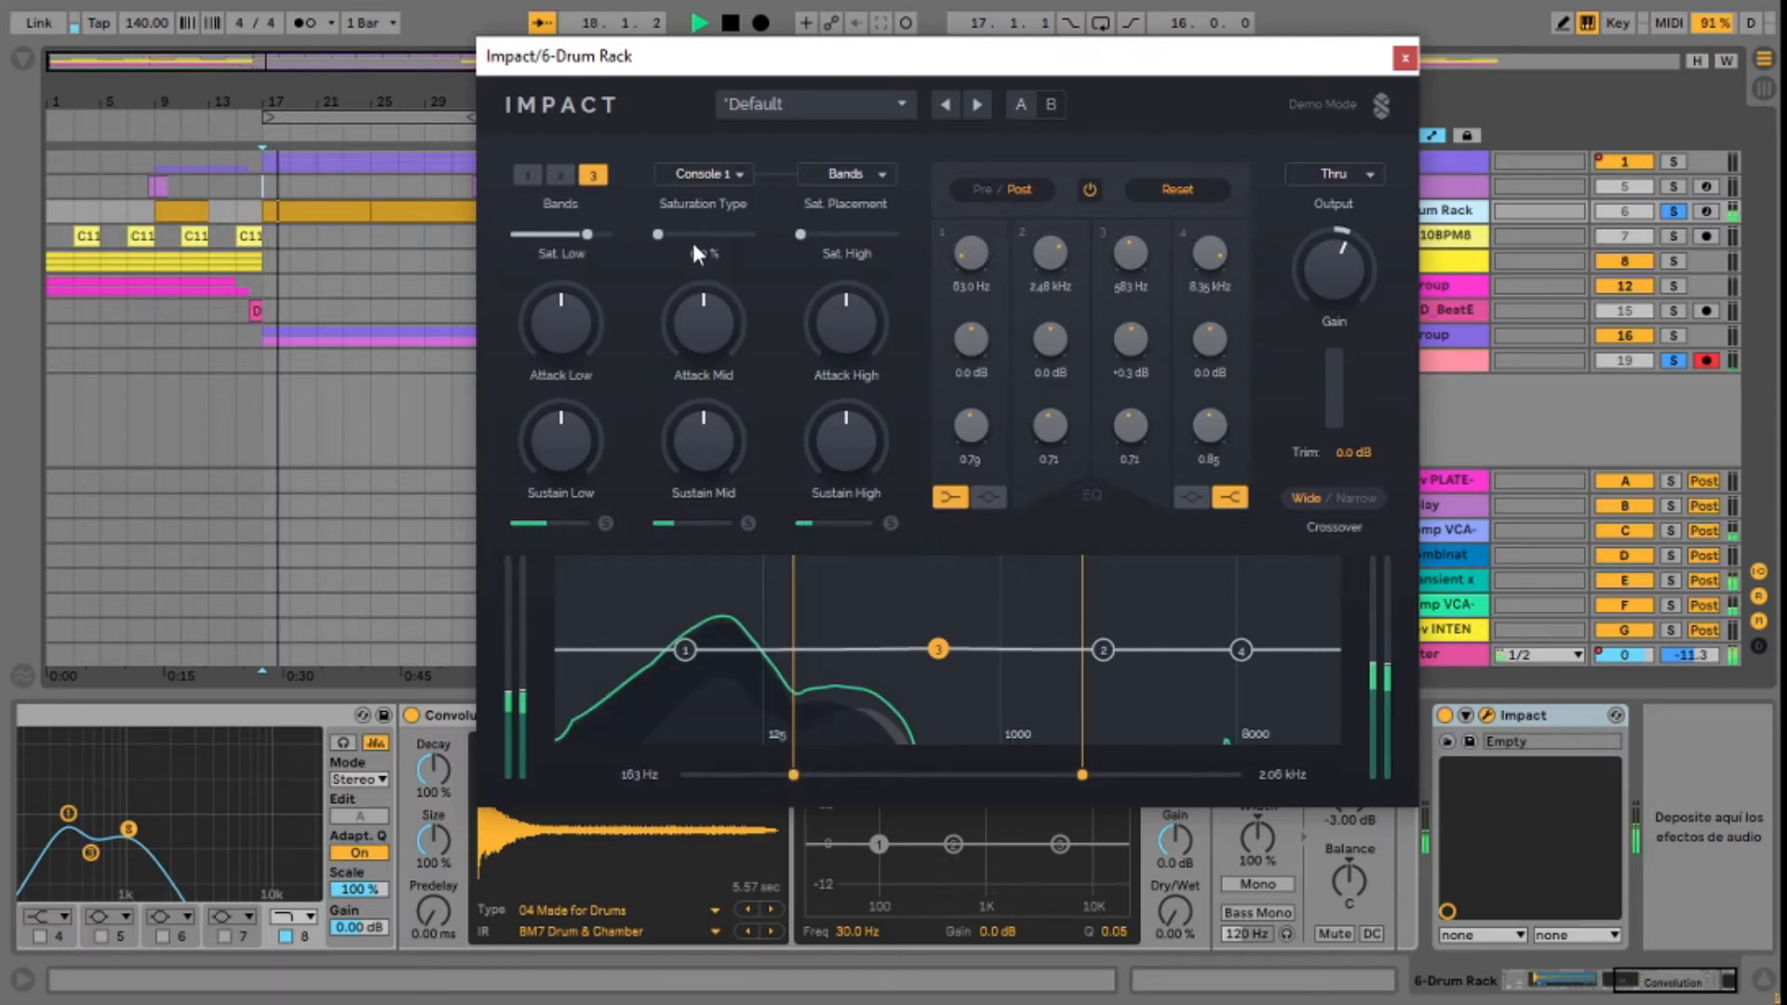
left_click(707, 175)
left_click(670, 203)
left_click_drag(658, 234, 735, 234)
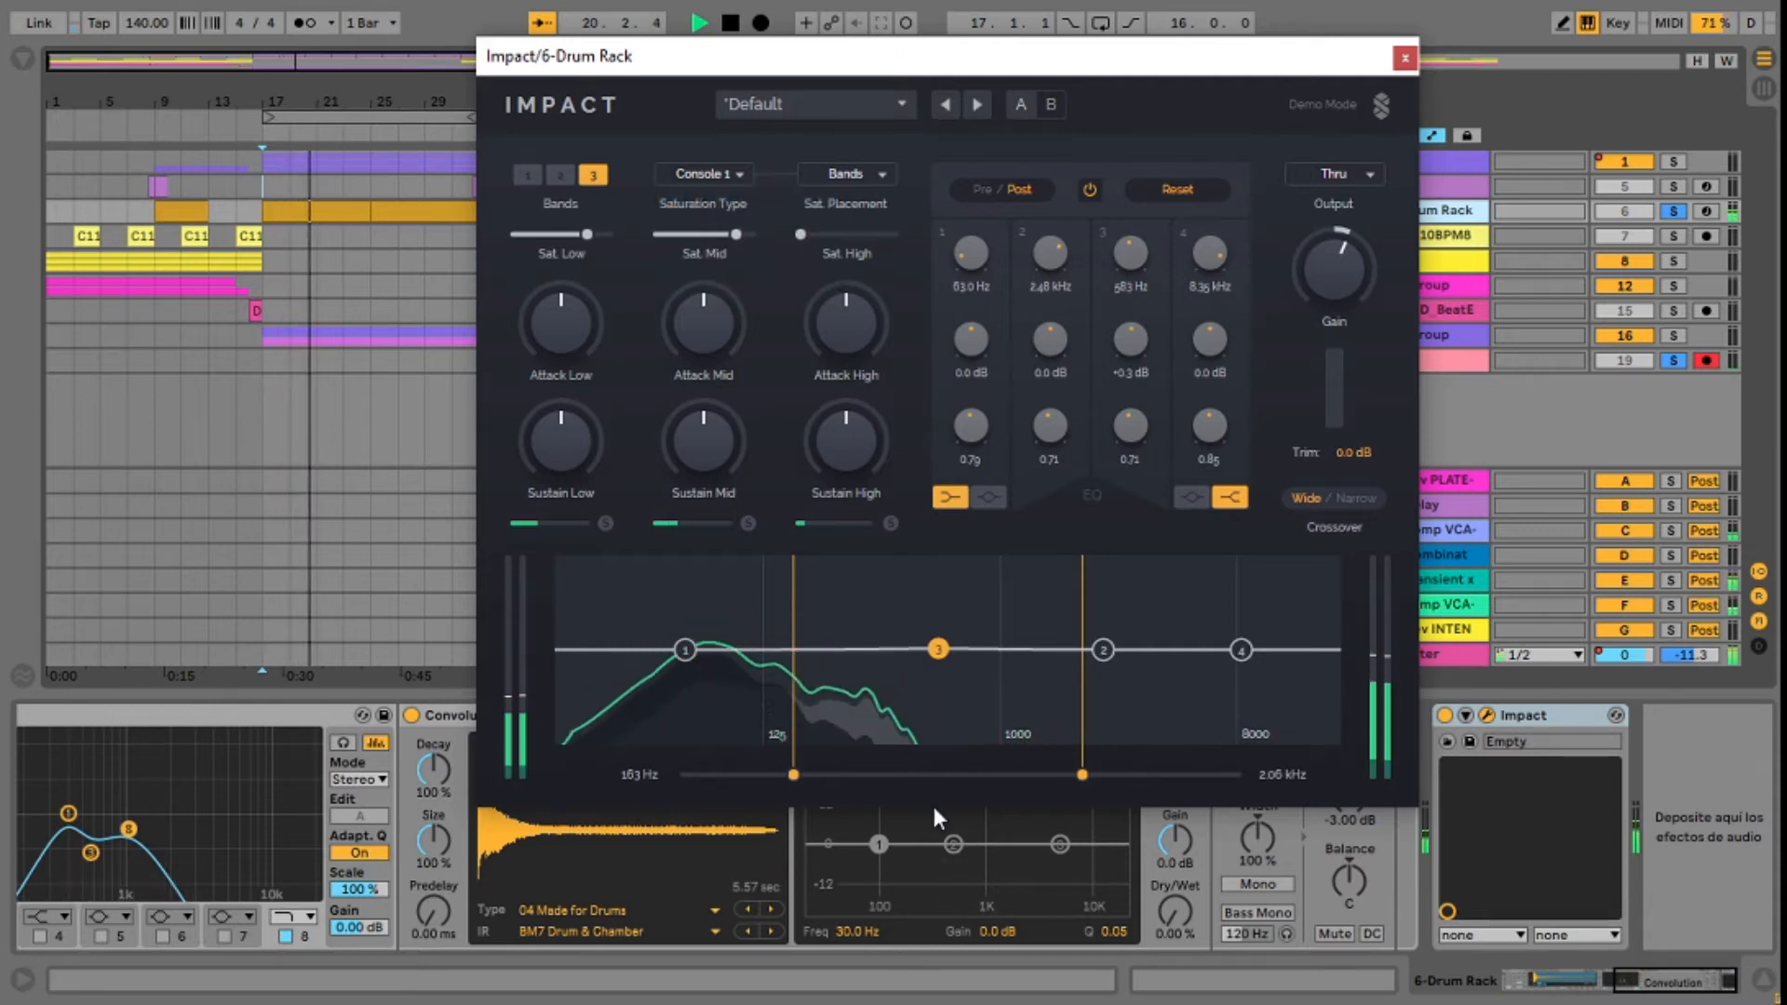
Step: Lower the first crossover to 131 Hz, cut back the low band's saturation and raise the high band's to about 77.9 %
left_click_drag(793, 774, 768, 774)
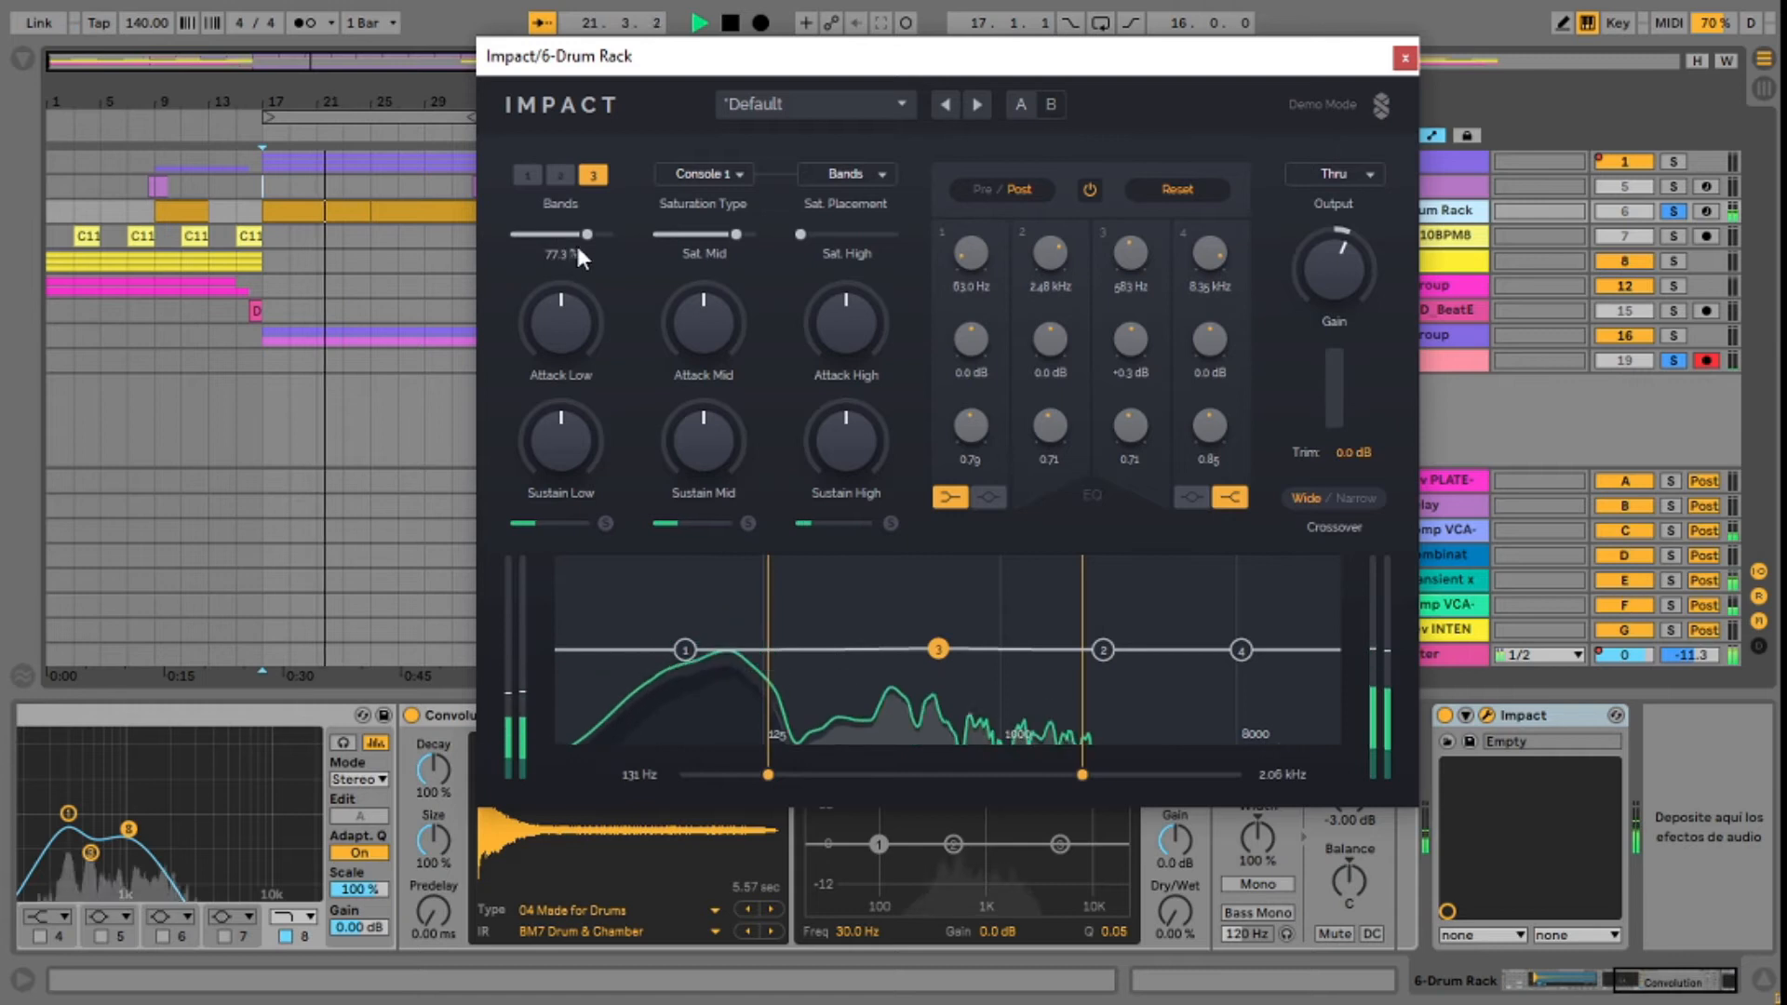
left_click_drag(584, 235, 523, 235)
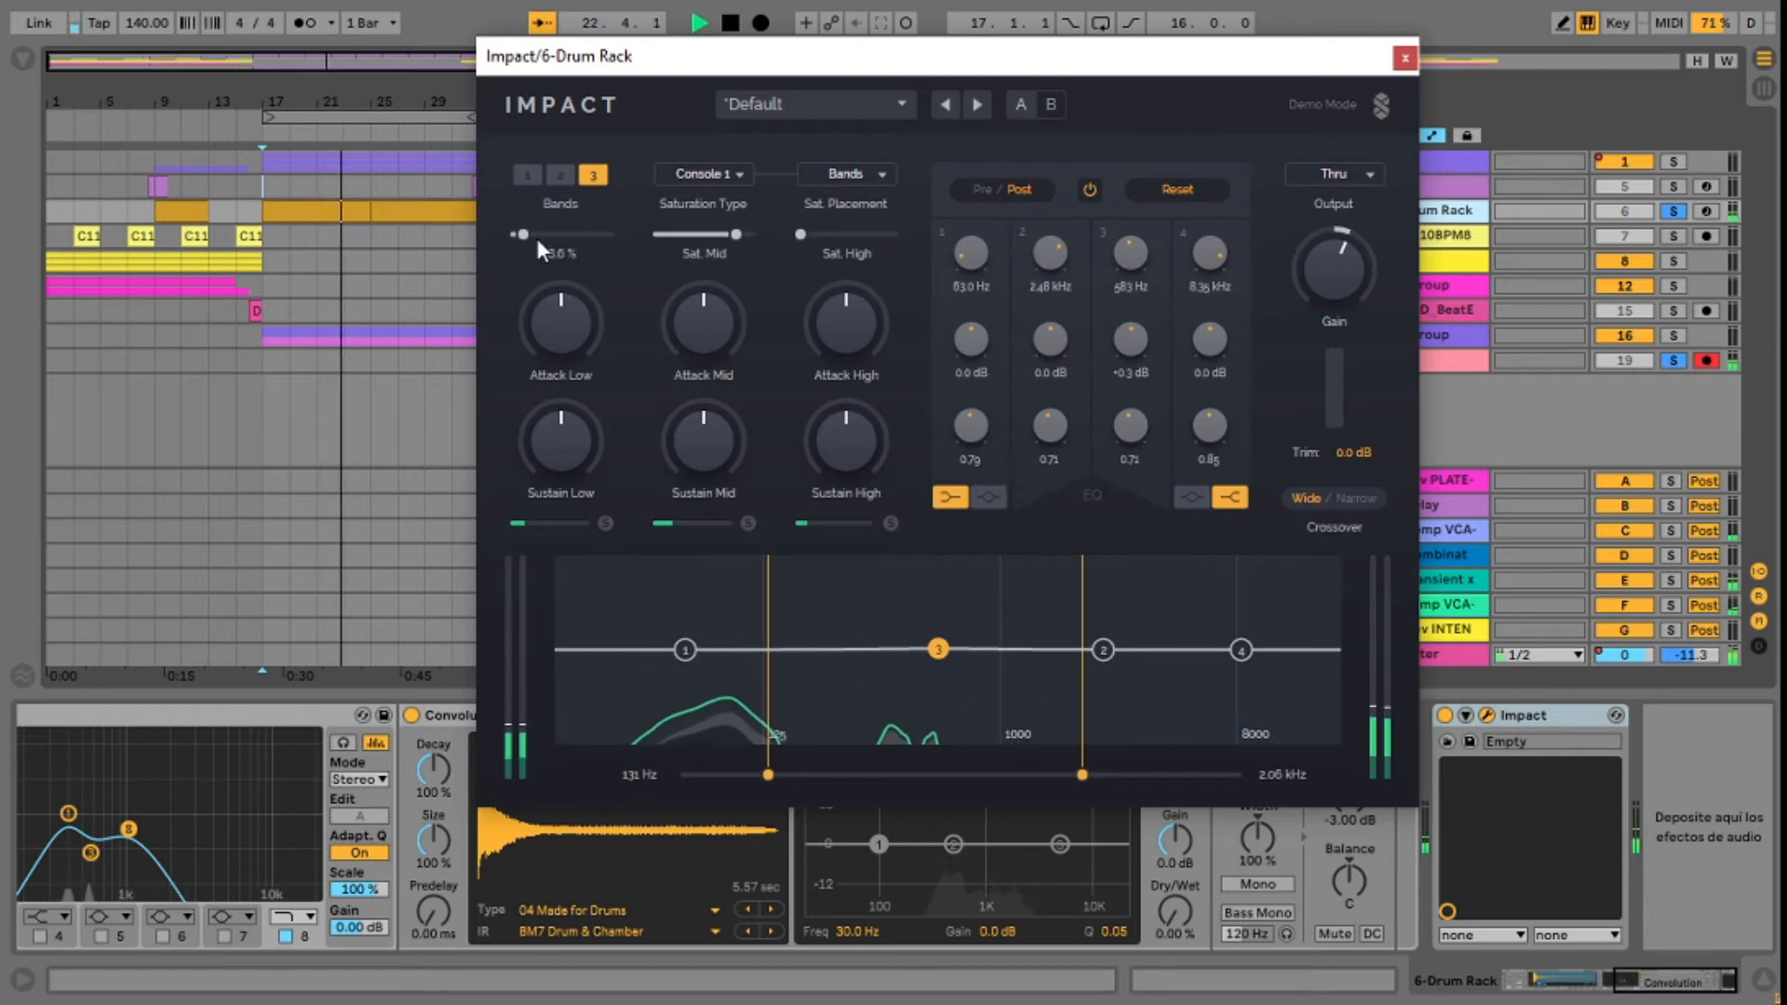
left_click_drag(802, 234, 872, 235)
Step: Move EQ band 4 to 9.47 kHz at -6.3 dB and give the low band more saturation, more attack and less sustain
mouse_move(1240, 649)
left_mouse_down()
mouse_move(1240, 686)
mouse_move(1238, 598)
mouse_move(1238, 665)
mouse_move(1255, 674)
left_mouse_up()
left_click_drag(521, 235, 558, 235)
left_click_drag(565, 317, 565, 273)
left_click_drag(562, 438, 562, 507)
left_click_drag(573, 322, 573, 307)
left_click_drag(565, 435, 565, 447)
Step: Set the lower crossover to 135 Hz and EQ band 3 to 324 Hz at -7.0 dB
mouse_move(776, 772)
left_mouse_down()
mouse_move(750, 774)
mouse_move(909, 775)
mouse_move(674, 774)
mouse_move(942, 775)
mouse_move(771, 774)
left_mouse_up()
left_click_drag(938, 649, 875, 683)
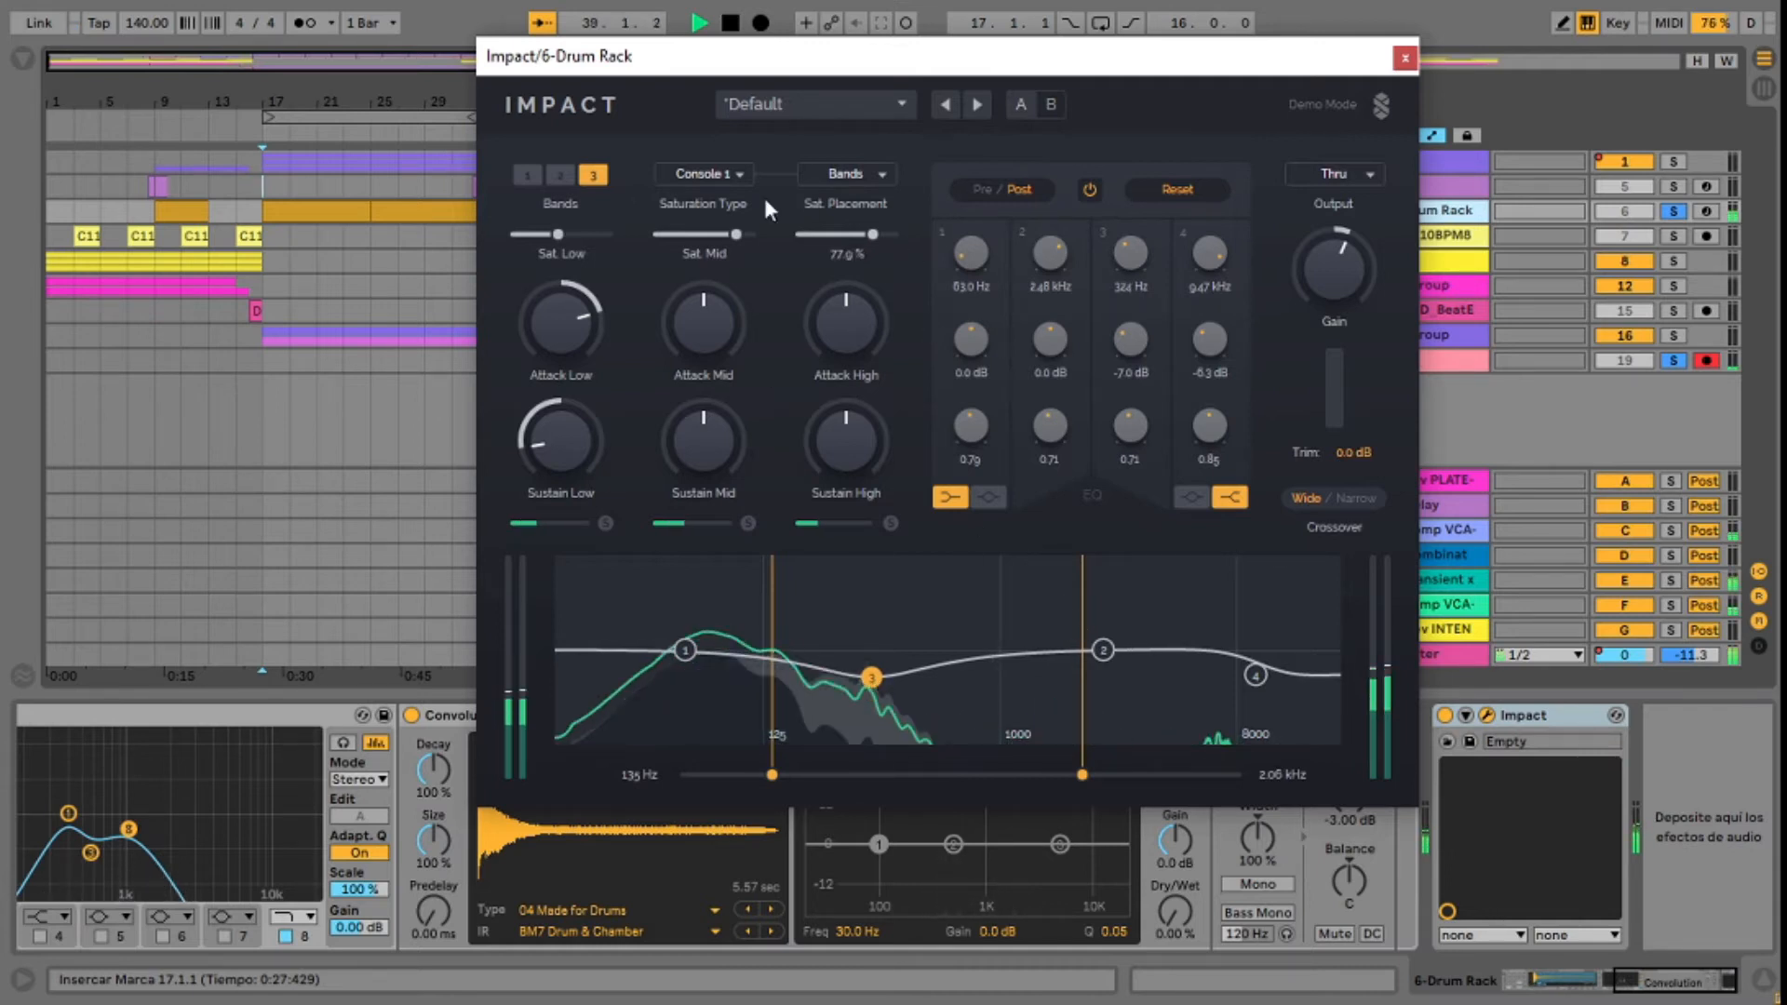
left_click_drag(873, 235, 864, 238)
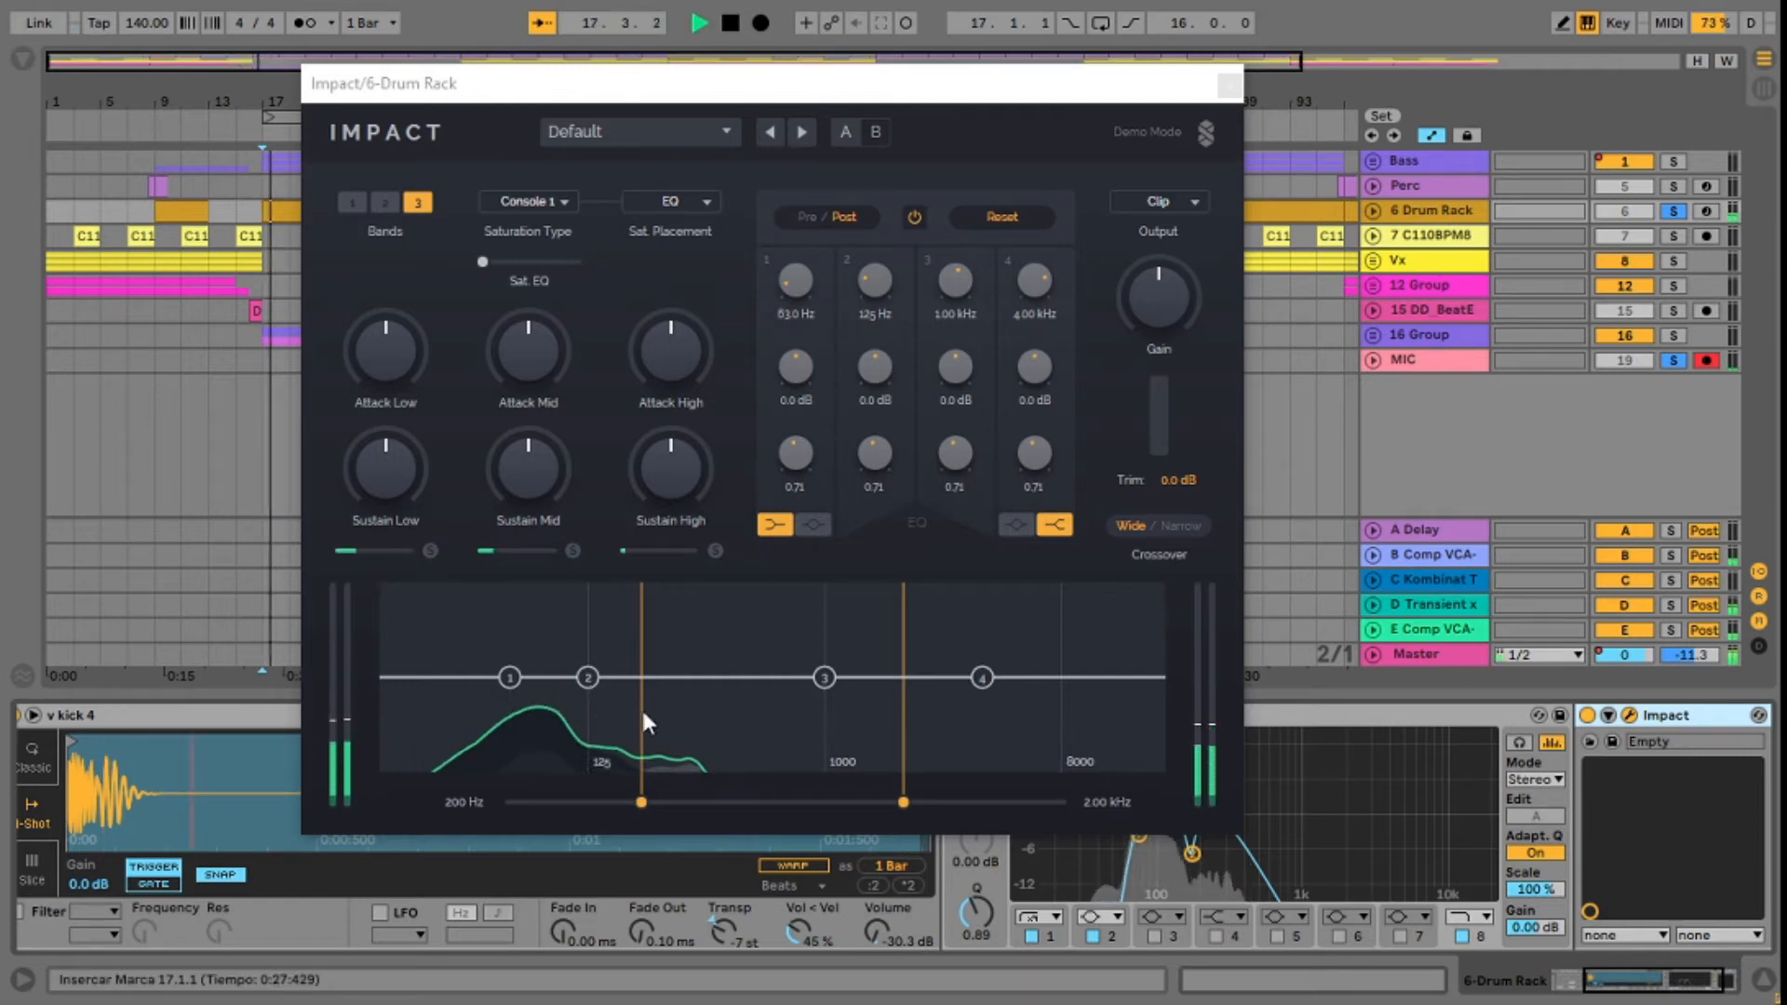
Step: Shape the kick's EQ: band 1 at 56.2 Hz, -7.3 dB; band 2 at 90.6 Hz, +6.0 dB; band 3 at 556 Hz, -7.2 dB
left_click_drag(824, 677, 758, 704)
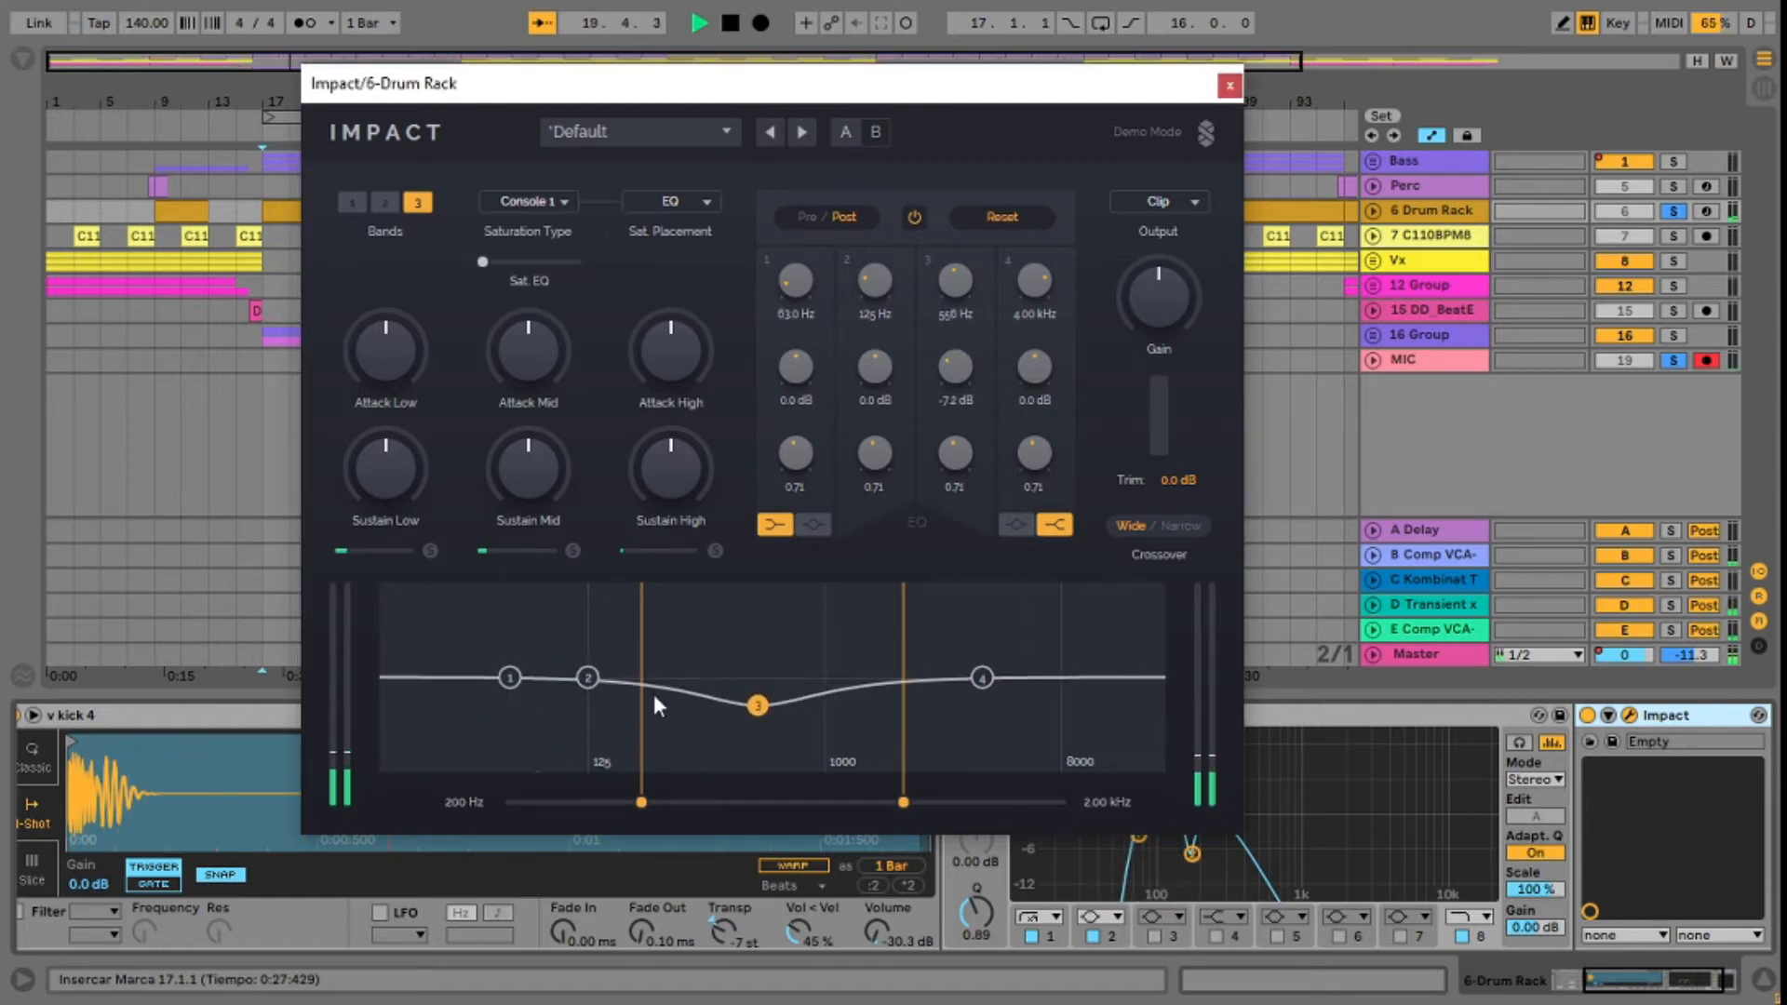
left_click_drag(593, 674, 494, 708)
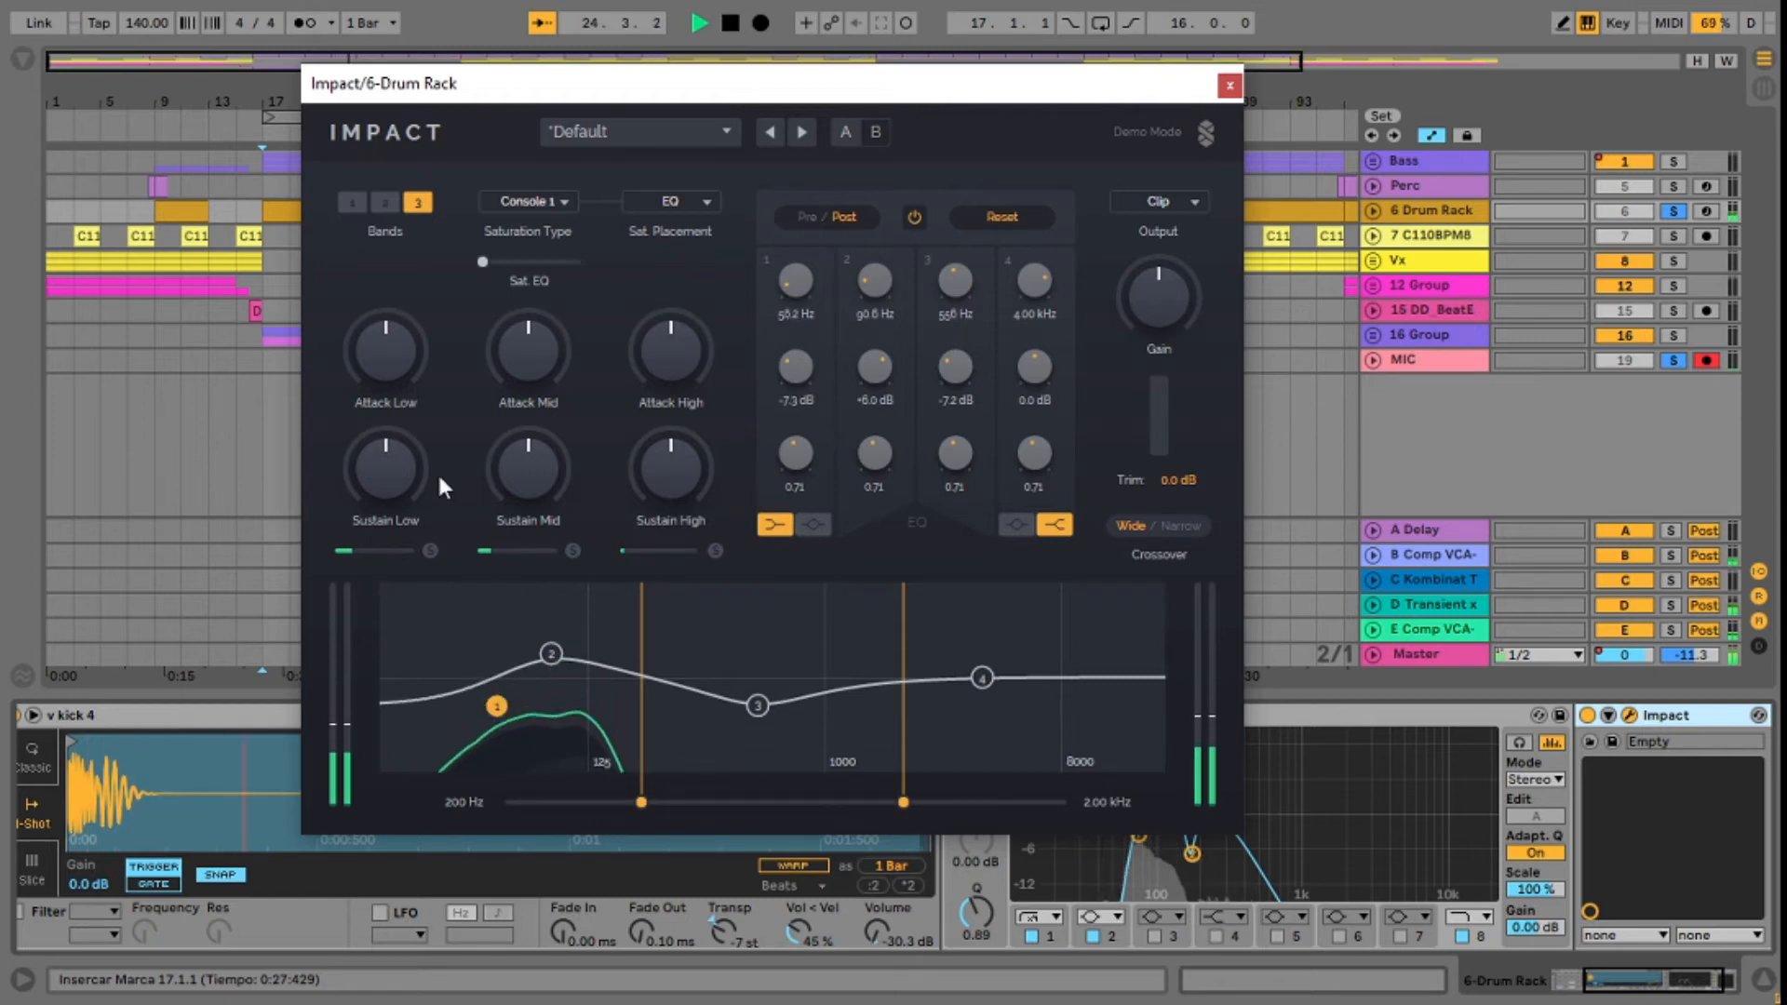
Step: Raise the kick's low-band attack, reduce its low-band sustain and set the lower crossover to 145 Hz
left_click_drag(356, 370, 373, 343)
left_click_drag(379, 466, 375, 533)
left_click_drag(411, 329, 413, 320)
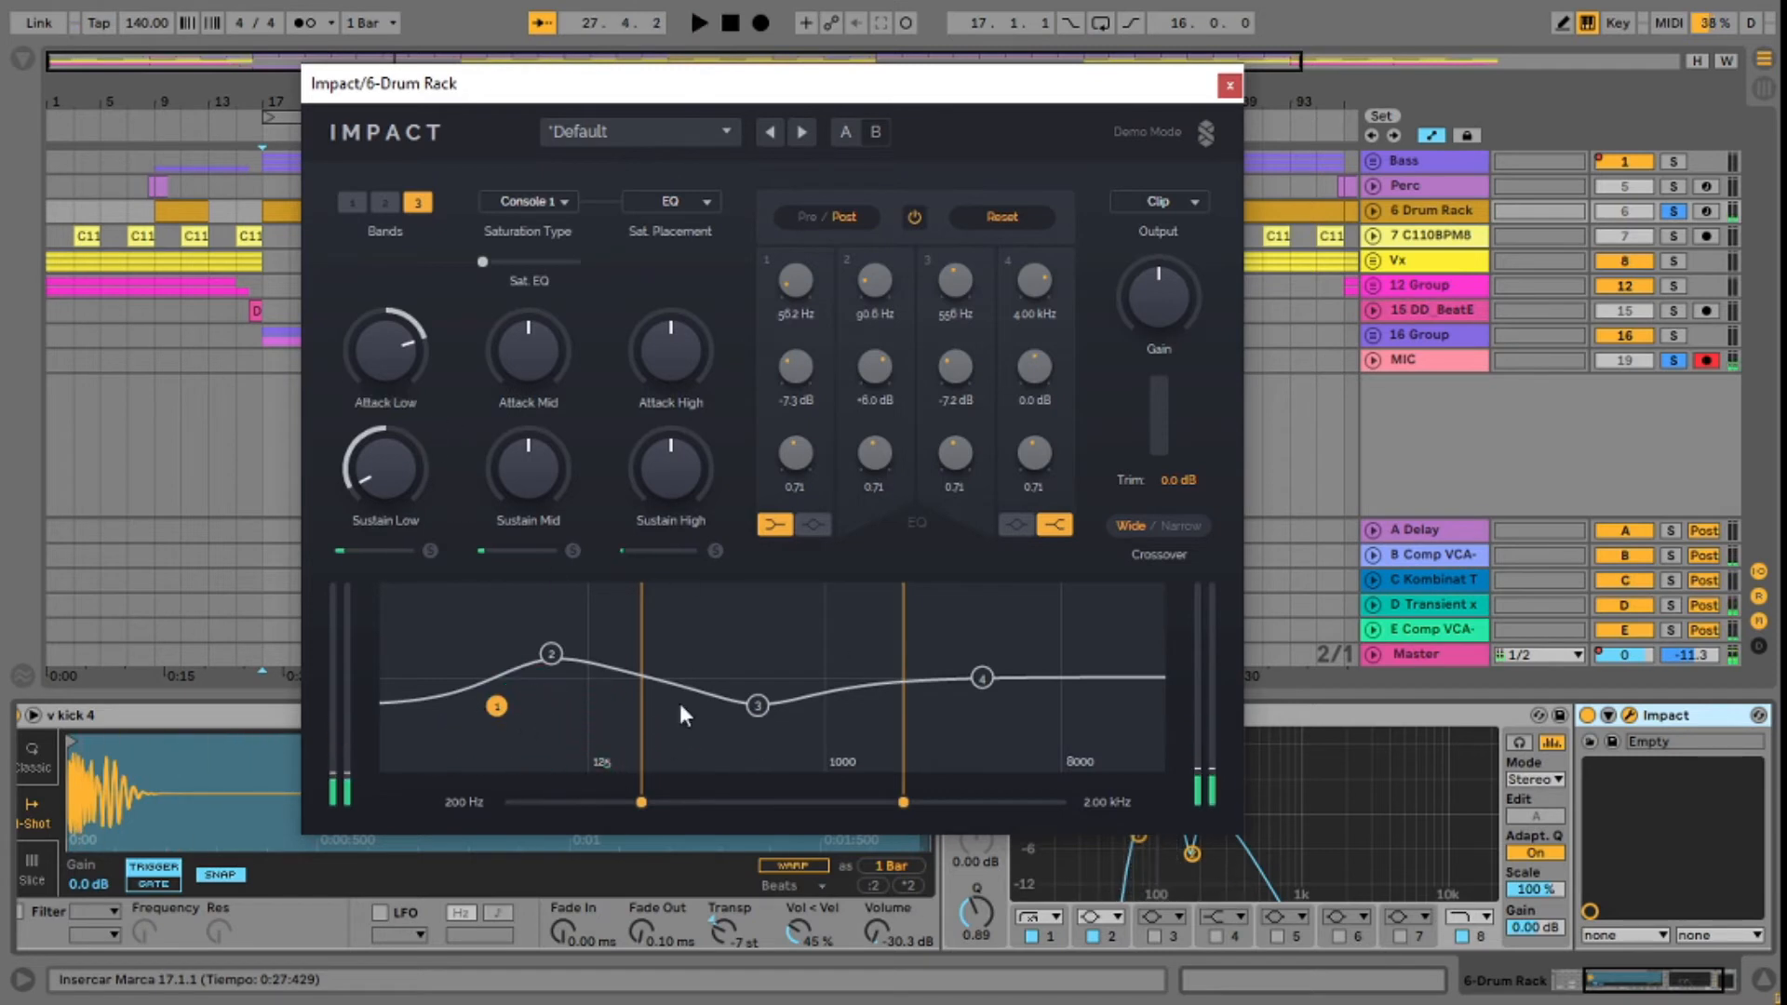
left_click_drag(637, 801, 605, 801)
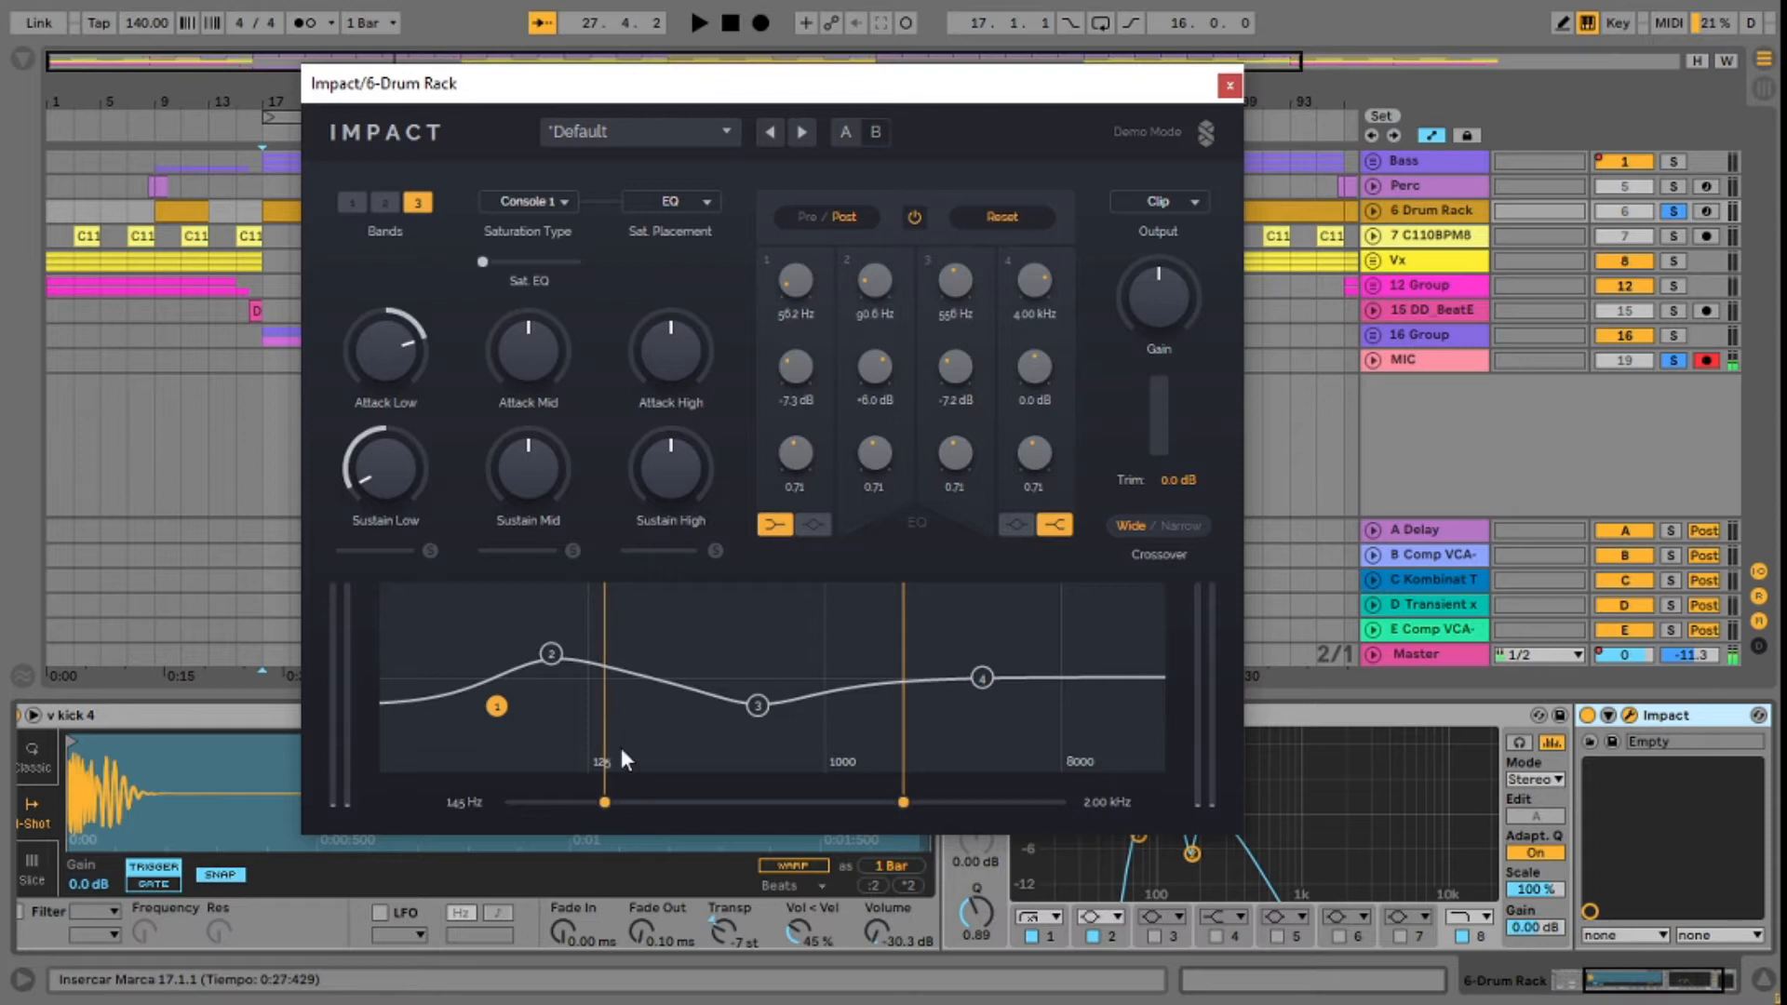
Step: Restart playback, boost the kick's mid-band attack and strongly reduce its mid-band sustain
key("space")
left_click_drag(549, 366, 540, 380)
left_click_drag(532, 465, 532, 549)
left_click_drag(547, 345, 547, 361)
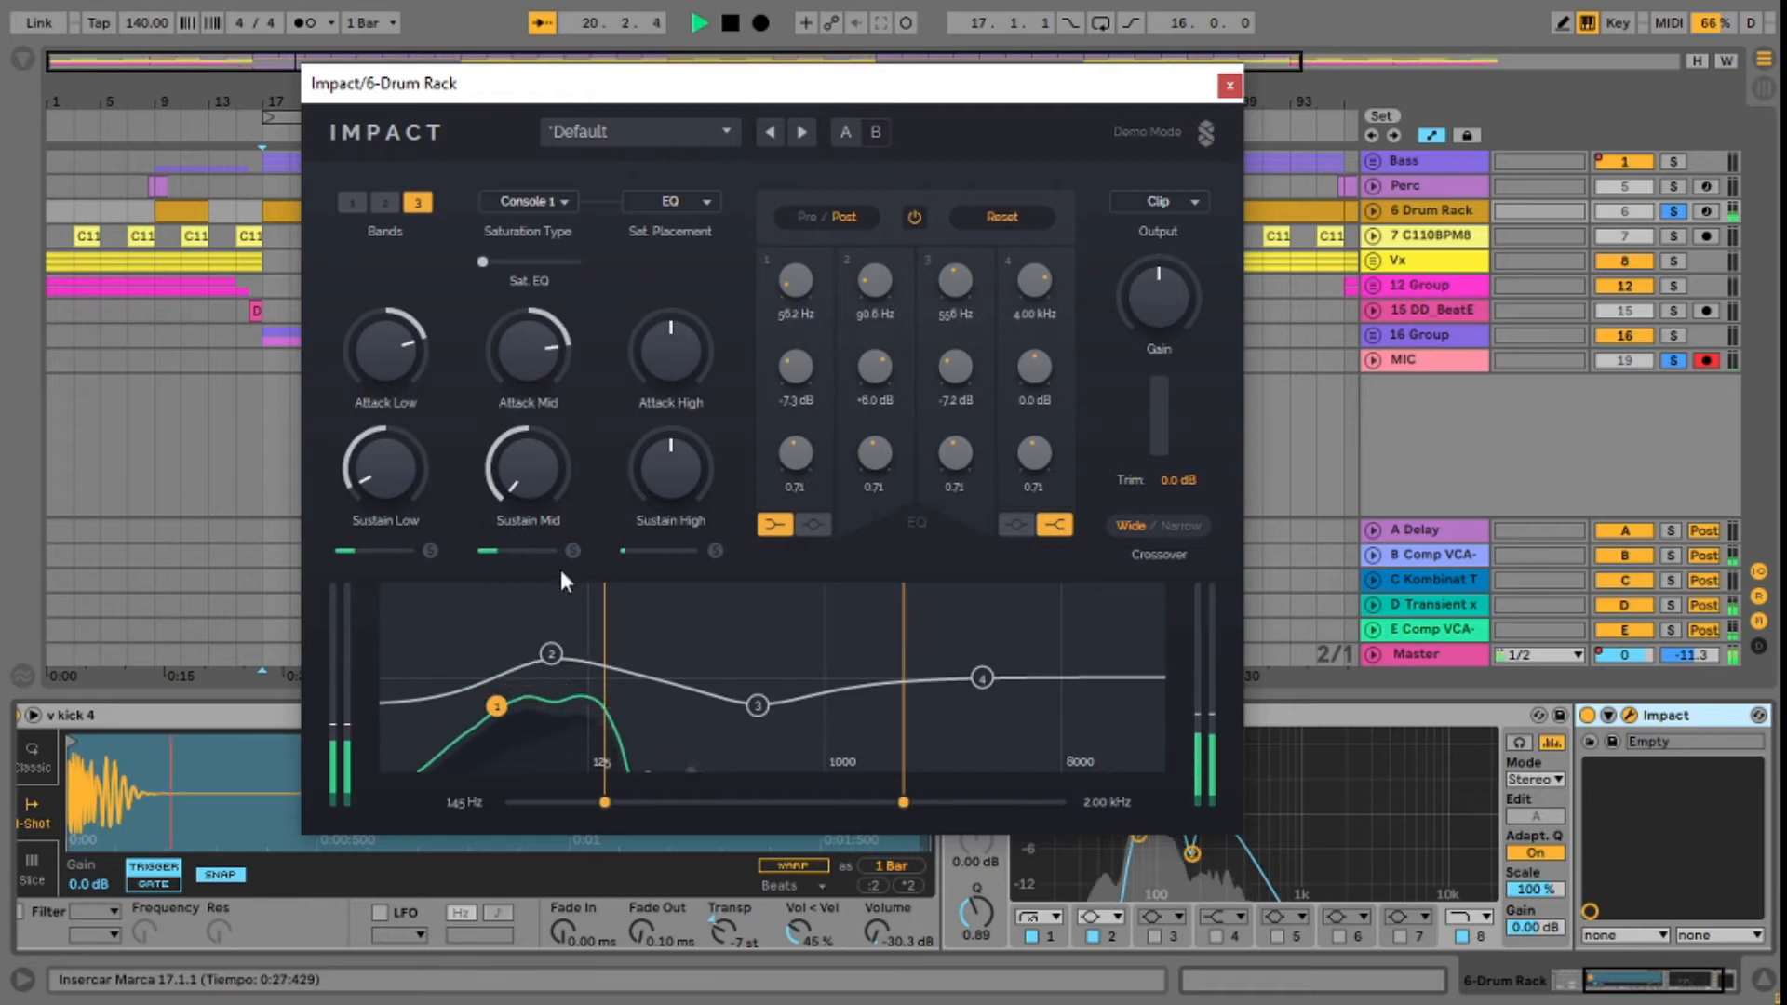
Step: Solo the mid band during playback and fine-tune its attack and sustain
key("space")
key("space")
left_click_drag(541, 378, 541, 388)
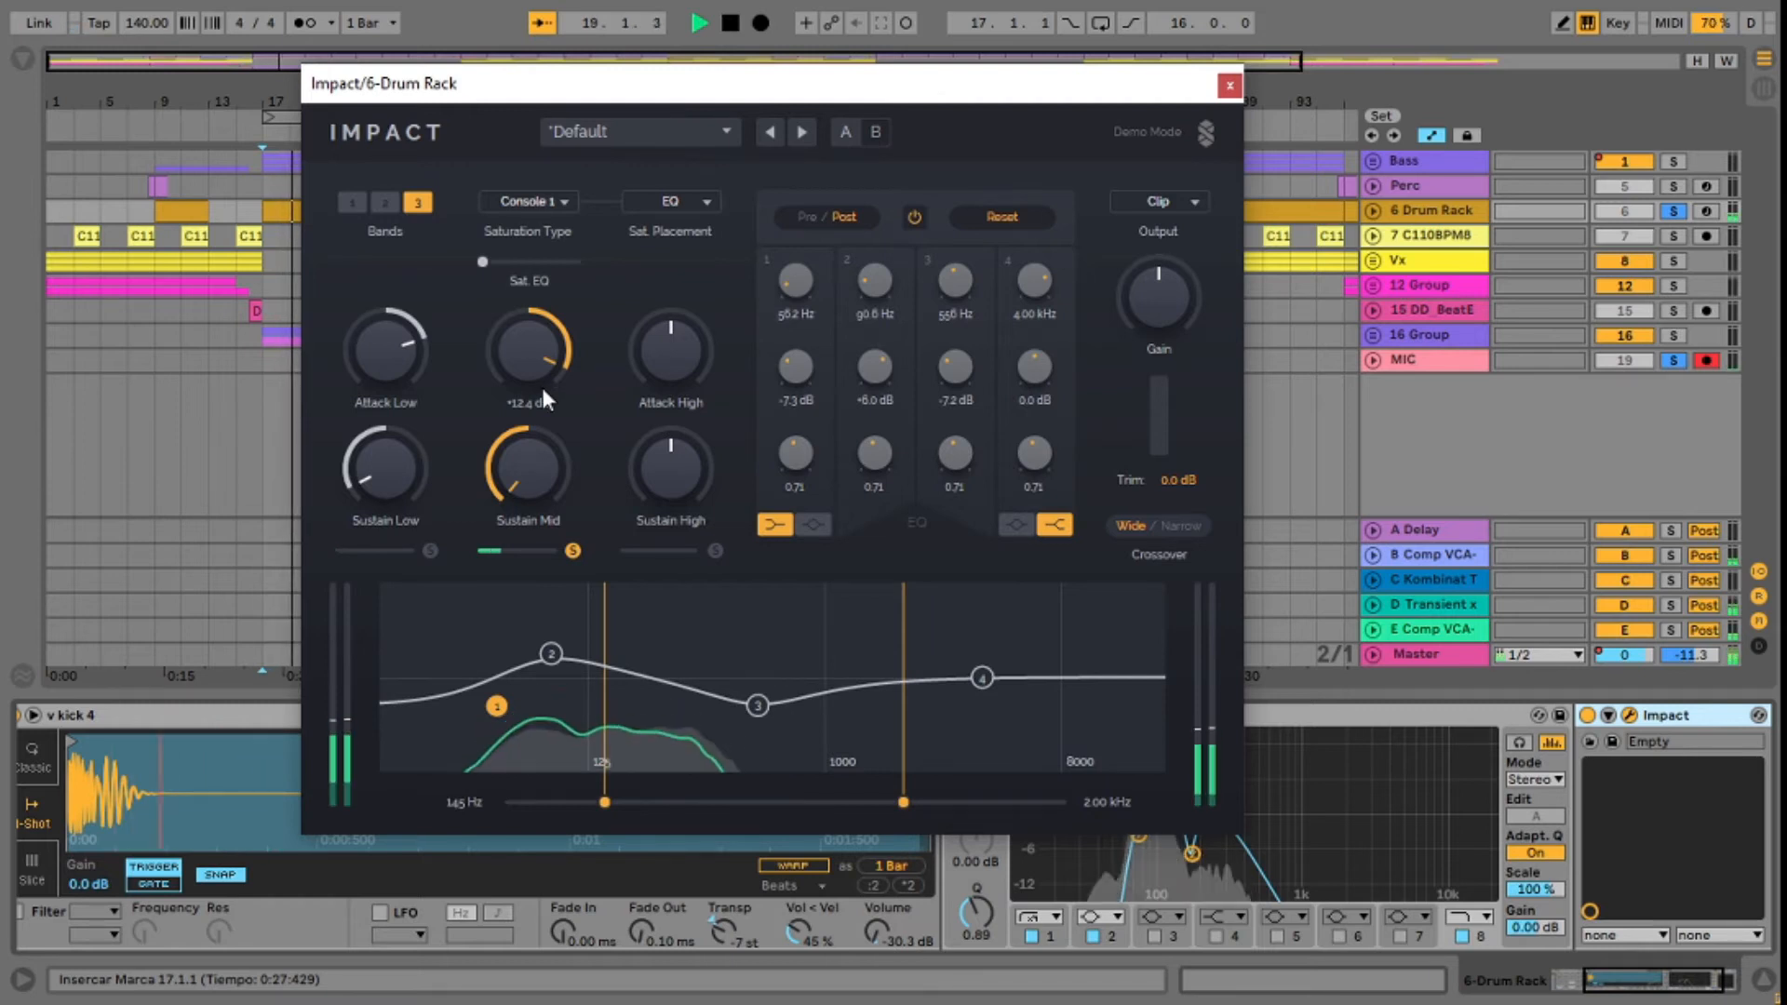
mouse_move(542, 377)
left_mouse_down()
mouse_move(541, 445)
mouse_move(542, 402)
left_mouse_up()
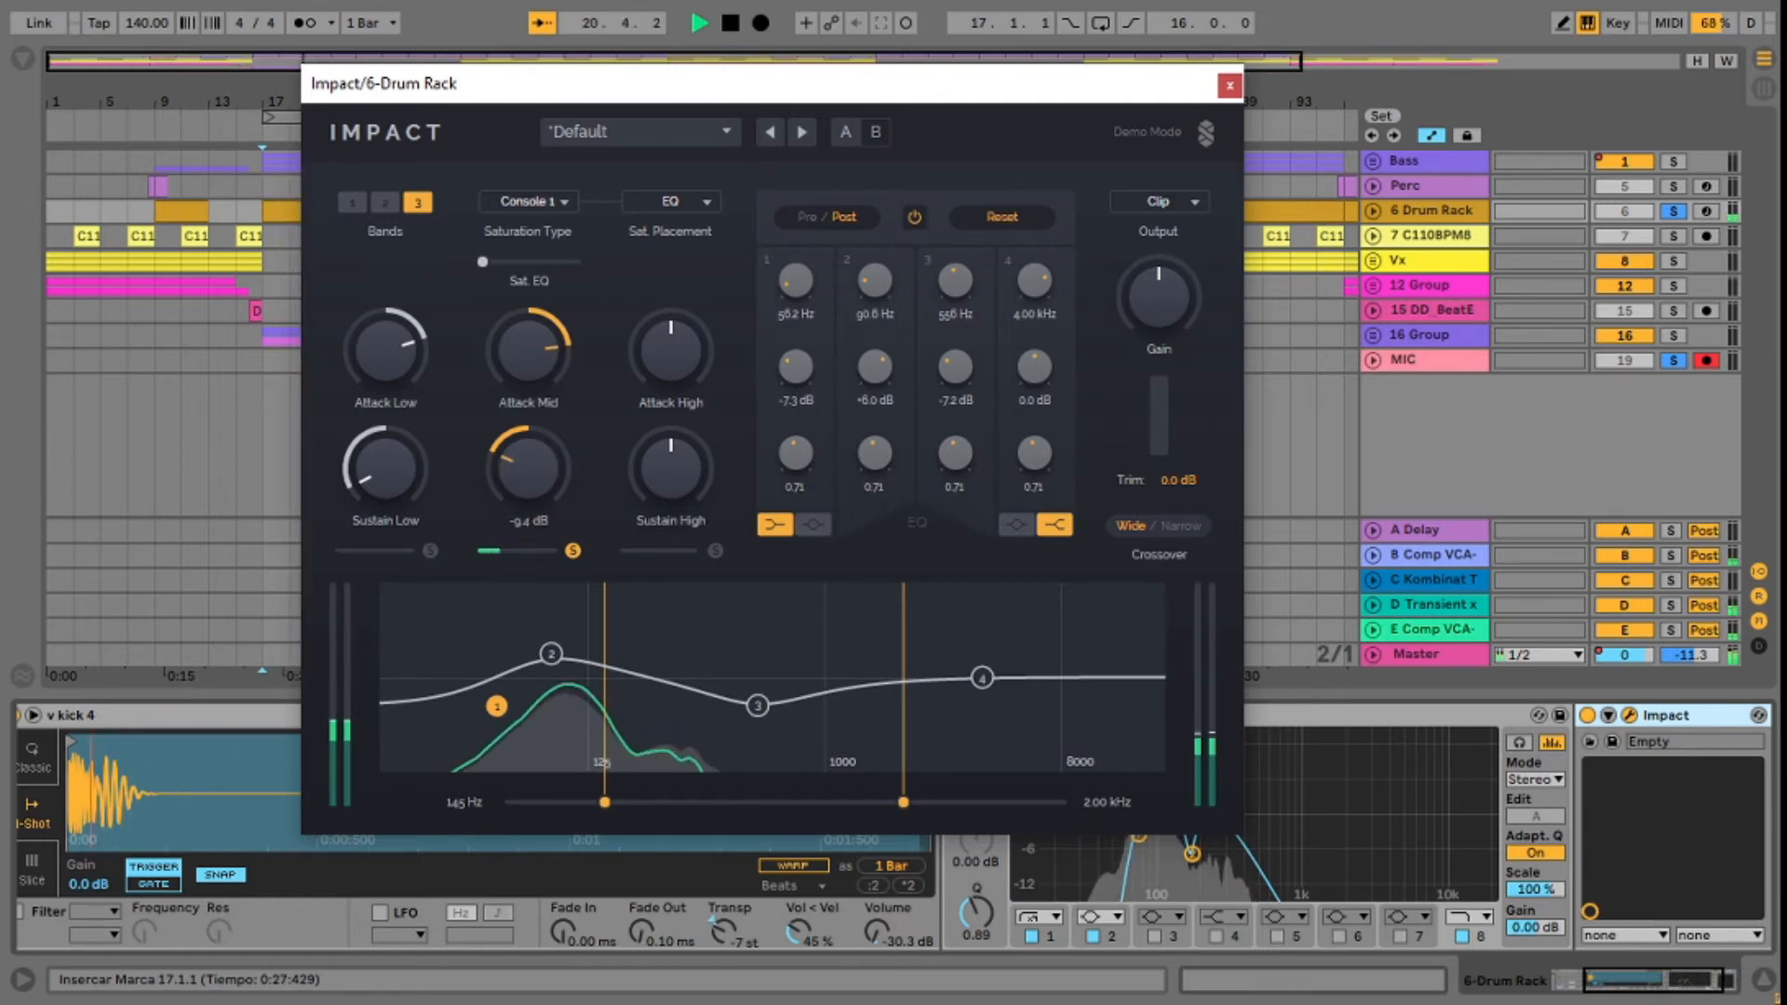
left_click(1687, 999)
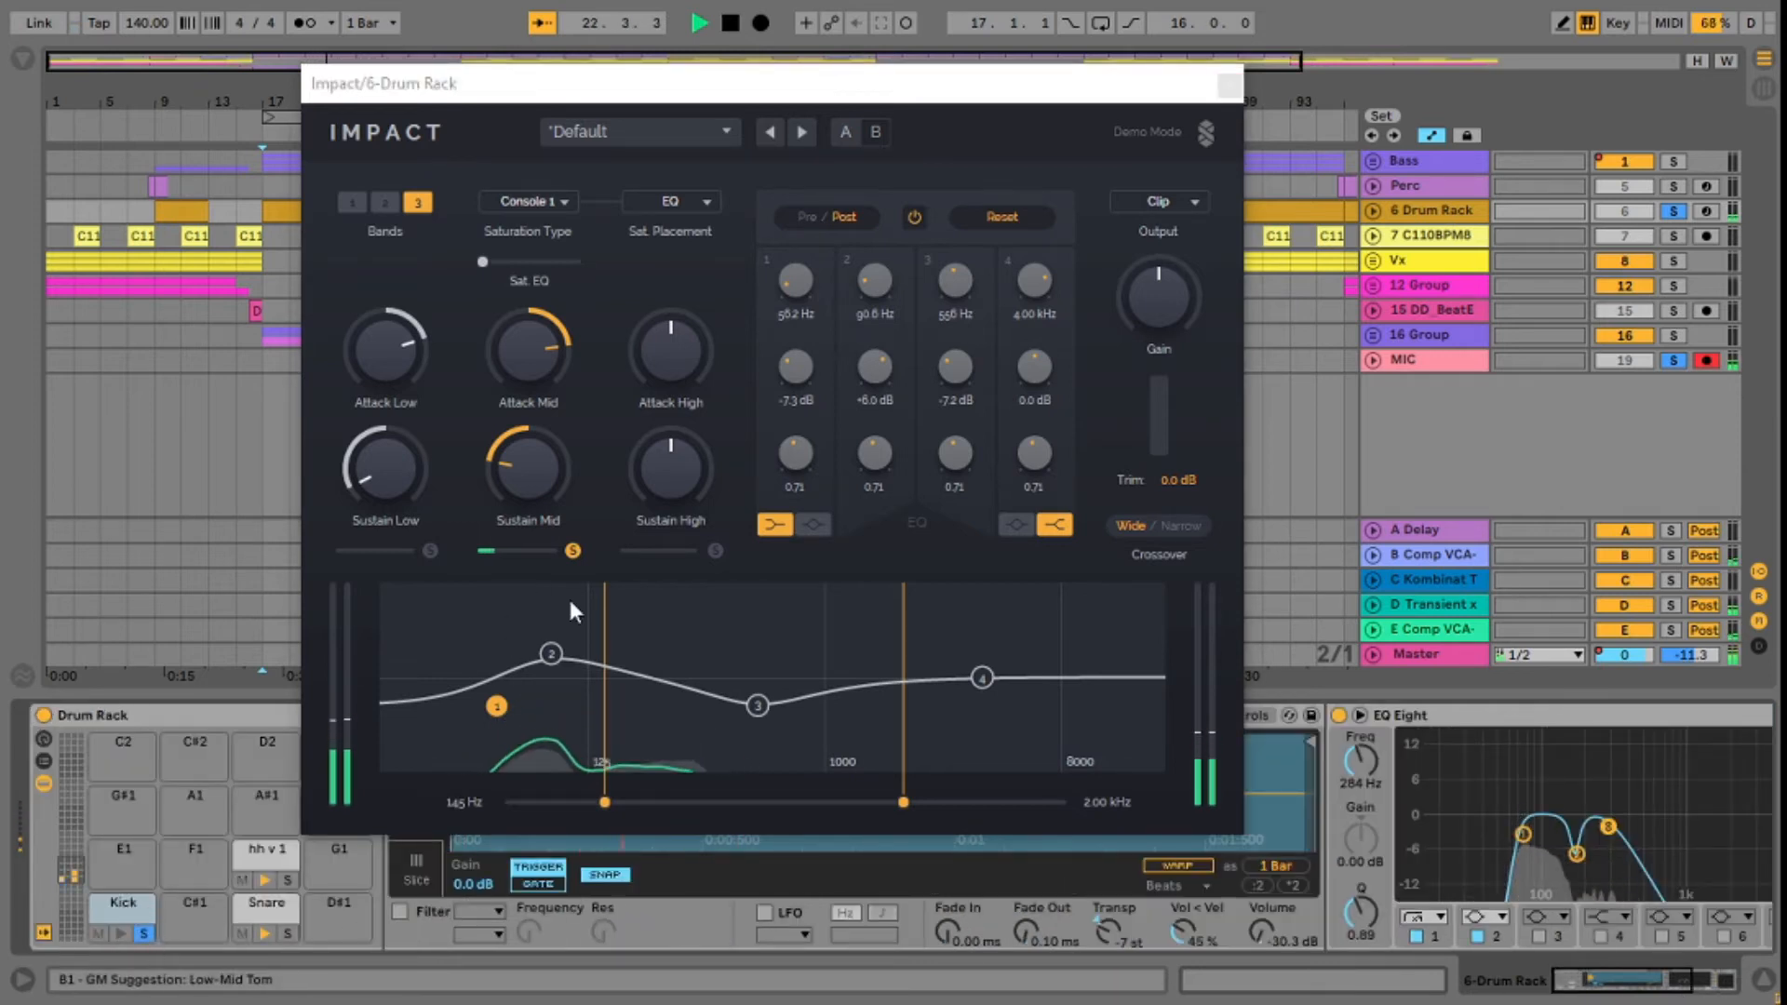
left_click_drag(544, 364, 544, 354)
left_click_drag(545, 454, 545, 472)
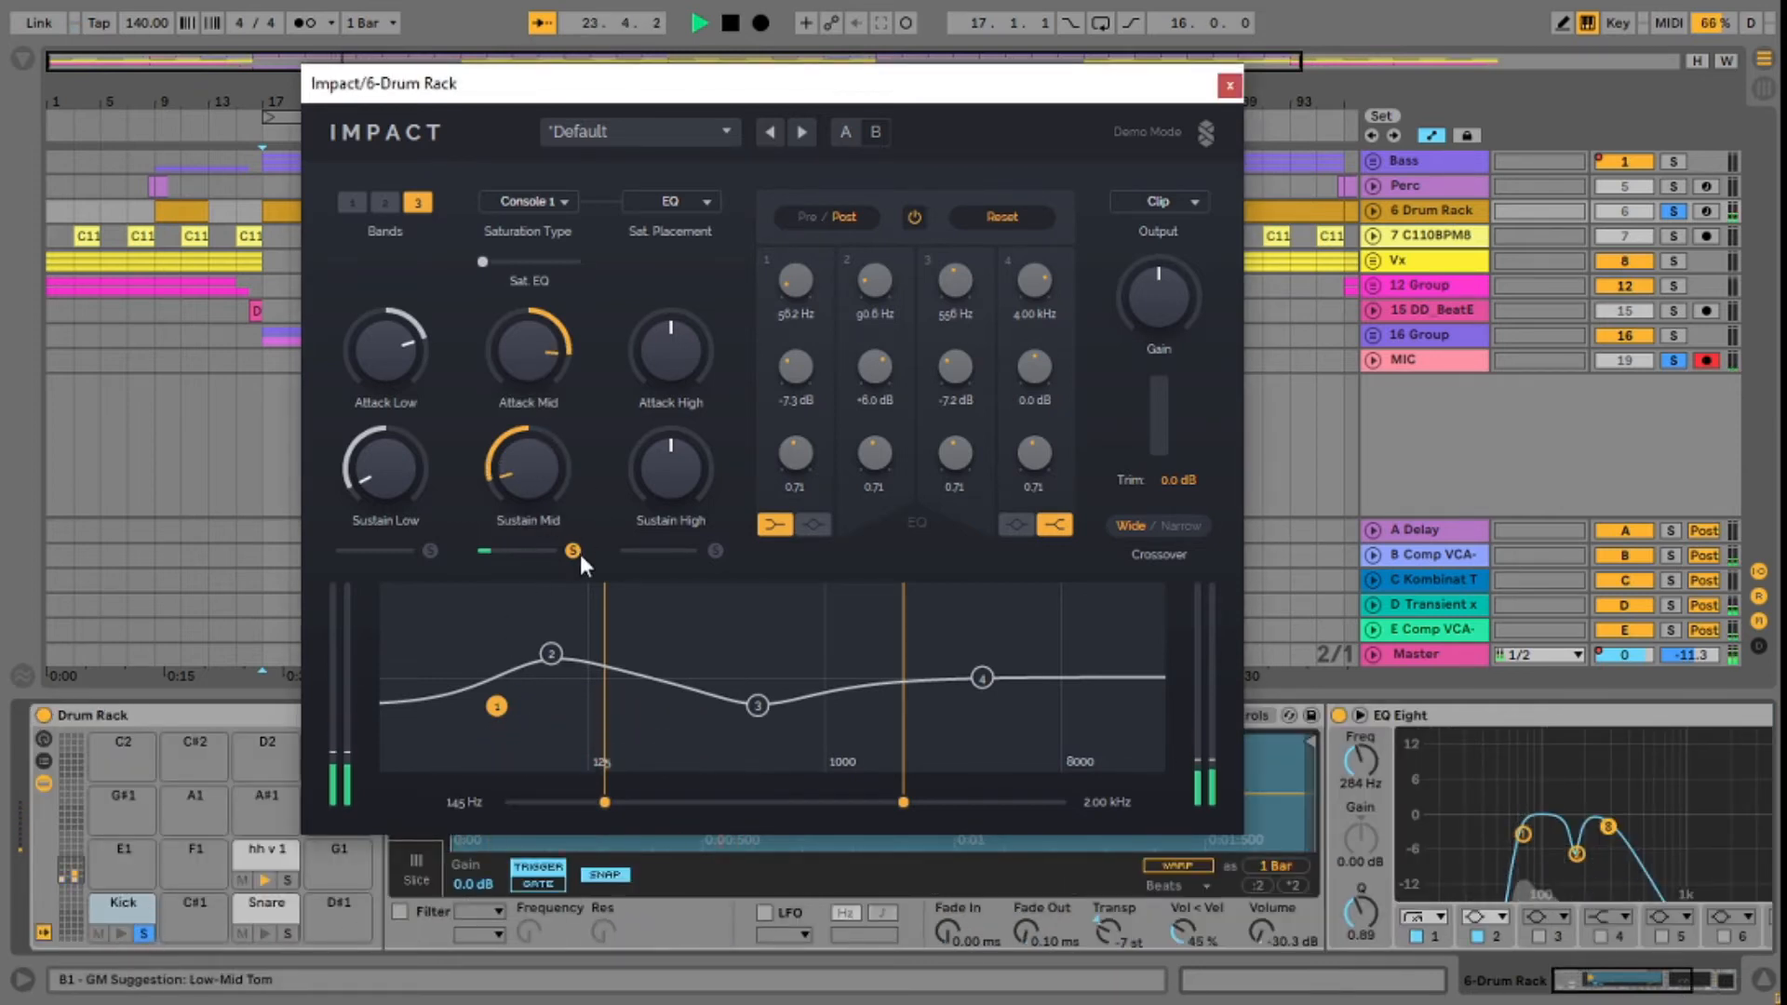
Step: Solo the low band, ease its attack boost and sustain cut slightly, and release the solo
left_click(430, 550)
left_click_drag(395, 359, 394, 362)
mouse_move(395, 478)
left_mouse_down()
mouse_move(395, 420)
mouse_move(395, 447)
left_mouse_up()
left_click(431, 550)
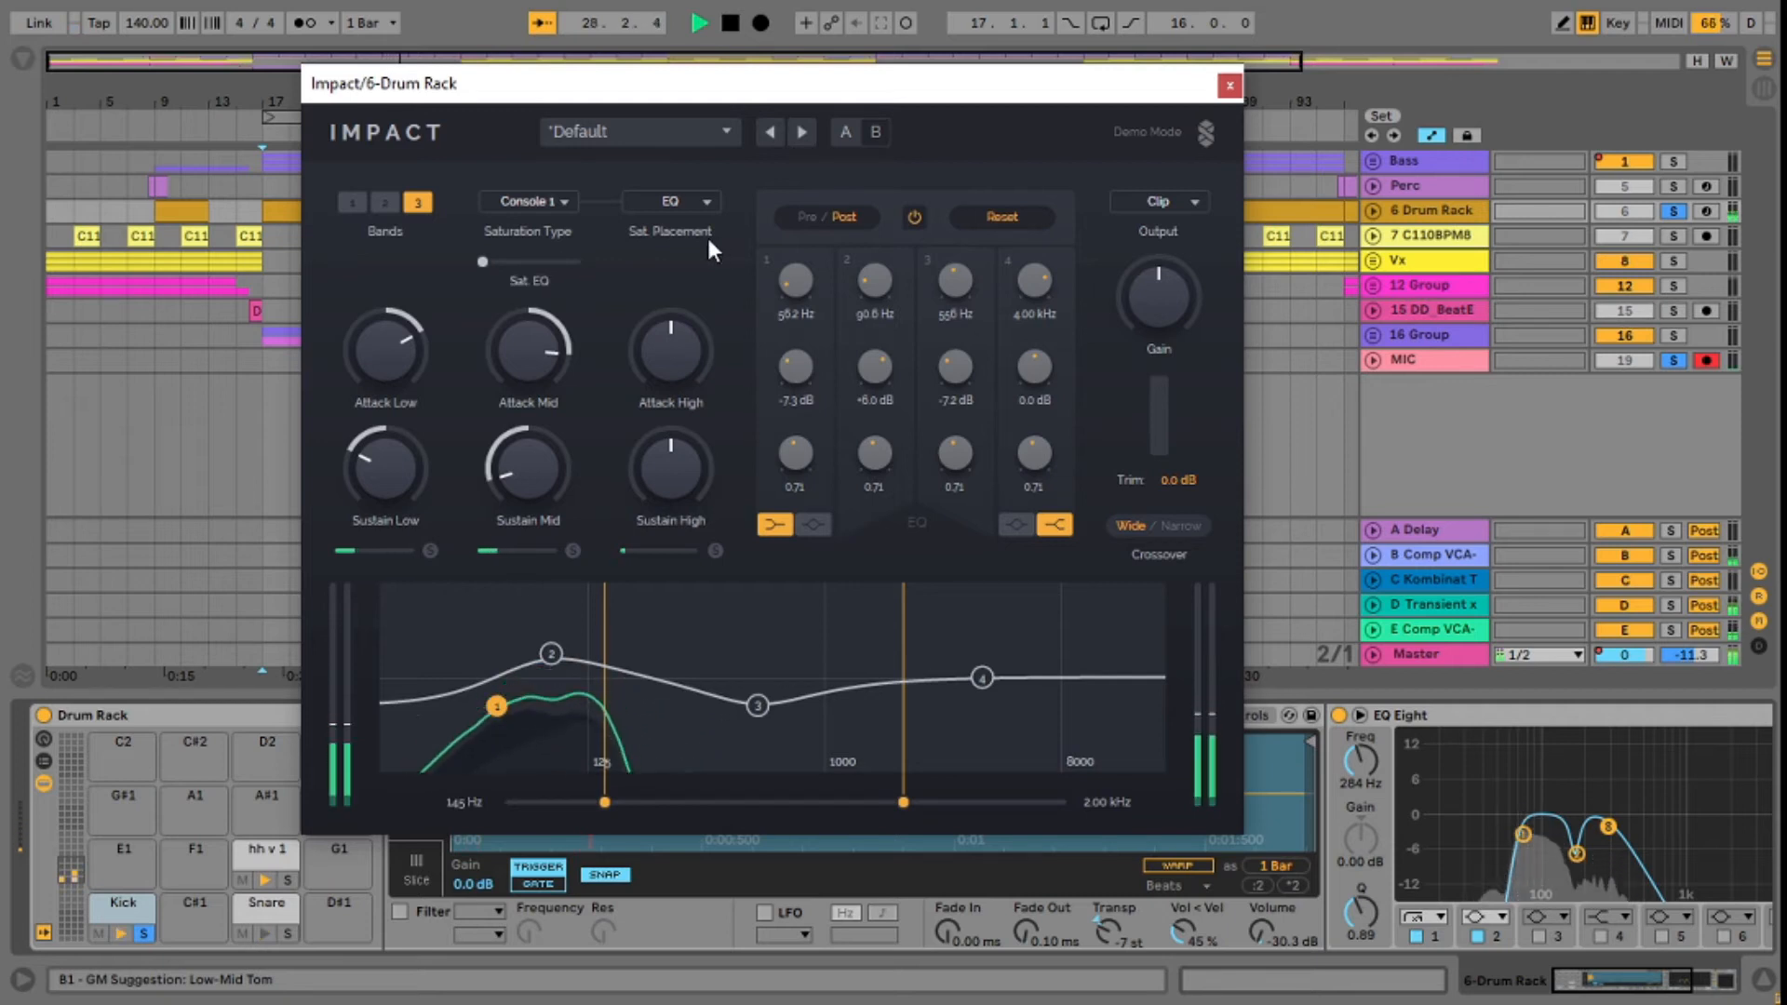
Step: Audition the EQ-placed Console 1 saturation at 40.7 %, return it to 0.0 % and stop playback
key("space")
mouse_move(484, 261)
left_mouse_down()
mouse_move(535, 261)
mouse_move(510, 261)
left_mouse_up()
key("space")
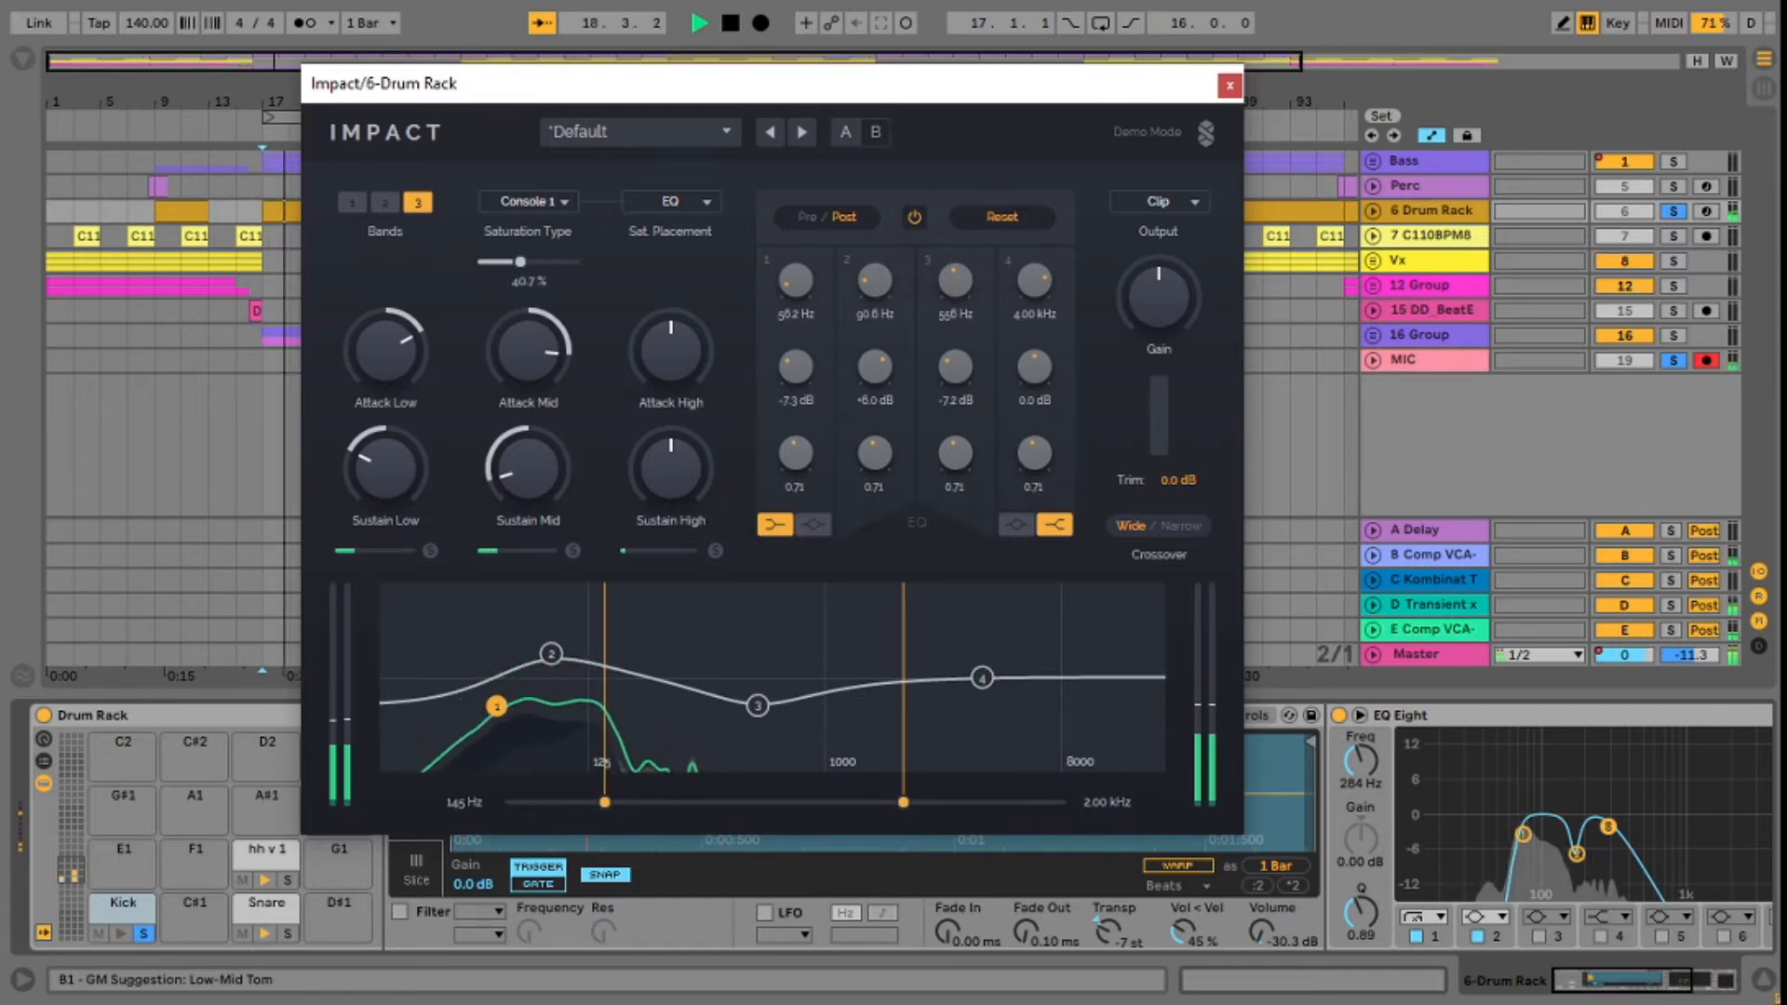
left_click_drag(510, 262, 482, 261)
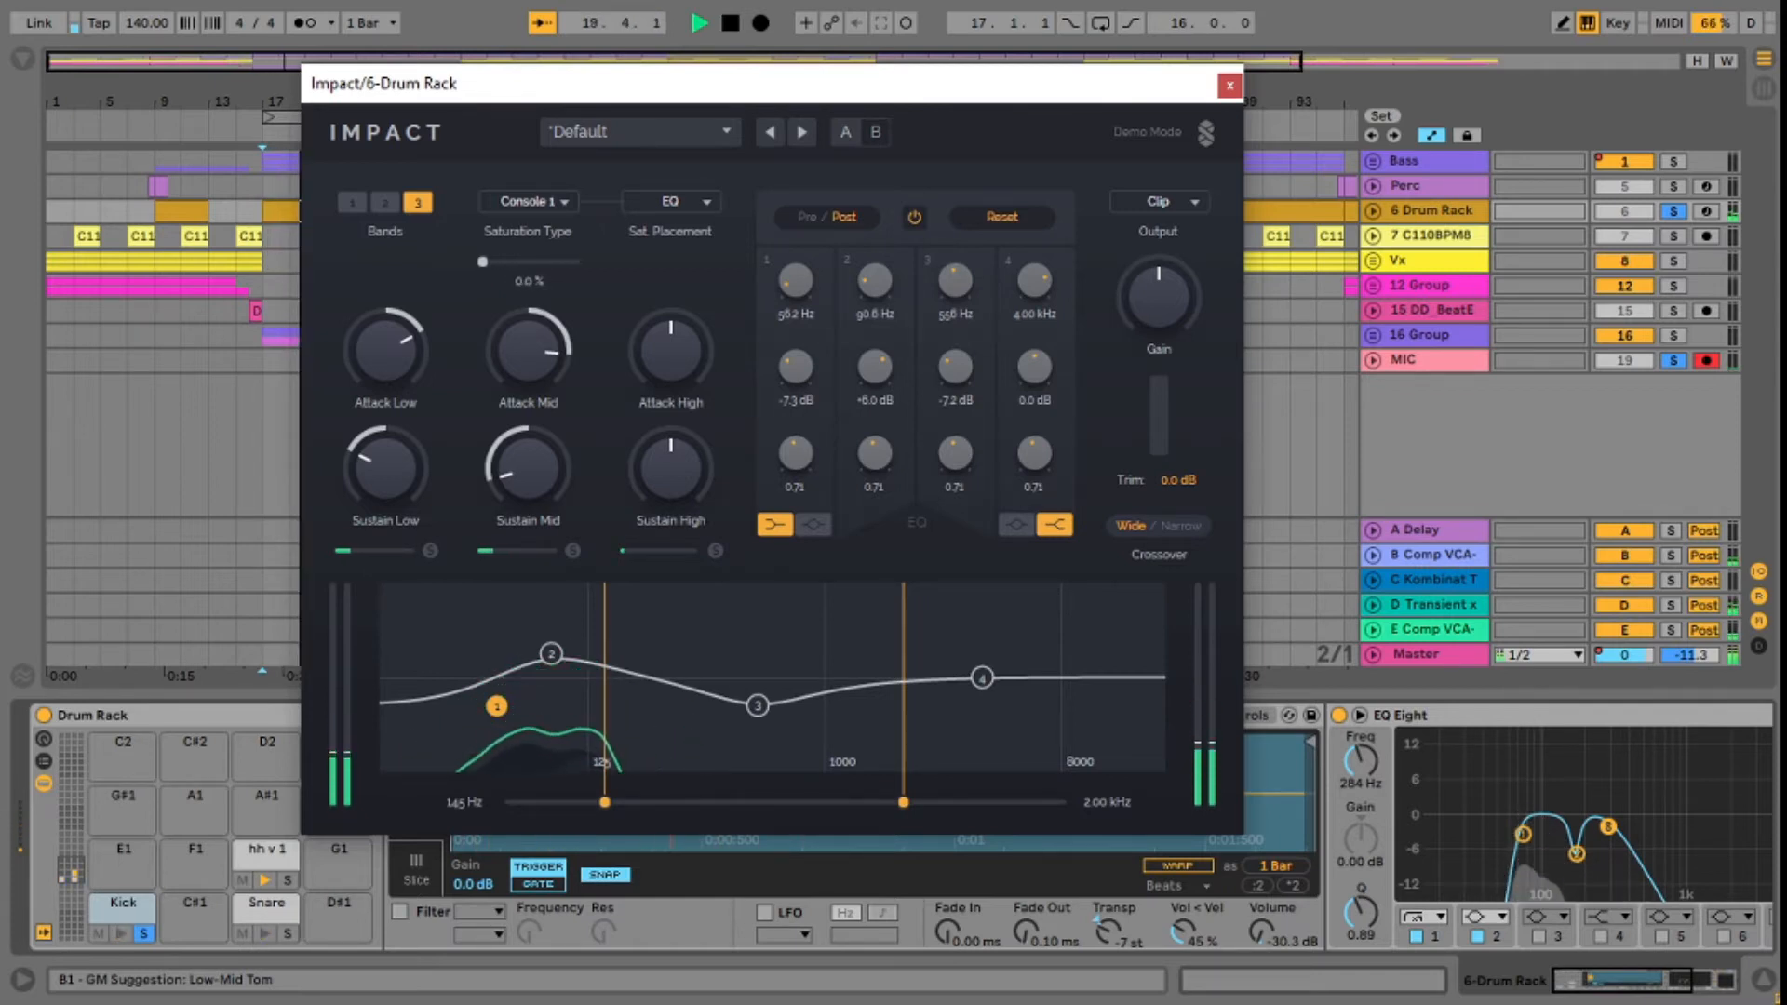
key("space")
Step: Set the saturation placement to Bands and raise only the mid band's saturation moderately during playback
left_click(688, 202)
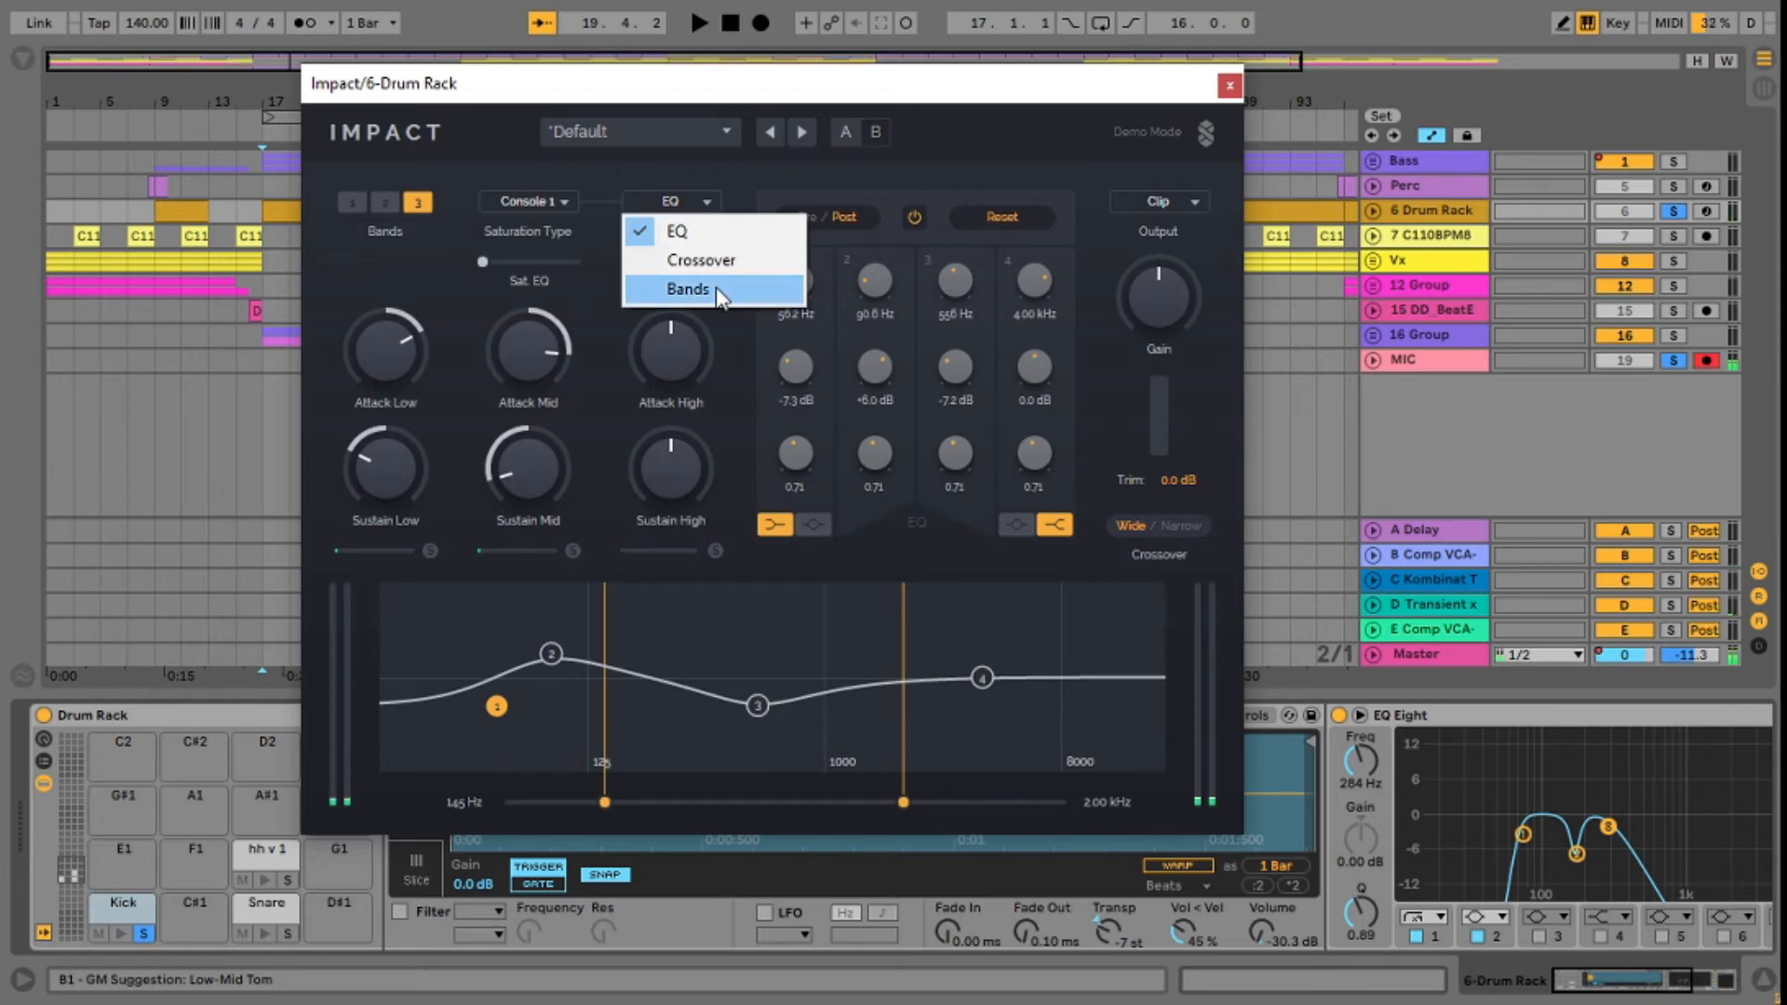
left_click(716, 287)
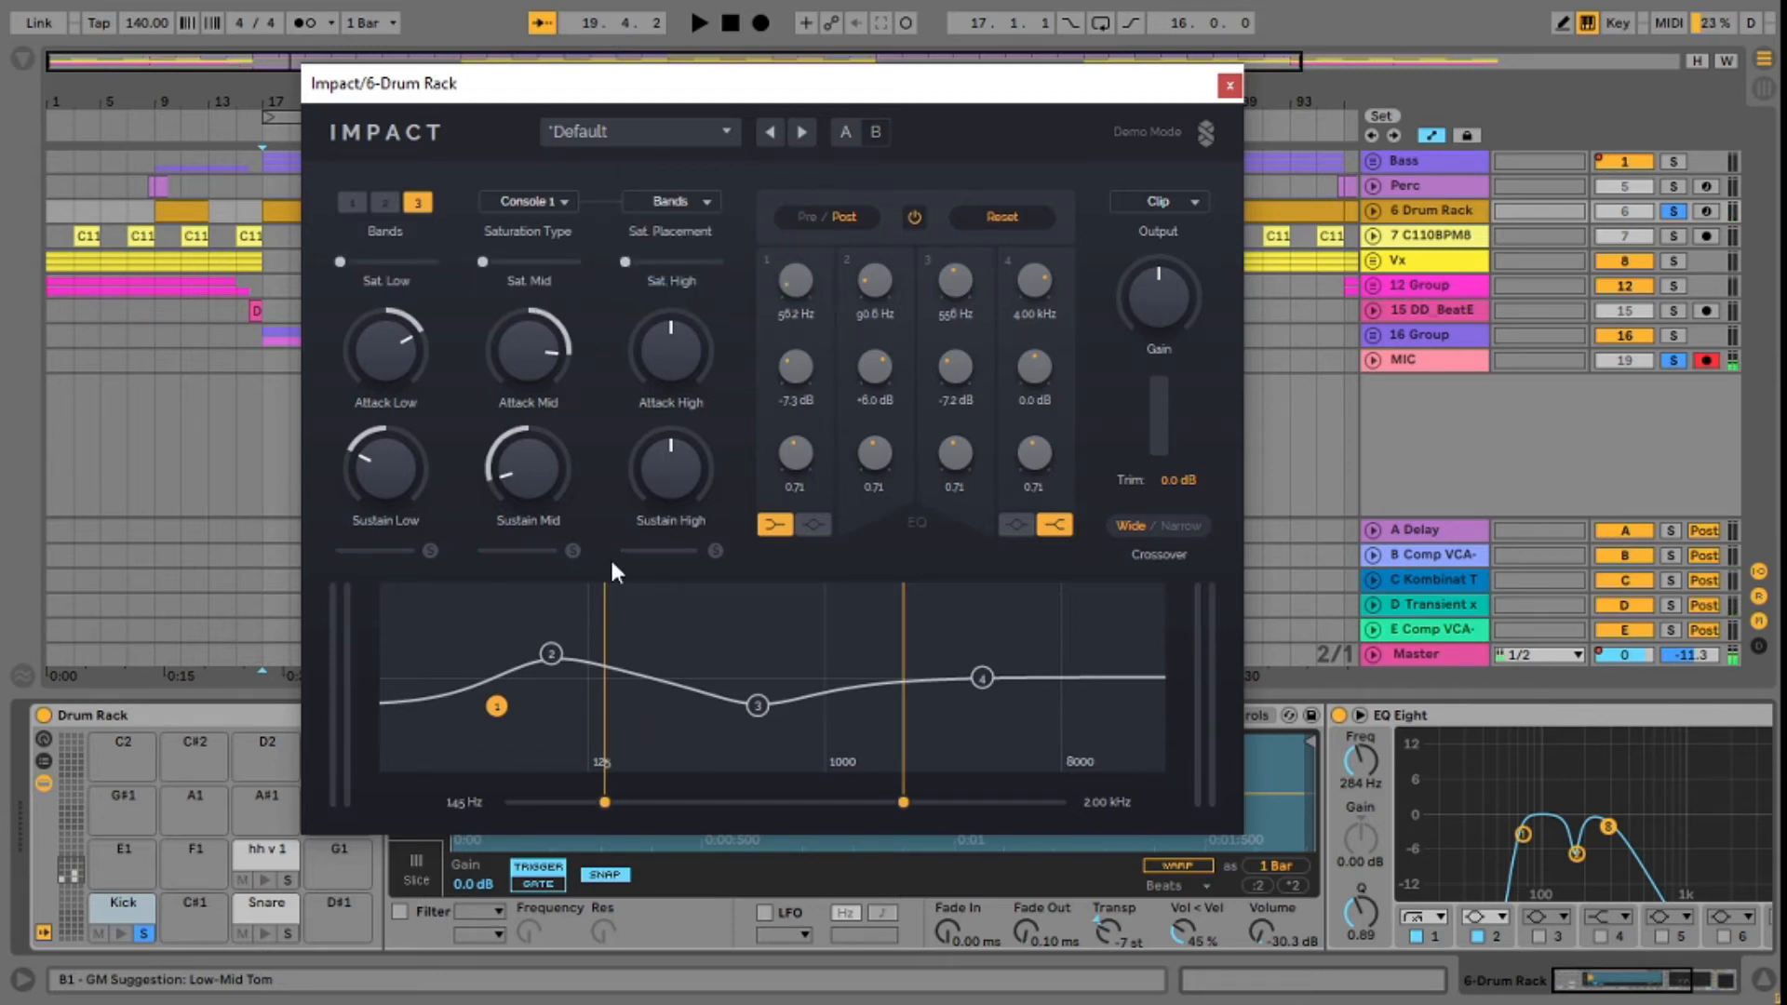
key("space")
mouse_move(484, 261)
left_mouse_down()
mouse_move(555, 261)
mouse_move(510, 265)
left_mouse_up()
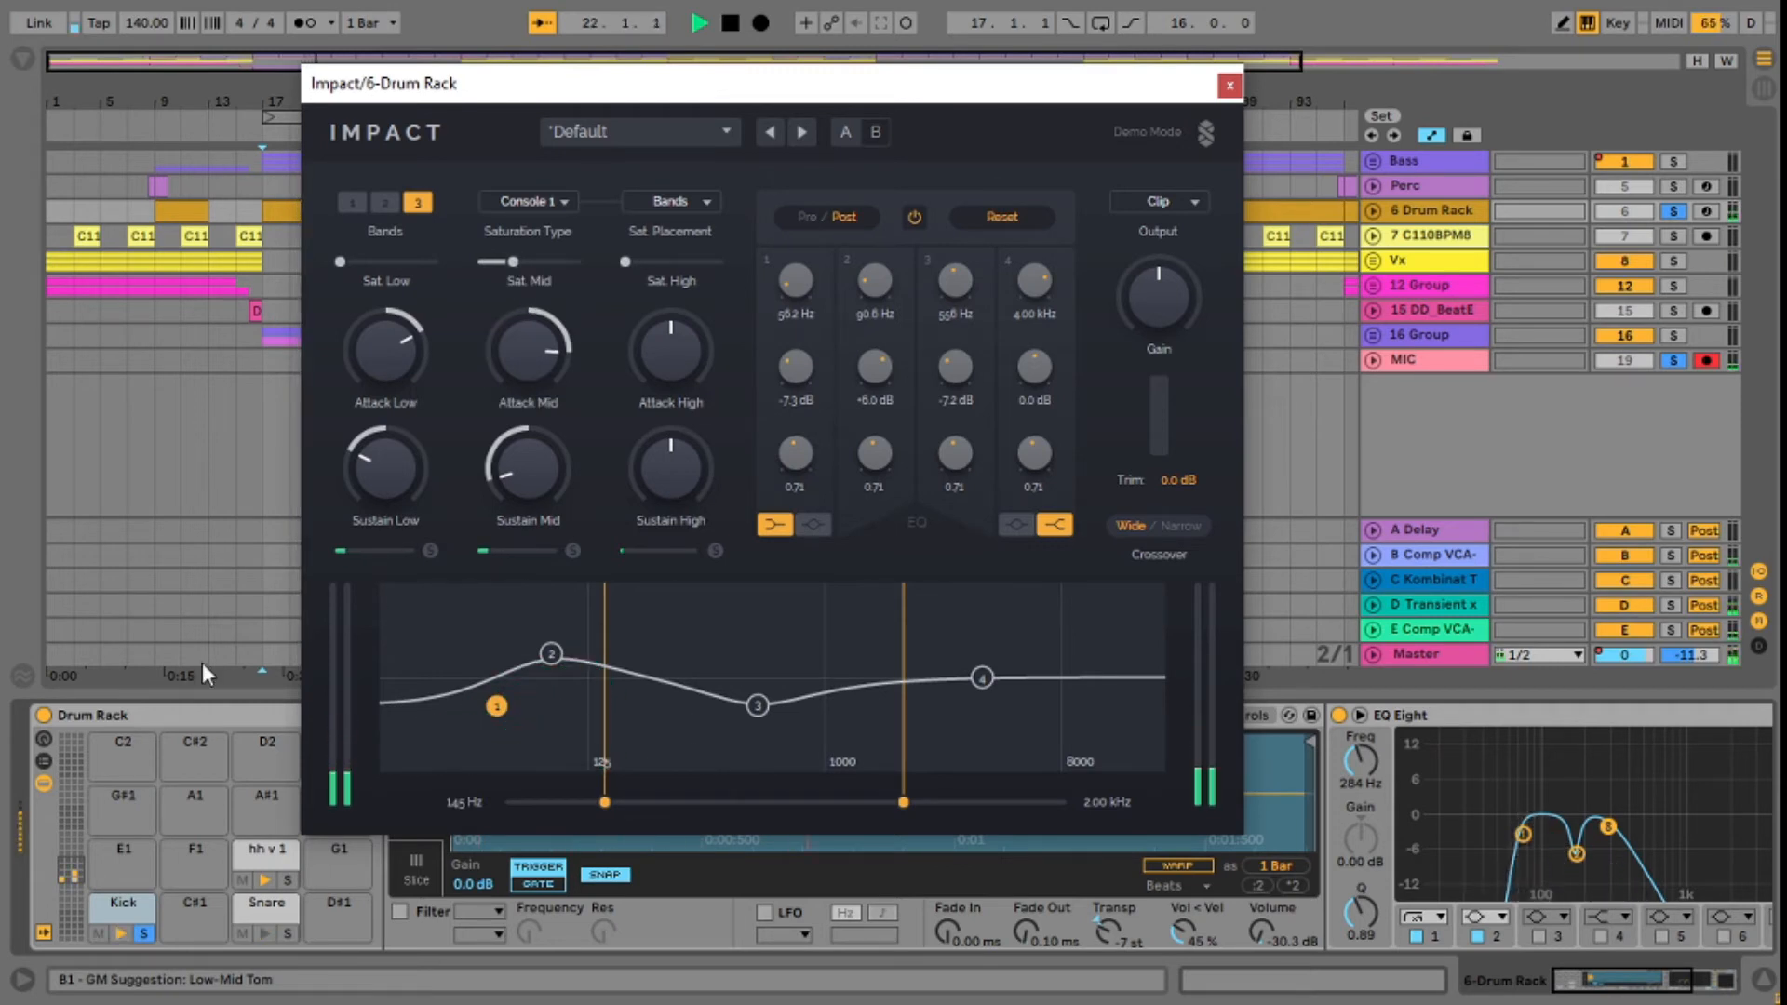
Step: Take the Kick pad out of solo to hear it with the whole drum rack
left_click(142, 935)
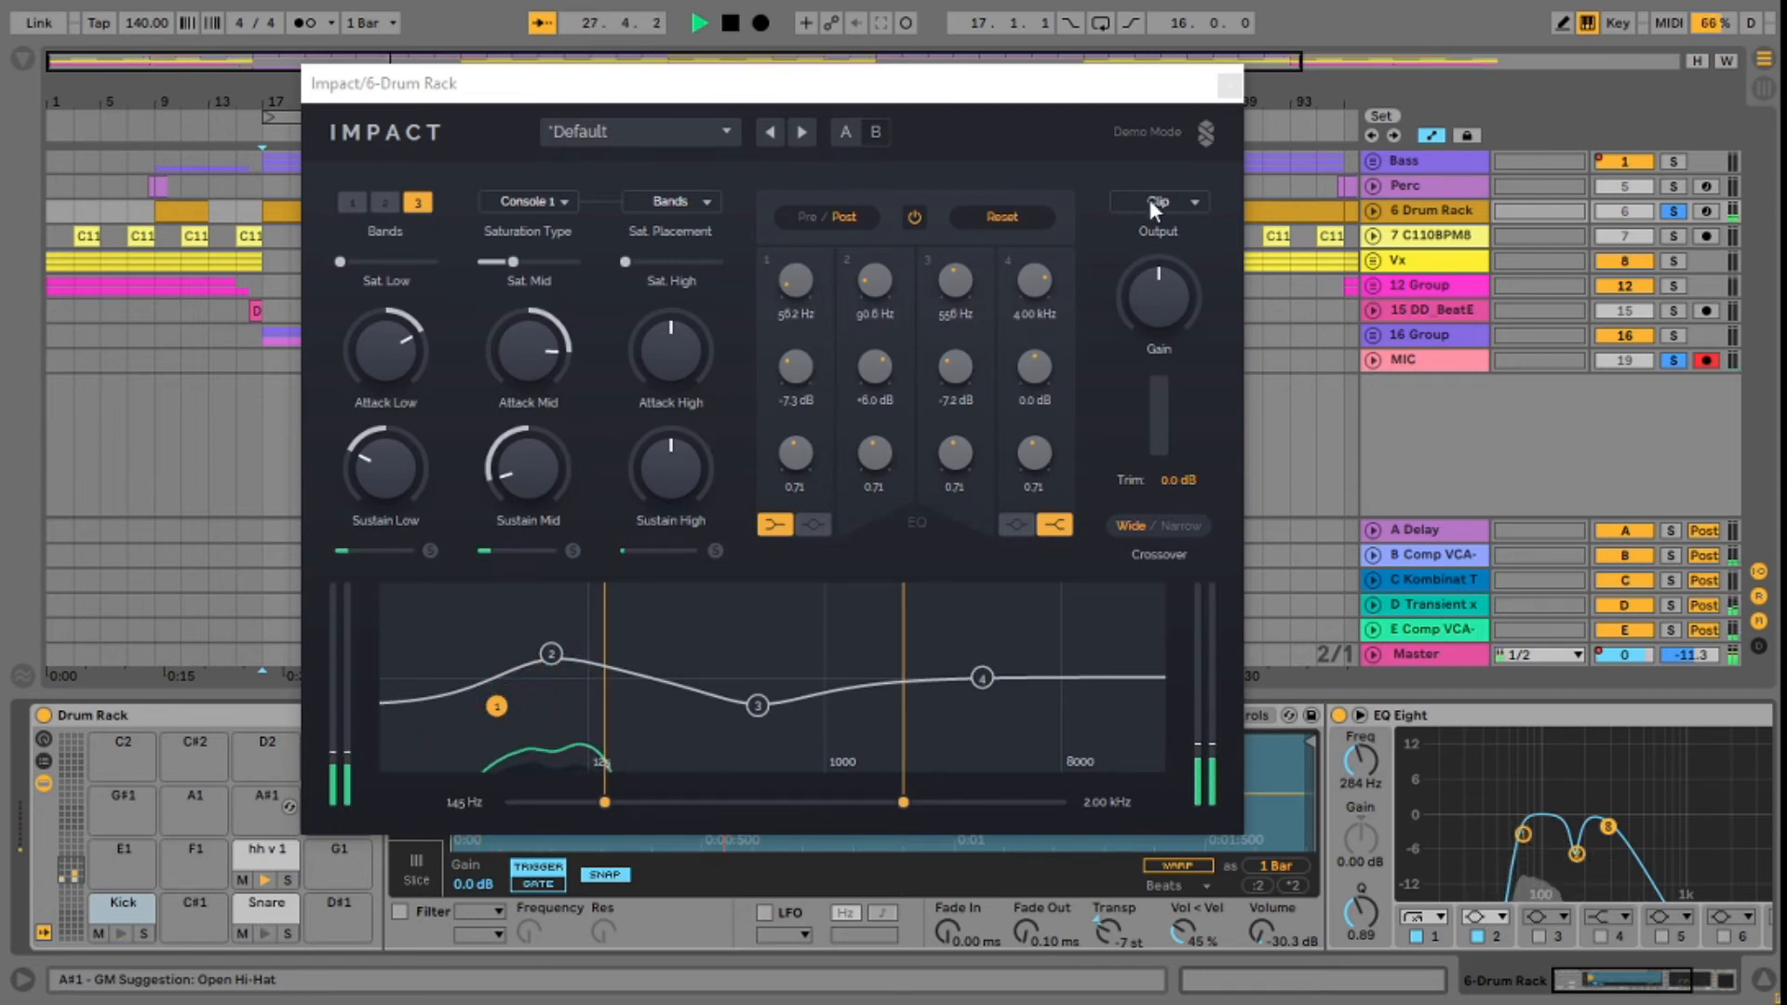
left_click_drag(702, 79, 680, 50)
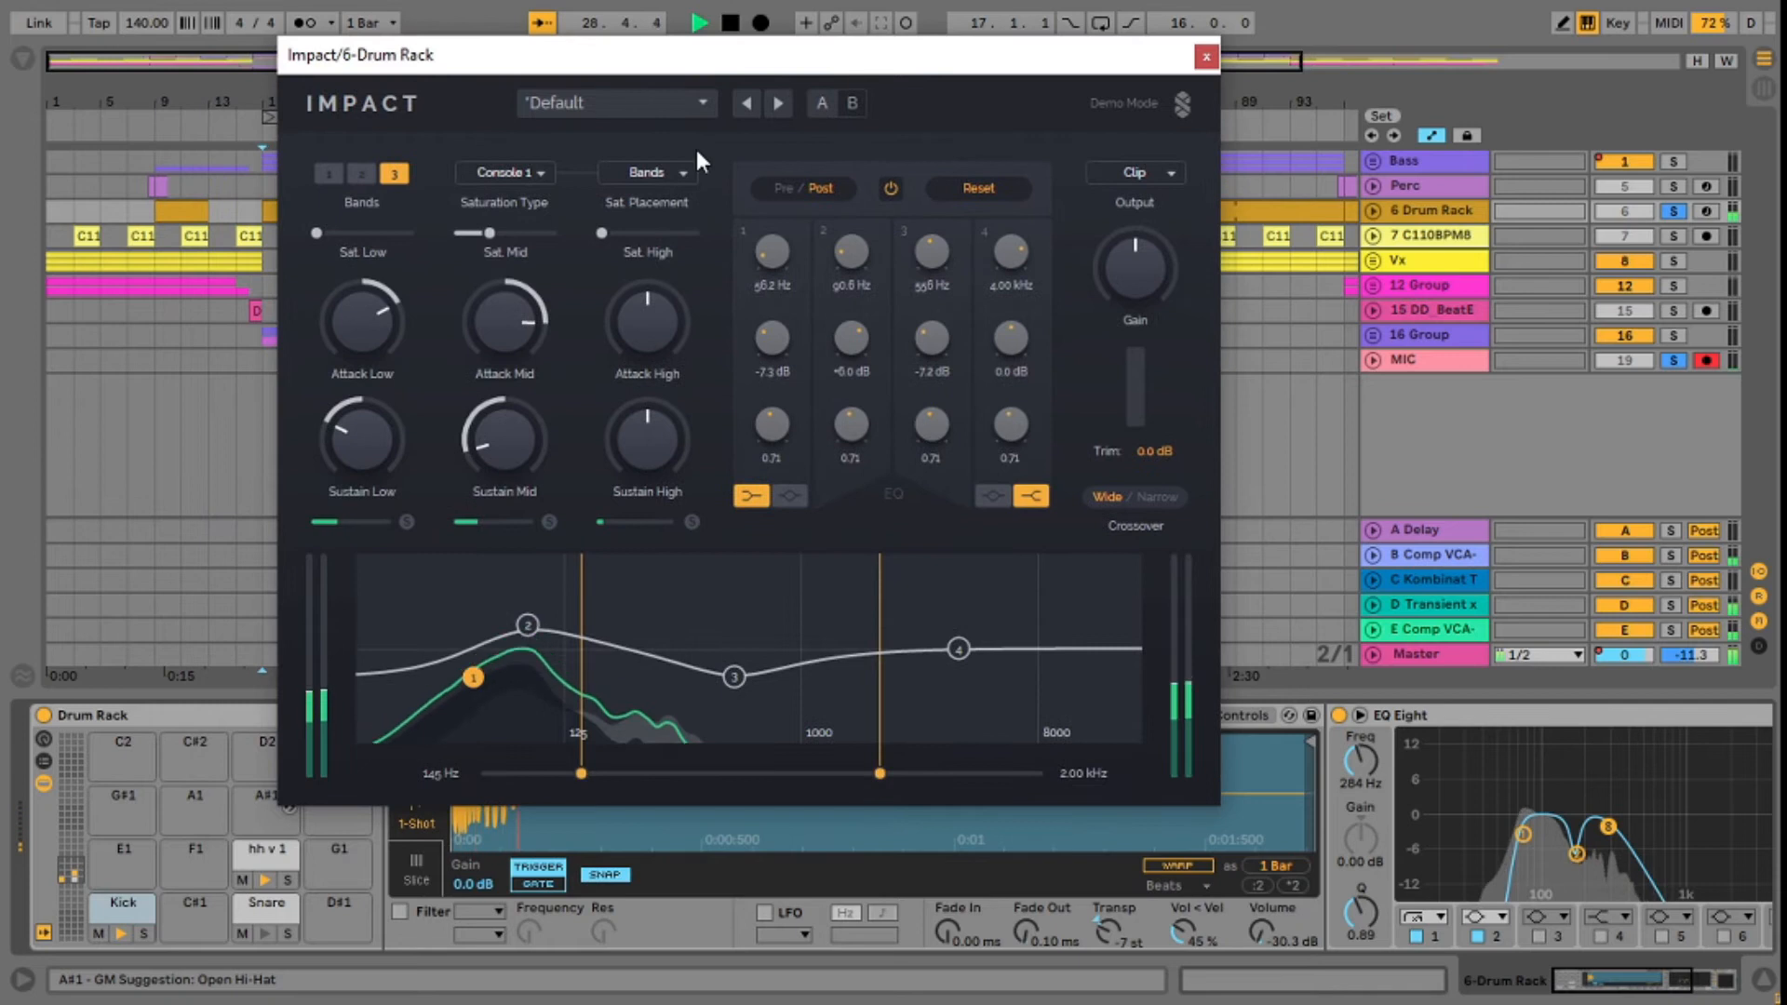
key("space")
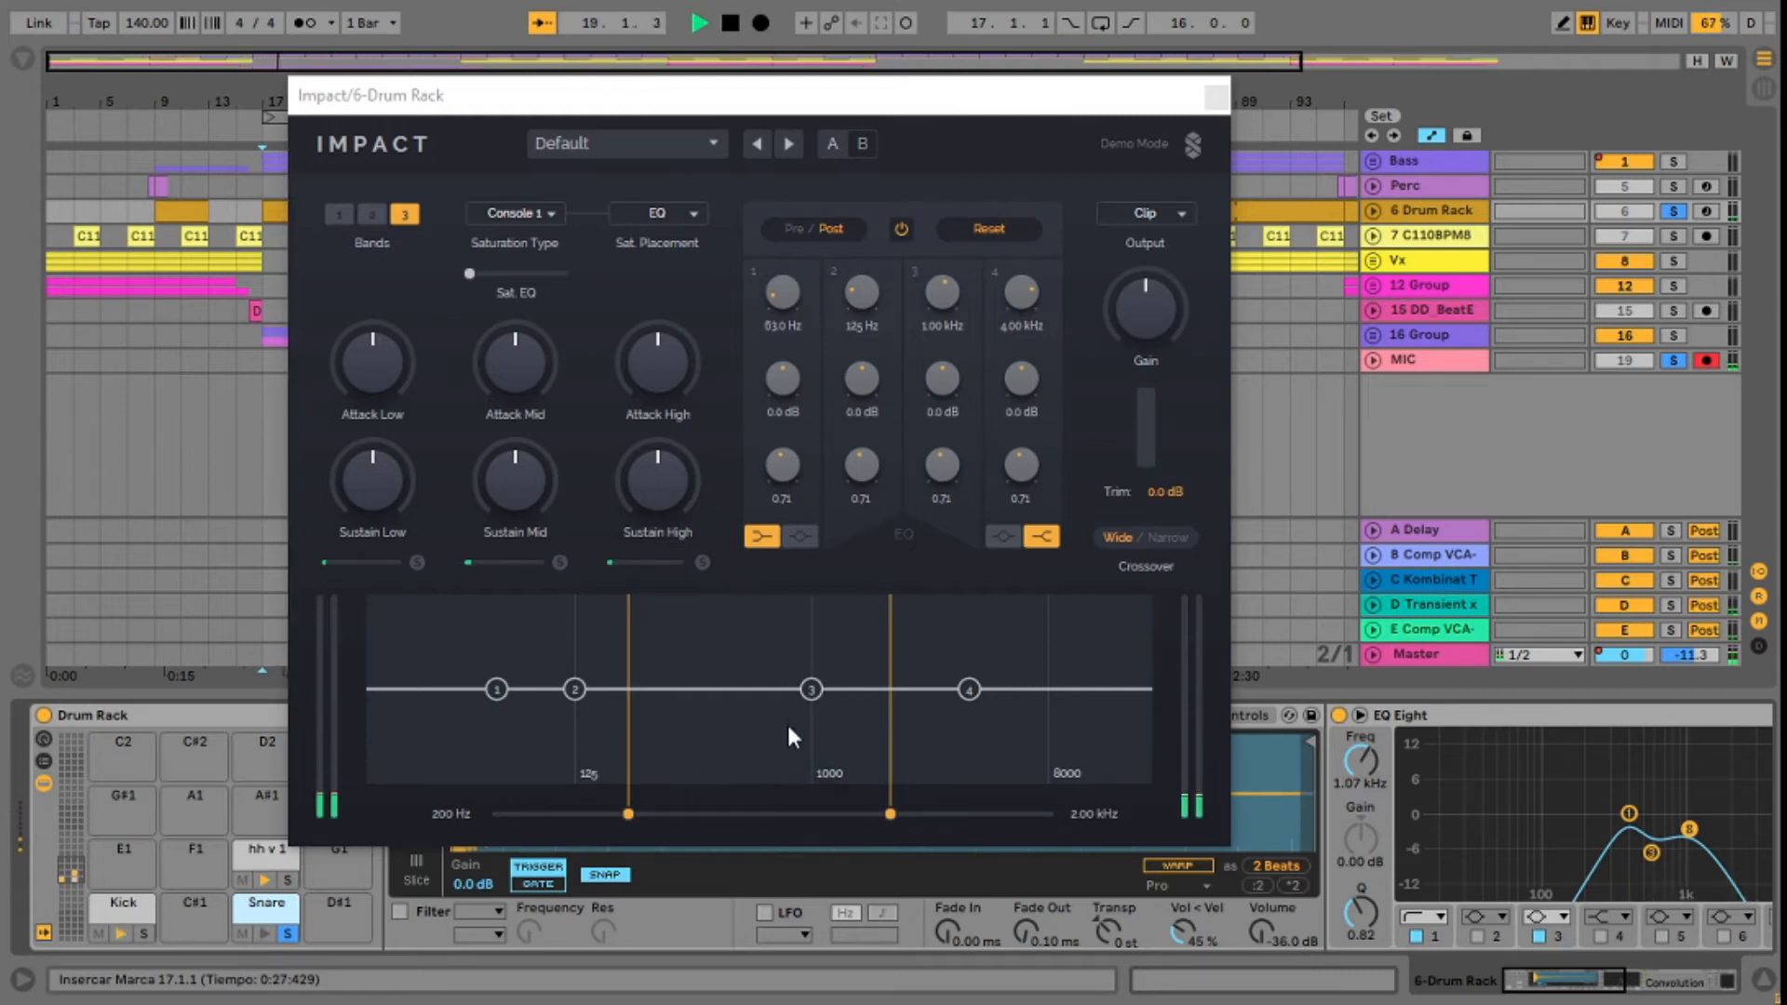
Step: Set the snare's crossovers to 264 Hz and 1.72 kHz
left_click(628, 821)
mouse_move(629, 814)
left_mouse_down()
mouse_move(611, 814)
mouse_move(648, 814)
left_mouse_up()
left_click_drag(890, 813, 873, 814)
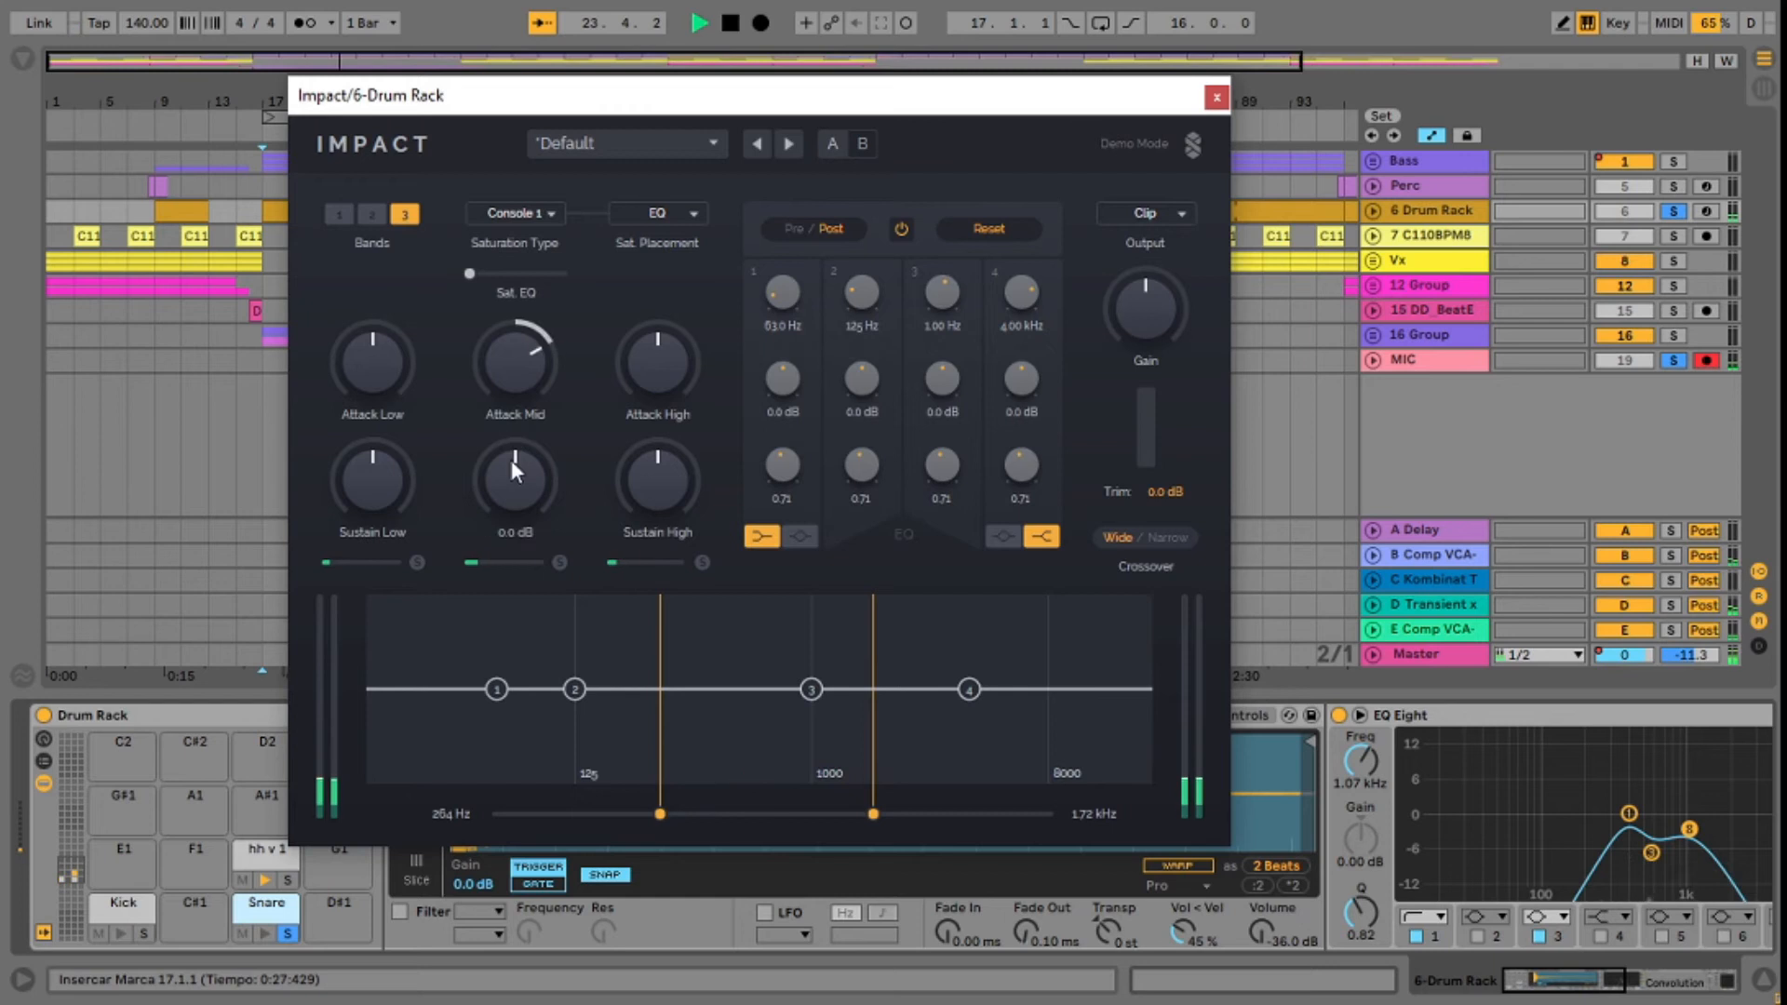
Step: Boost the snare's mid-band attack, reduce its mid-band sustain to about -12.6 dB and raise the EQ saturation
left_click_drag(516, 363, 515, 360)
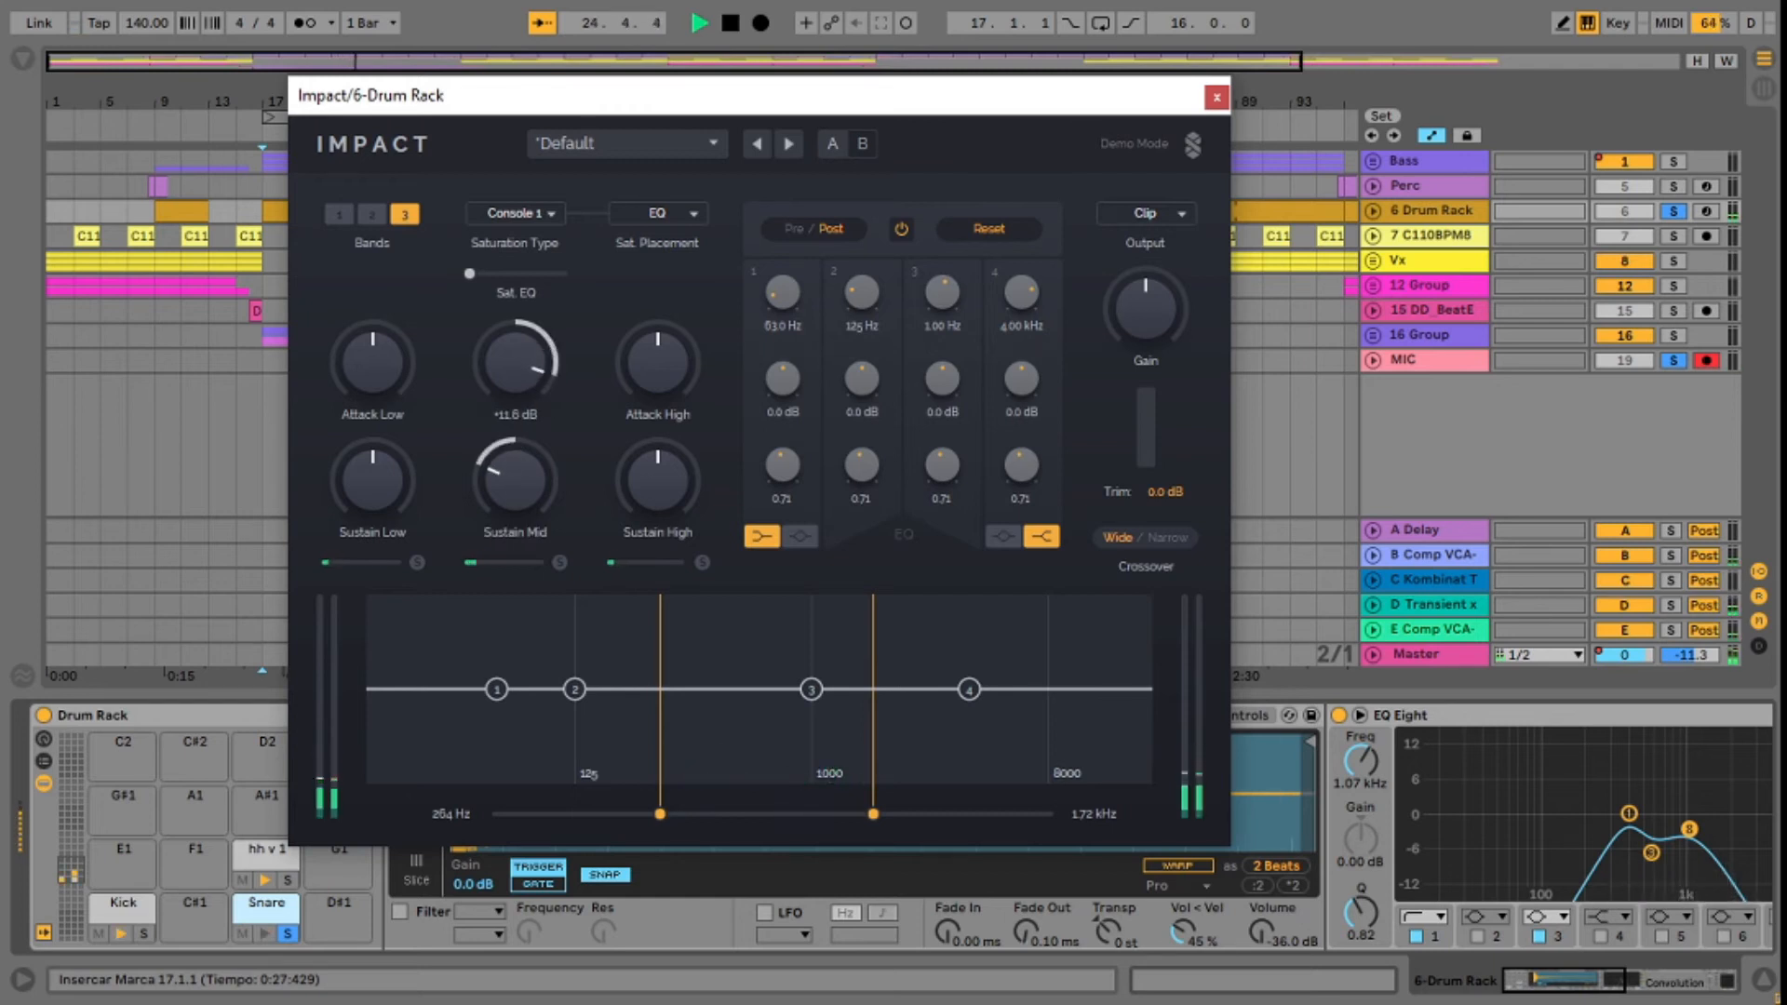
left_click_drag(515, 481, 515, 451)
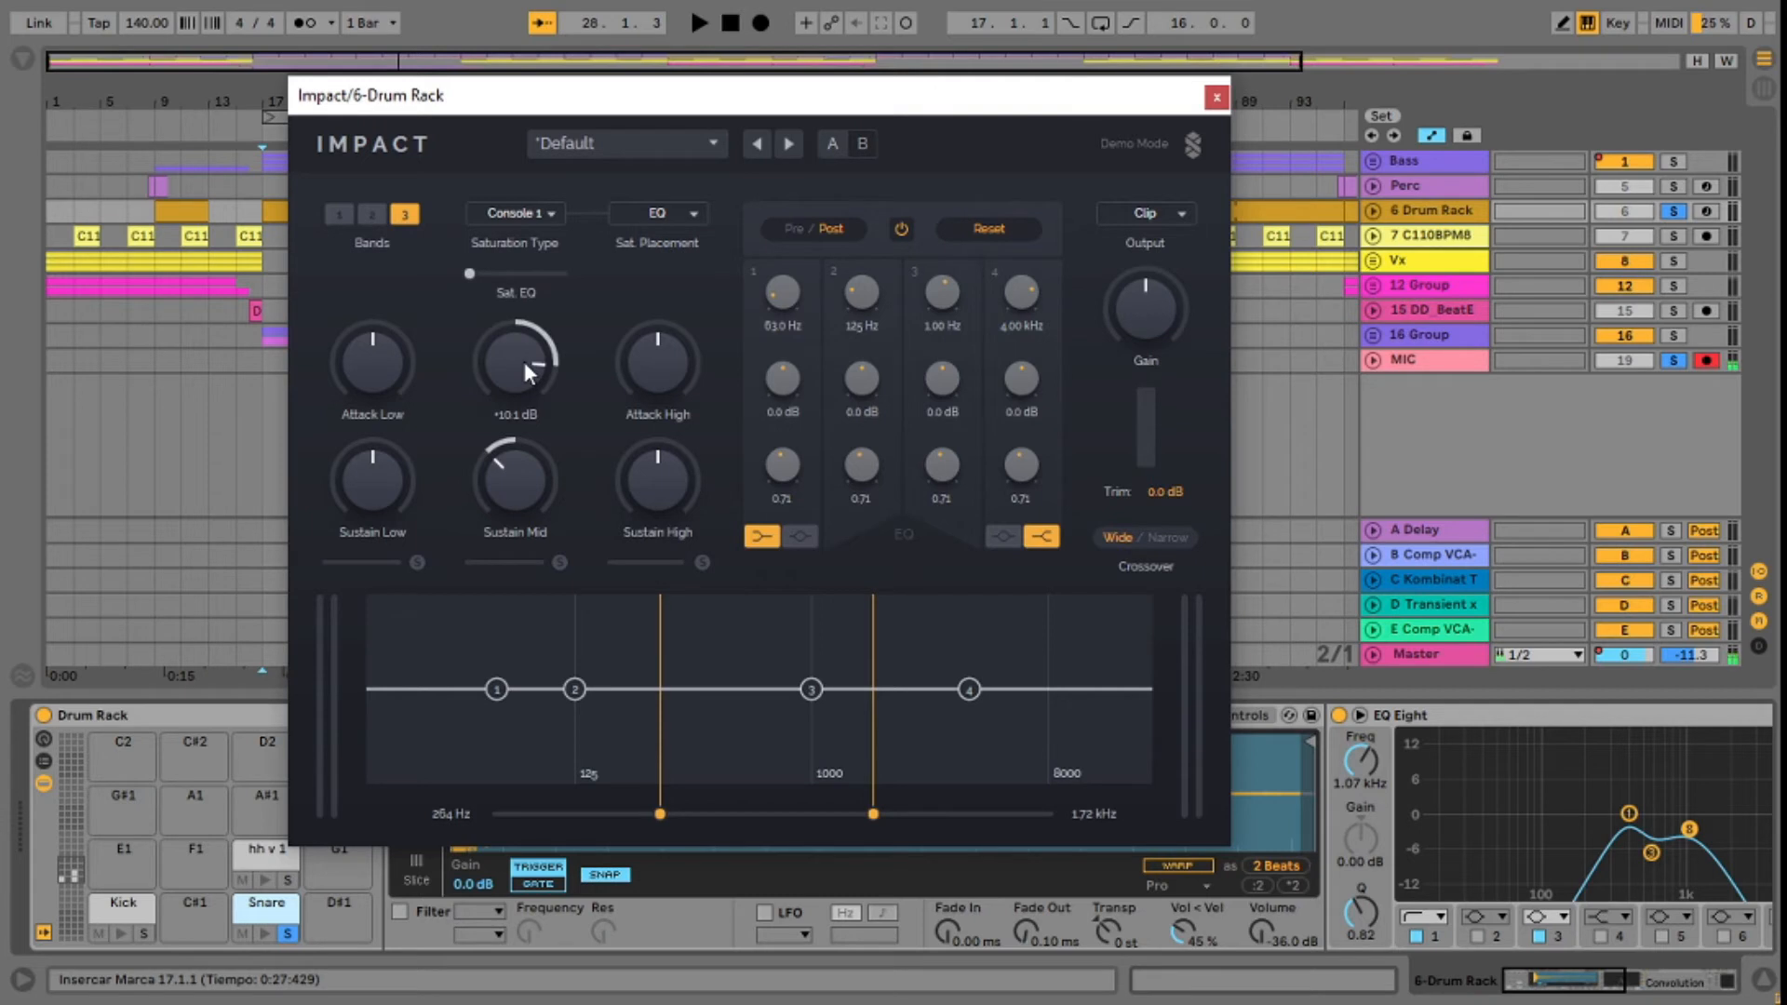
key("space")
mouse_move(517, 470)
left_mouse_down()
mouse_move(520, 489)
mouse_move(520, 470)
left_mouse_up()
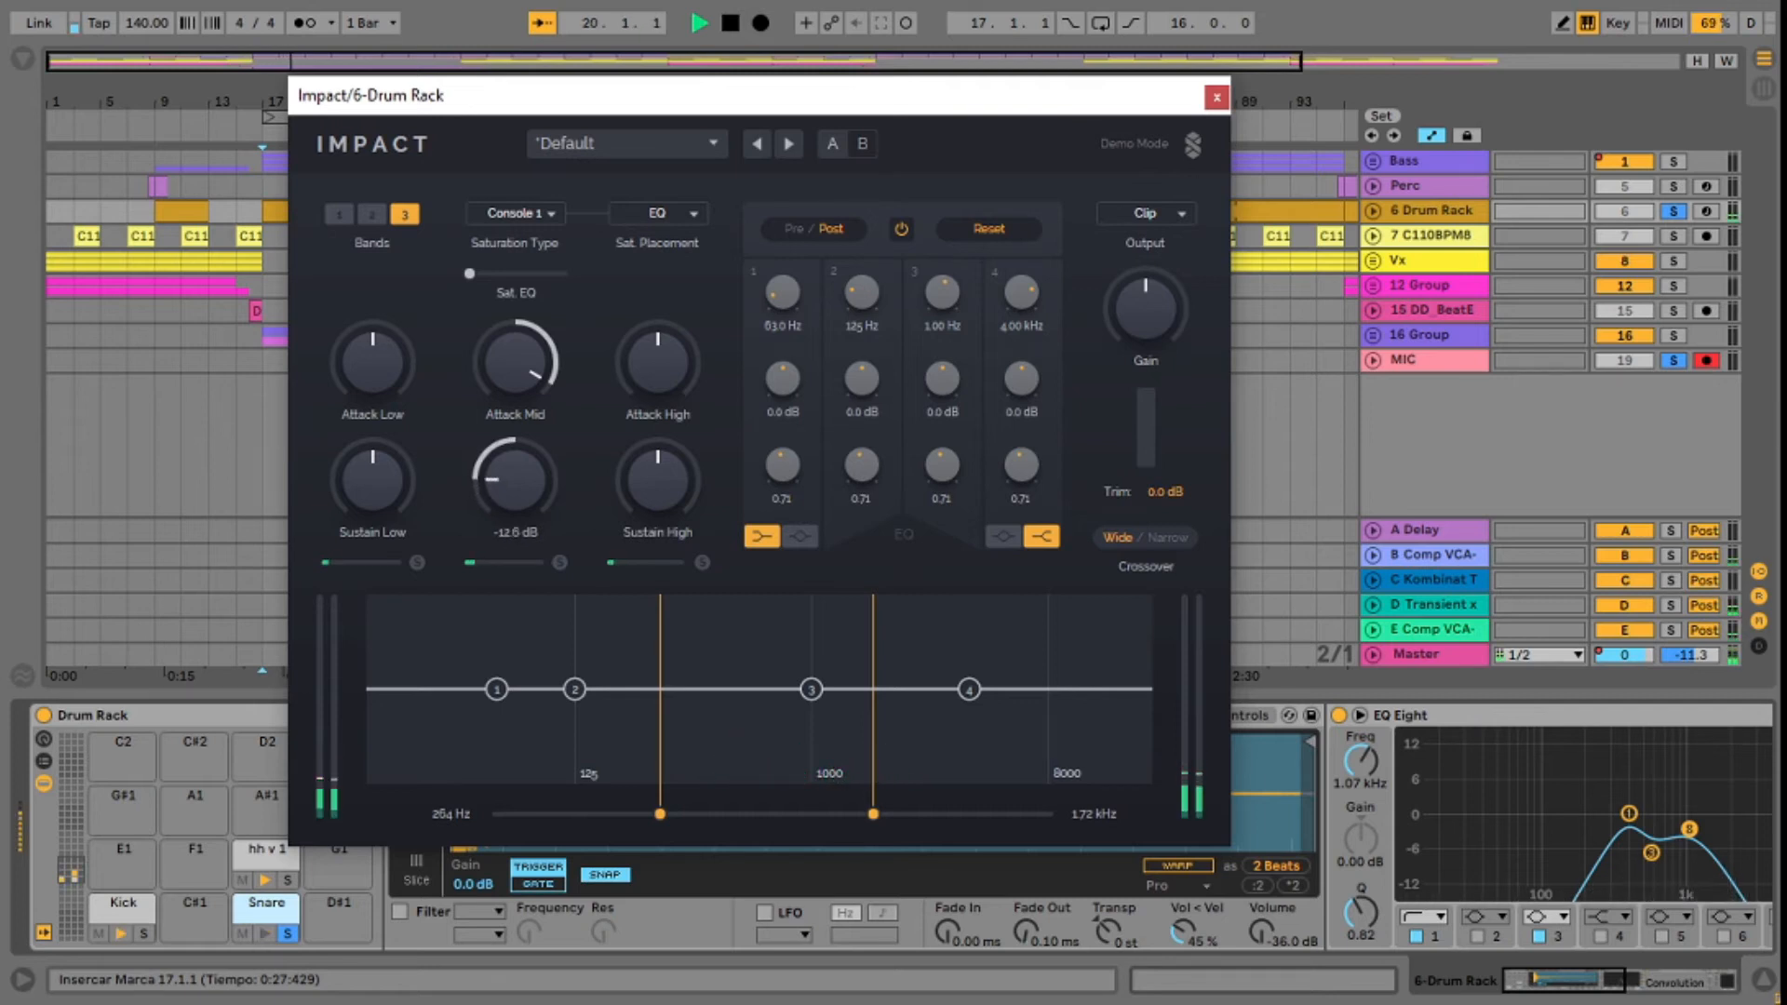
left_click_drag(521, 470, 521, 472)
left_click_drag(516, 385, 515, 379)
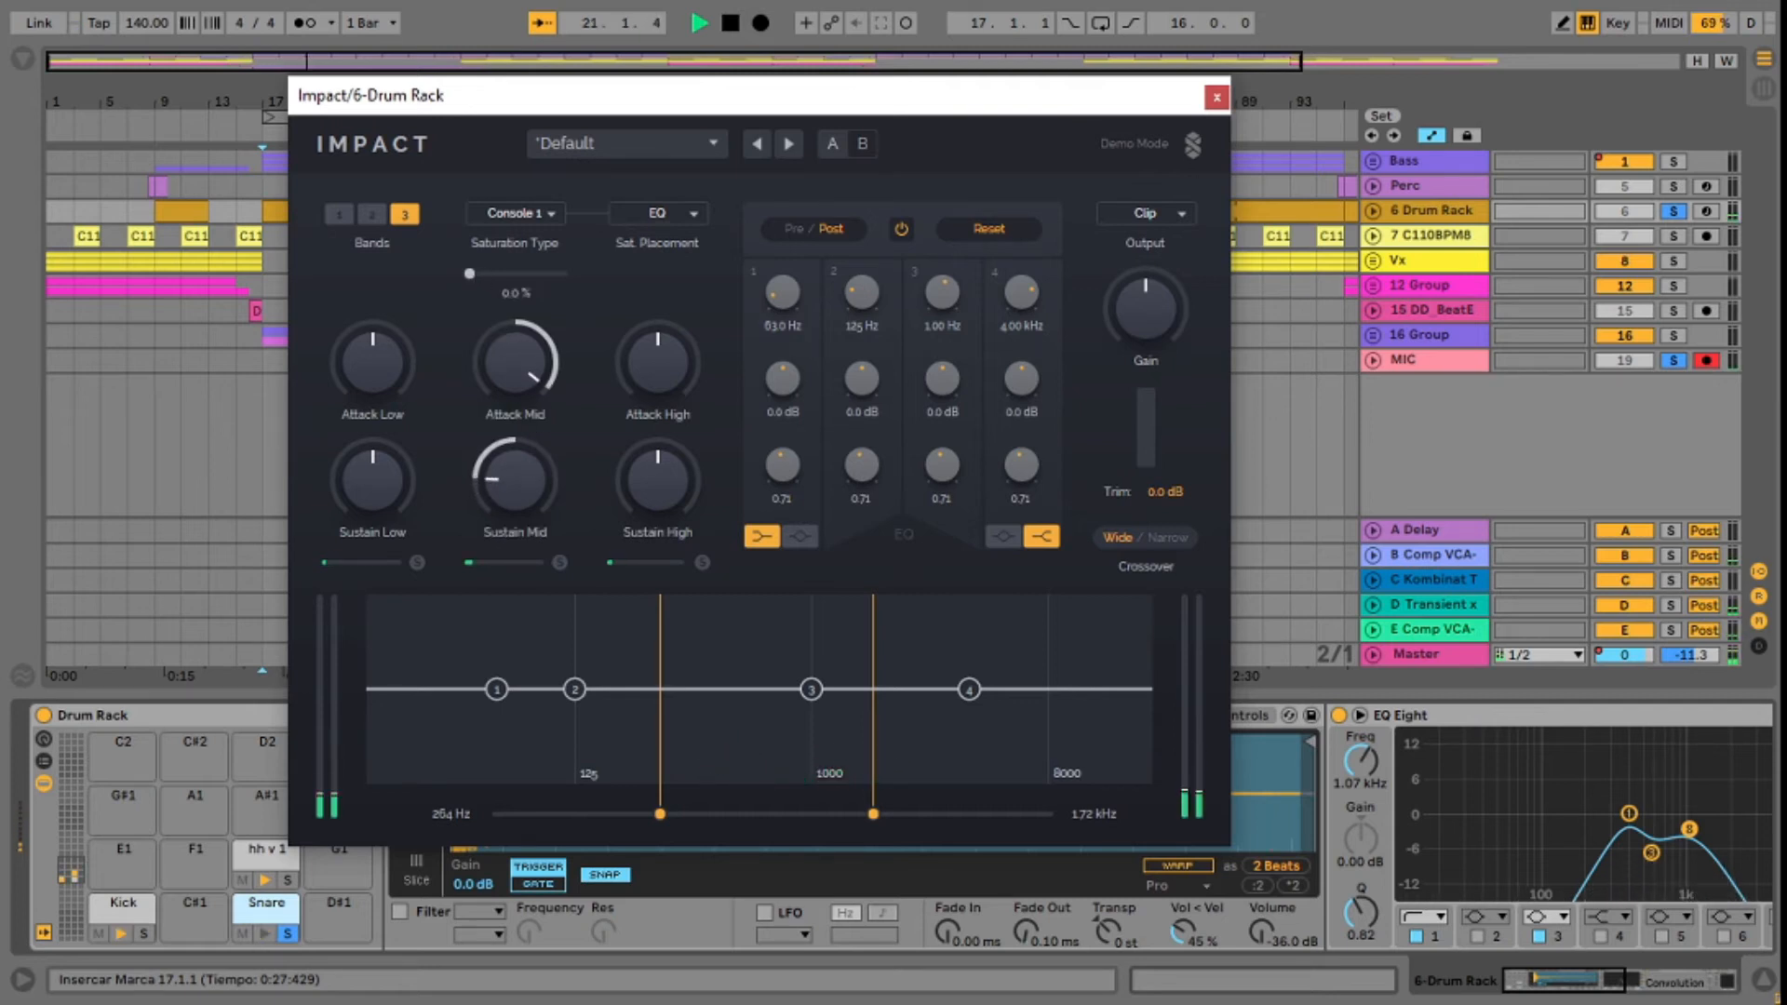
left_click_drag(531, 273, 535, 273)
Step: Take the Snare pad out of solo and bypass its Impact device to compare the sound
left_click(287, 933)
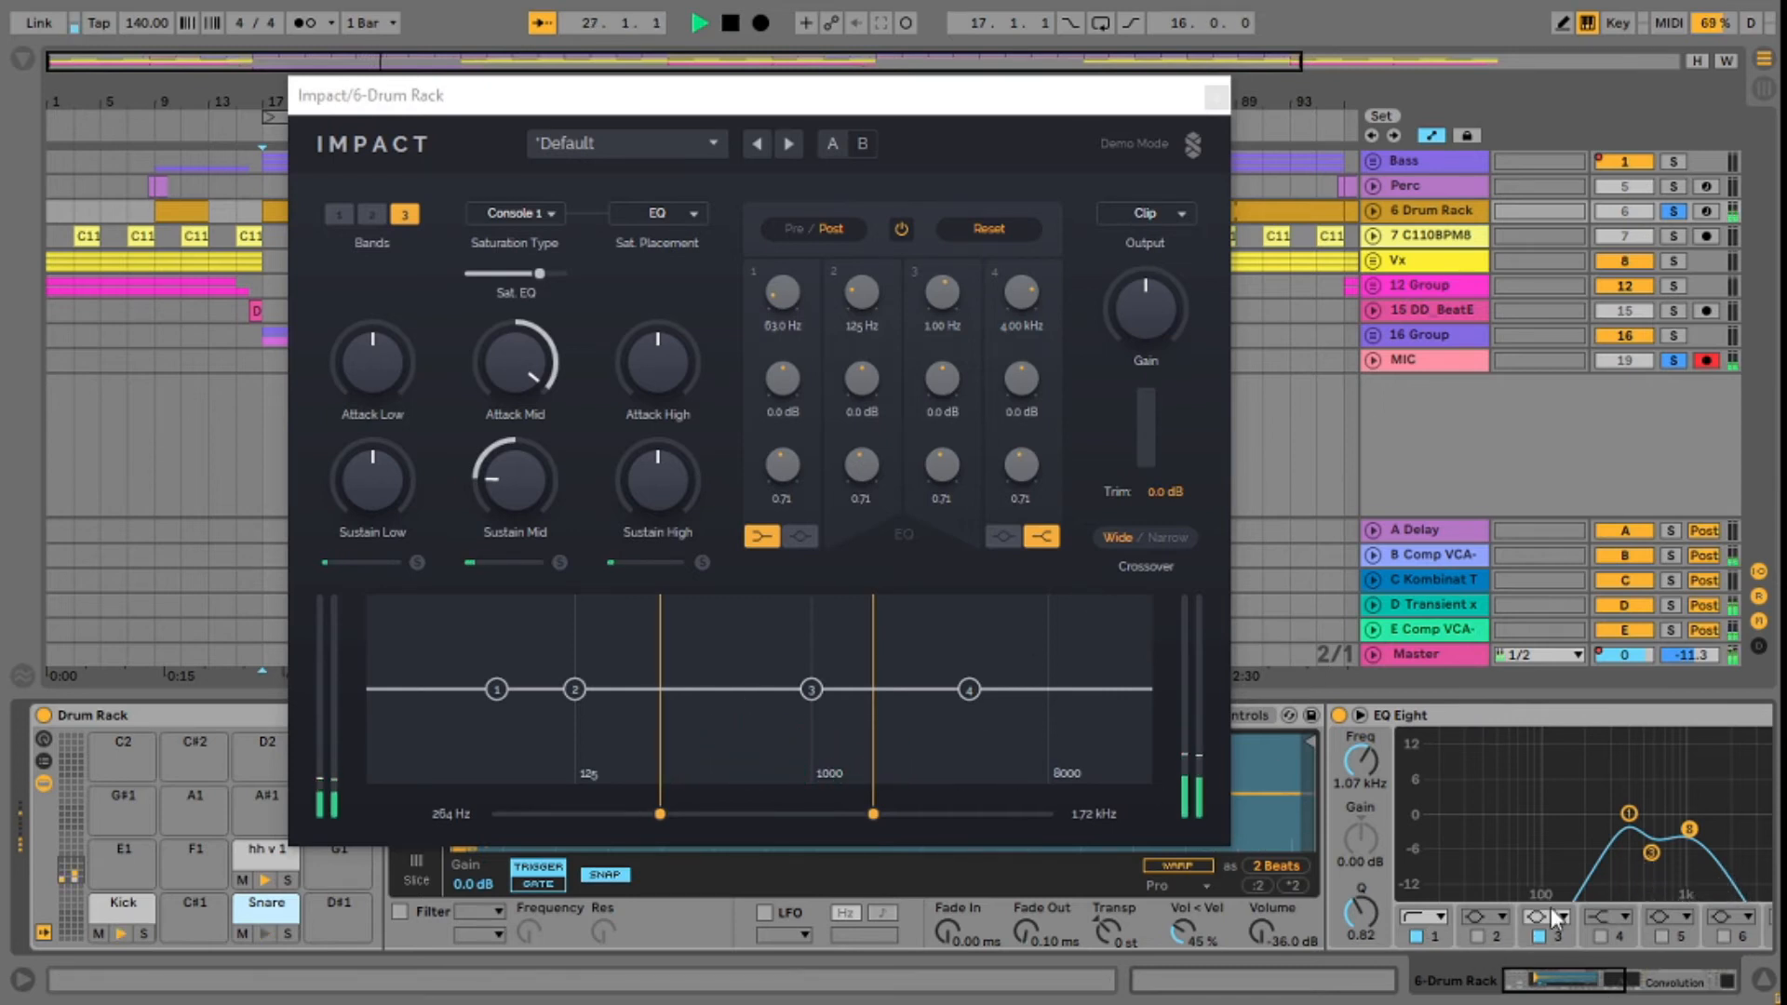
left_click_drag(1636, 975, 1720, 992)
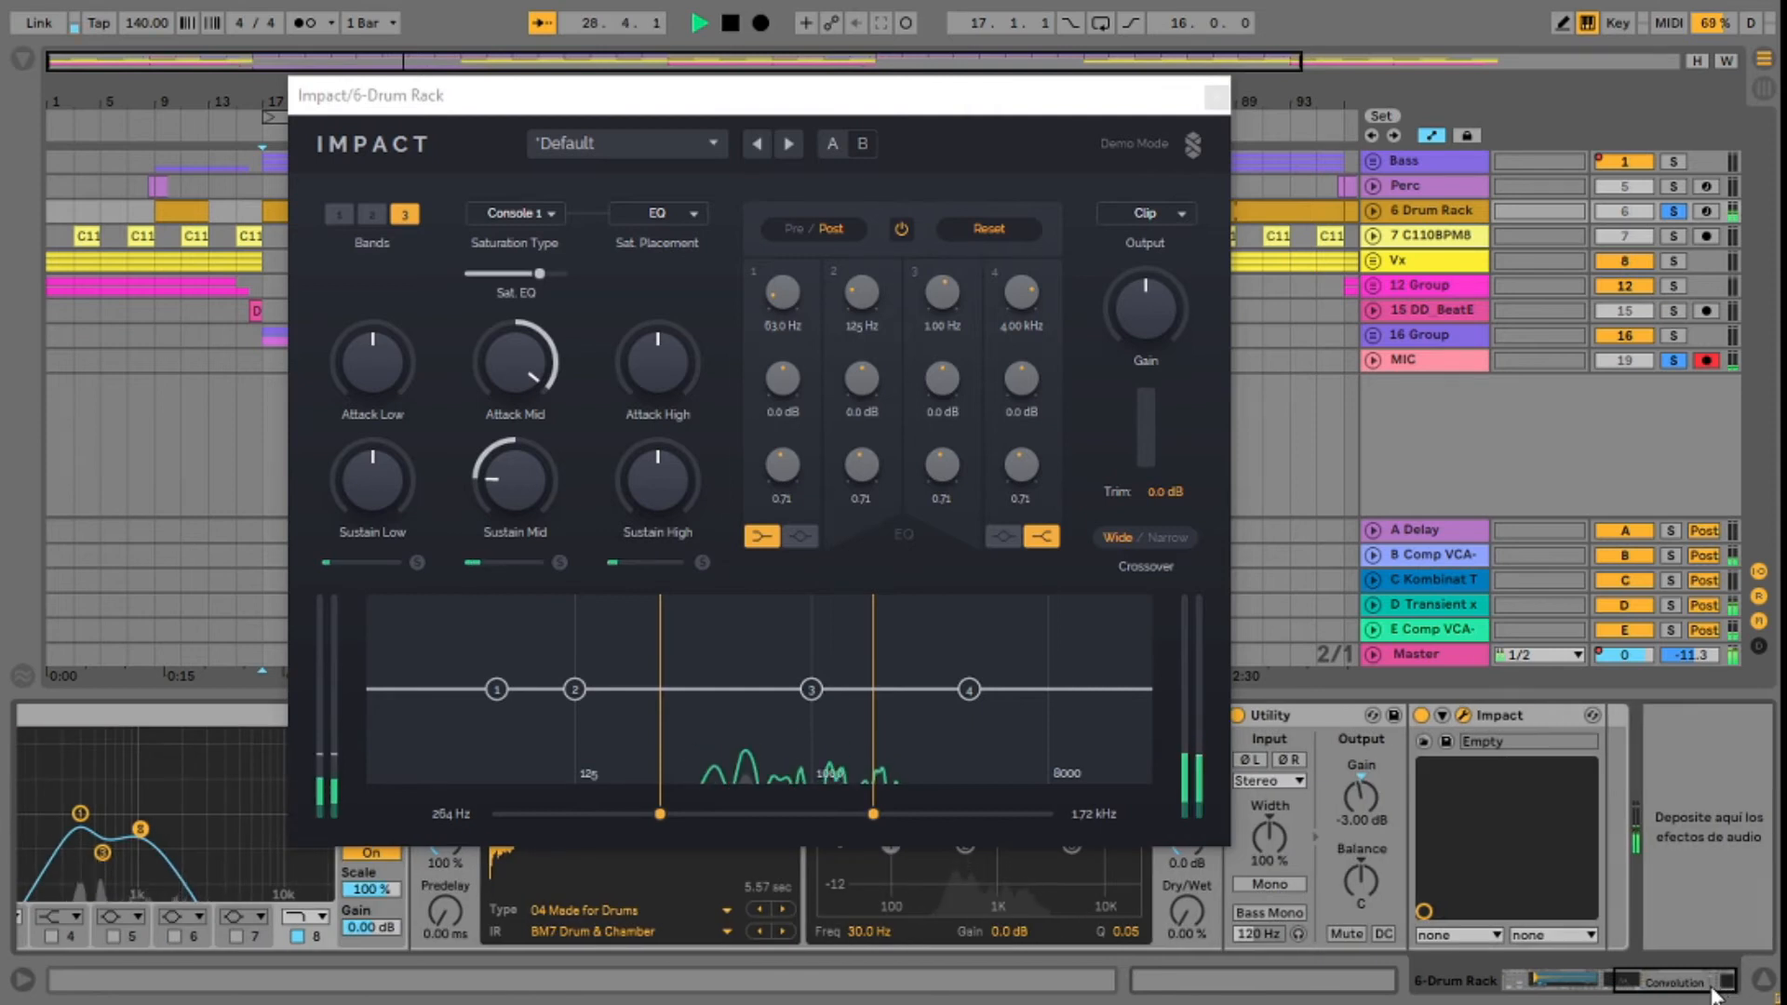
left_click(1422, 716)
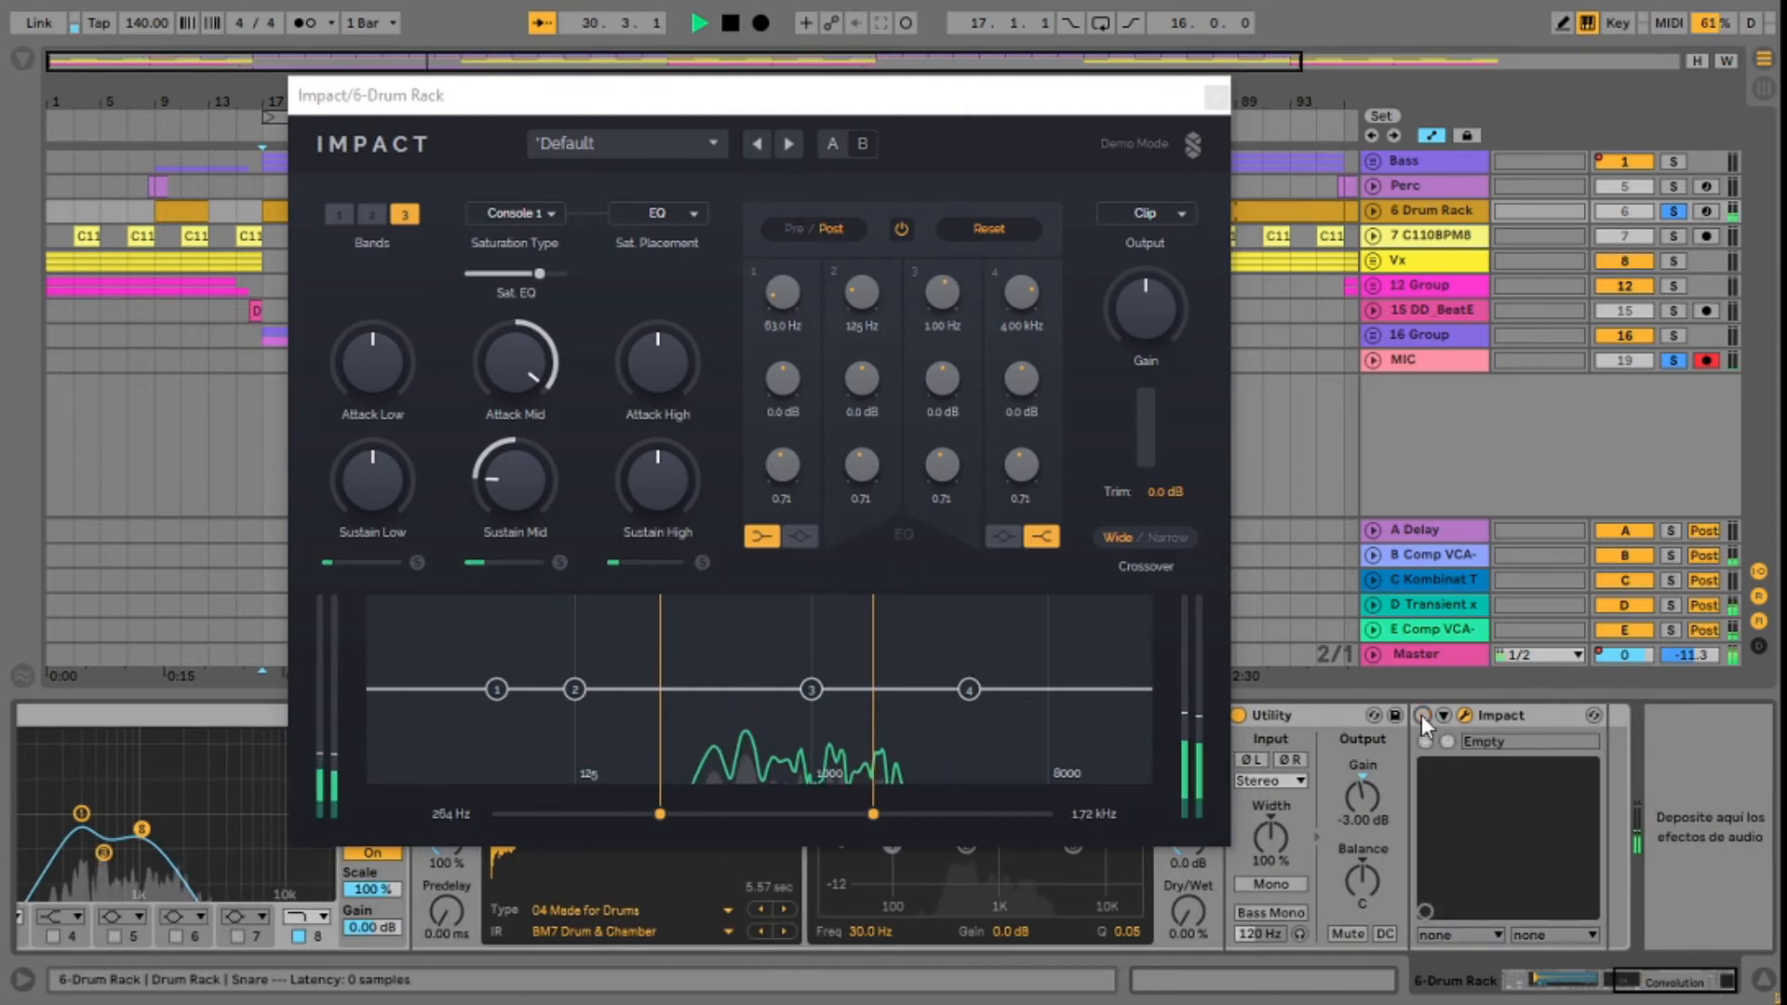
Step: Switch the snare's Impact device on and off several times during playback to compare the processed and unprocessed sound
left_click(1422, 716)
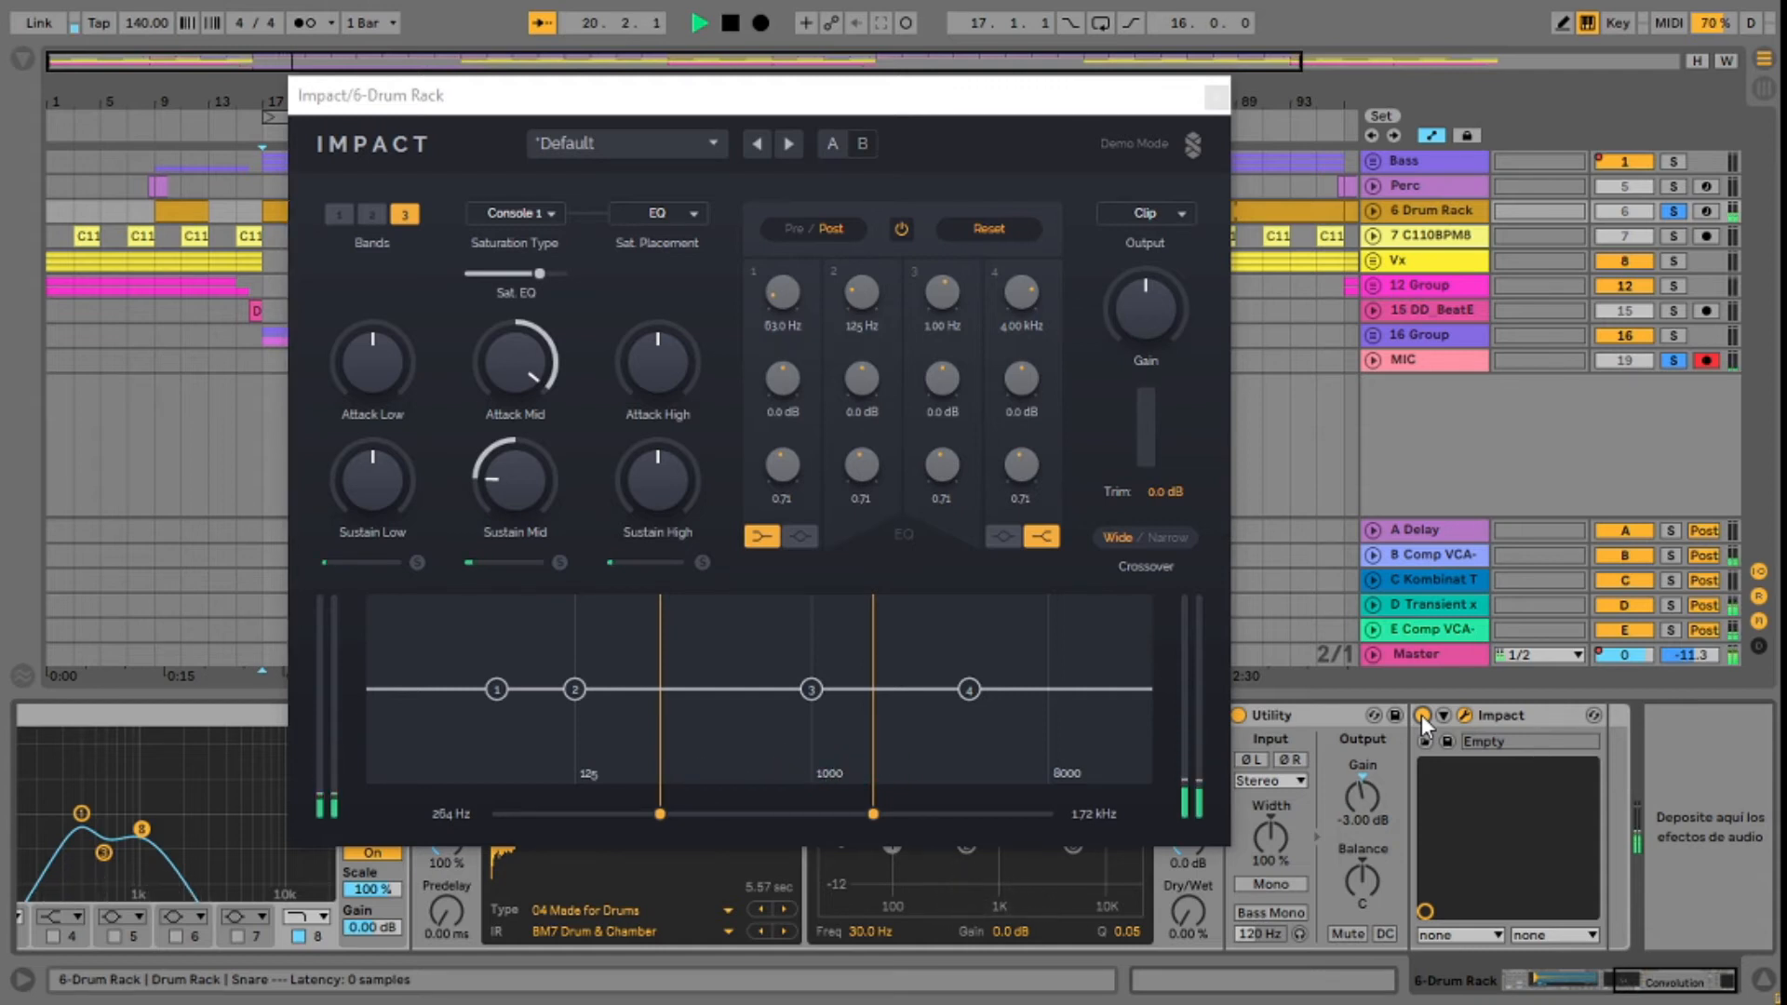
left_click(1422, 715)
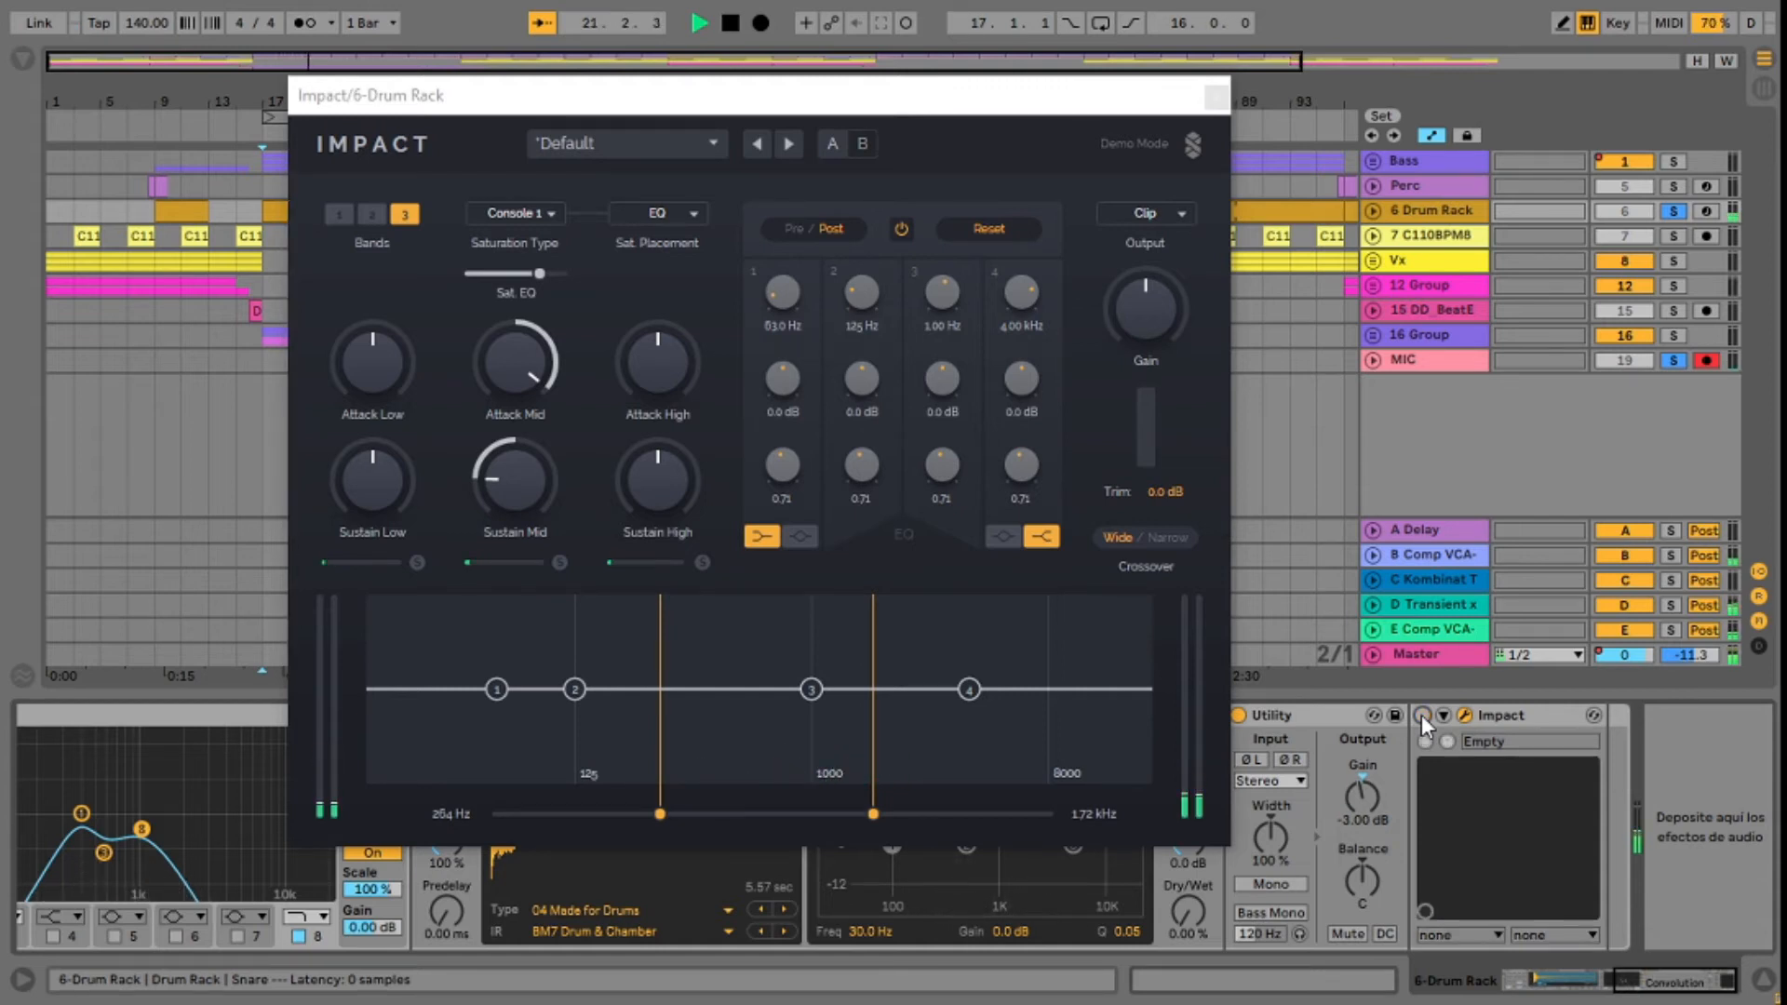
left_click(1421, 715)
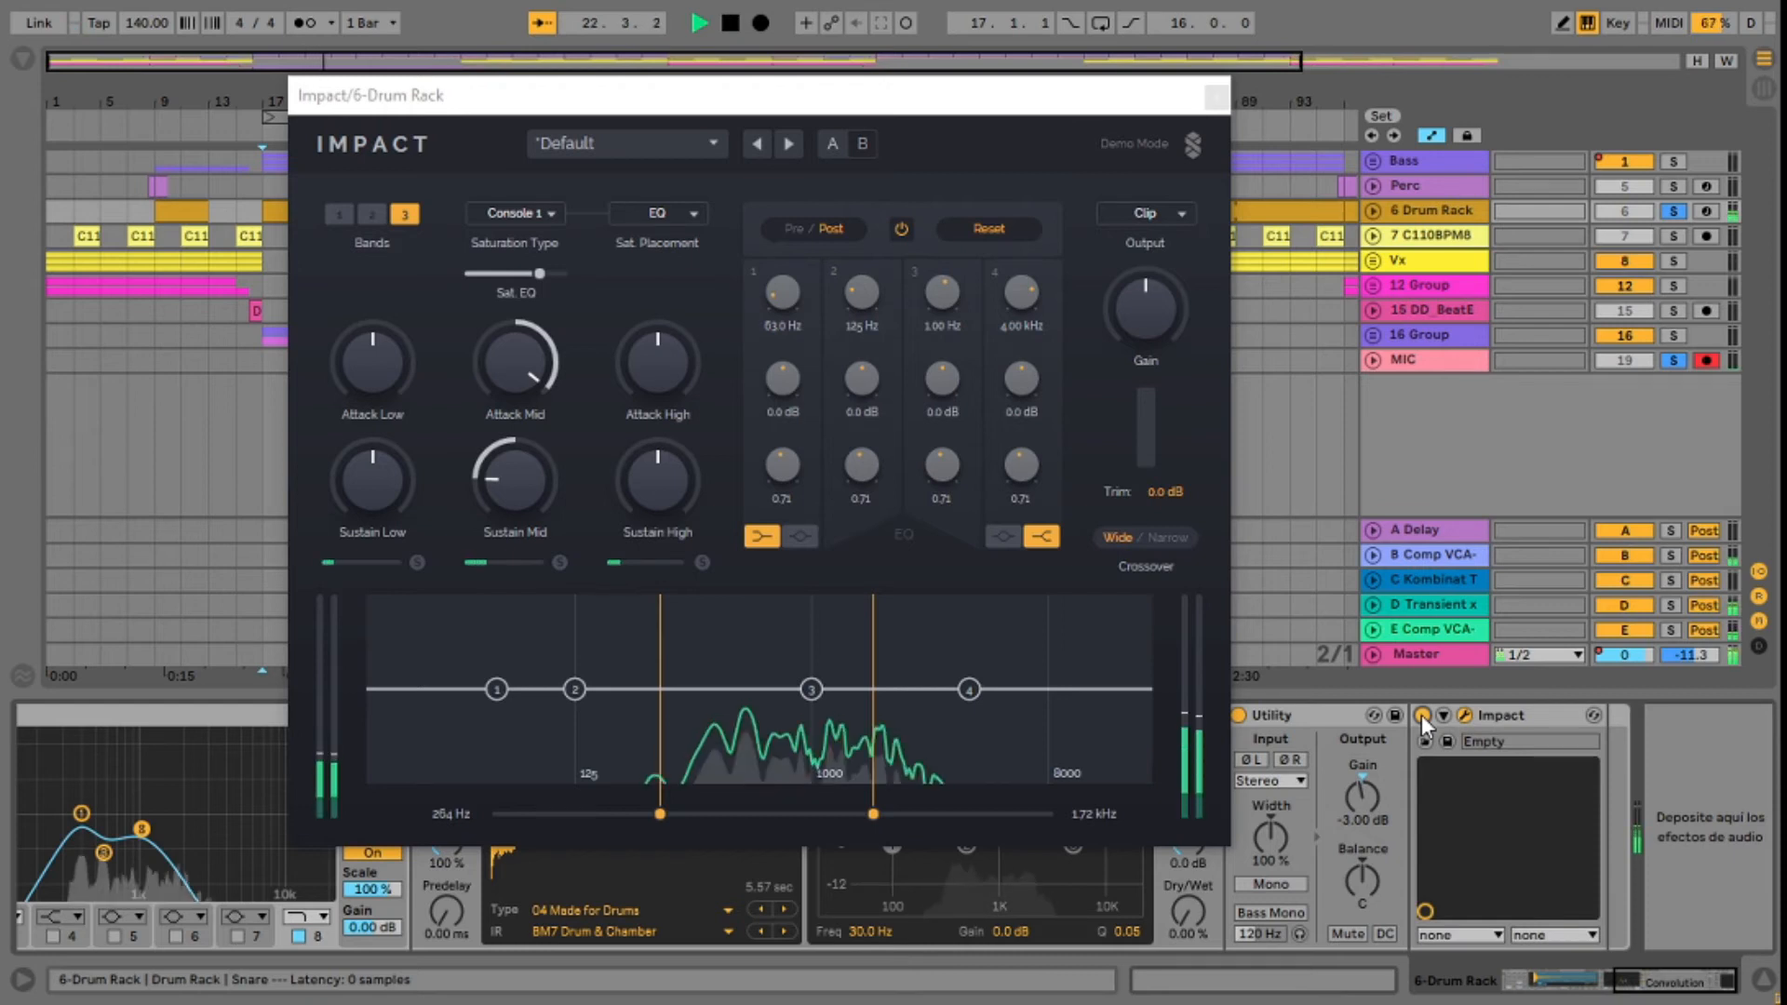
left_click(1422, 715)
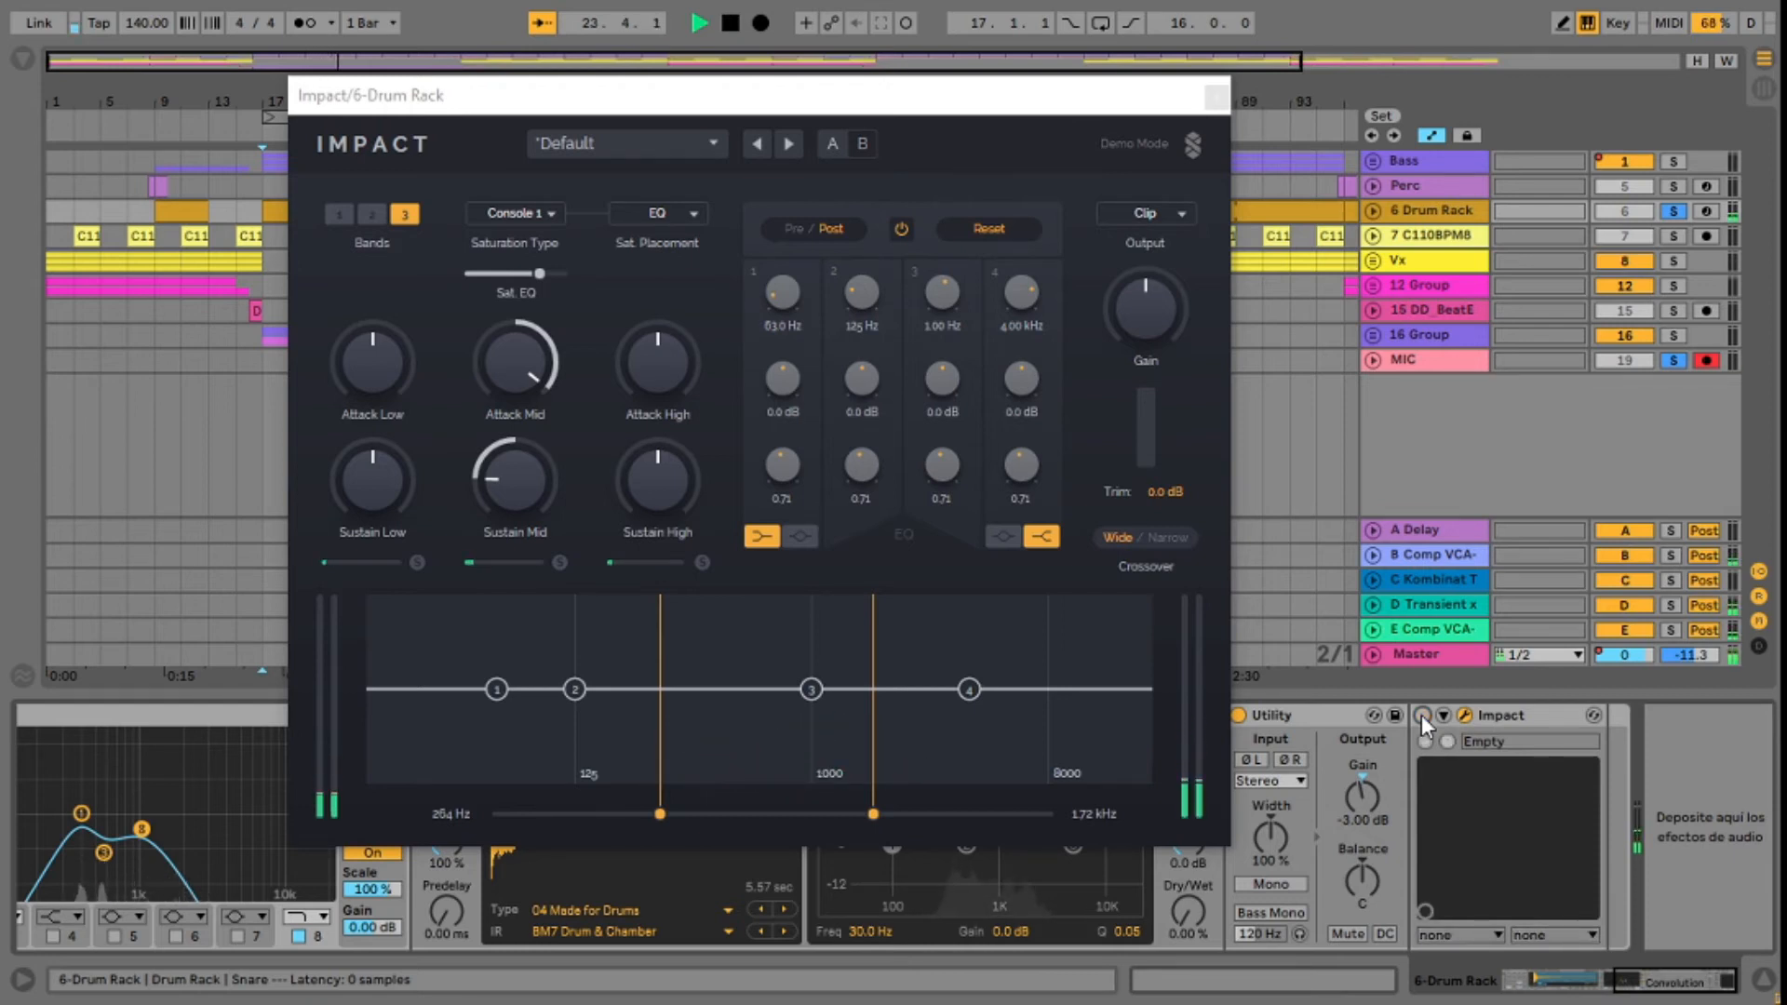
left_click(1422, 716)
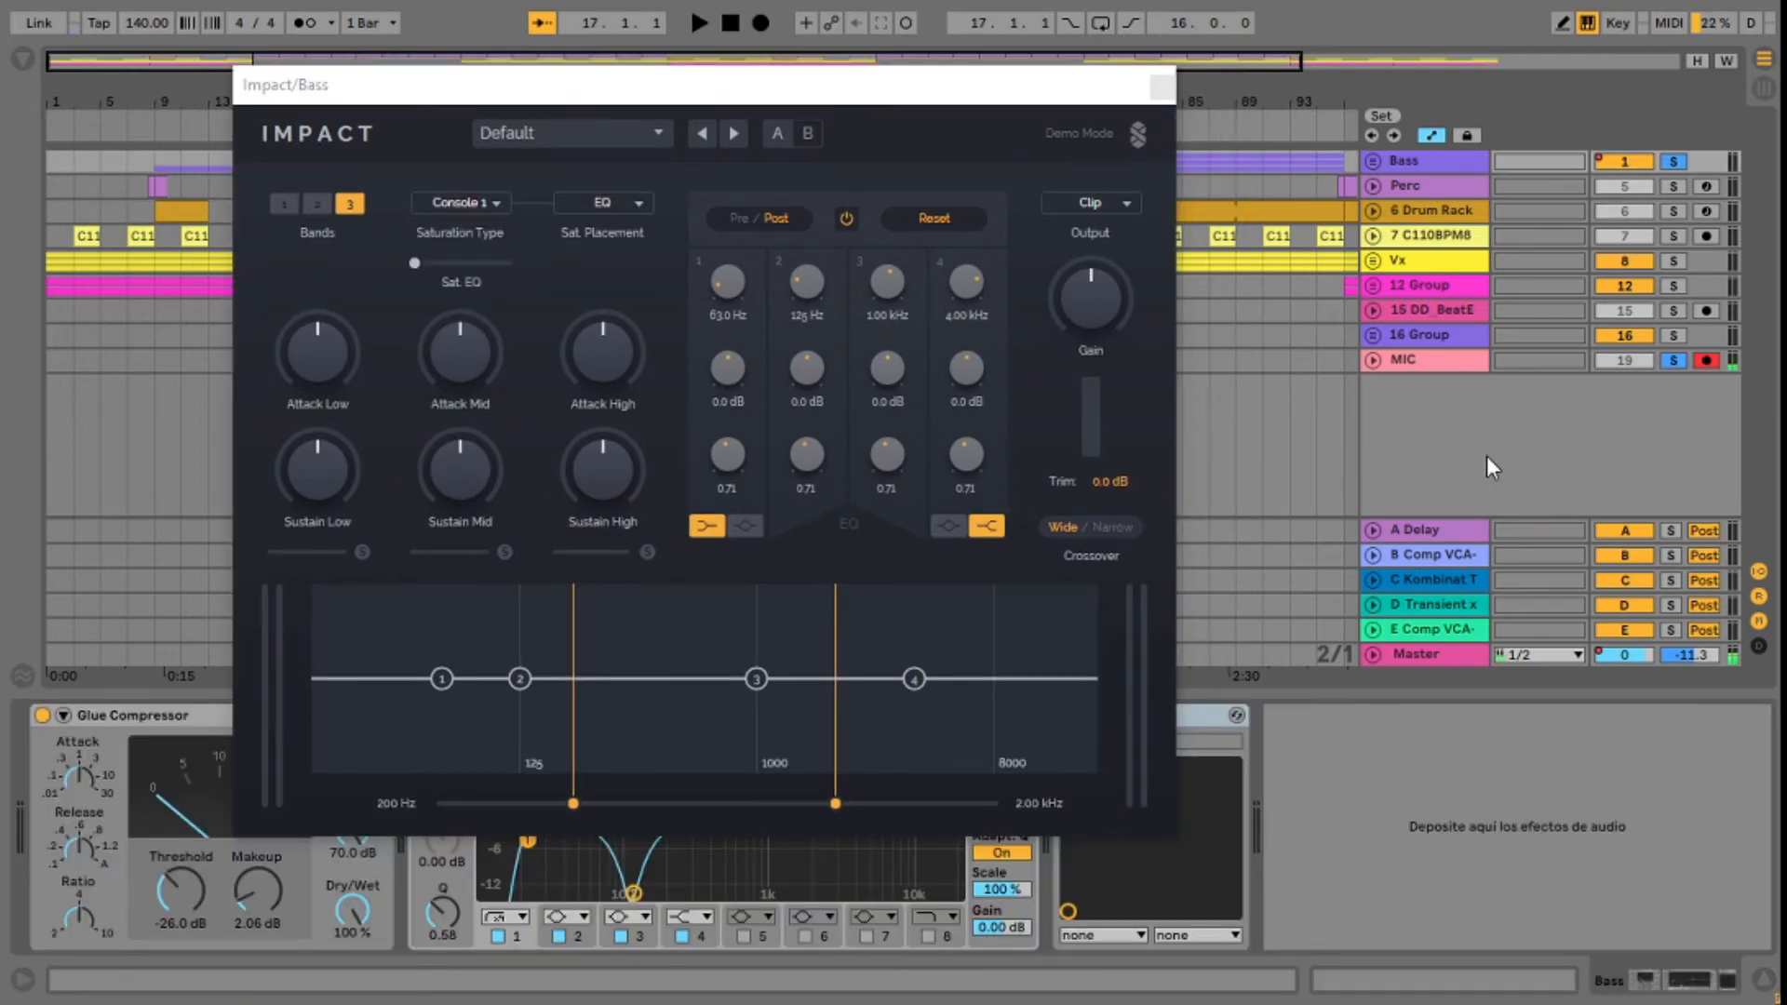
Step: Play the soloed Bass track with Impact bypassed, keeping the plug-in window clear of the device and the track list
left_click_drag(880, 106, 1083, 88)
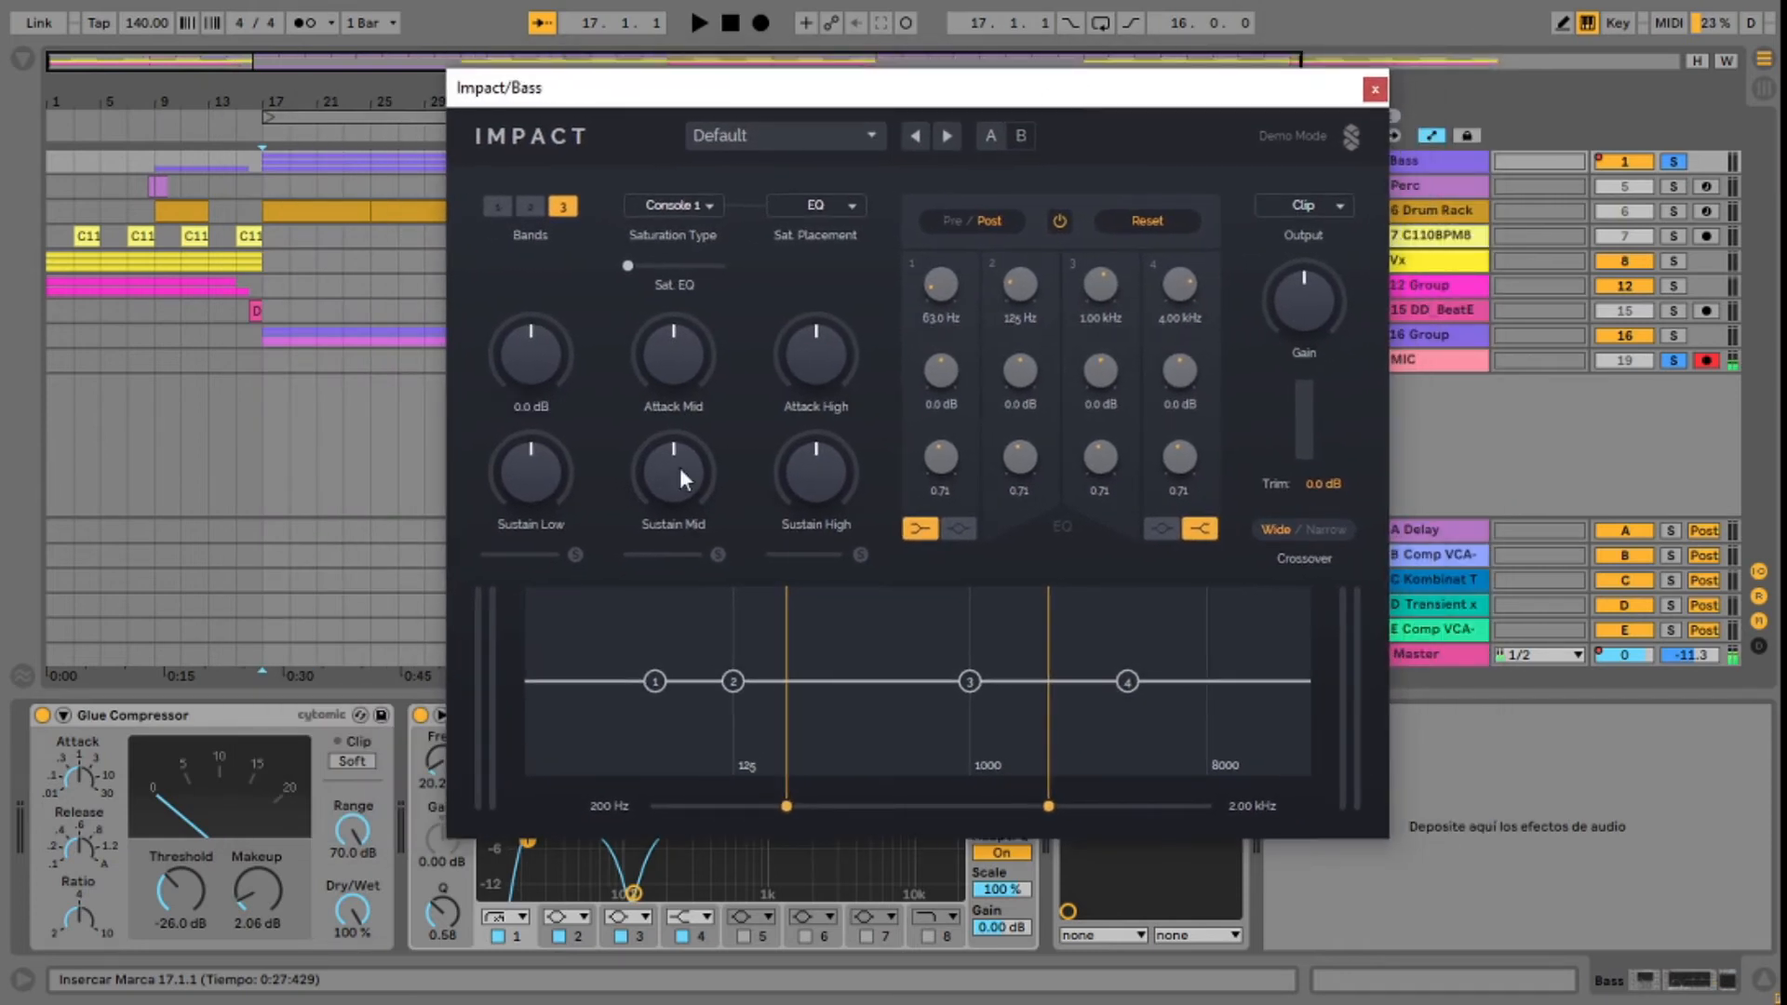
left_click_drag(861, 88, 496, 72)
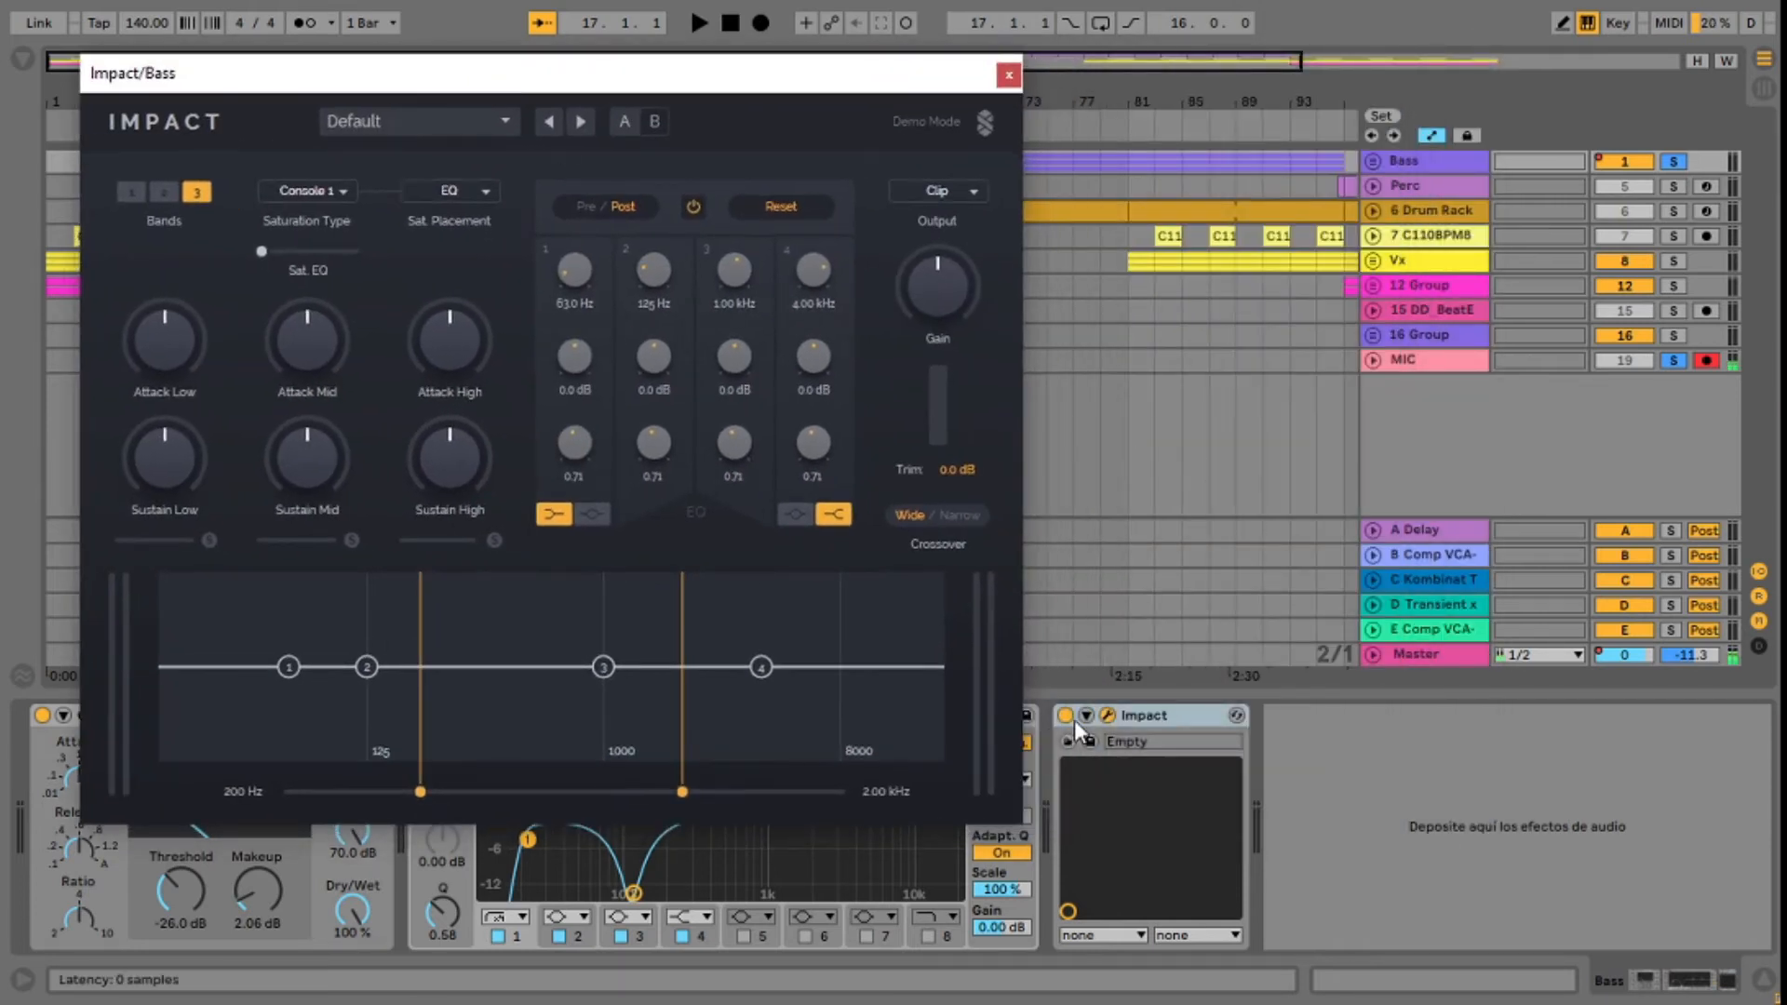
key("space")
left_click_drag(712, 83, 1044, 82)
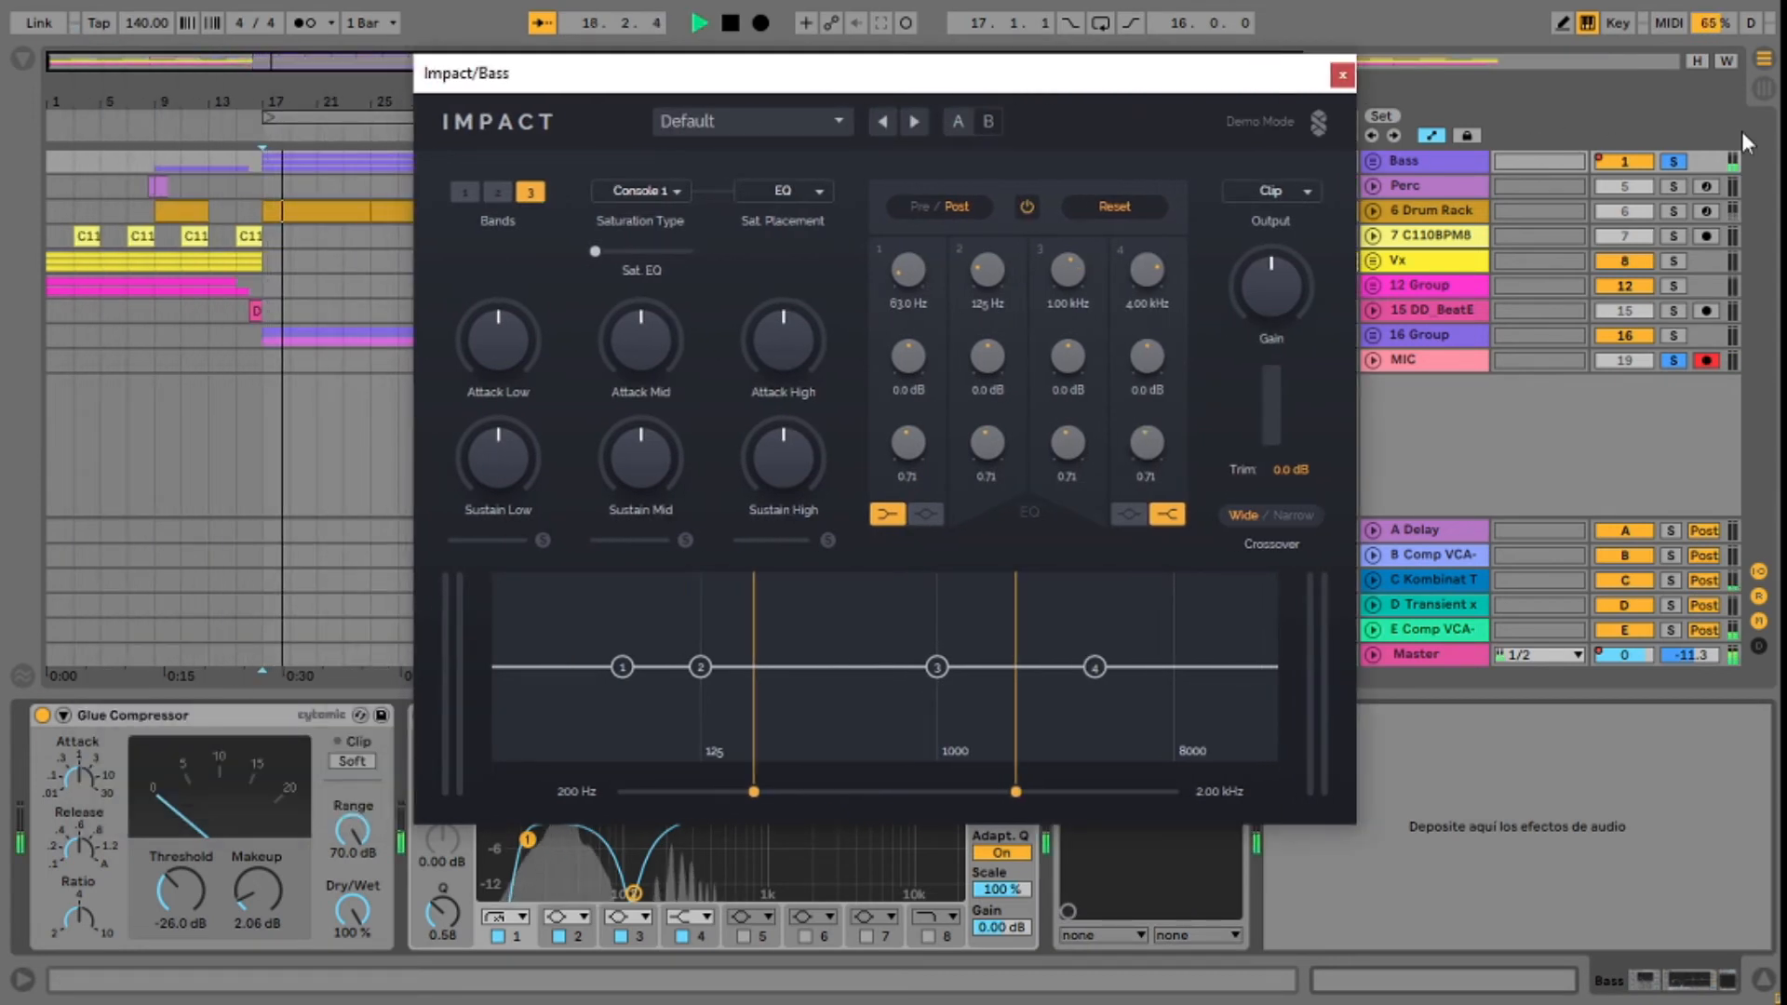
left_click(1763, 87)
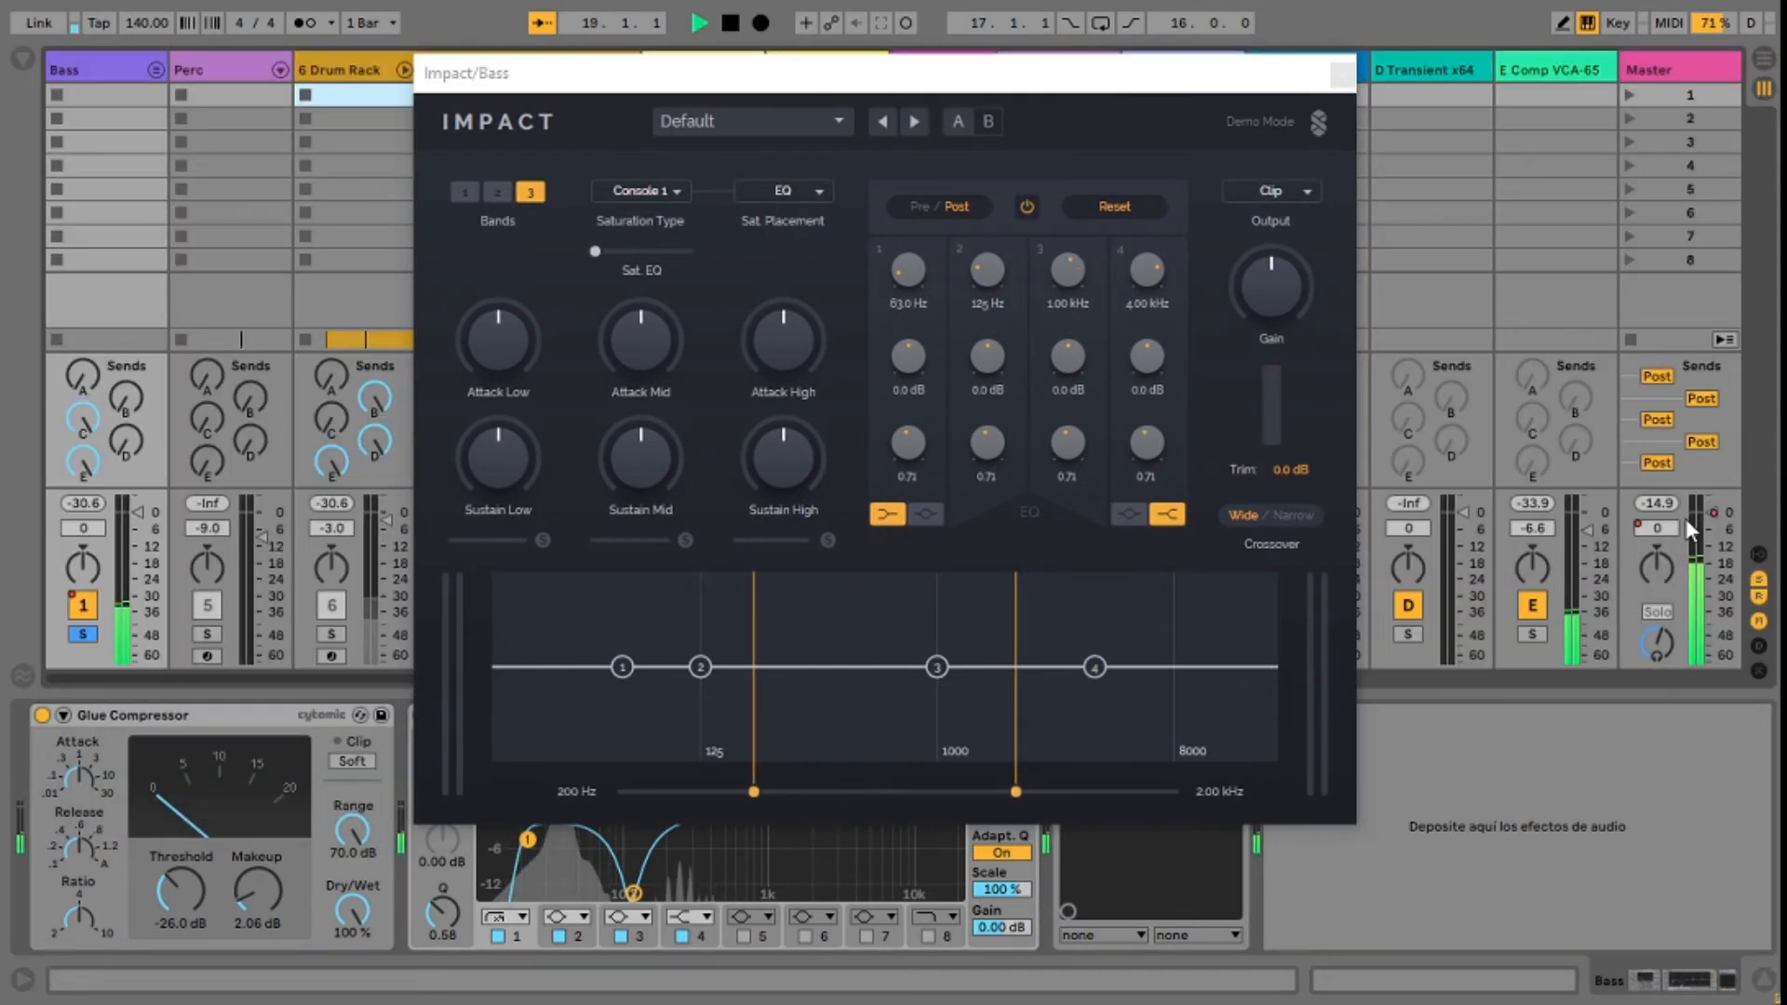
left_click(1774, 61)
left_click_drag(994, 71, 1228, 80)
left_click_drag(1352, 72, 765, 74)
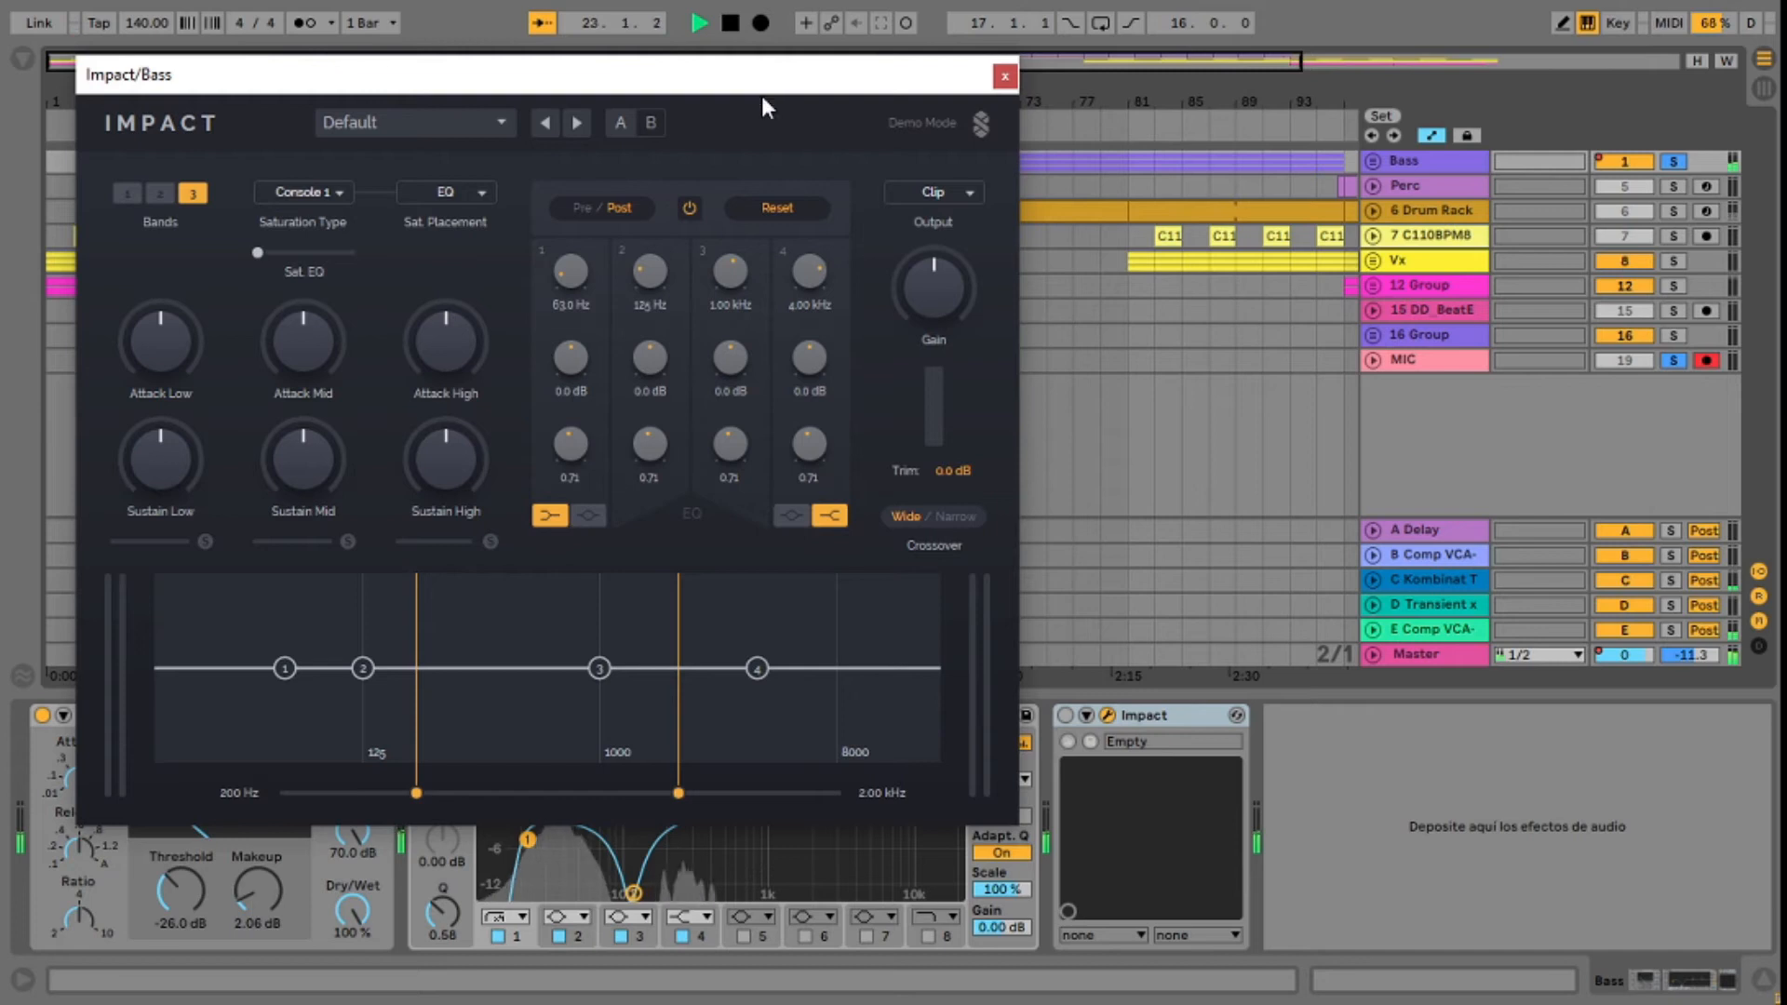
Step: Enable Impact on the bass and raise its EQ saturation to 75 %, stopping playback after hearing it
left_click(1065, 715)
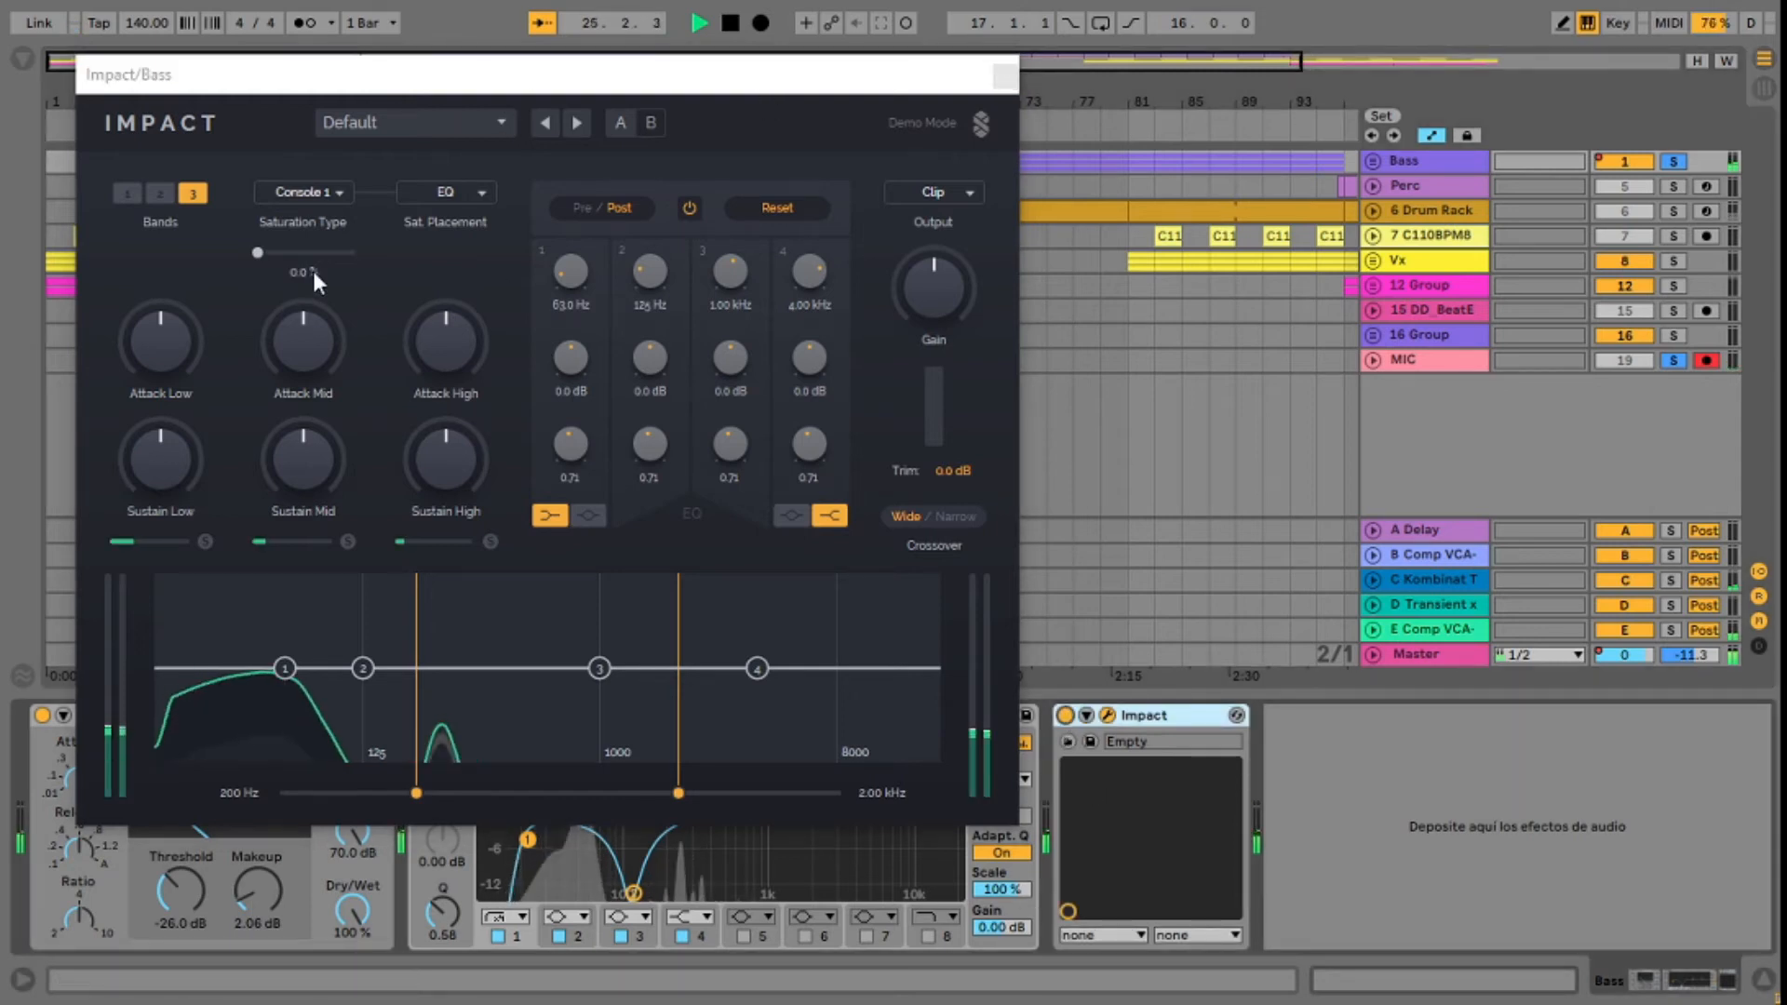
left_click_drag(258, 252, 327, 253)
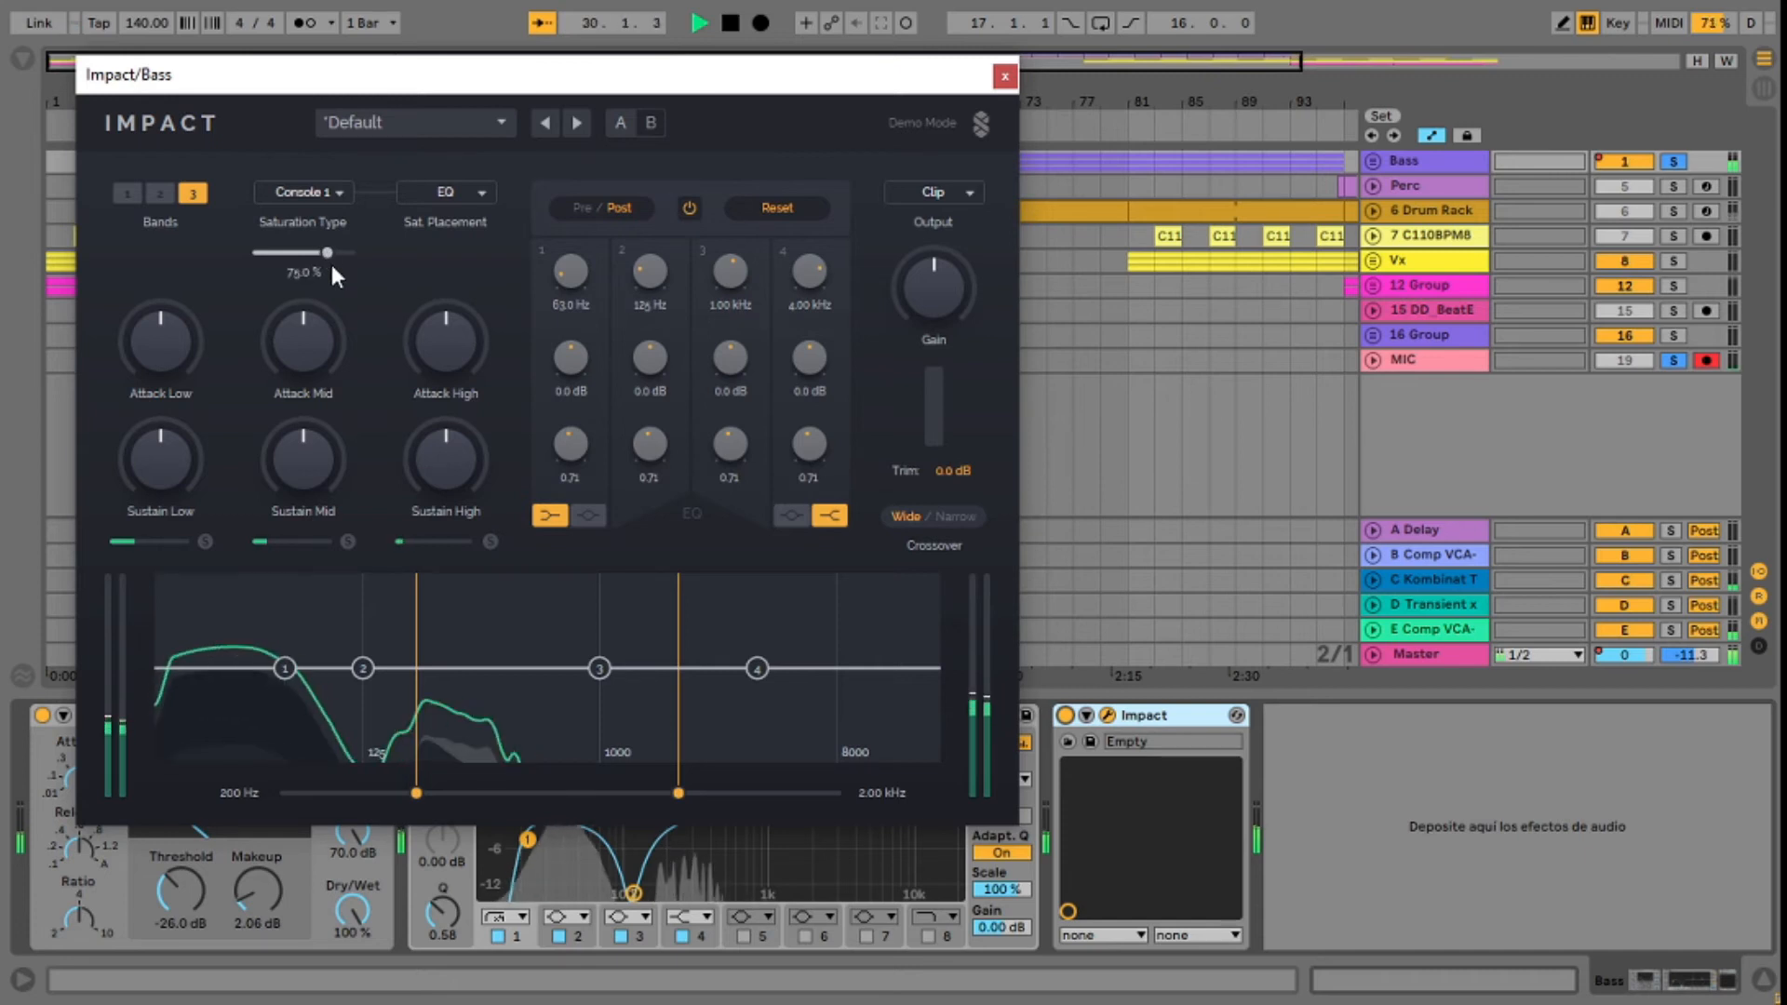
key("space")
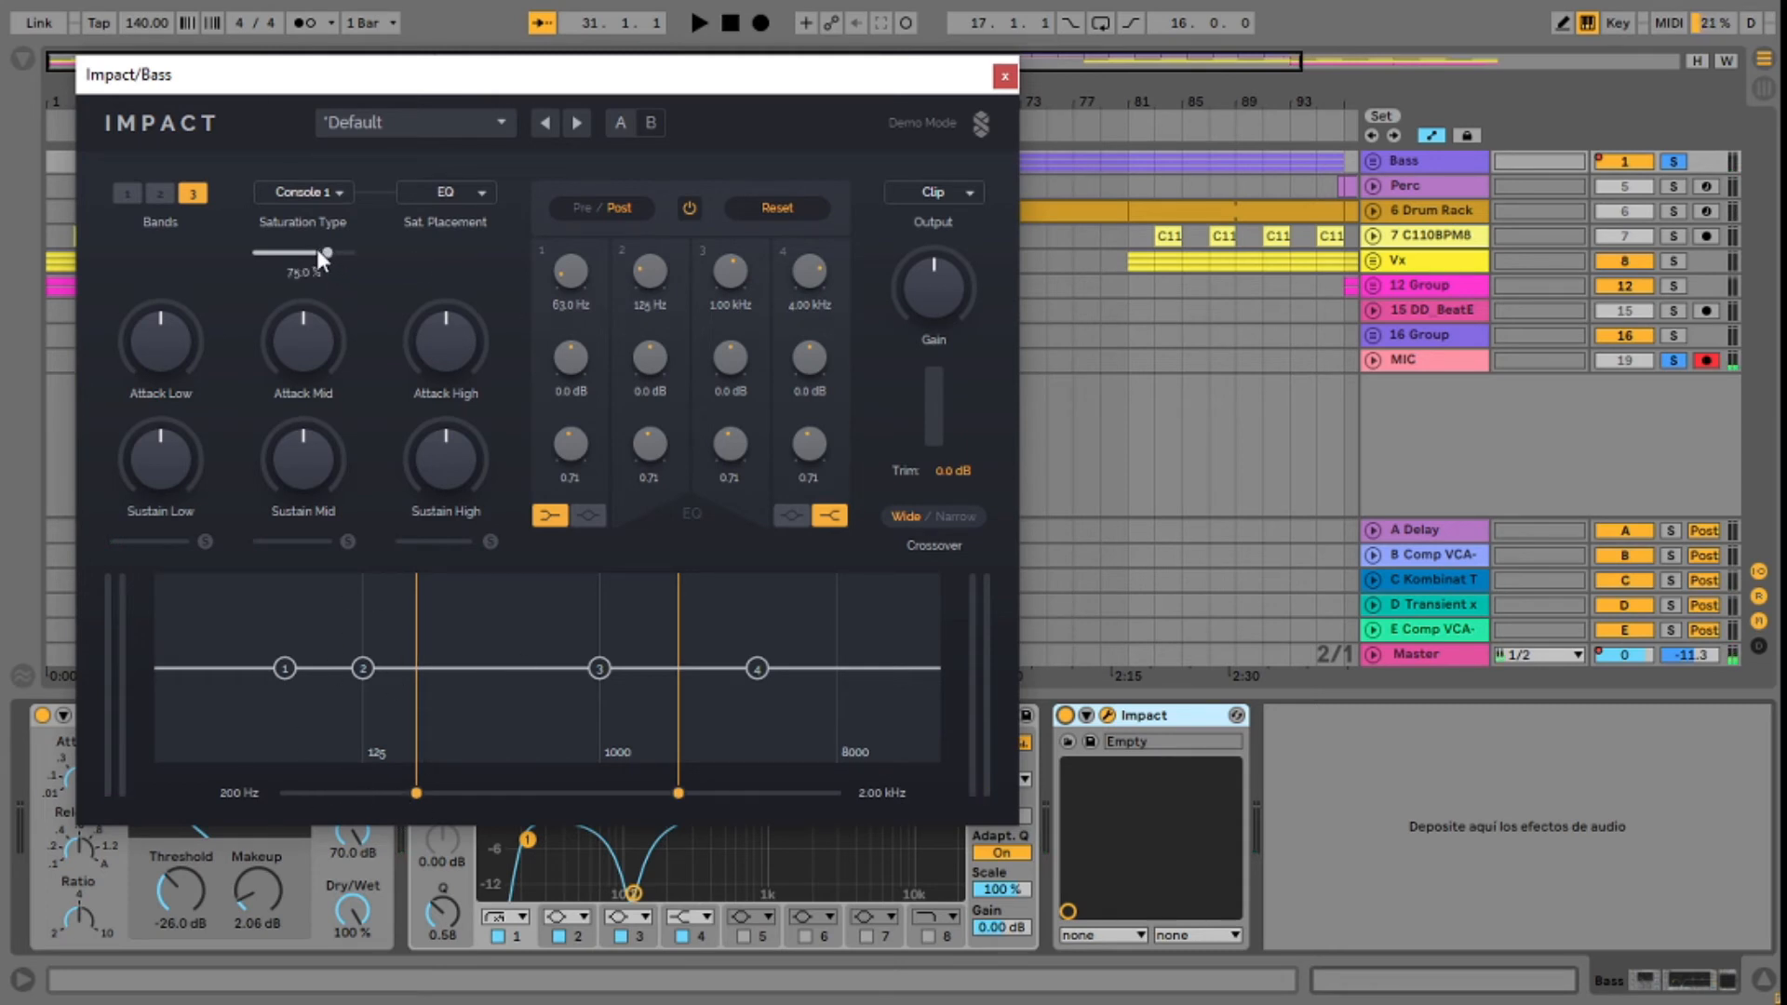
Step: Lower the bass's EQ saturation to about half, choose the Console 2 saturation type and play the bass
left_click_drag(325, 252, 301, 252)
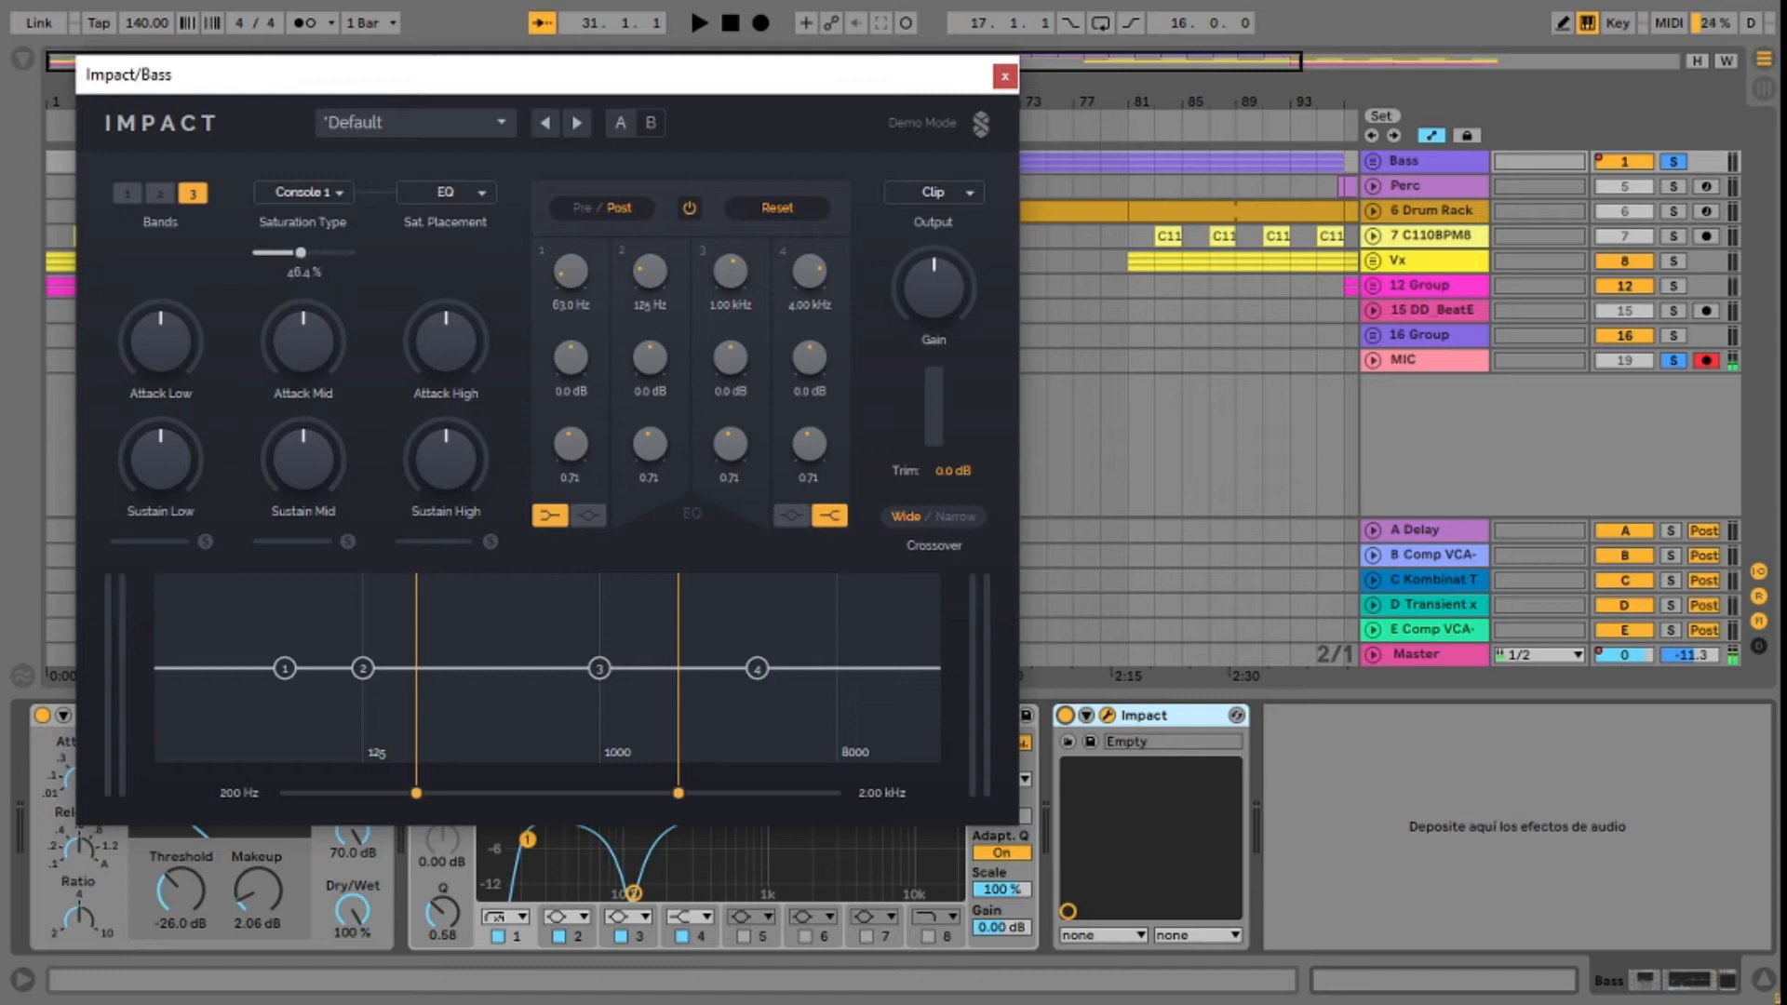
left_click(328, 191)
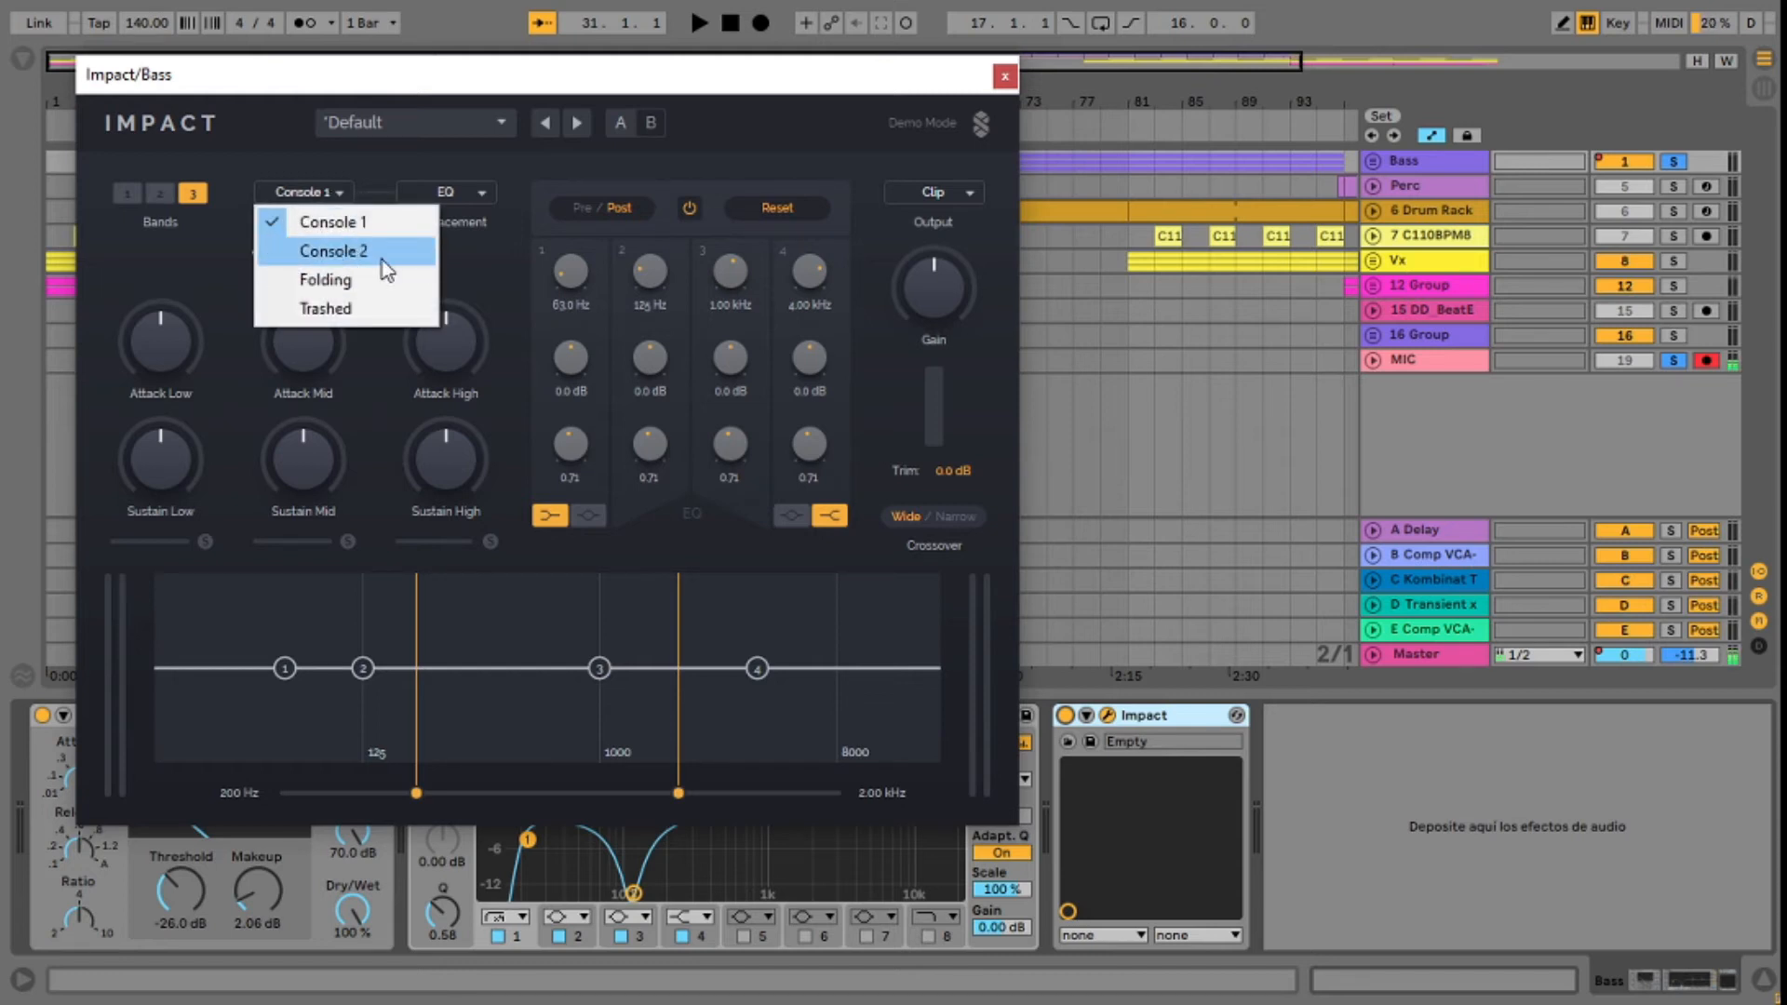
left_click(333, 251)
key("space")
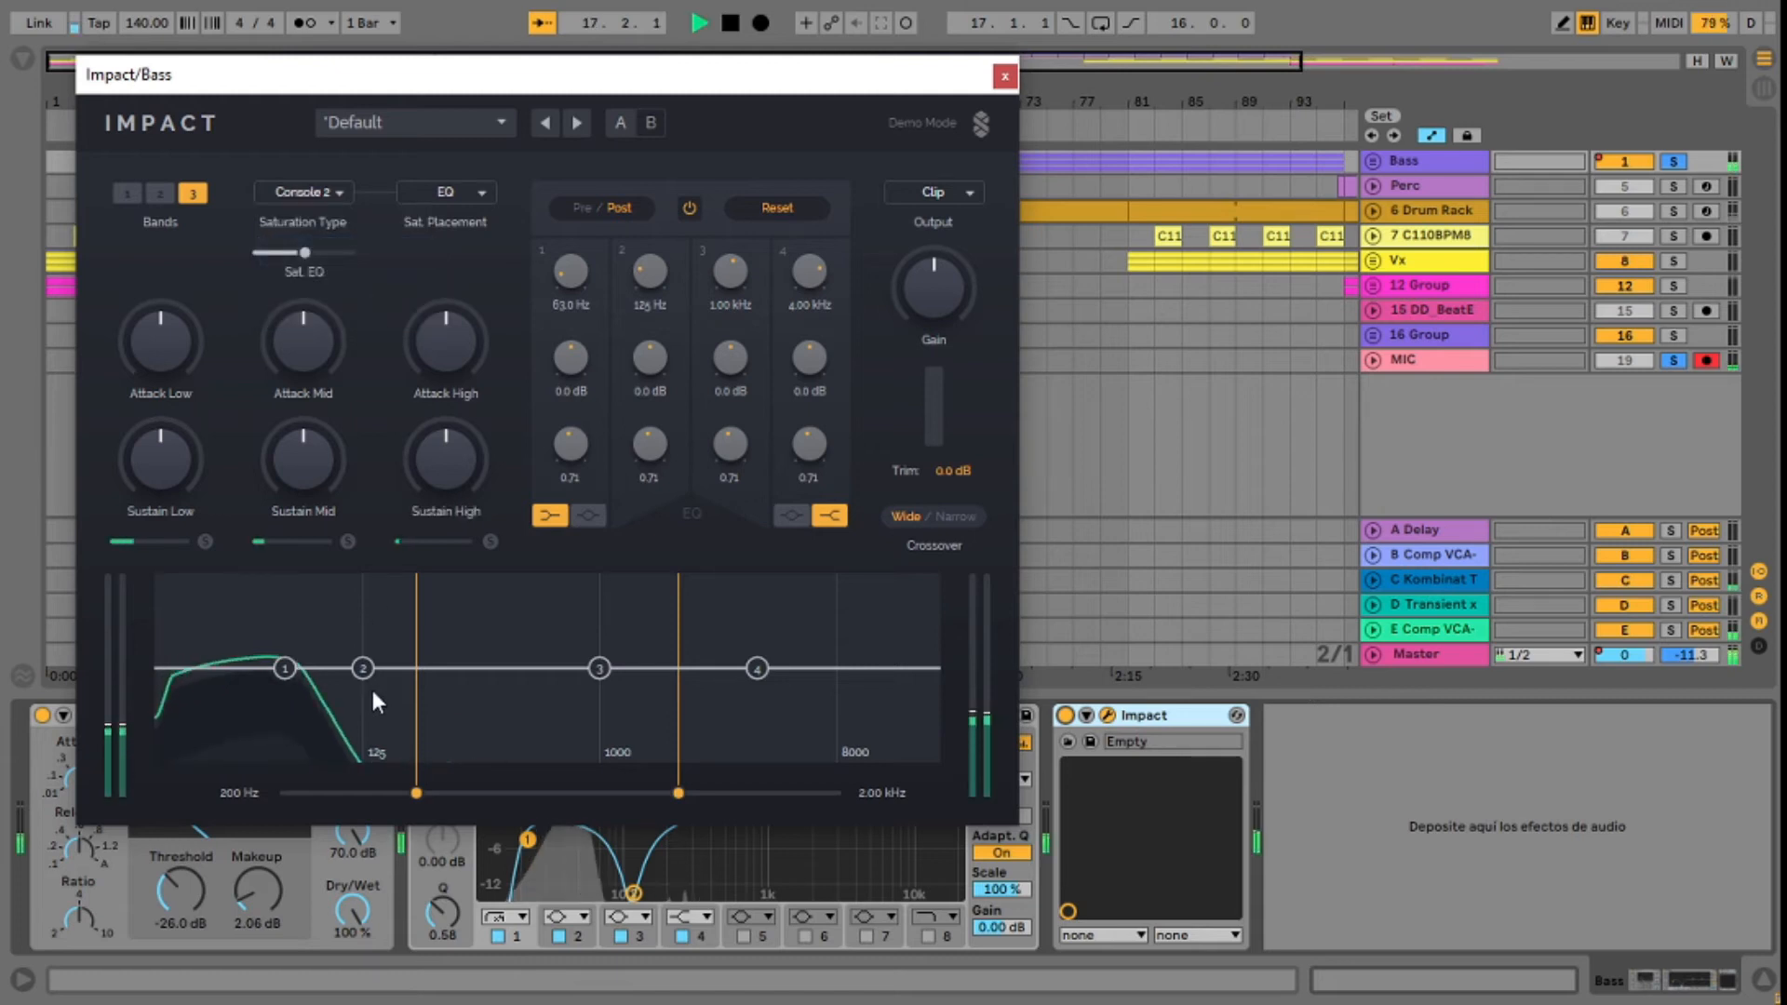
Step: Shape the bass EQ with a band 2 cut of about -6.5 dB at 306 Hz and a band 3 boost of about 5.0 dB at 861 Hz
left_click_drag(363, 668, 489, 690)
mouse_move(599, 668)
left_mouse_down()
mouse_move(580, 624)
mouse_move(581, 638)
left_mouse_up()
left_click_drag(490, 690, 482, 687)
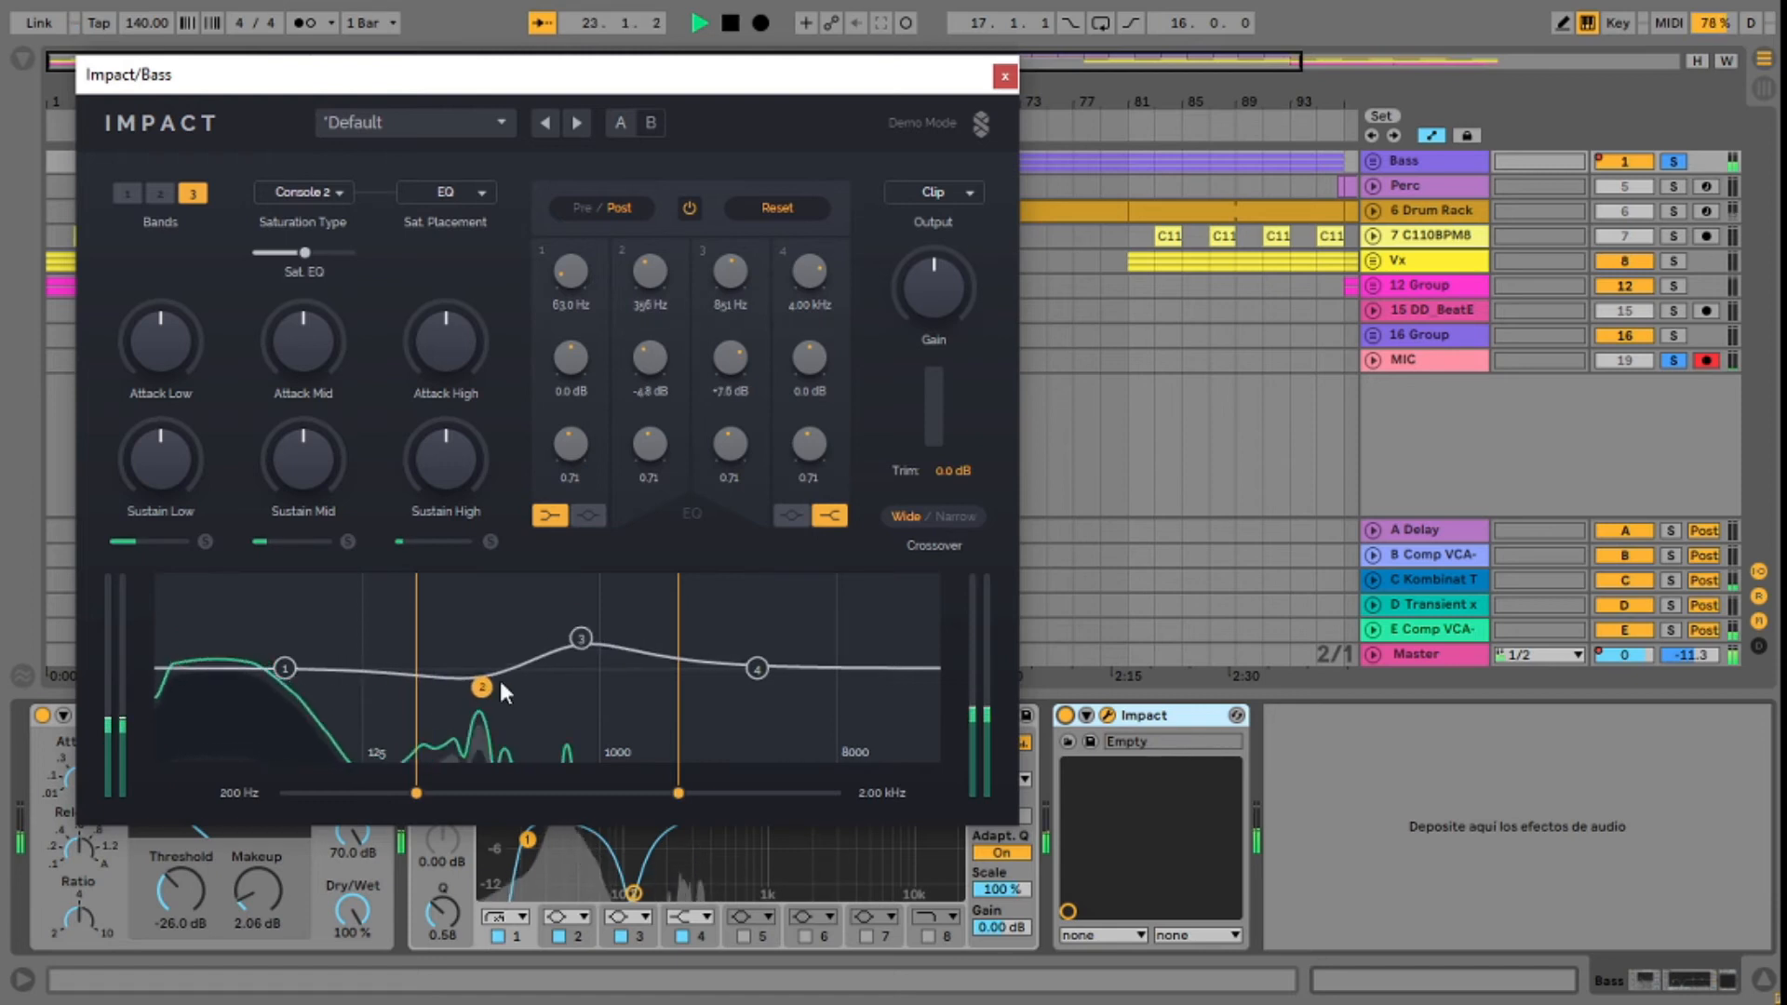
left_click_drag(581, 638, 578, 644)
left_click_drag(482, 688, 477, 686)
left_click_drag(577, 645, 574, 651)
left_click_drag(478, 687, 468, 700)
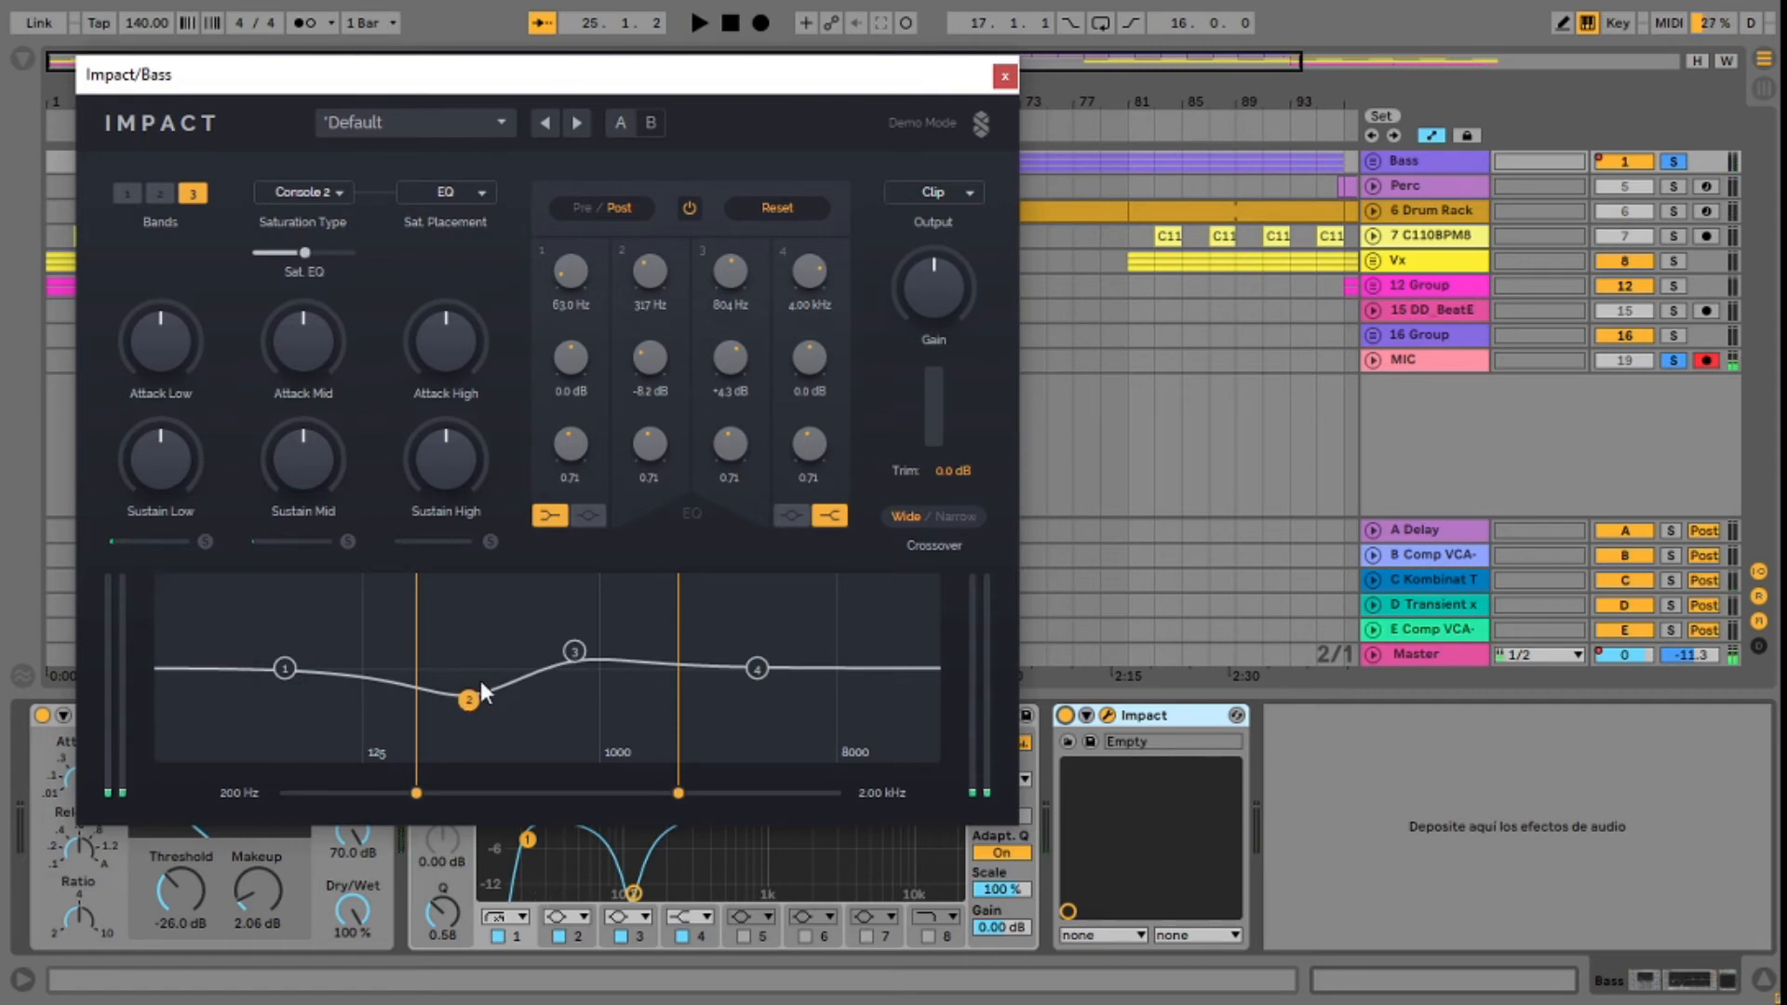
left_click_drag(471, 707, 469, 703)
left_click_drag(574, 652, 582, 648)
key("space")
left_click_drag(467, 697, 464, 694)
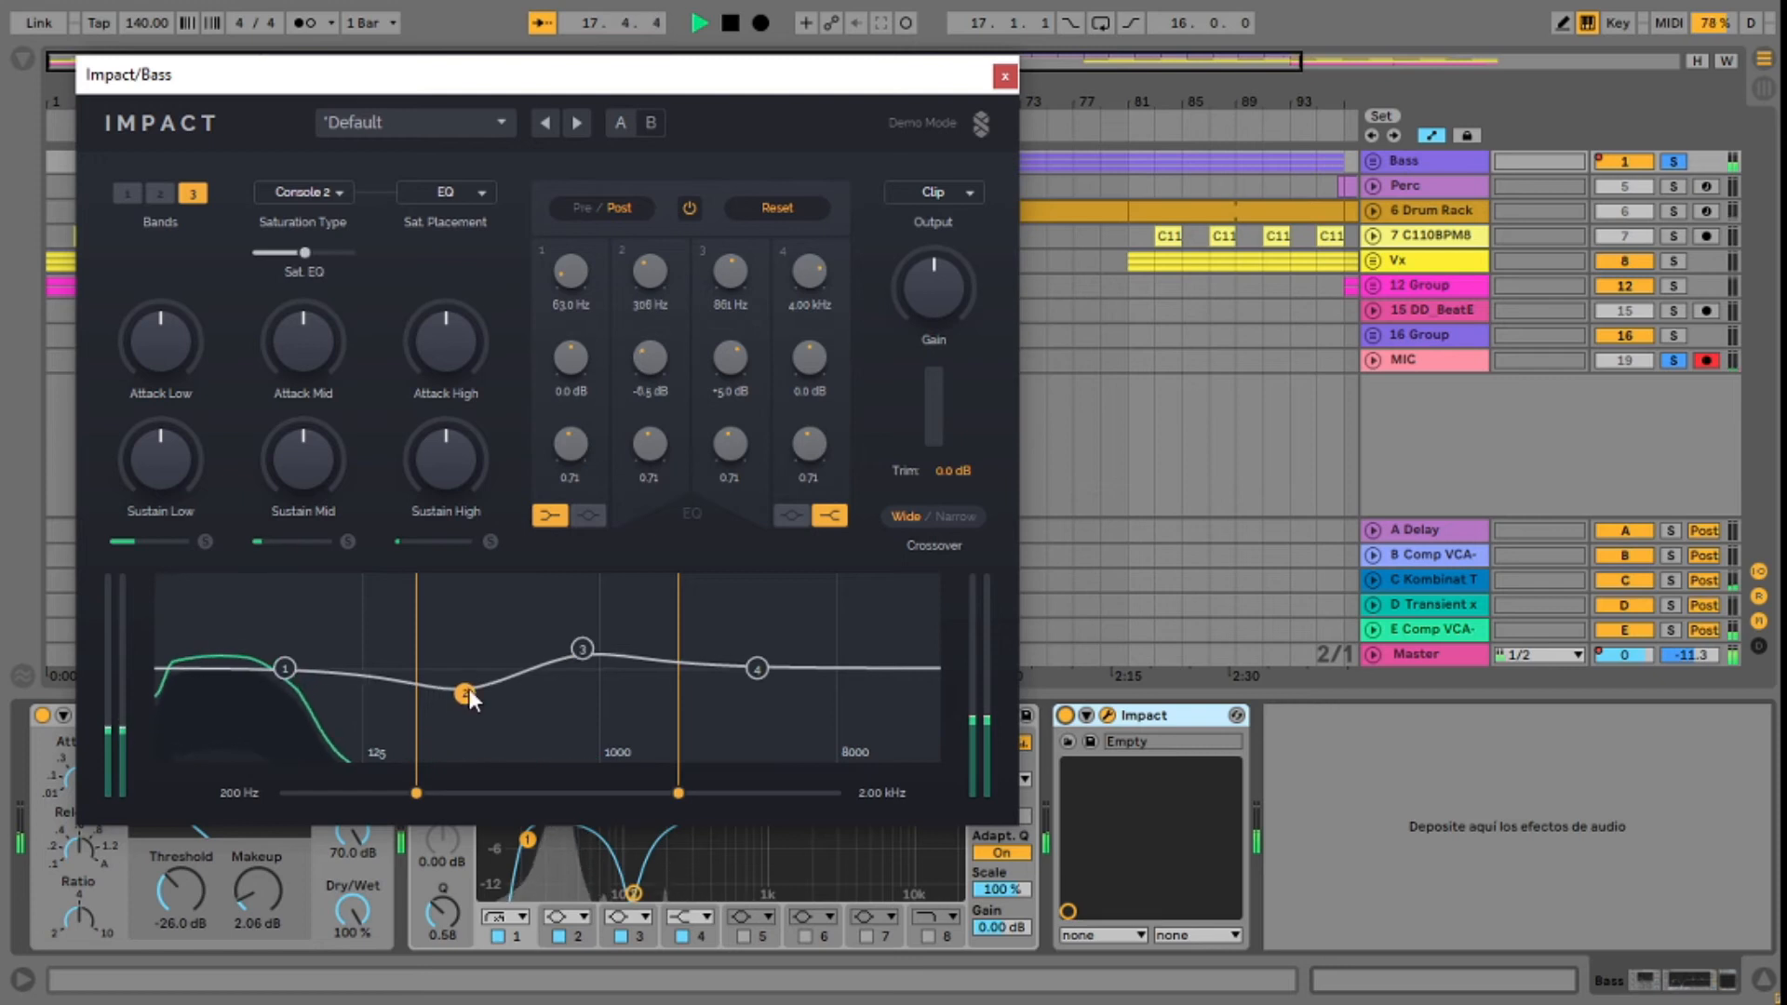
Step: Reduce the bass's mid-band attack and raise its mid-band sustain to about 13.2 dB
left_click_drag(306, 342, 305, 316)
left_click_drag(303, 459, 305, 420)
left_click_drag(312, 358, 312, 411)
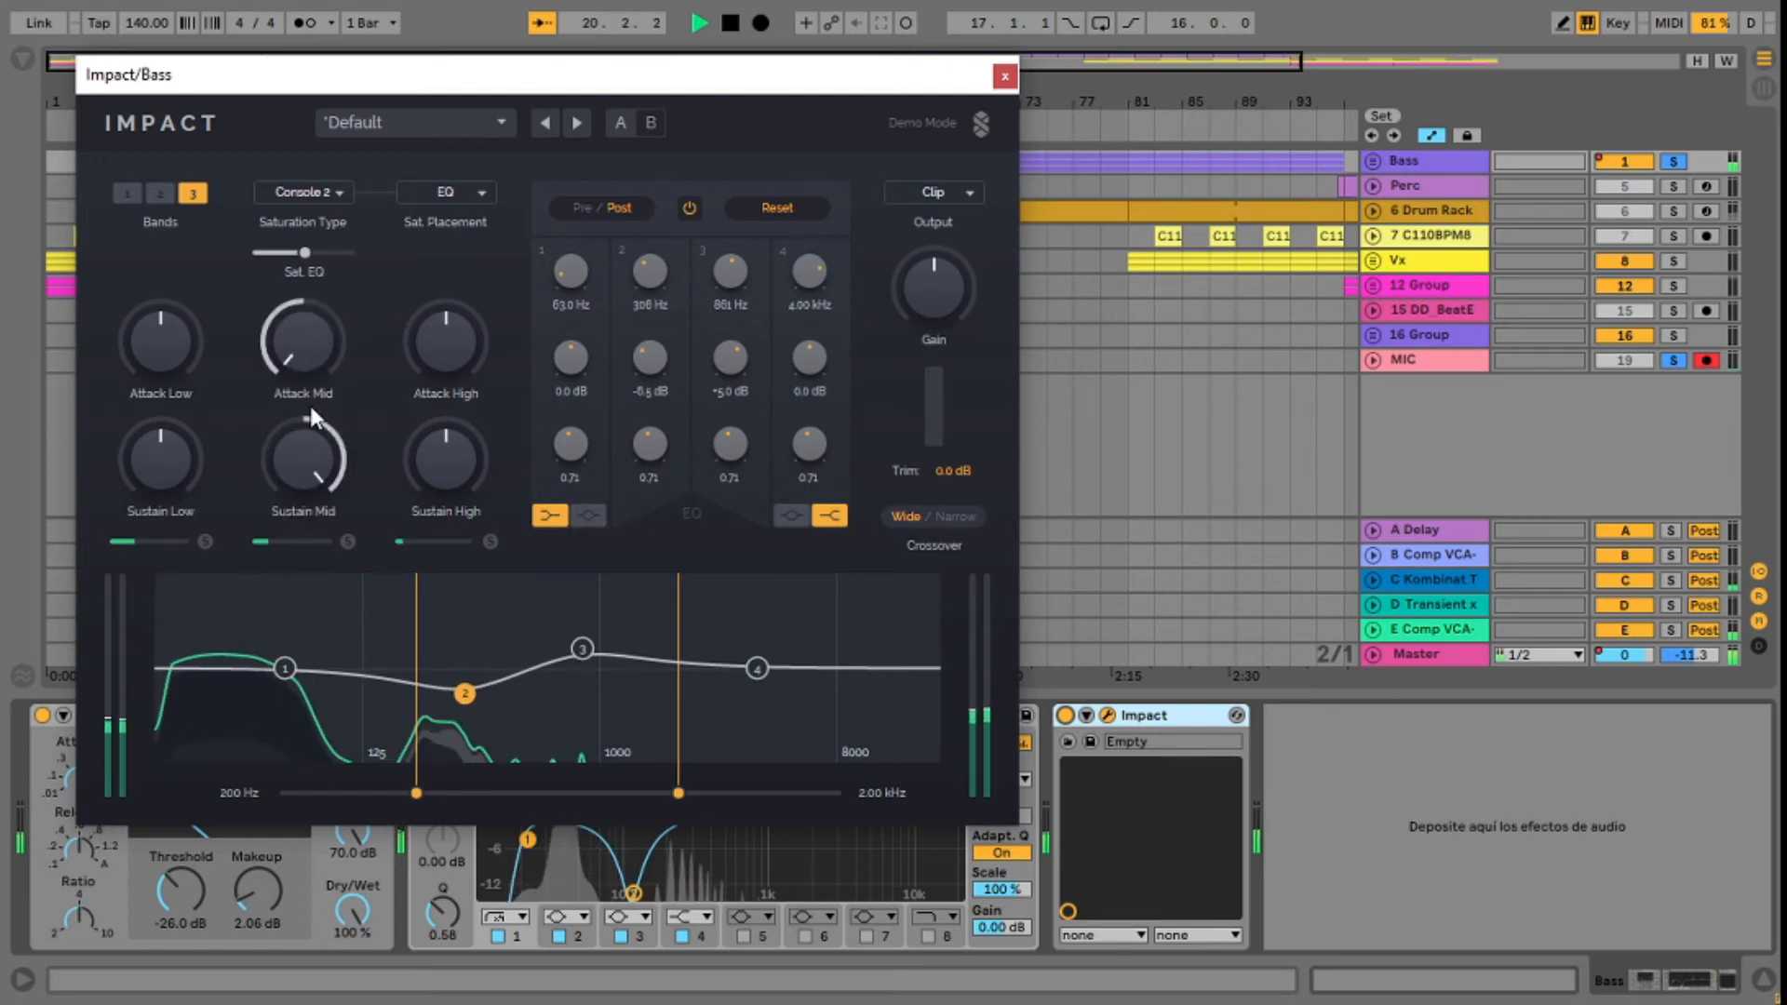
left_click_drag(311, 473, 311, 485)
left_click_drag(301, 358, 300, 350)
left_click_drag(321, 456, 321, 459)
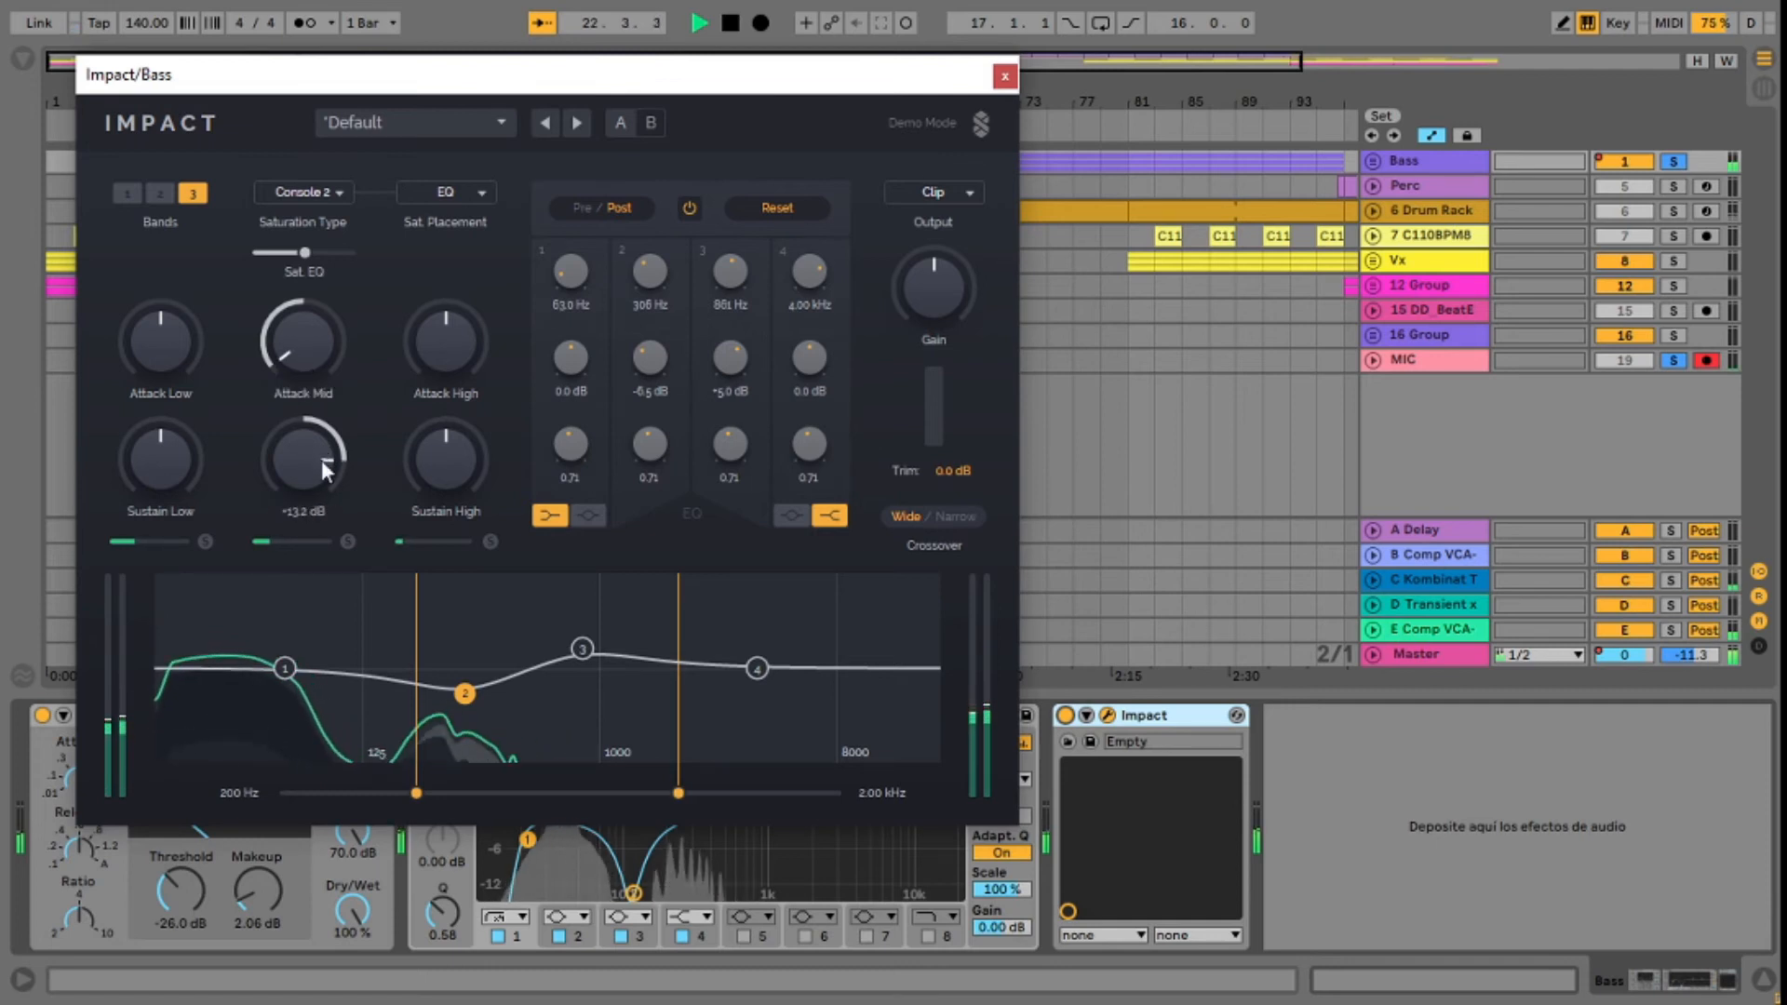
left_click_drag(312, 363, 327, 377)
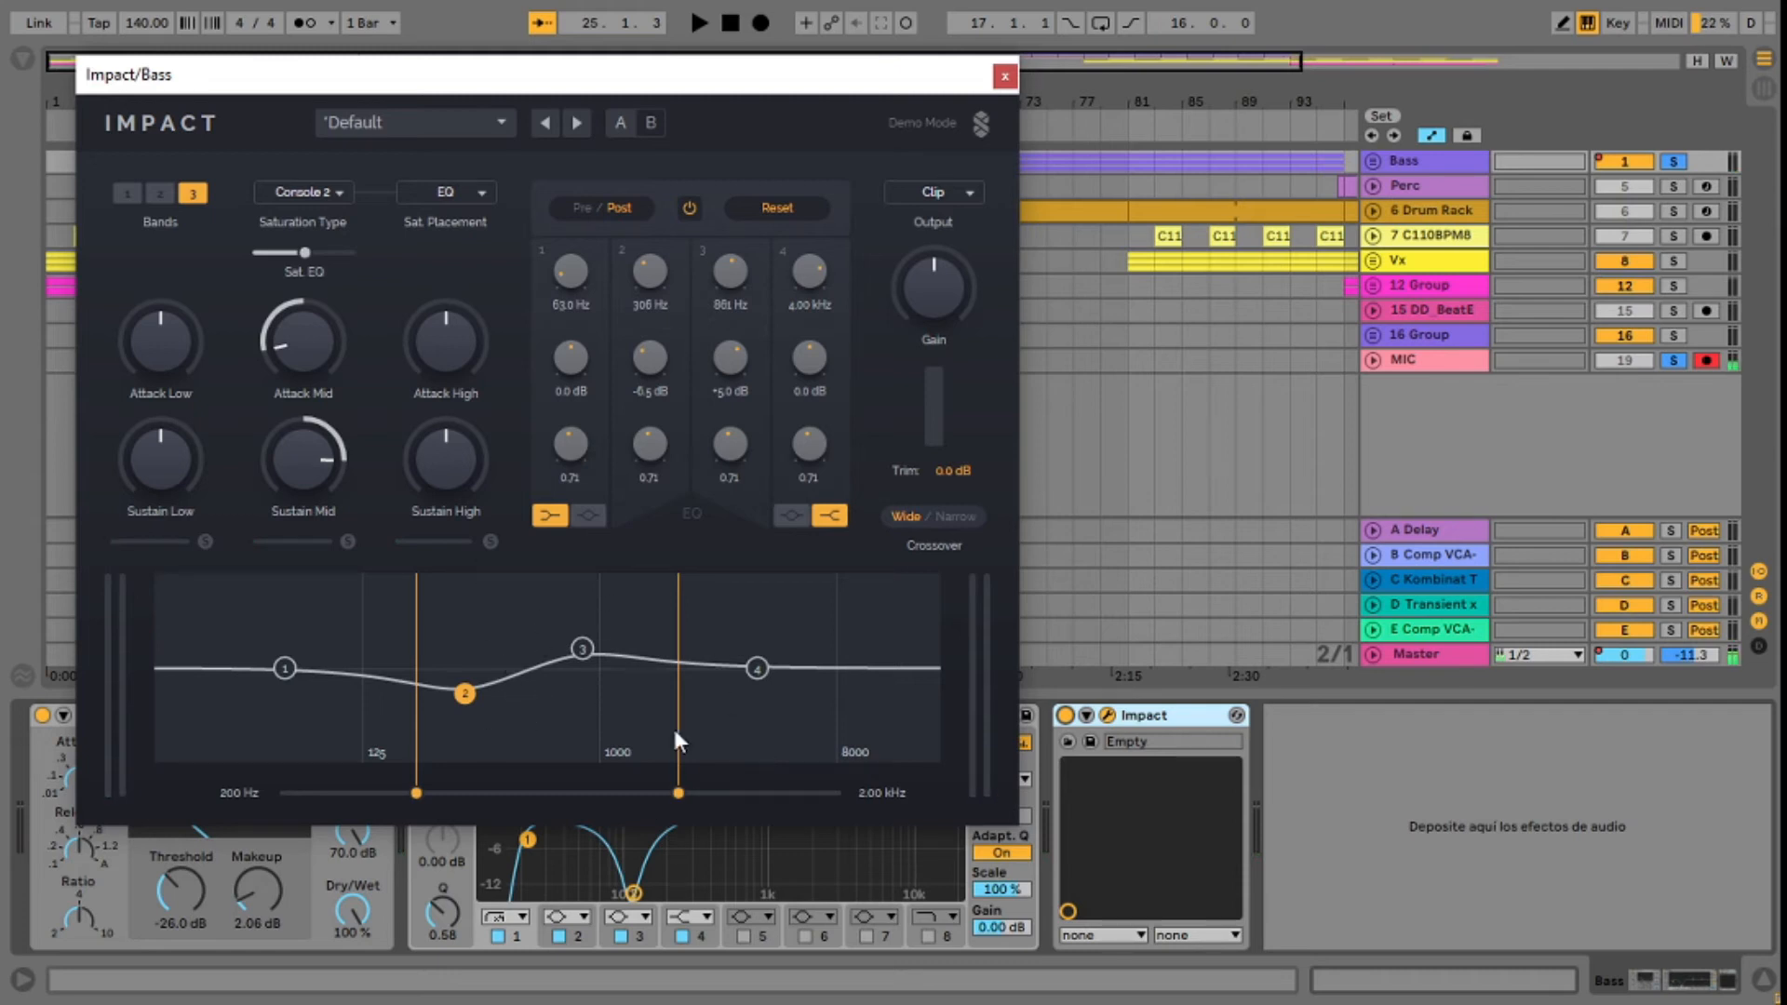
Step: Play the bass, set the saturation placement to Bands and raise the mid-band saturation to about three quarters
key("space")
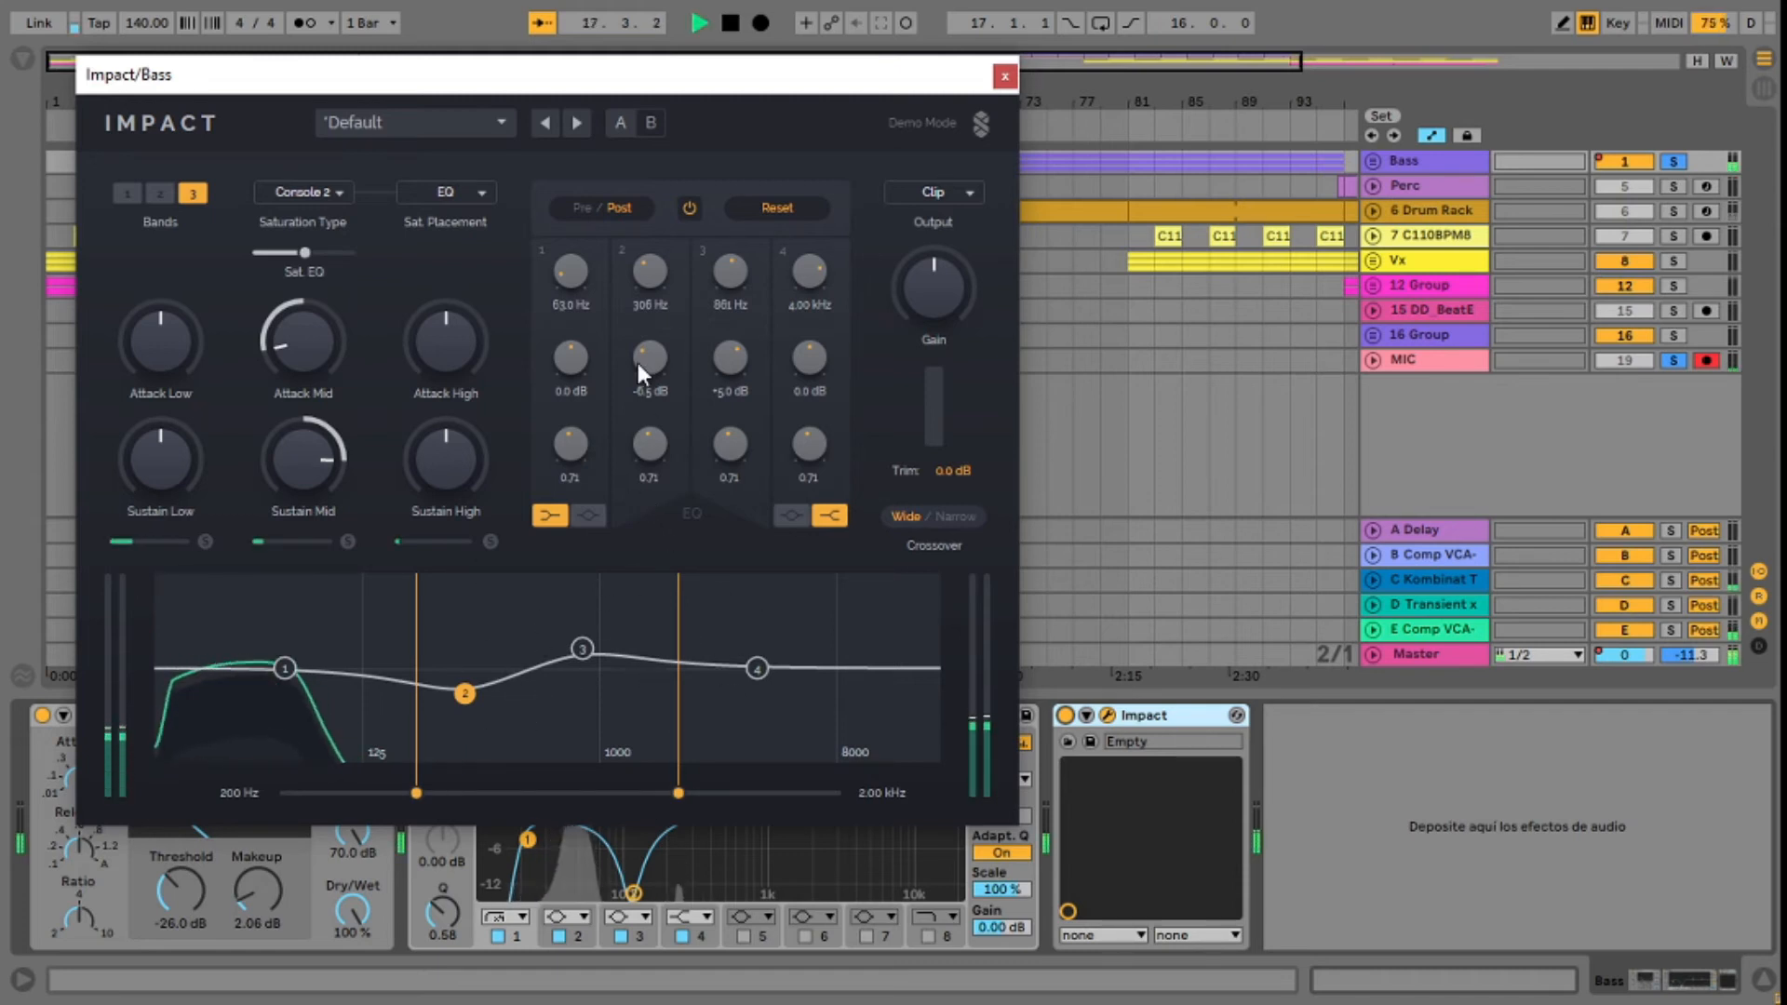
left_click(477, 191)
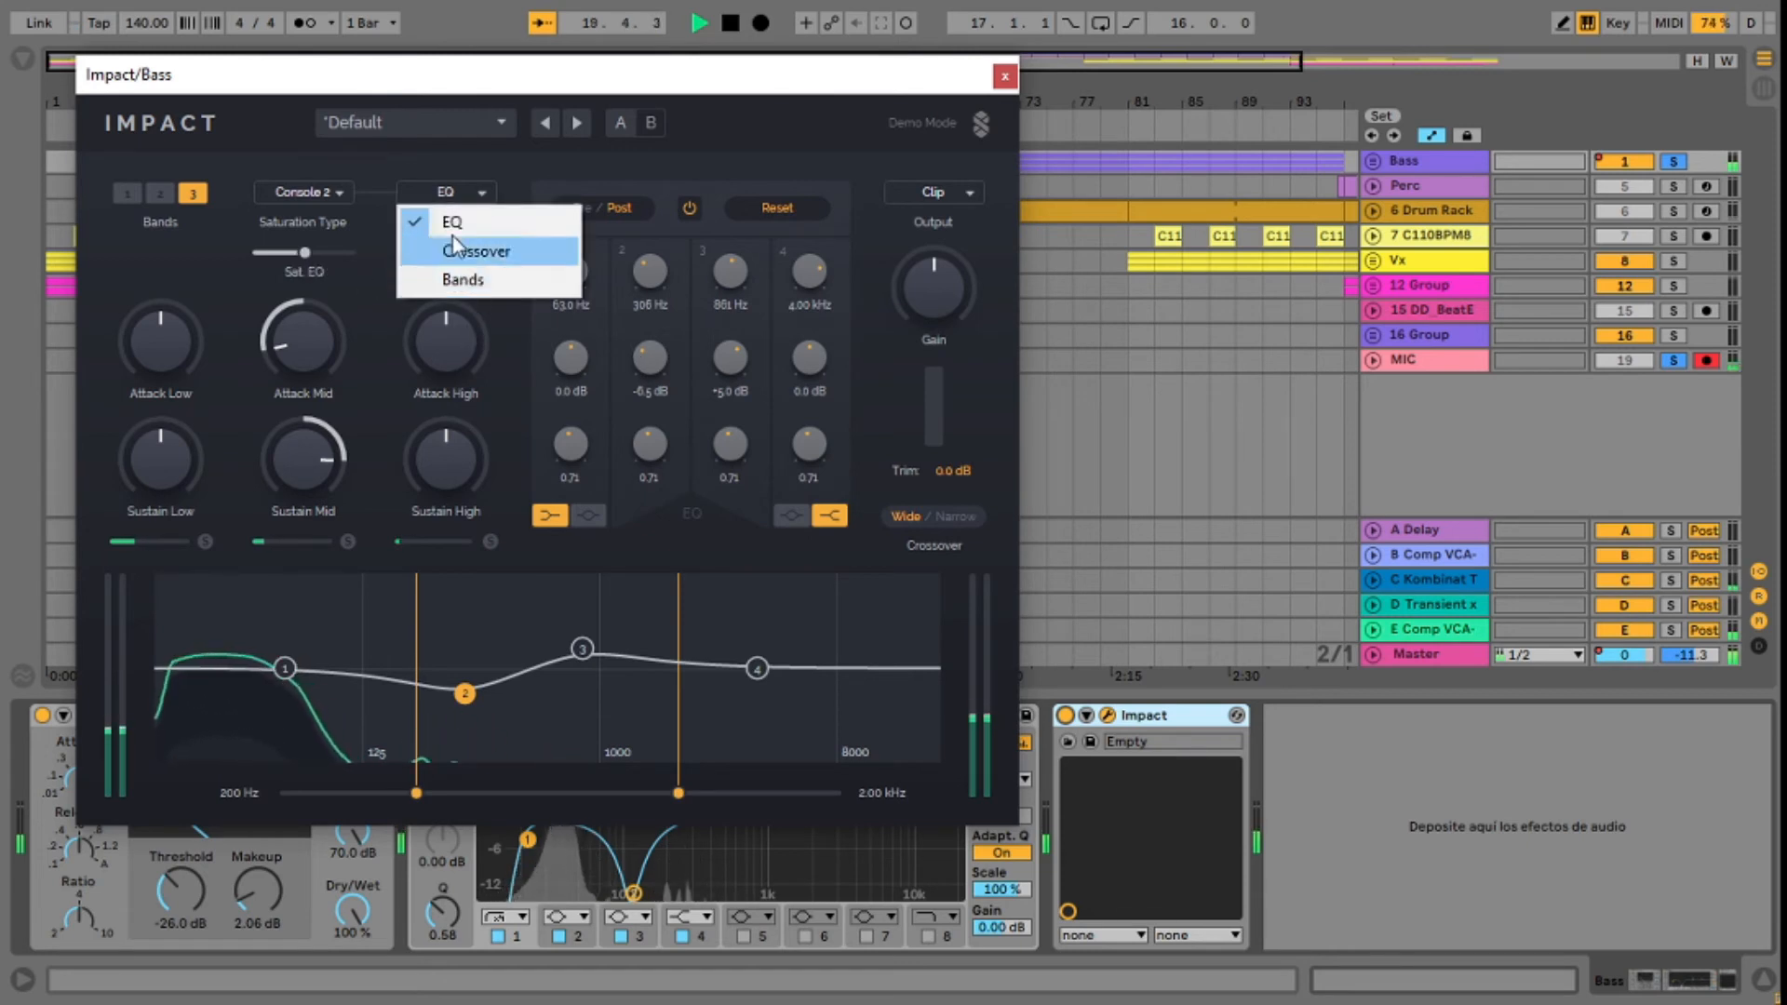
left_click(493, 271)
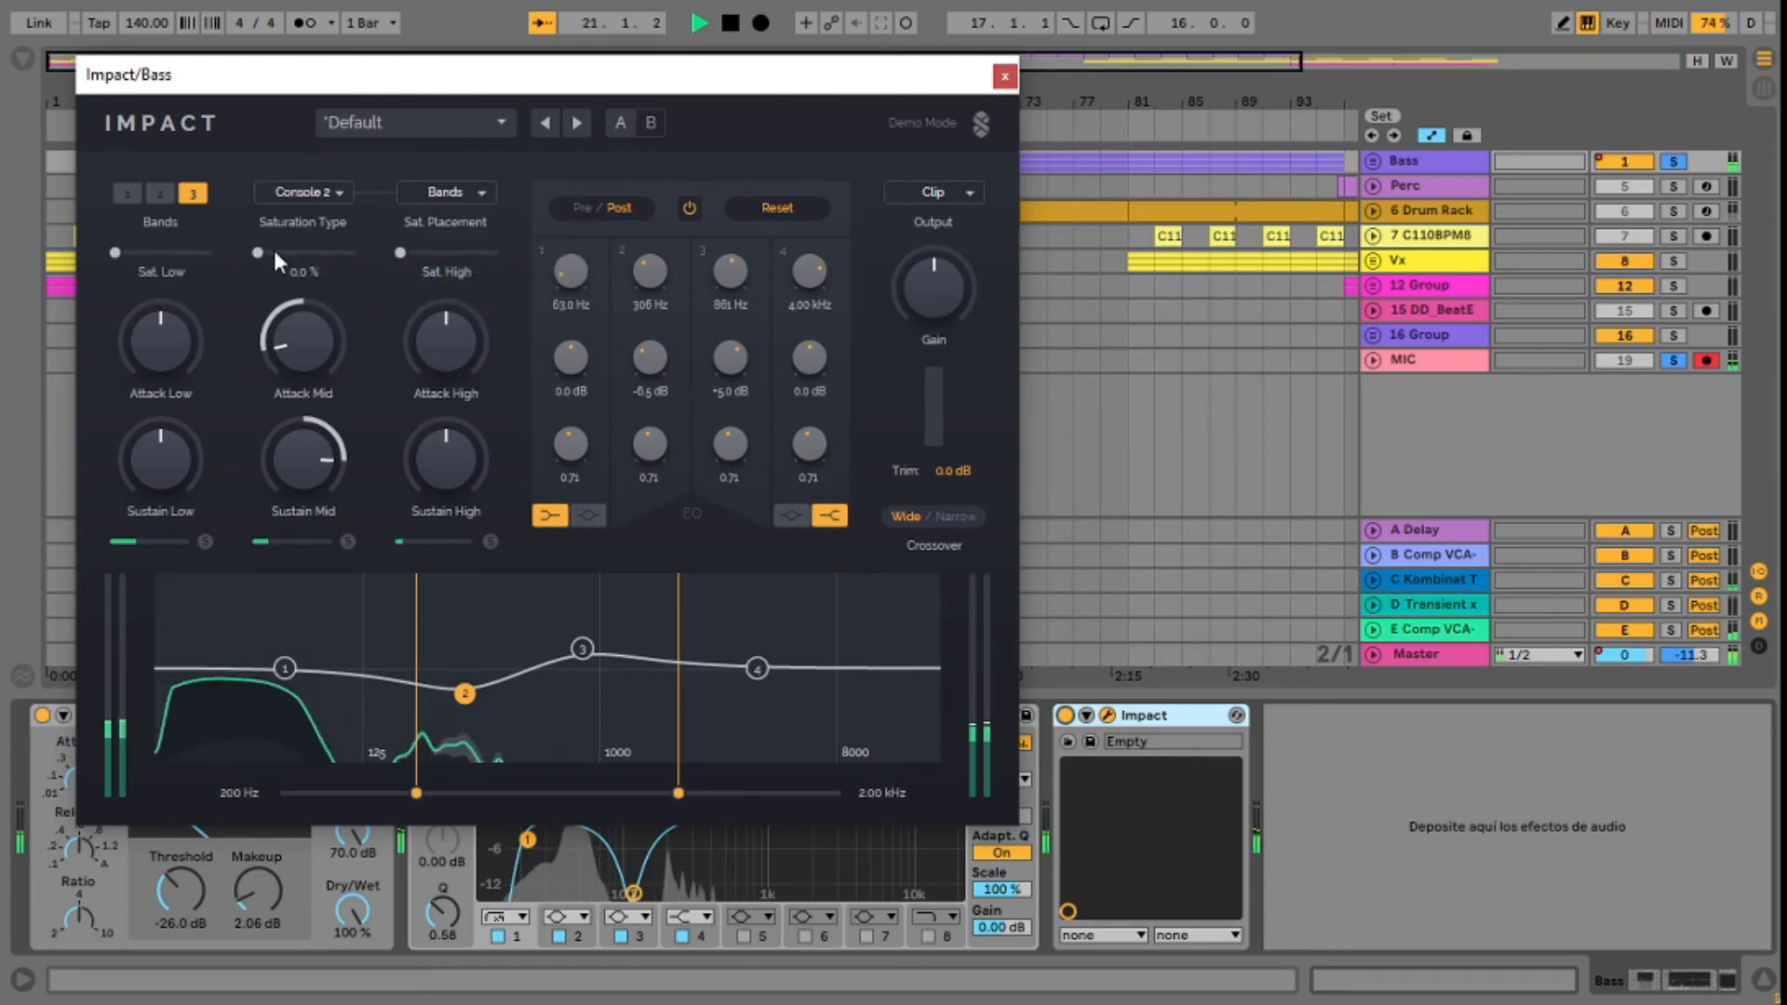
left_click_drag(257, 252, 326, 252)
Step: Set the bass's EQ band 2 to about -4.8 dB at 360 Hz and its low crossover to 134 Hz
mouse_move(465, 693)
left_mouse_down()
mouse_move(535, 692)
mouse_move(483, 687)
left_mouse_up()
left_click_drag(416, 793, 463, 792)
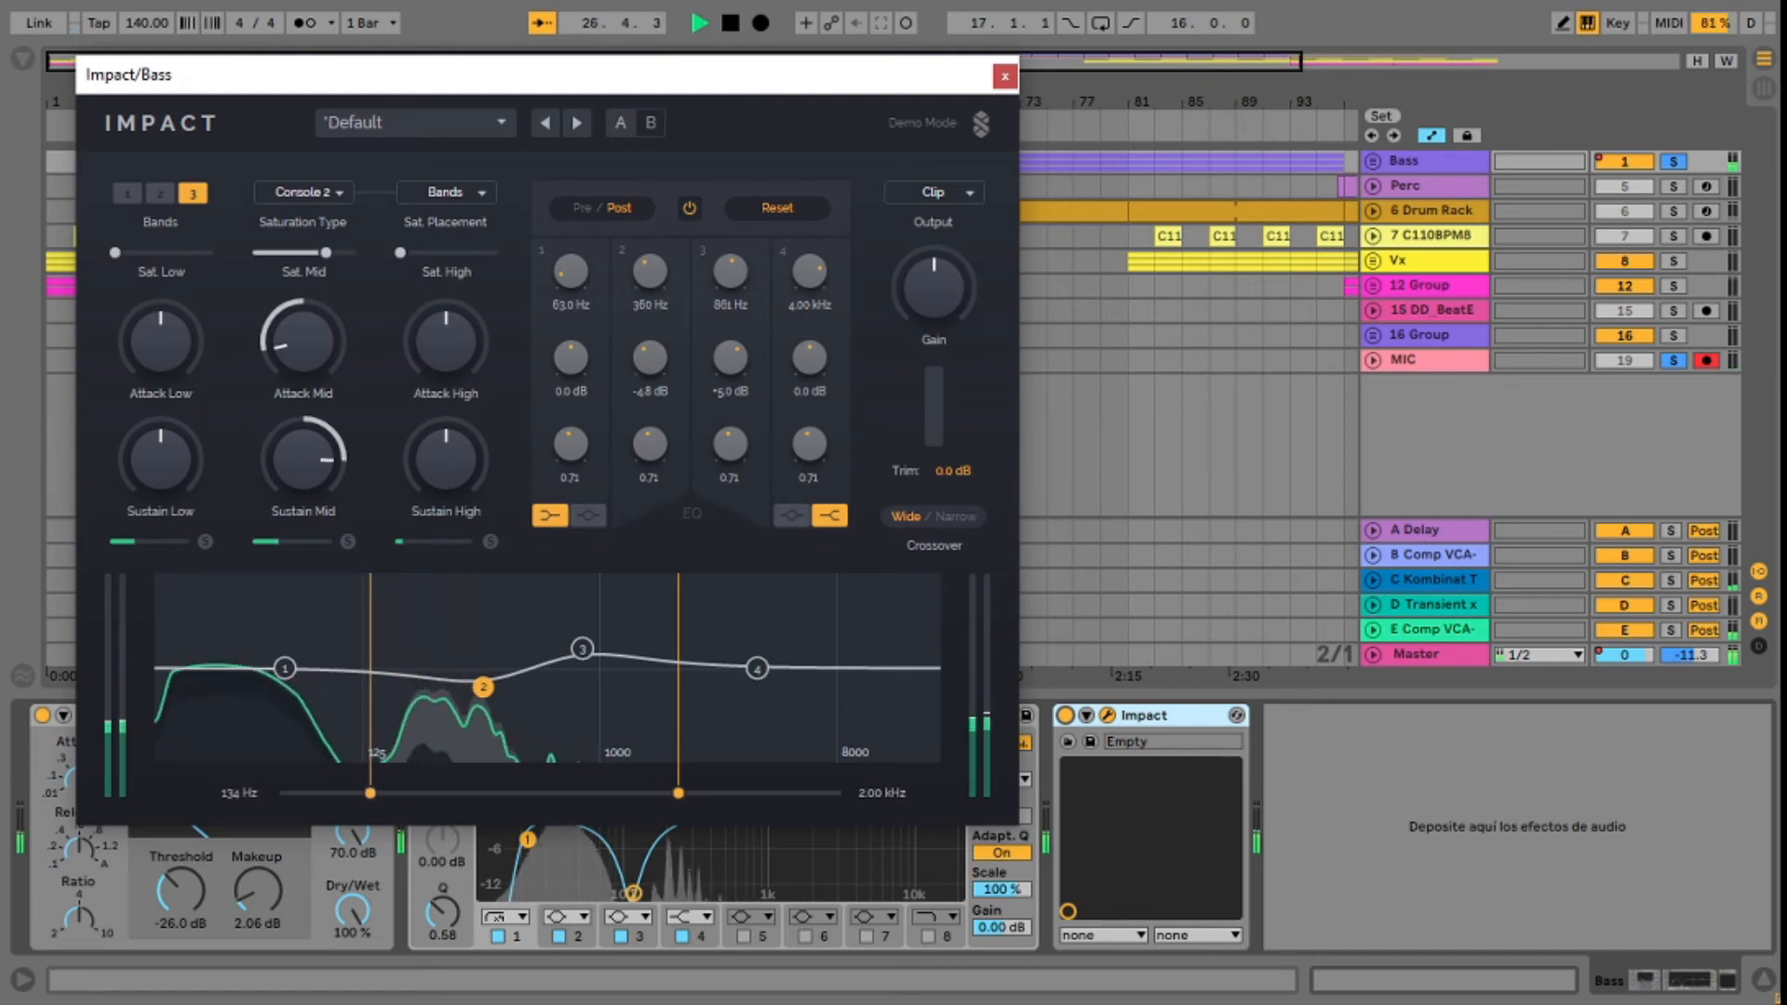
Step: Review Impact's output modes for the bass and keep Clip selected
left_click(967, 192)
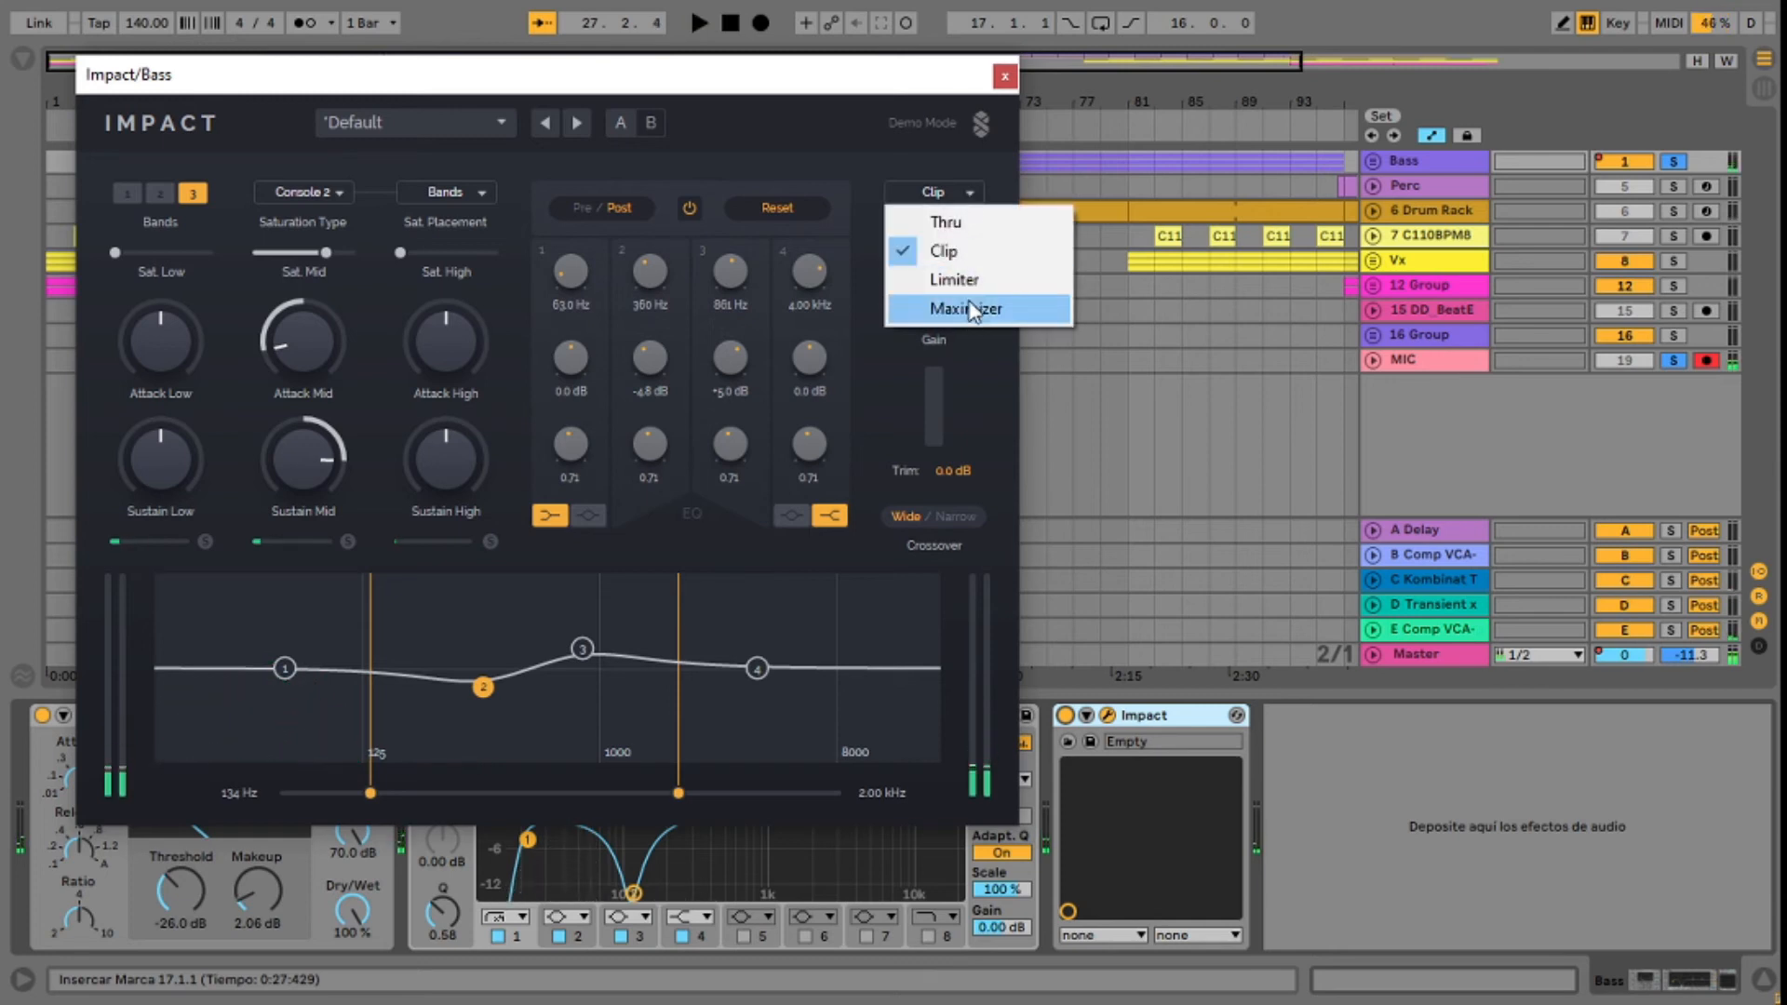
left_click(945, 251)
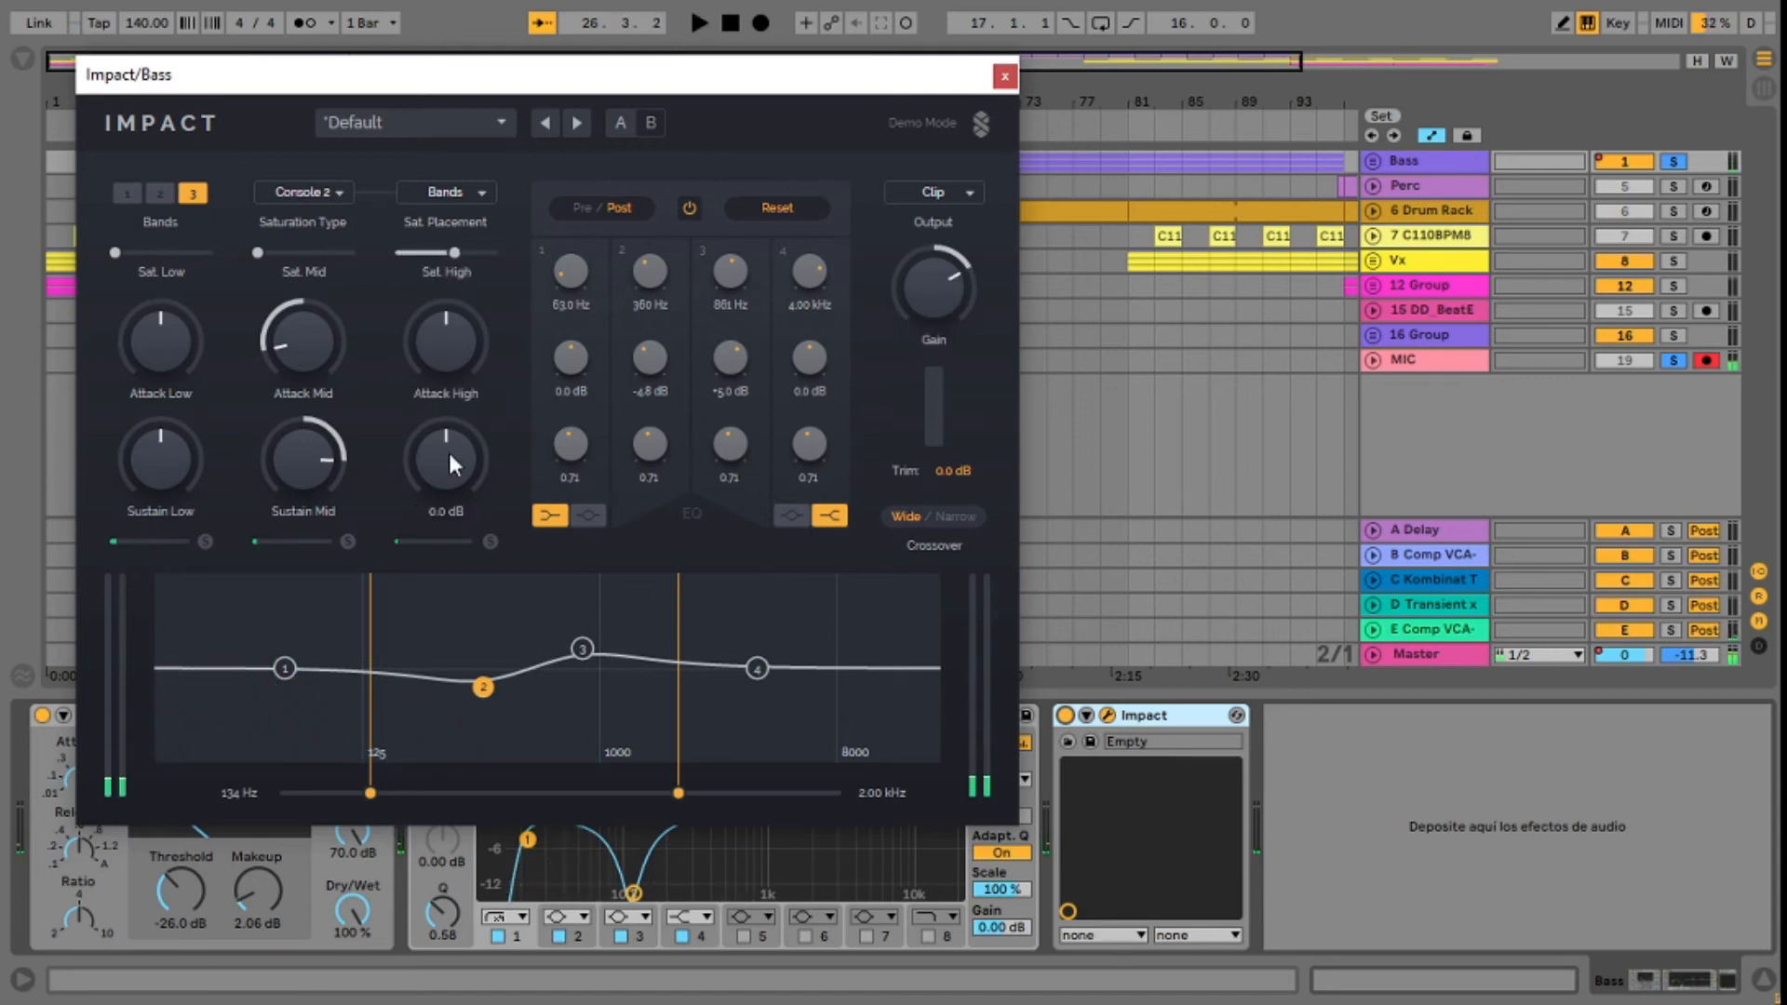
Step: Play the bass and reduce its high-band attack to -7.0 dB
key("space")
left_click_drag(463, 374, 463, 345)
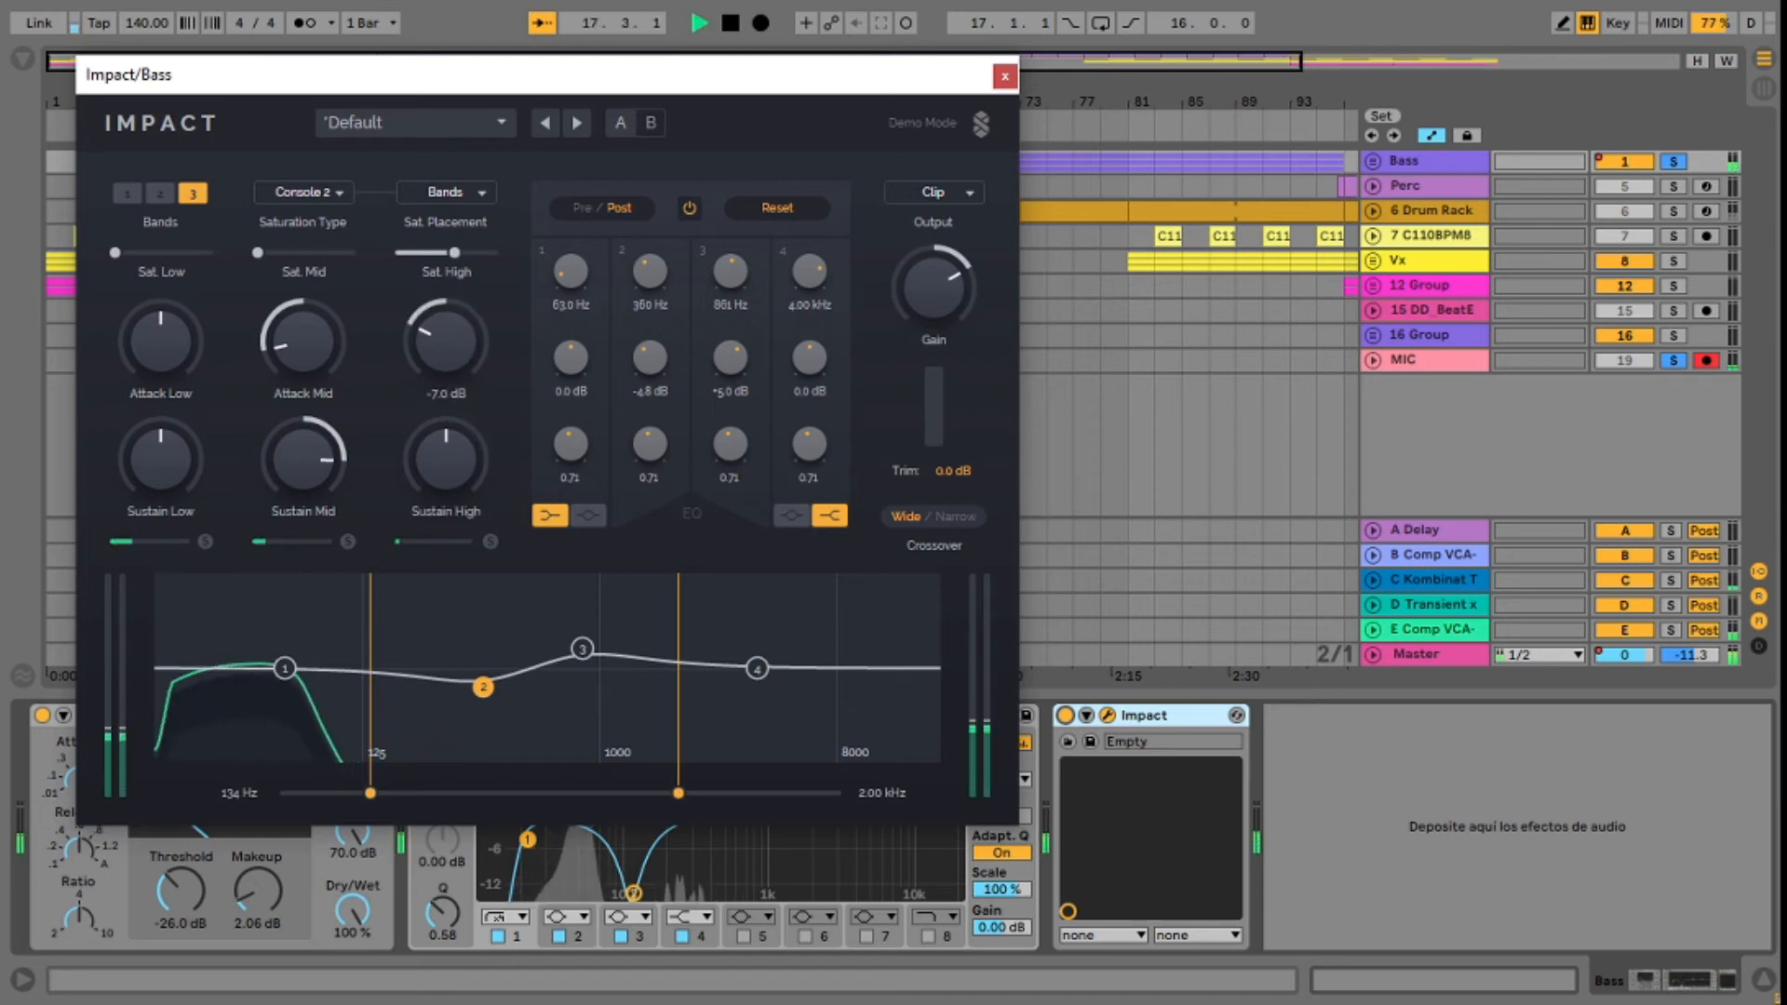
Step: Set the bass's high crossover to 1.16 kHz and move EQ band 4 to about 1.77 kHz
left_click_drag(675, 793, 599, 796)
left_click_drag(756, 668, 663, 667)
left_click_drag(596, 793, 616, 792)
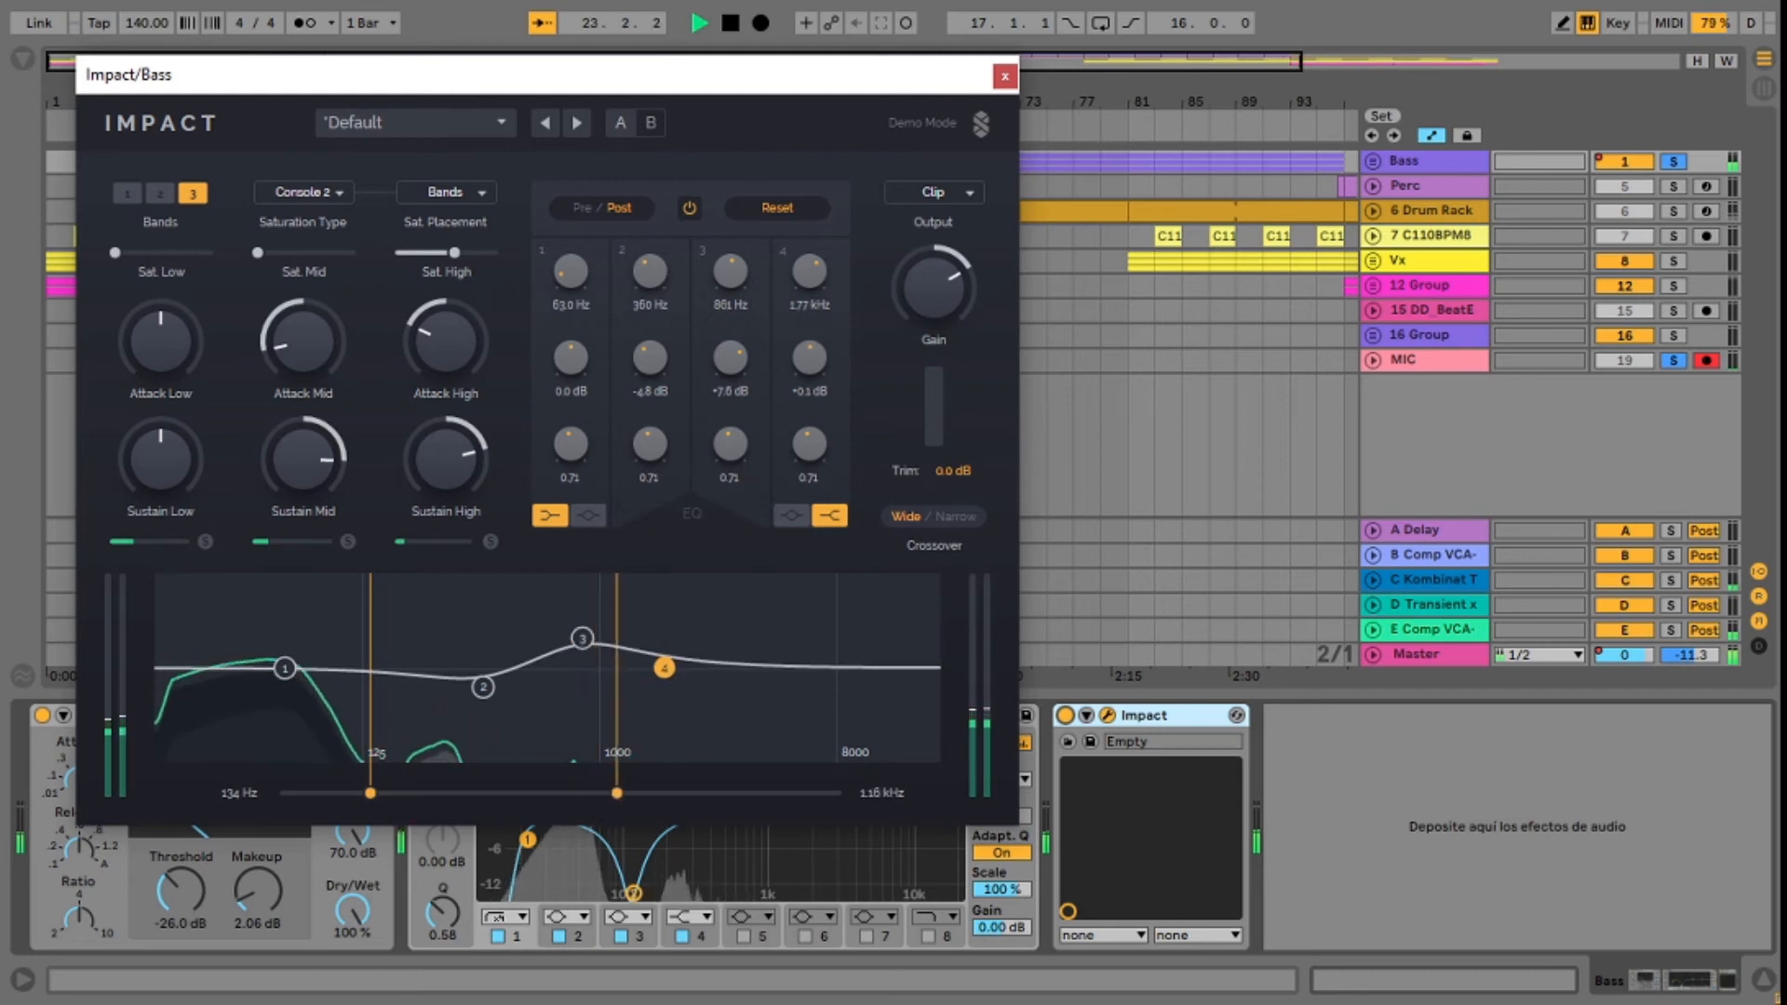
Step: Set EQ band 3 to about 7.3 dB at 777 Hz with Q 1.37 and boost band 4 by about 8.4 dB at 1.85 kHz
left_click(583, 640)
mouse_move(730, 446)
left_mouse_down()
mouse_move(731, 479)
mouse_move(730, 419)
left_mouse_up()
left_click_drag(581, 640, 571, 635)
left_click(665, 667)
left_click_drag(665, 668, 669, 635)
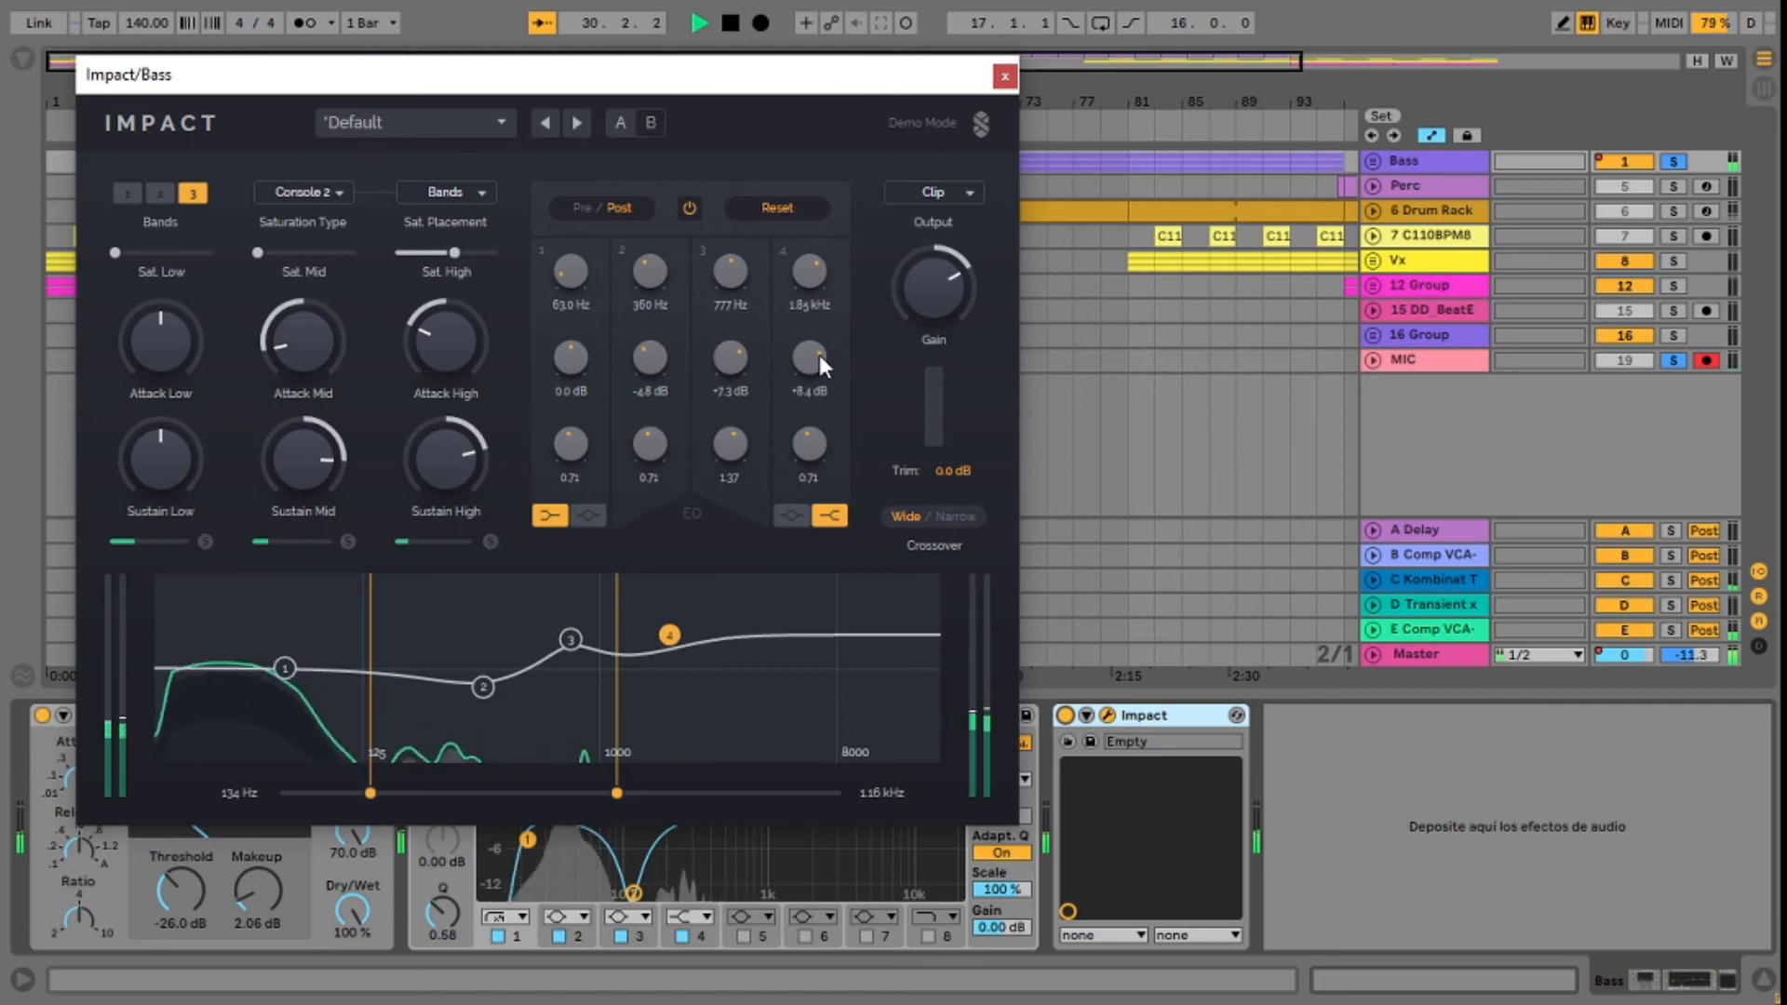
key("space")
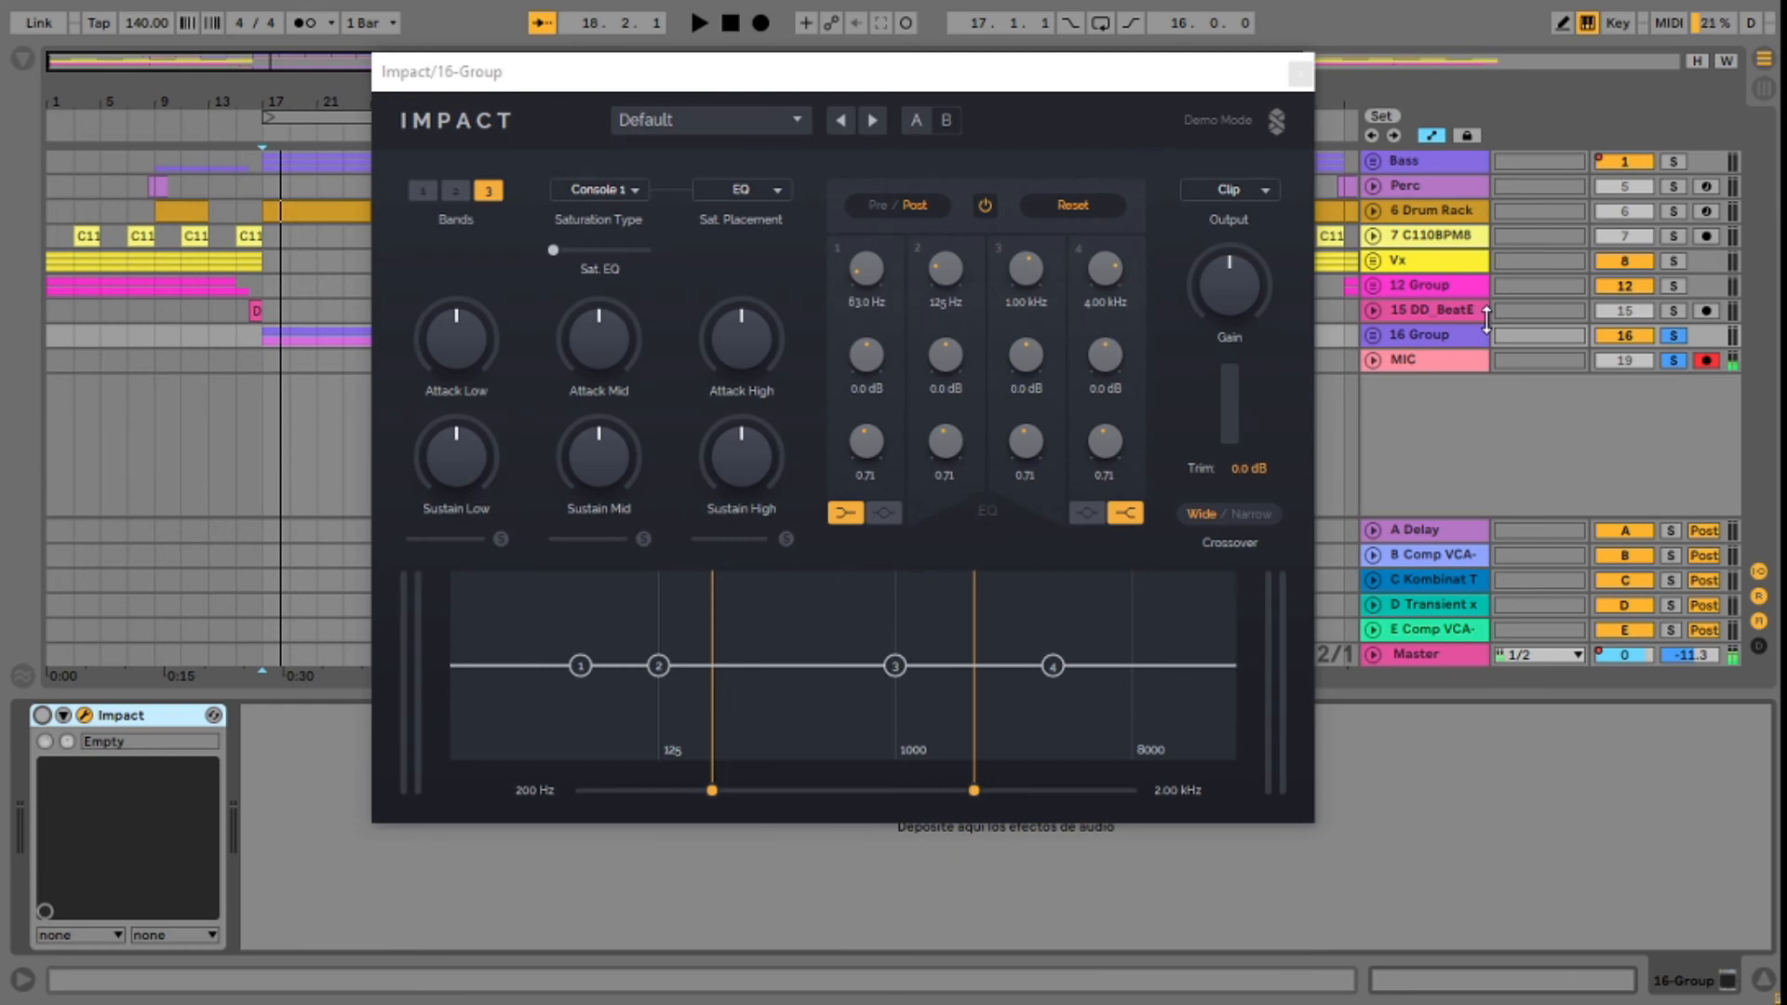
Step: Play the soloed 16 Group from bar 17 with Impact off, bringing its clips into view beside the plug-in window
left_click_drag(1011, 62, 1395, 88)
left_click_drag(319, 86, 327, 402)
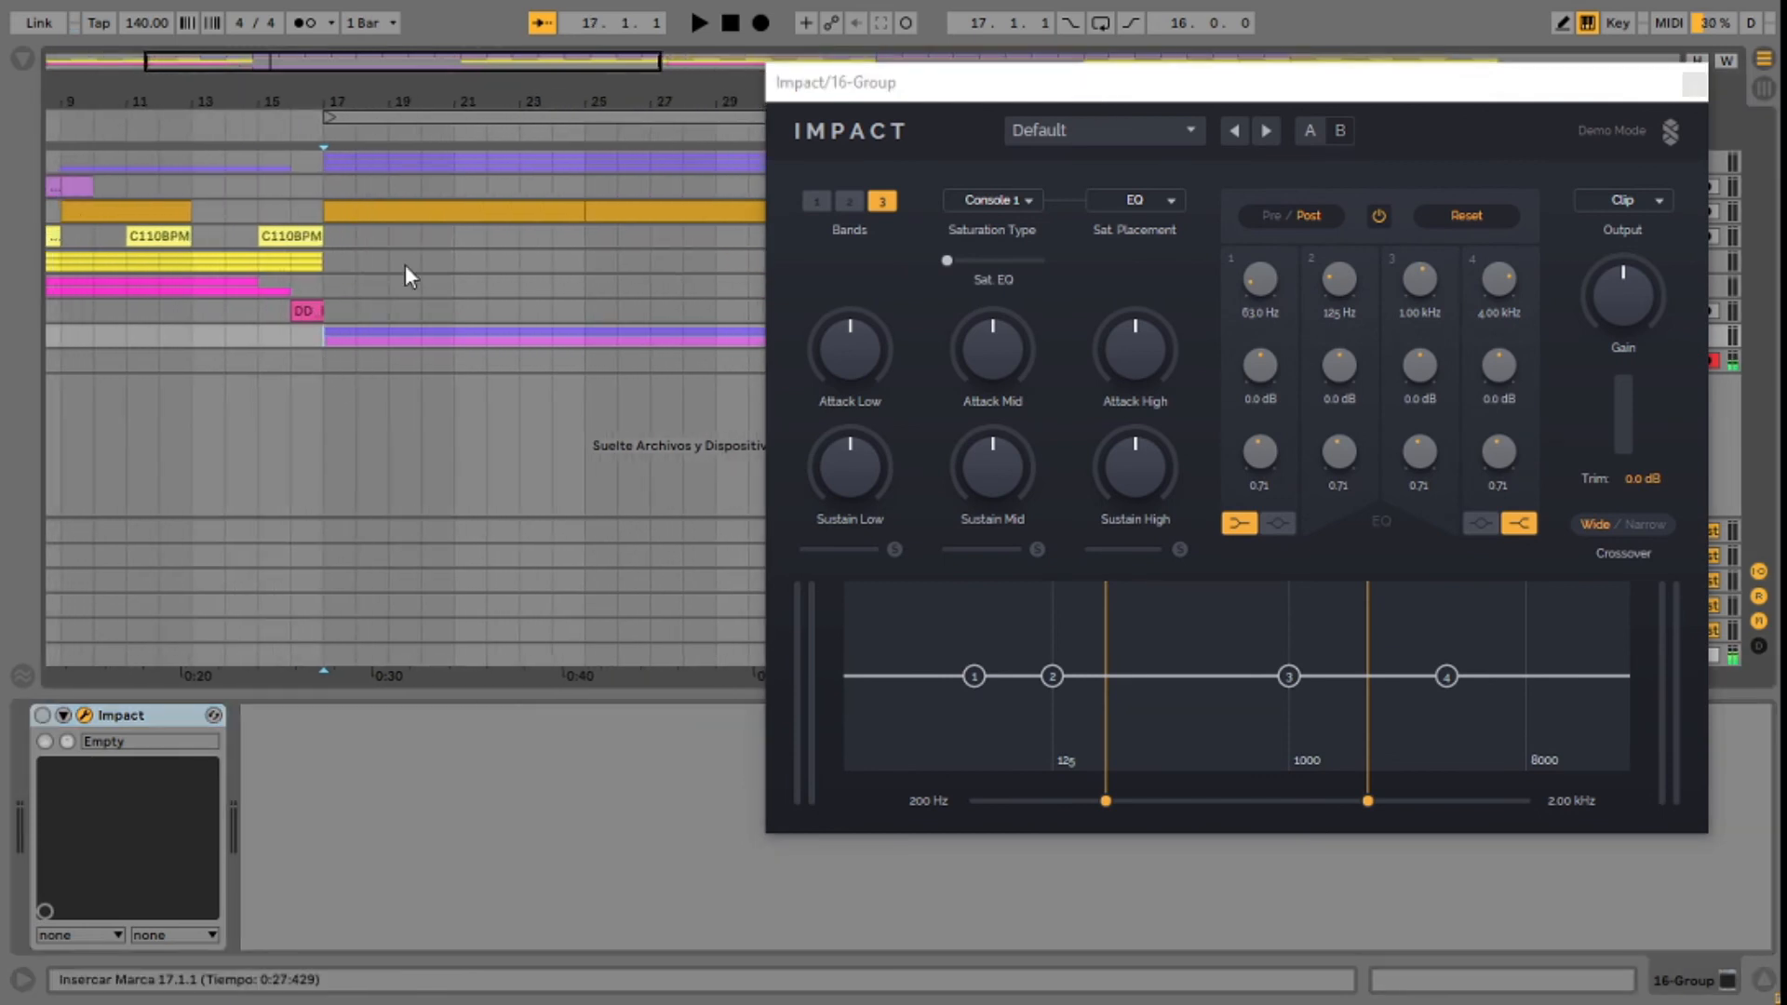
left_click_drag(437, 88, 259, 95)
key("space")
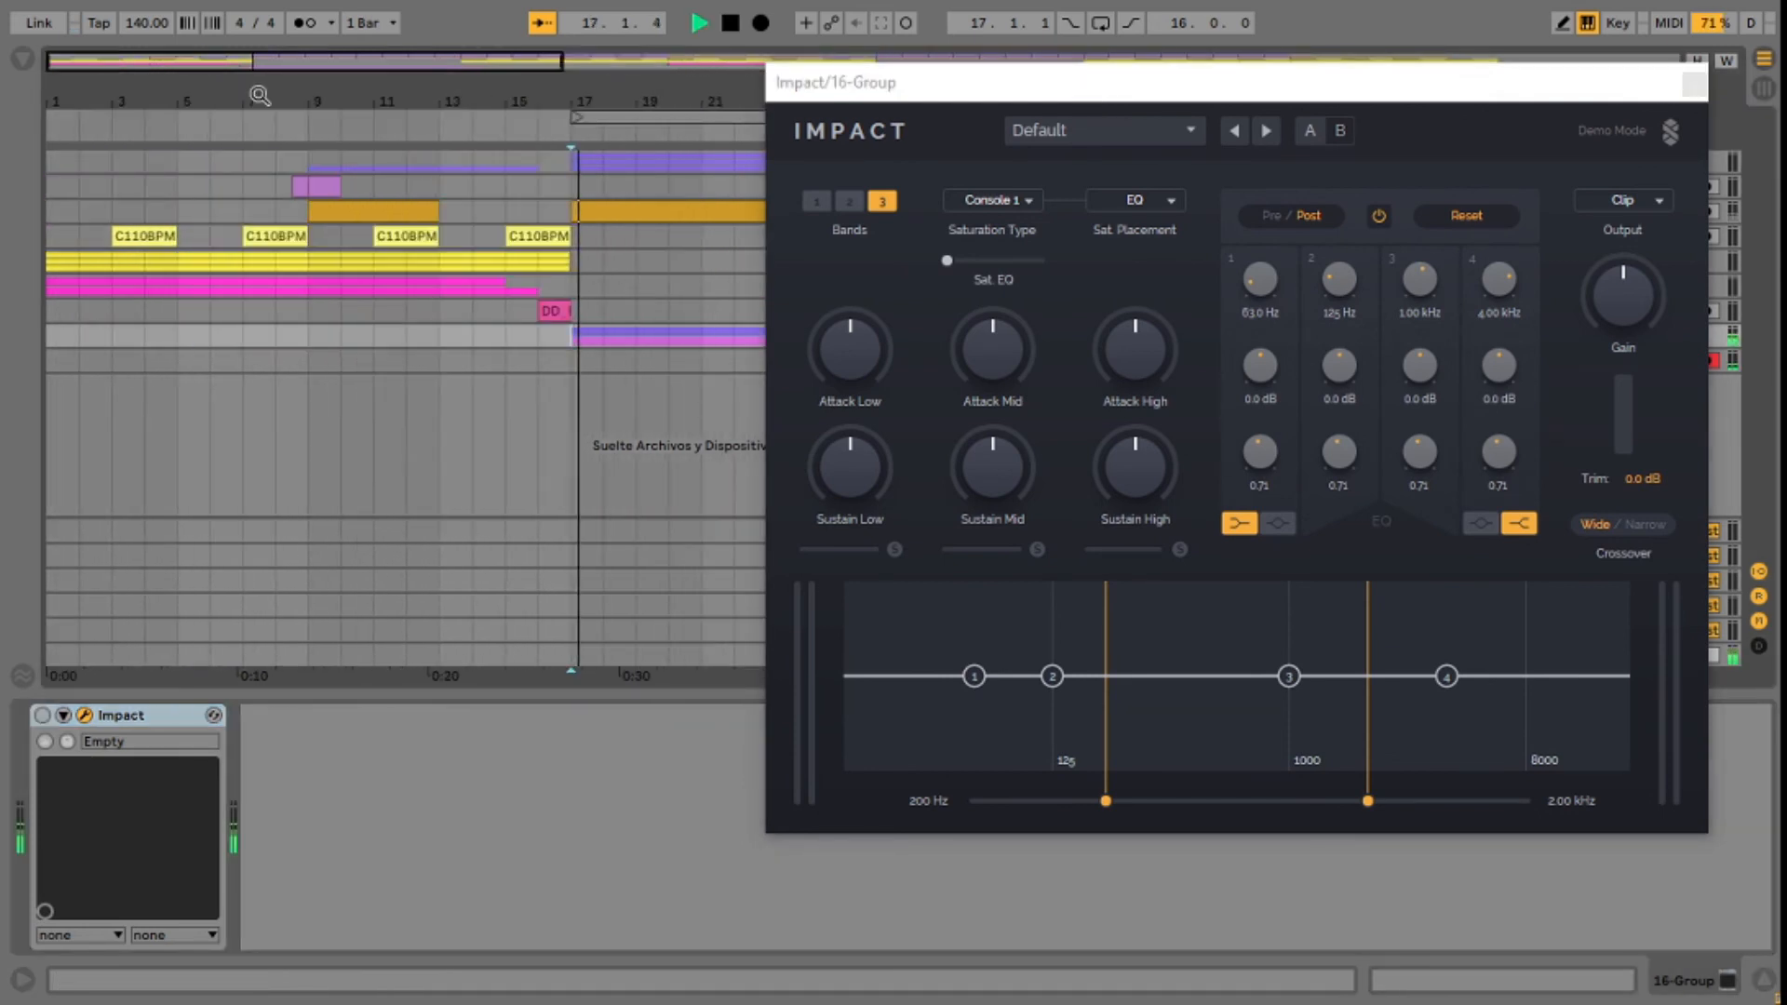
left_click_drag(933, 86, 316, 206)
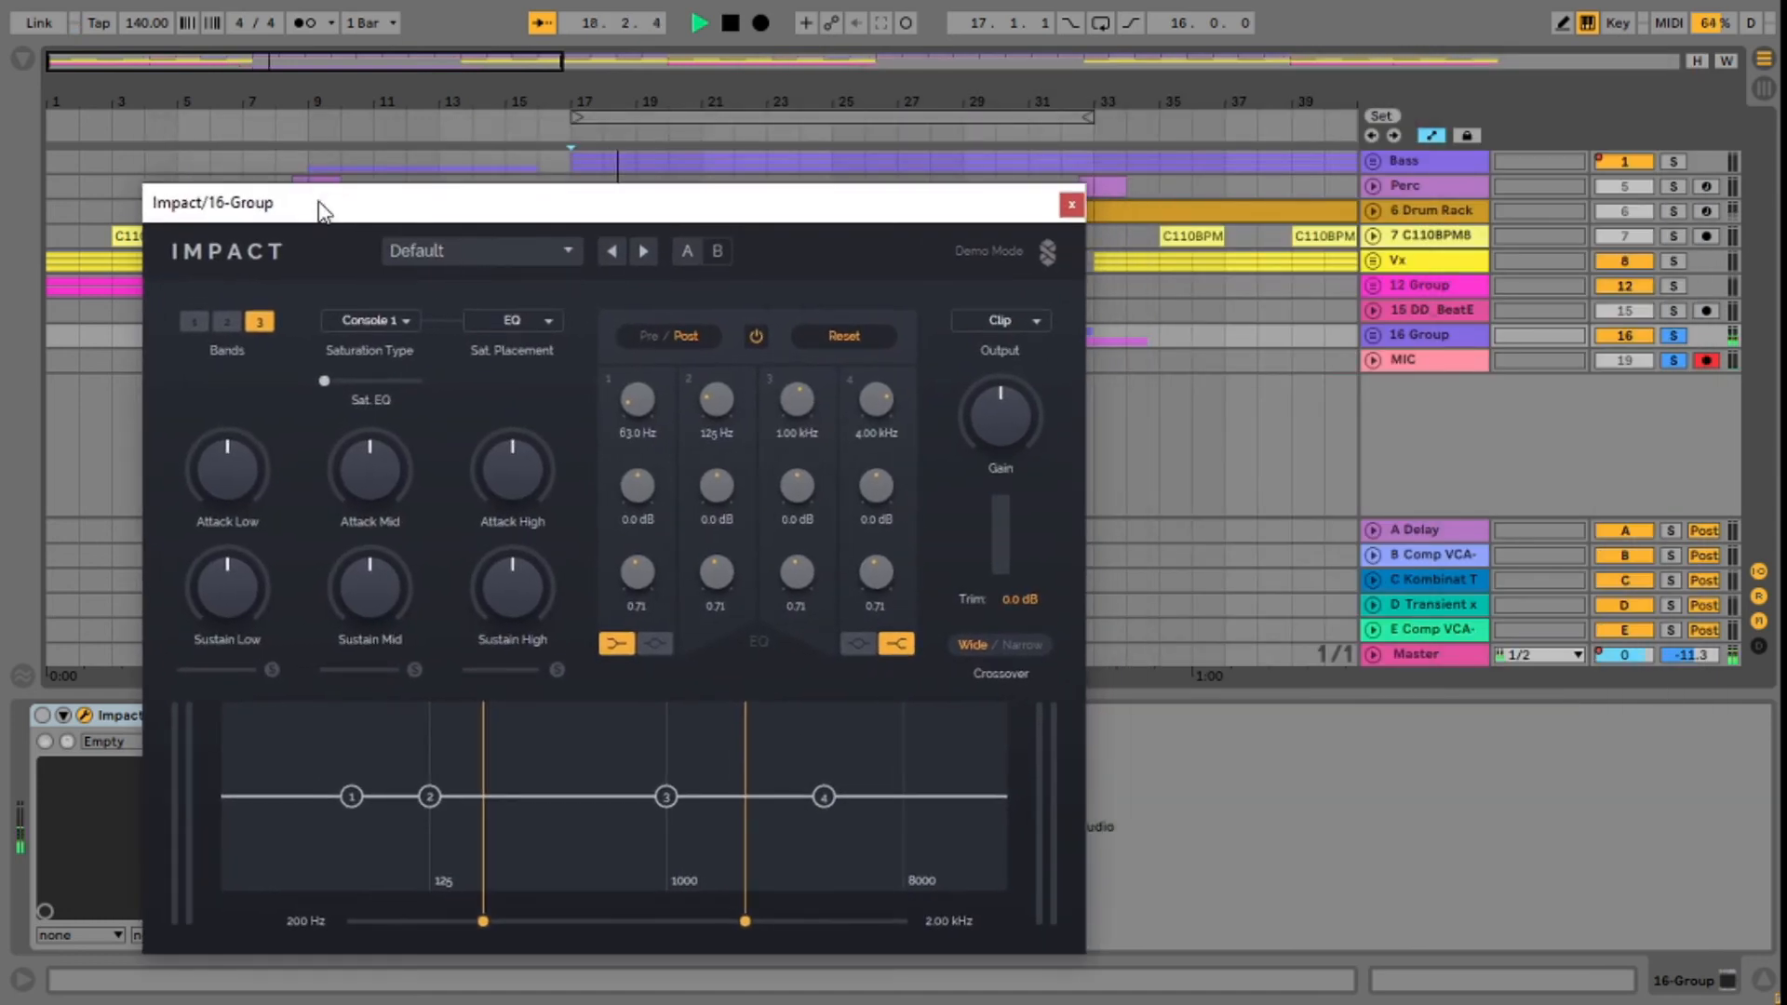
left_click_drag(504, 102, 324, 106)
left_click_drag(369, 212, 974, 90)
left_click_drag(569, 101, 427, 100)
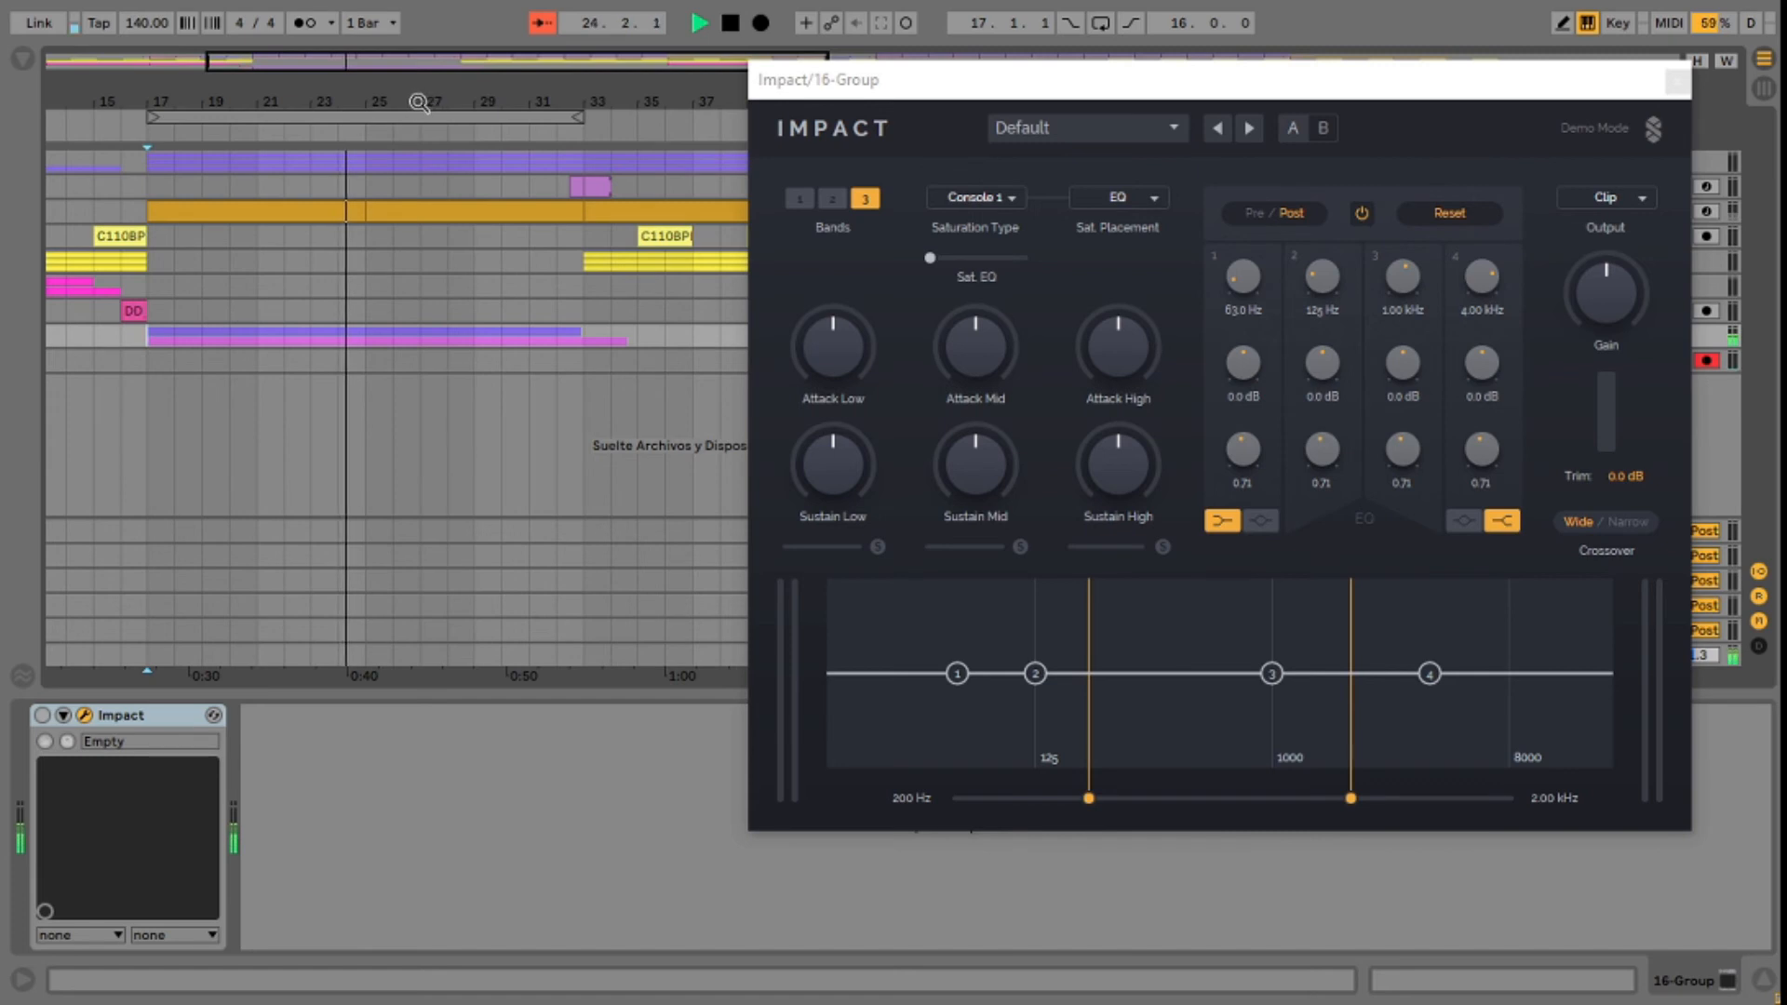
Step: Replay the 16 Group from bar 17 with Impact on, raising Attack Mid and lowering Sustain Mid to -9.7 dB
left_click(156, 359)
key("space")
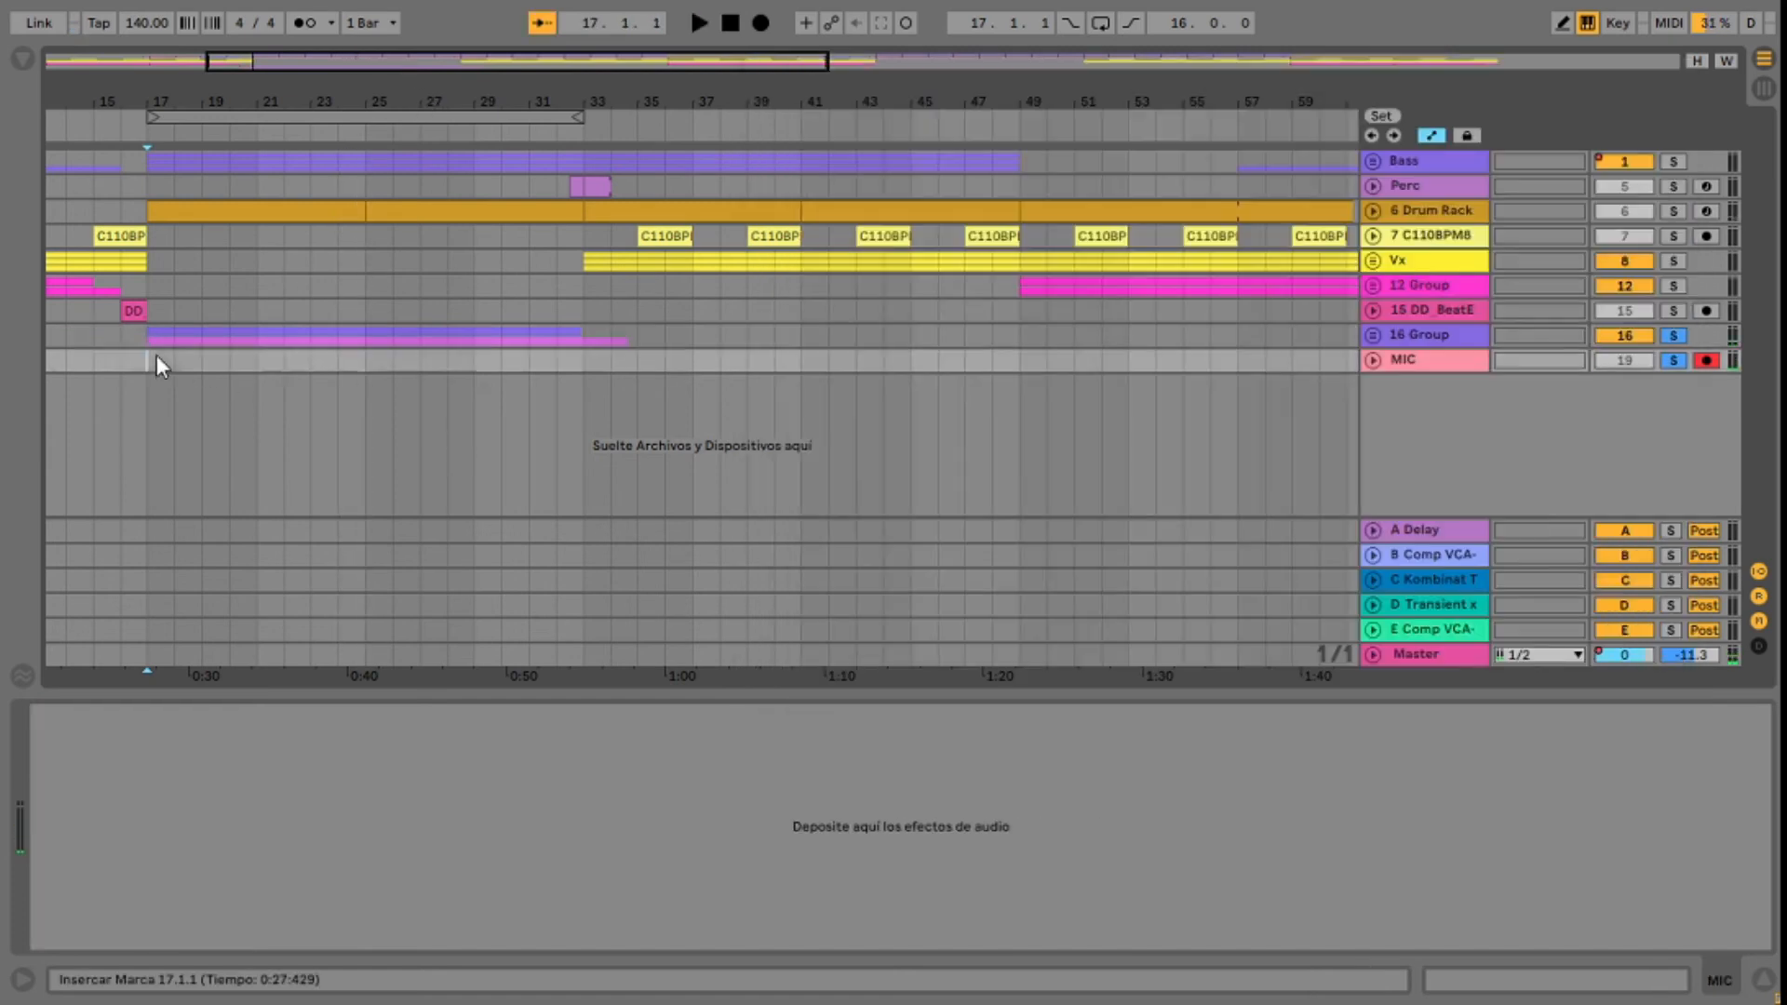
left_click(1432, 331)
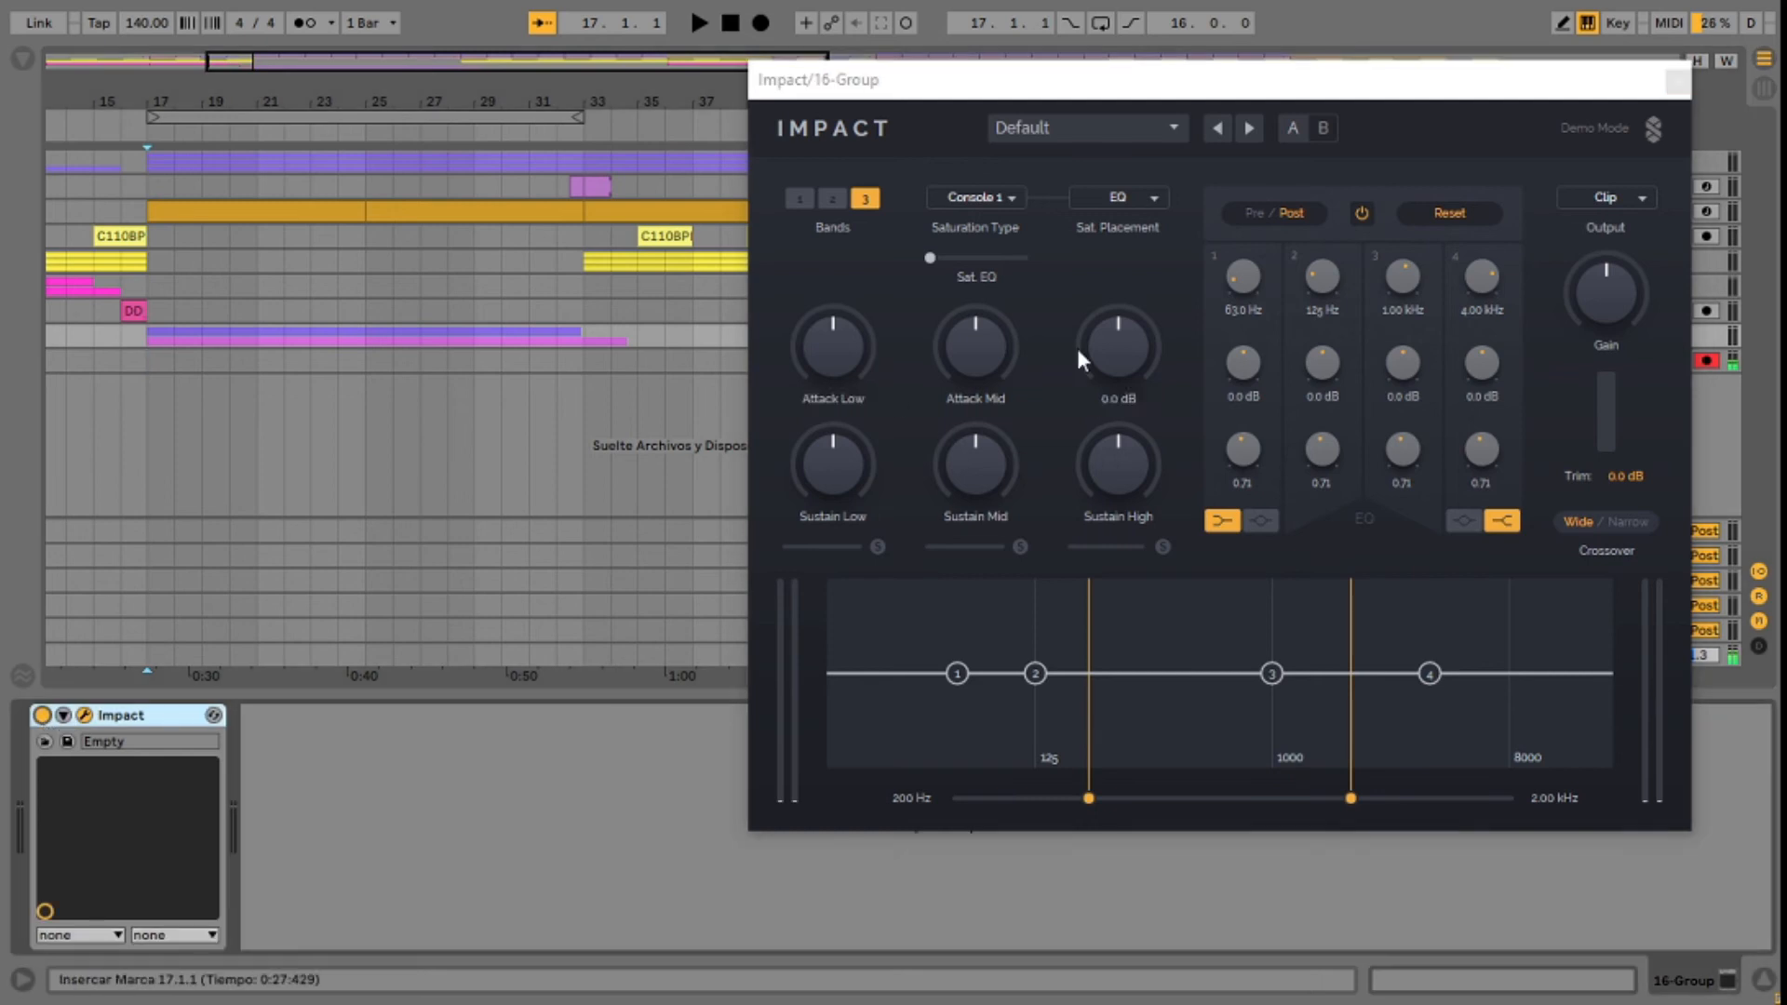
key("space")
left_click_drag(1064, 80, 876, 80)
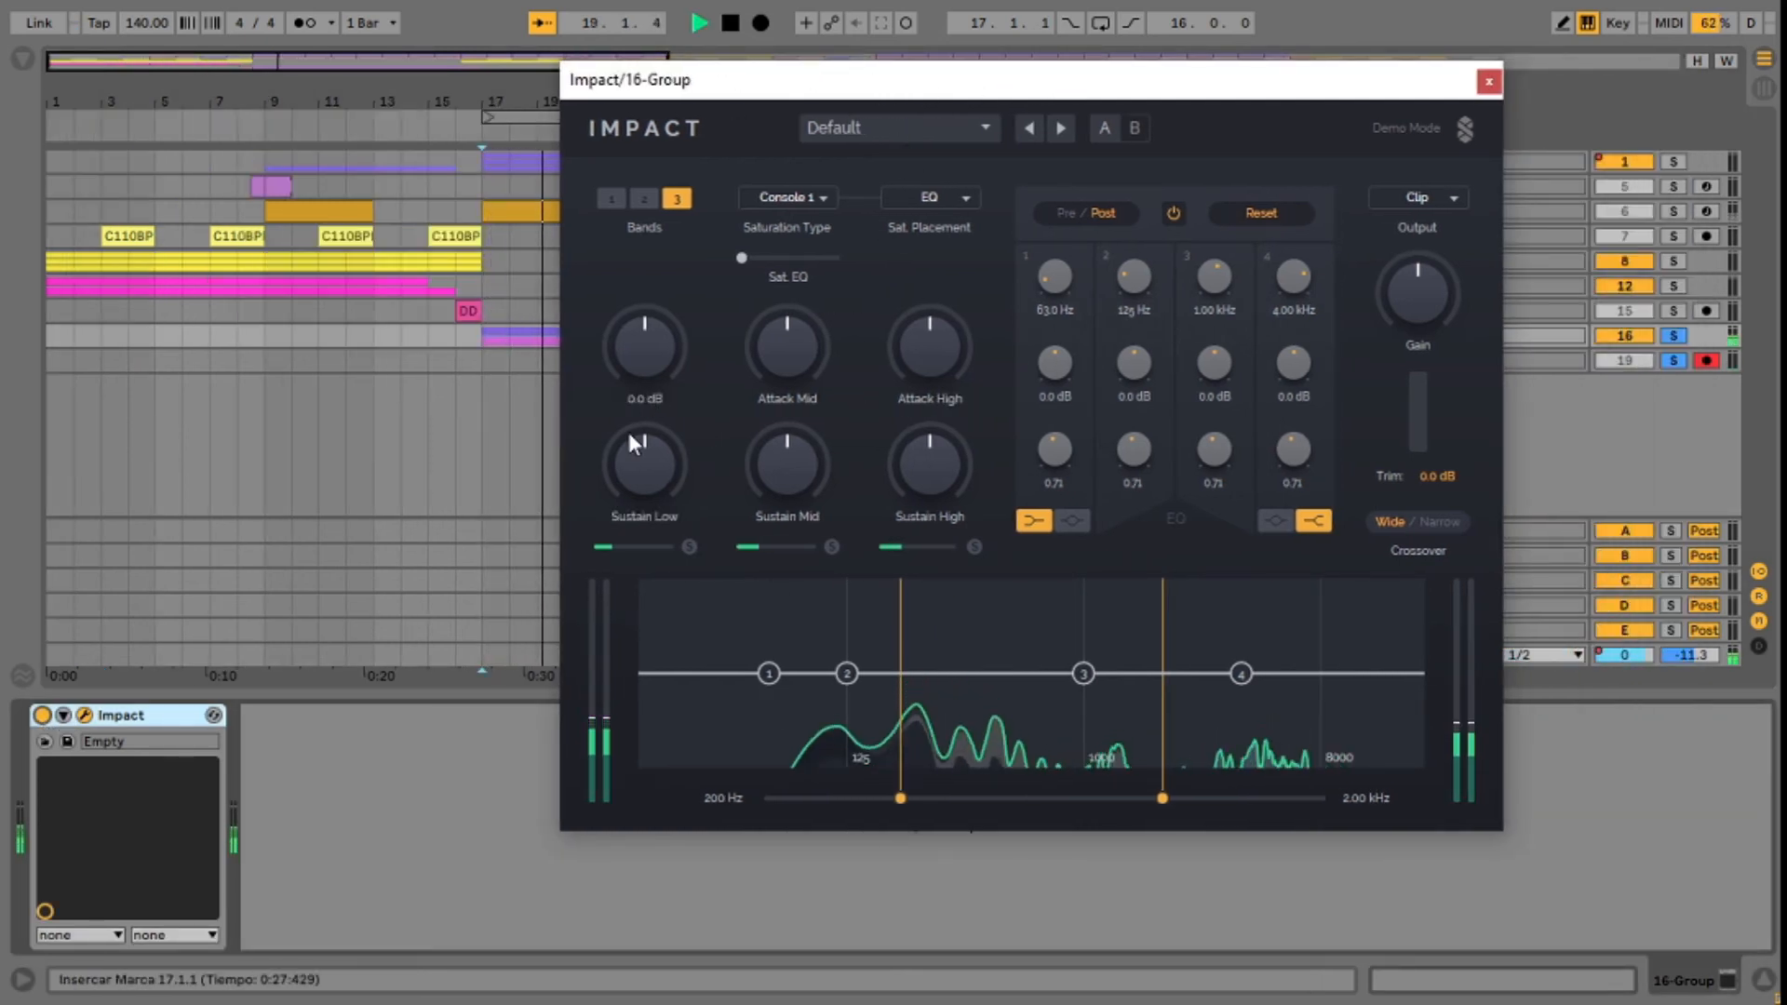
left_click_drag(790, 359, 790, 288)
left_click_drag(780, 500, 780, 558)
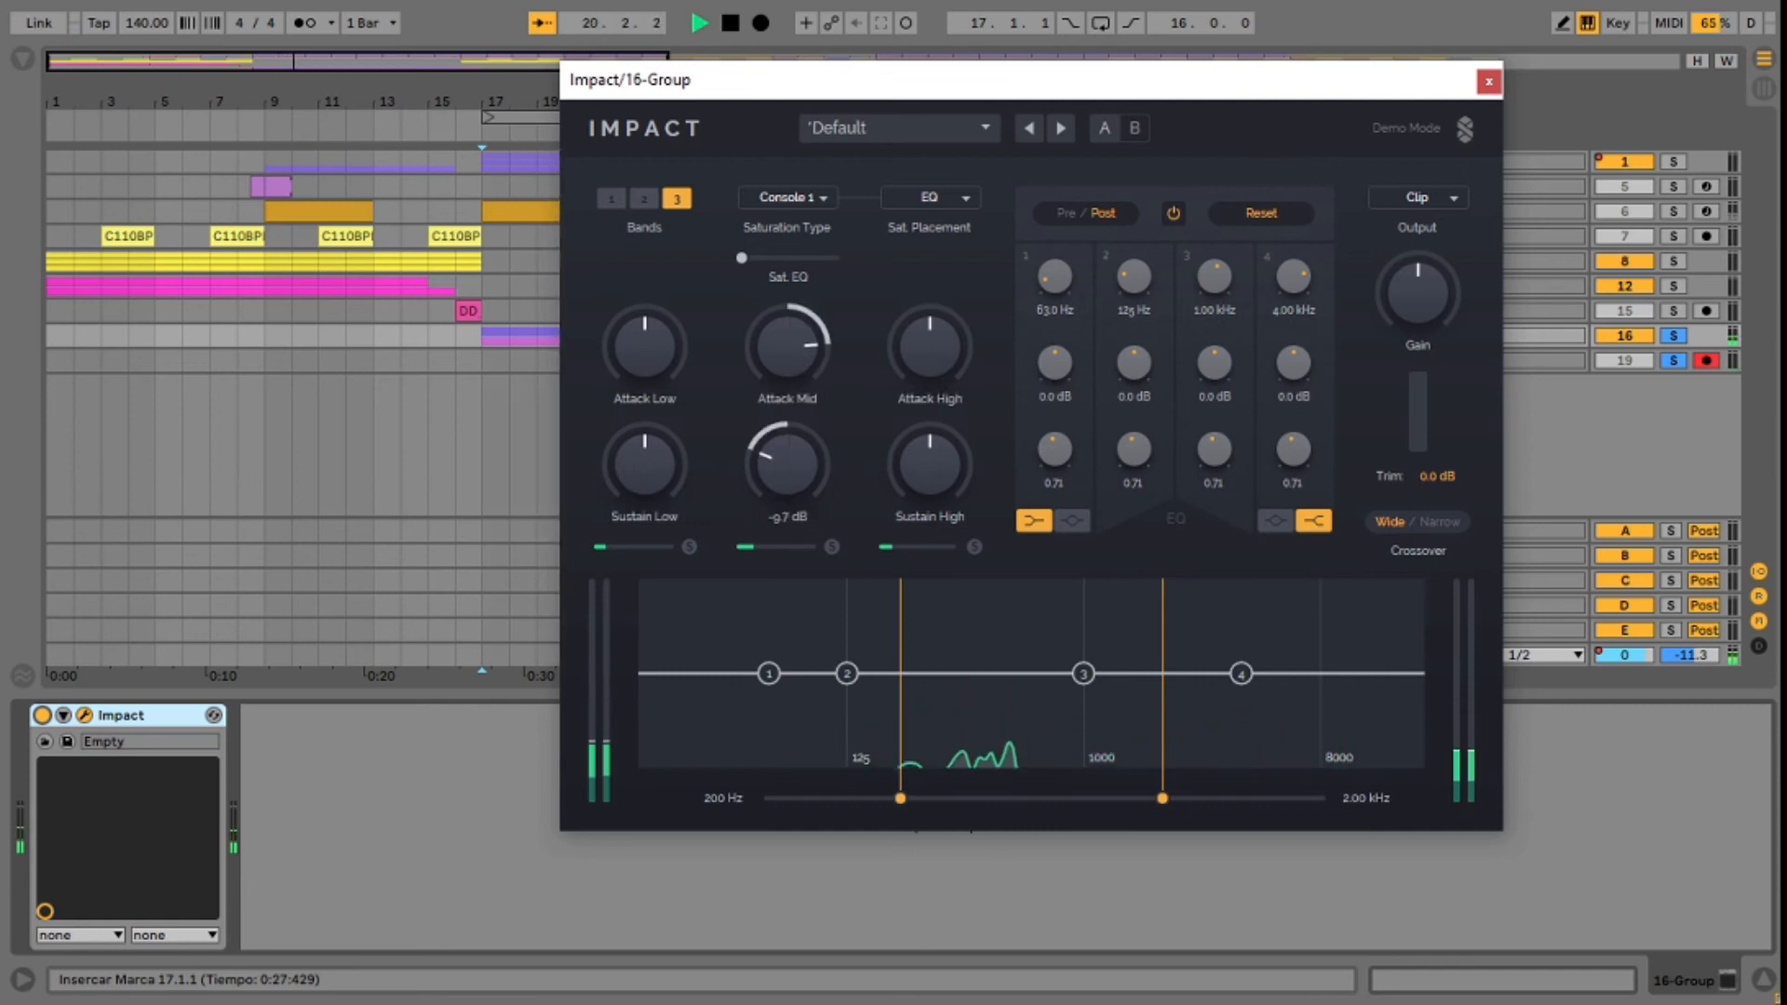
Step: Set the crossovers to 175 Hz and 1.66 kHz and boost EQ band 3 by about 5.3 dB at 933 Hz
left_click_drag(900, 798, 885, 799)
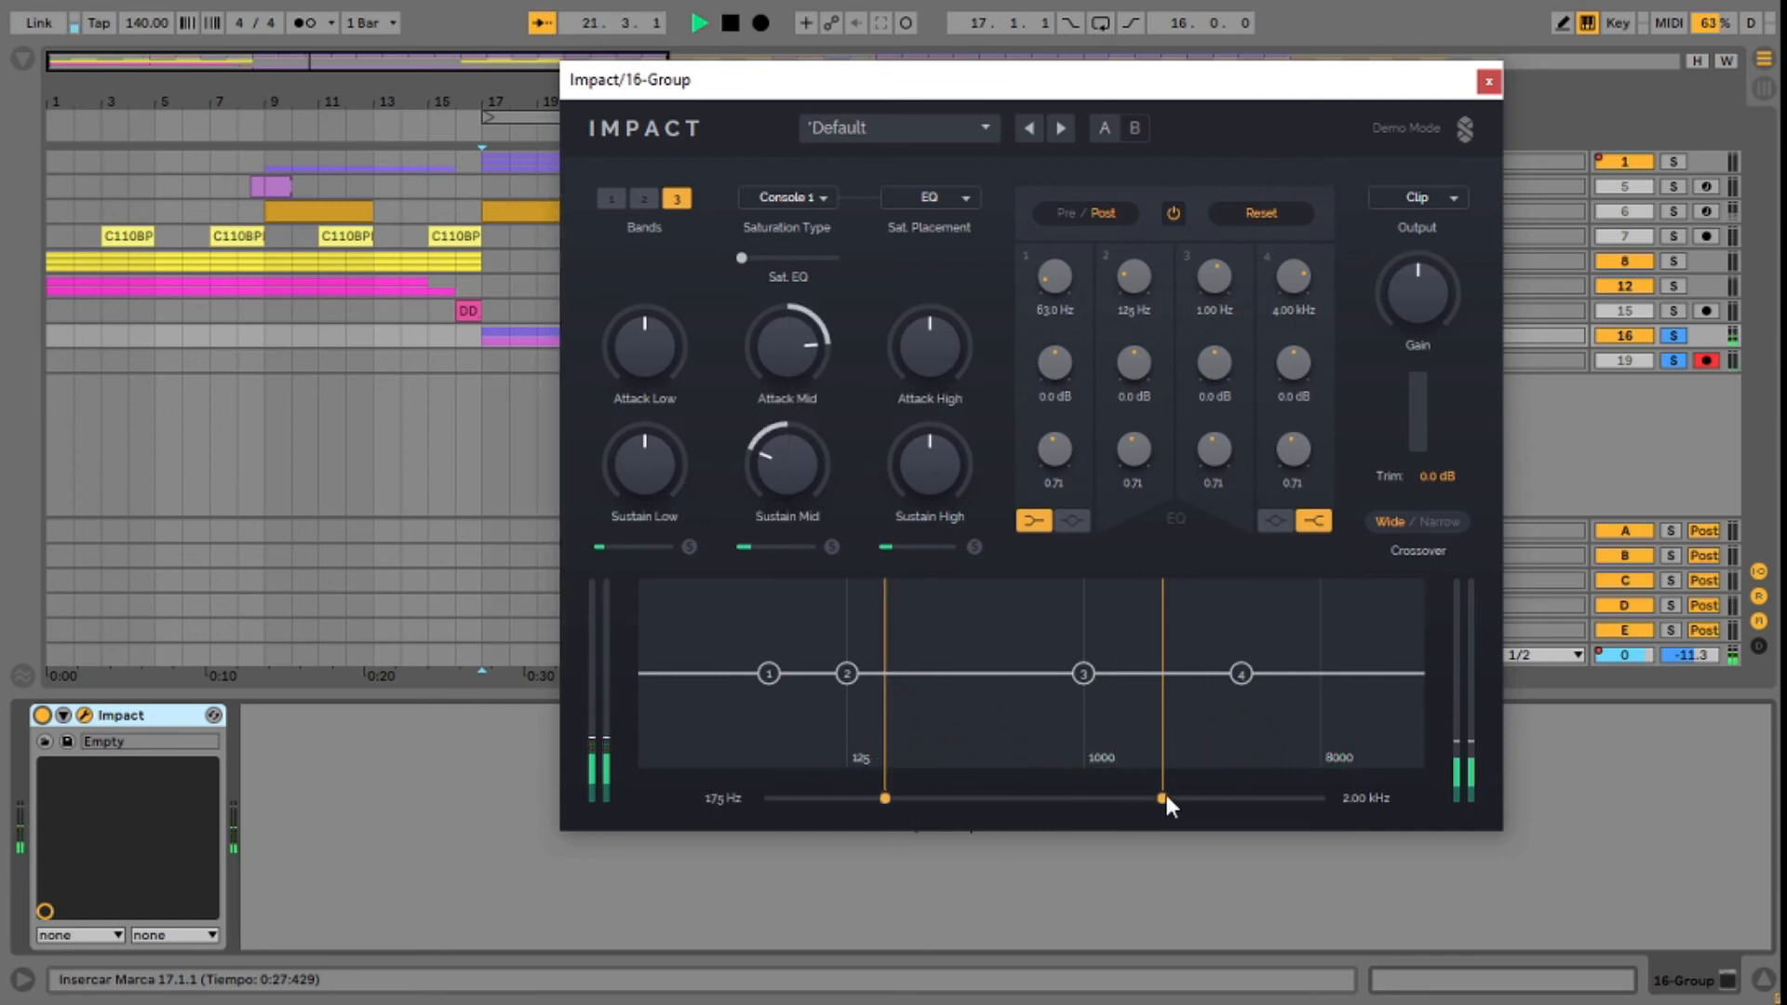
mouse_move(1084, 675)
left_mouse_down()
mouse_move(1069, 610)
mouse_move(1072, 650)
left_mouse_up()
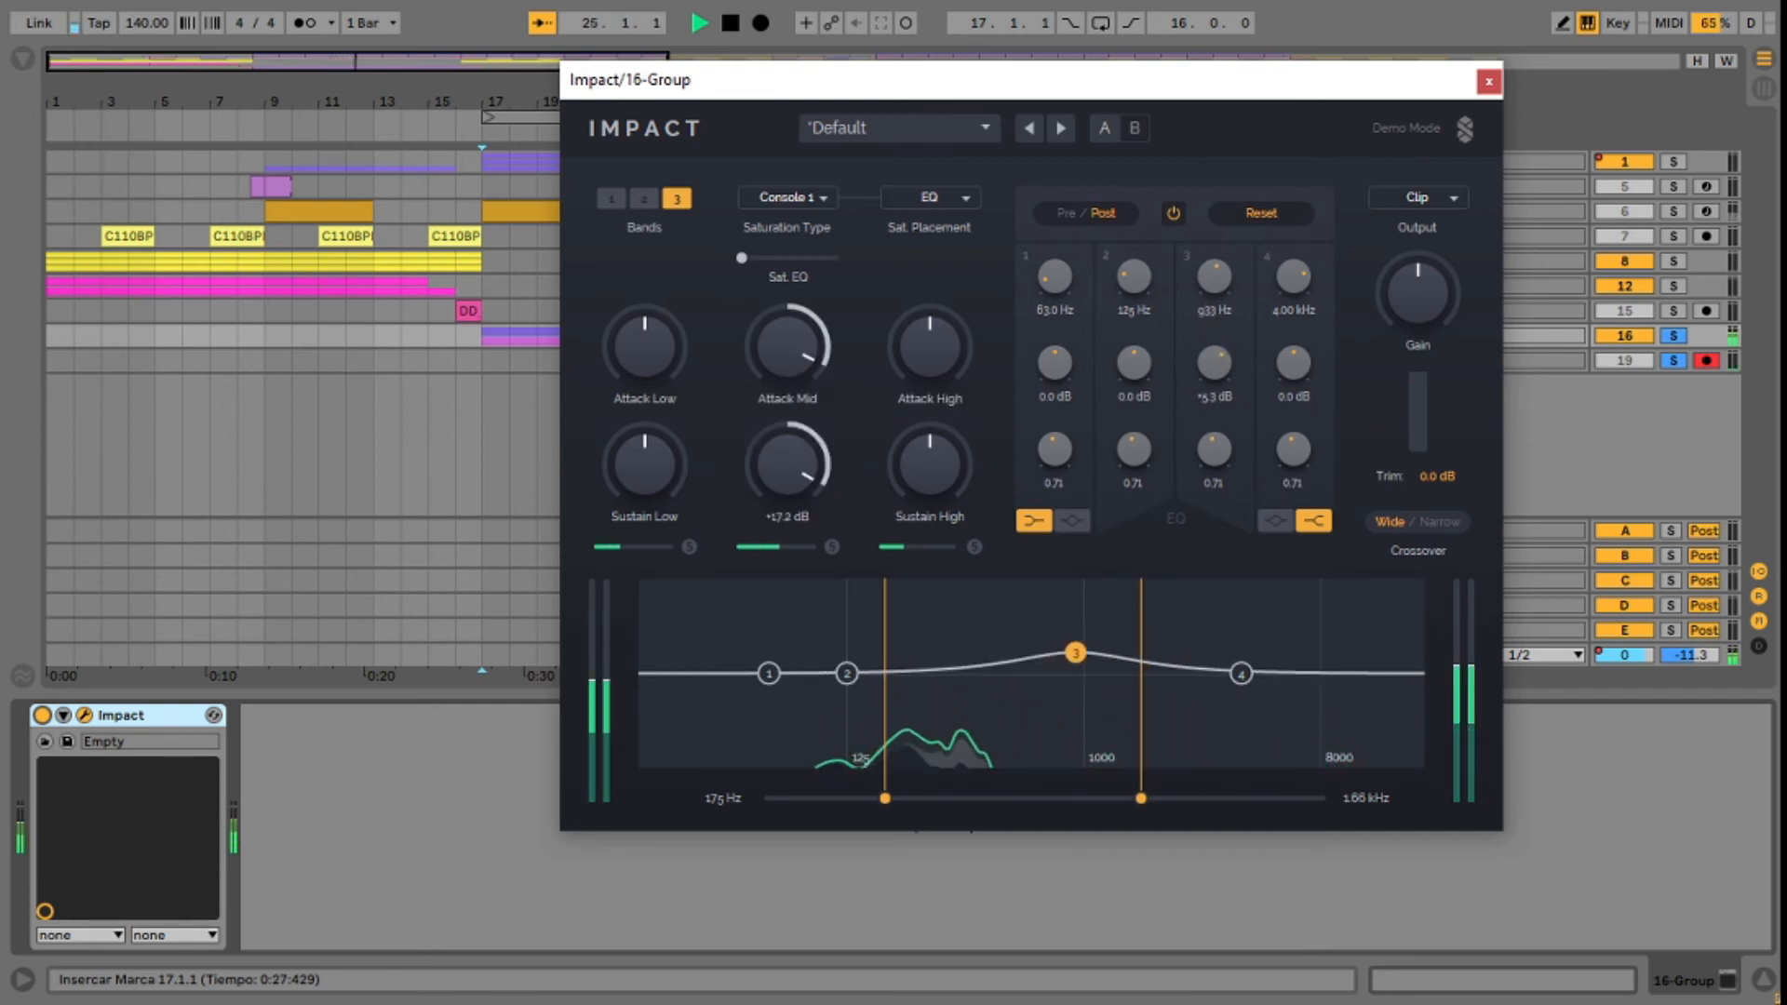
Step: Sweep the mid attack and sustain during playback, settling Attack Mid at about +7.4 dB and slightly raising Sustain Mid and Attack High
left_click_drag(789, 355, 789, 496)
key("space")
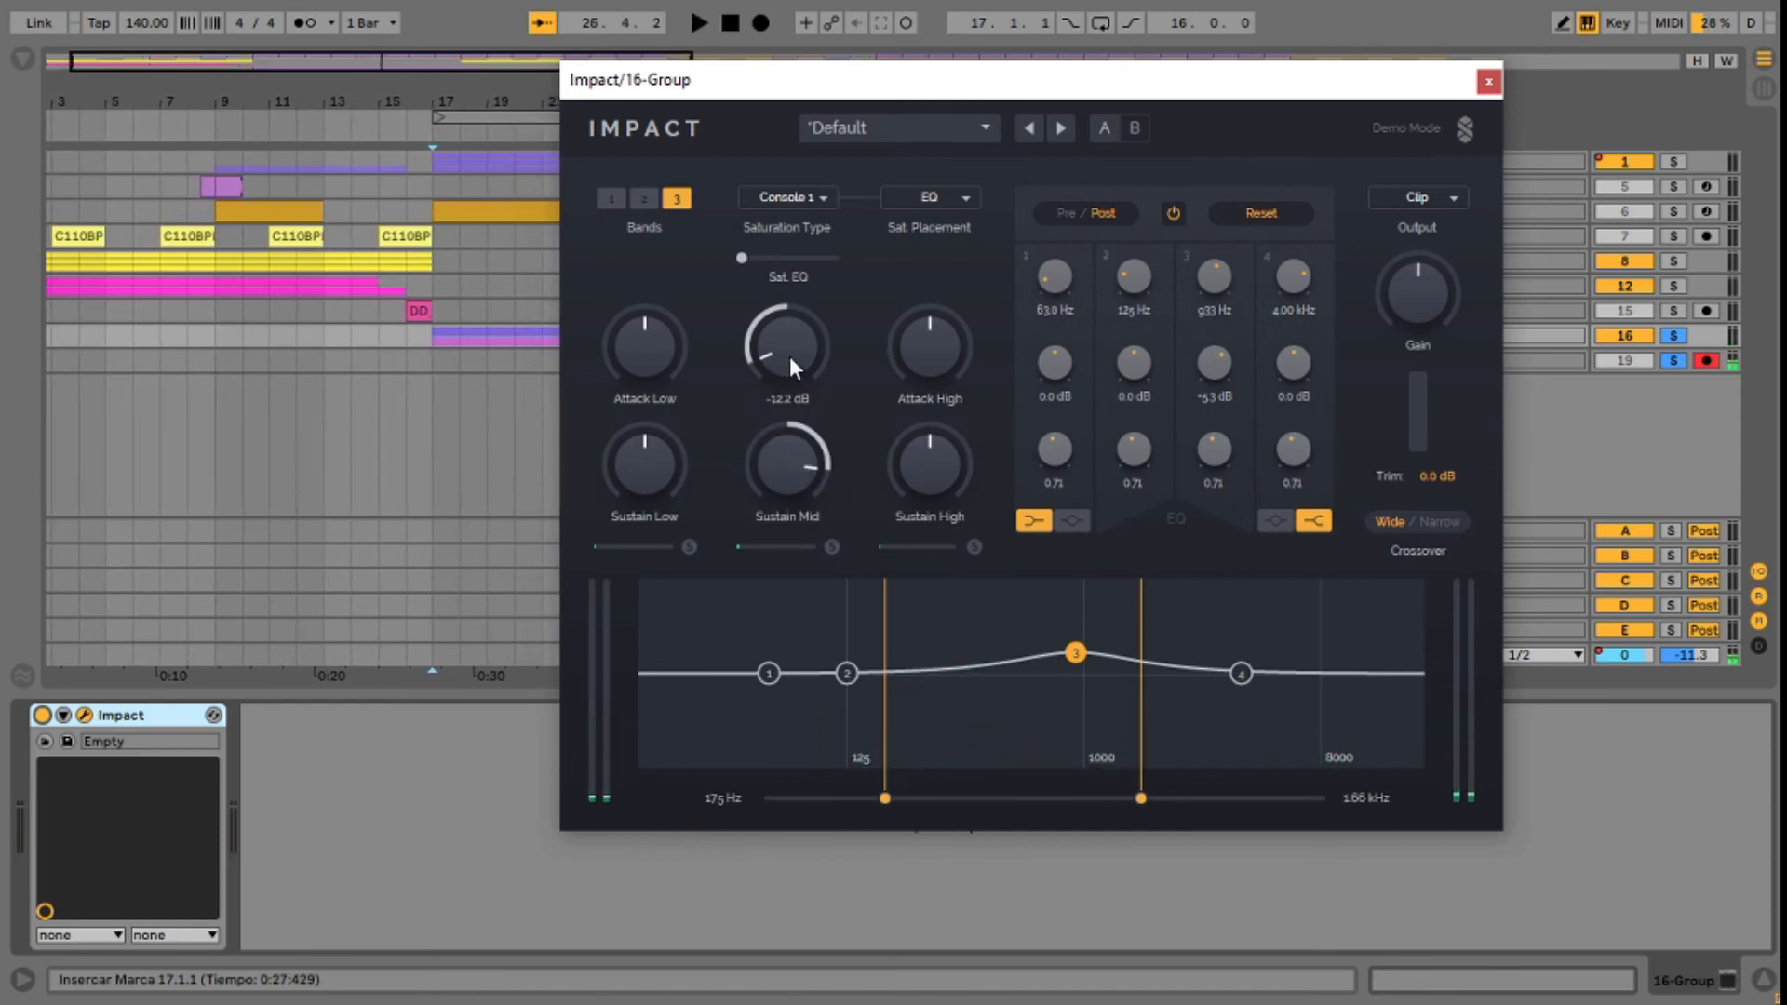
key("space")
left_click_drag(790, 355, 789, 288)
left_click(780, 395)
left_click(783, 412)
left_click_drag(789, 366, 794, 417)
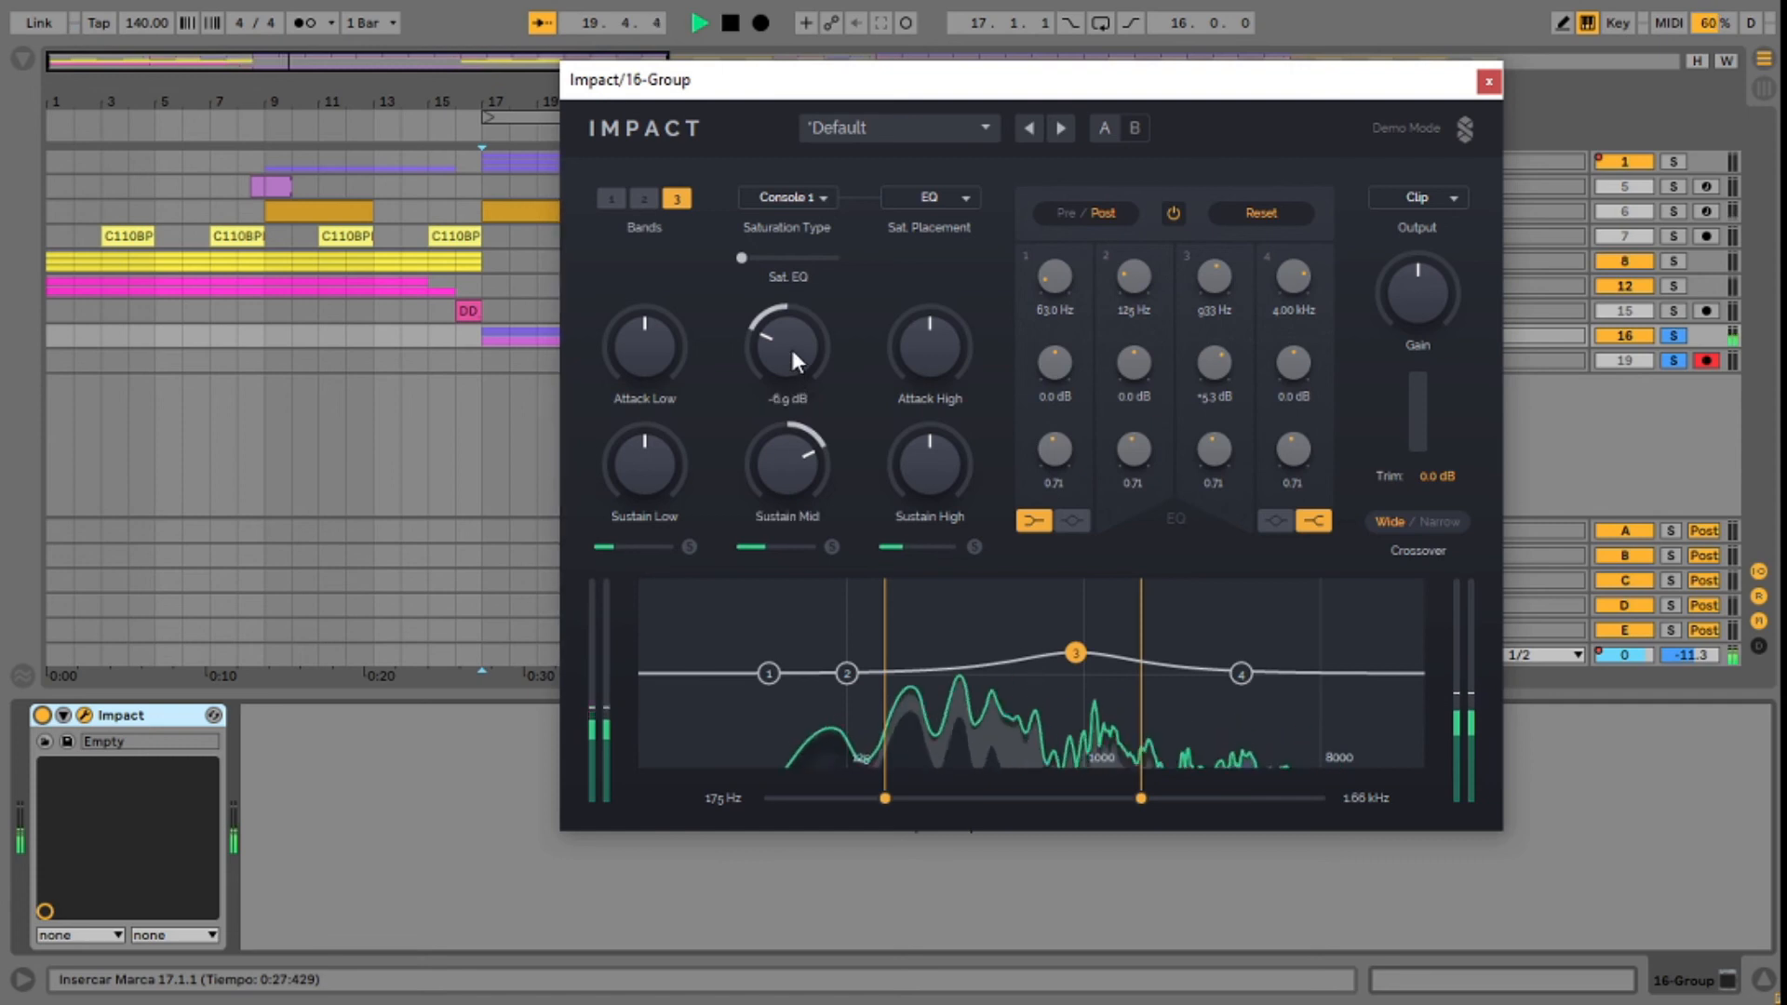
left_click_drag(787, 465, 788, 456)
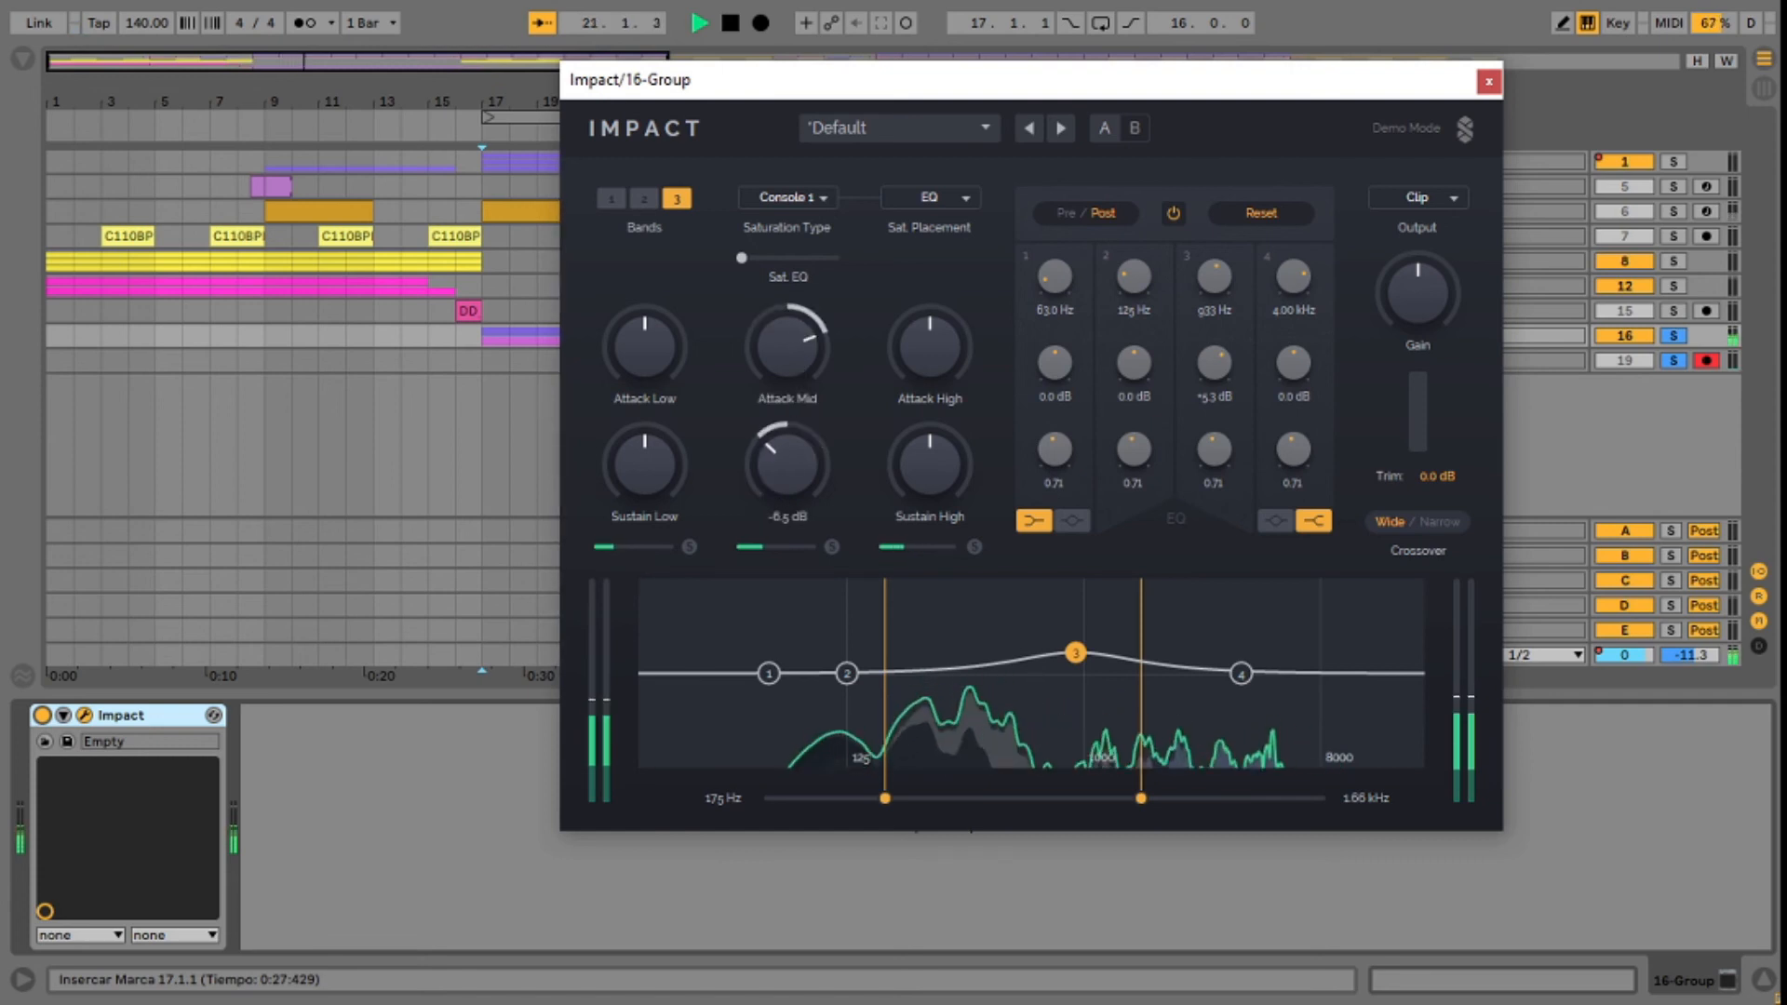
left_click_drag(942, 367, 942, 356)
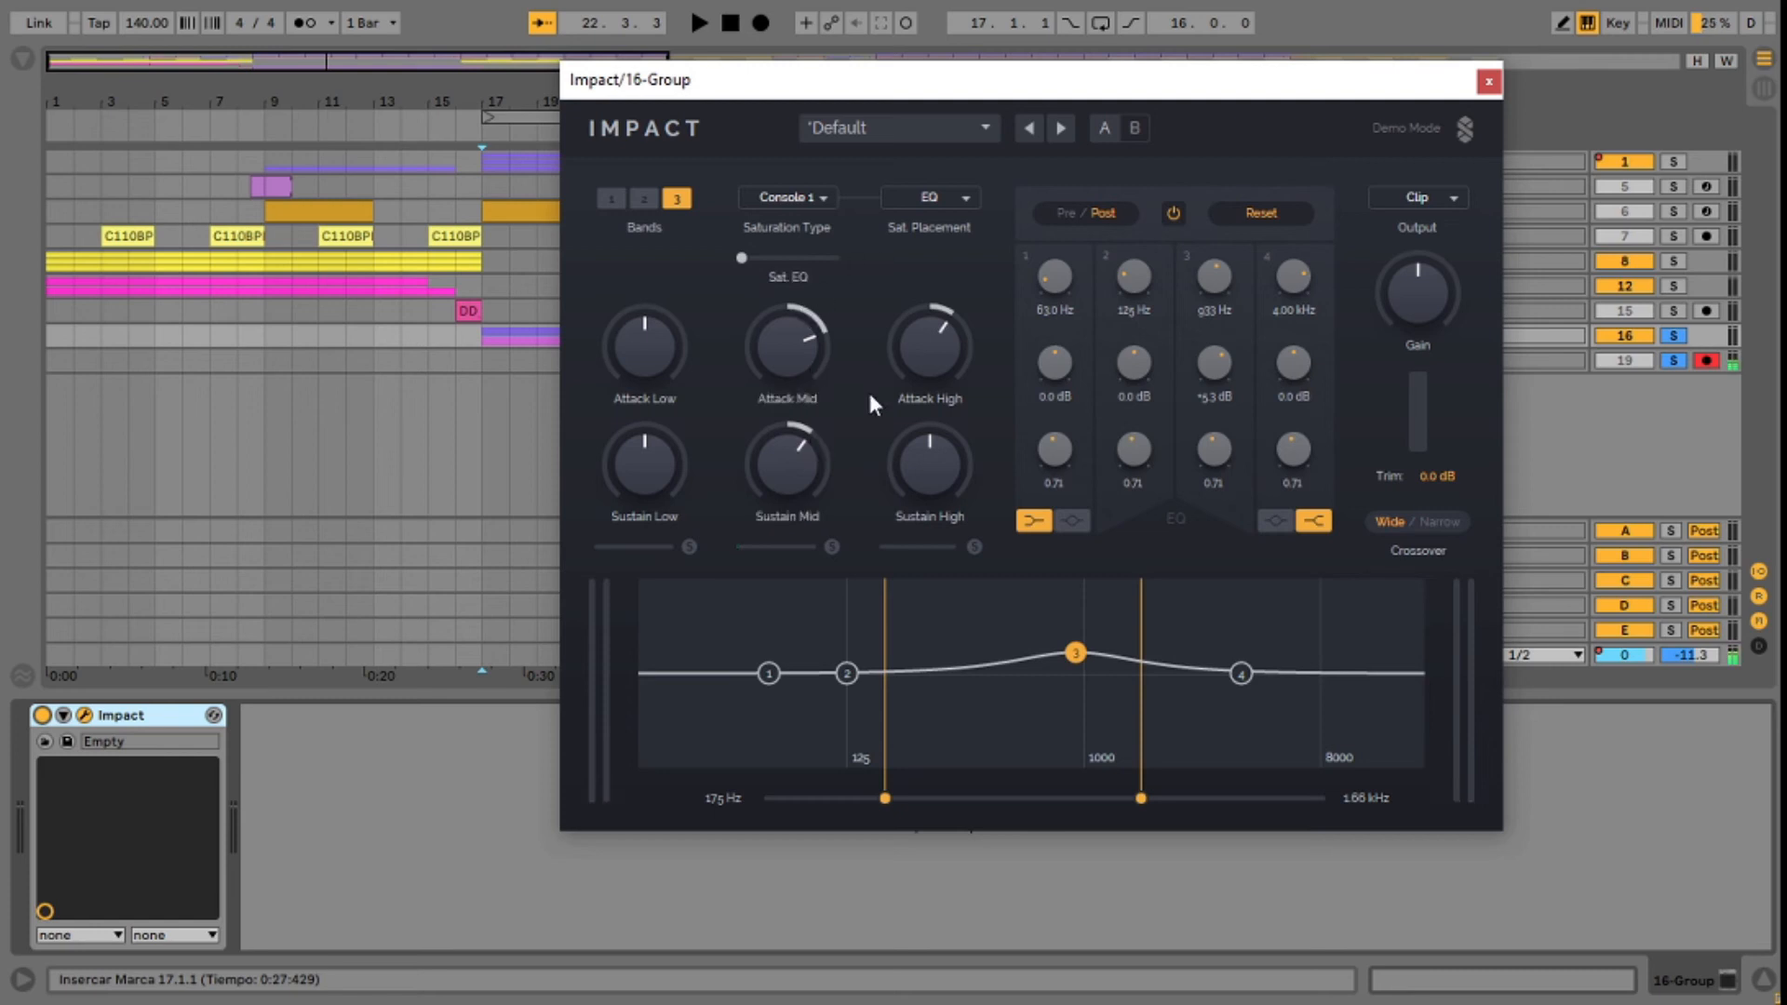
Step: Replay the 16 Group, raise the saturation amount to about 56.5% and choose the Console 2 saturation type
key("space")
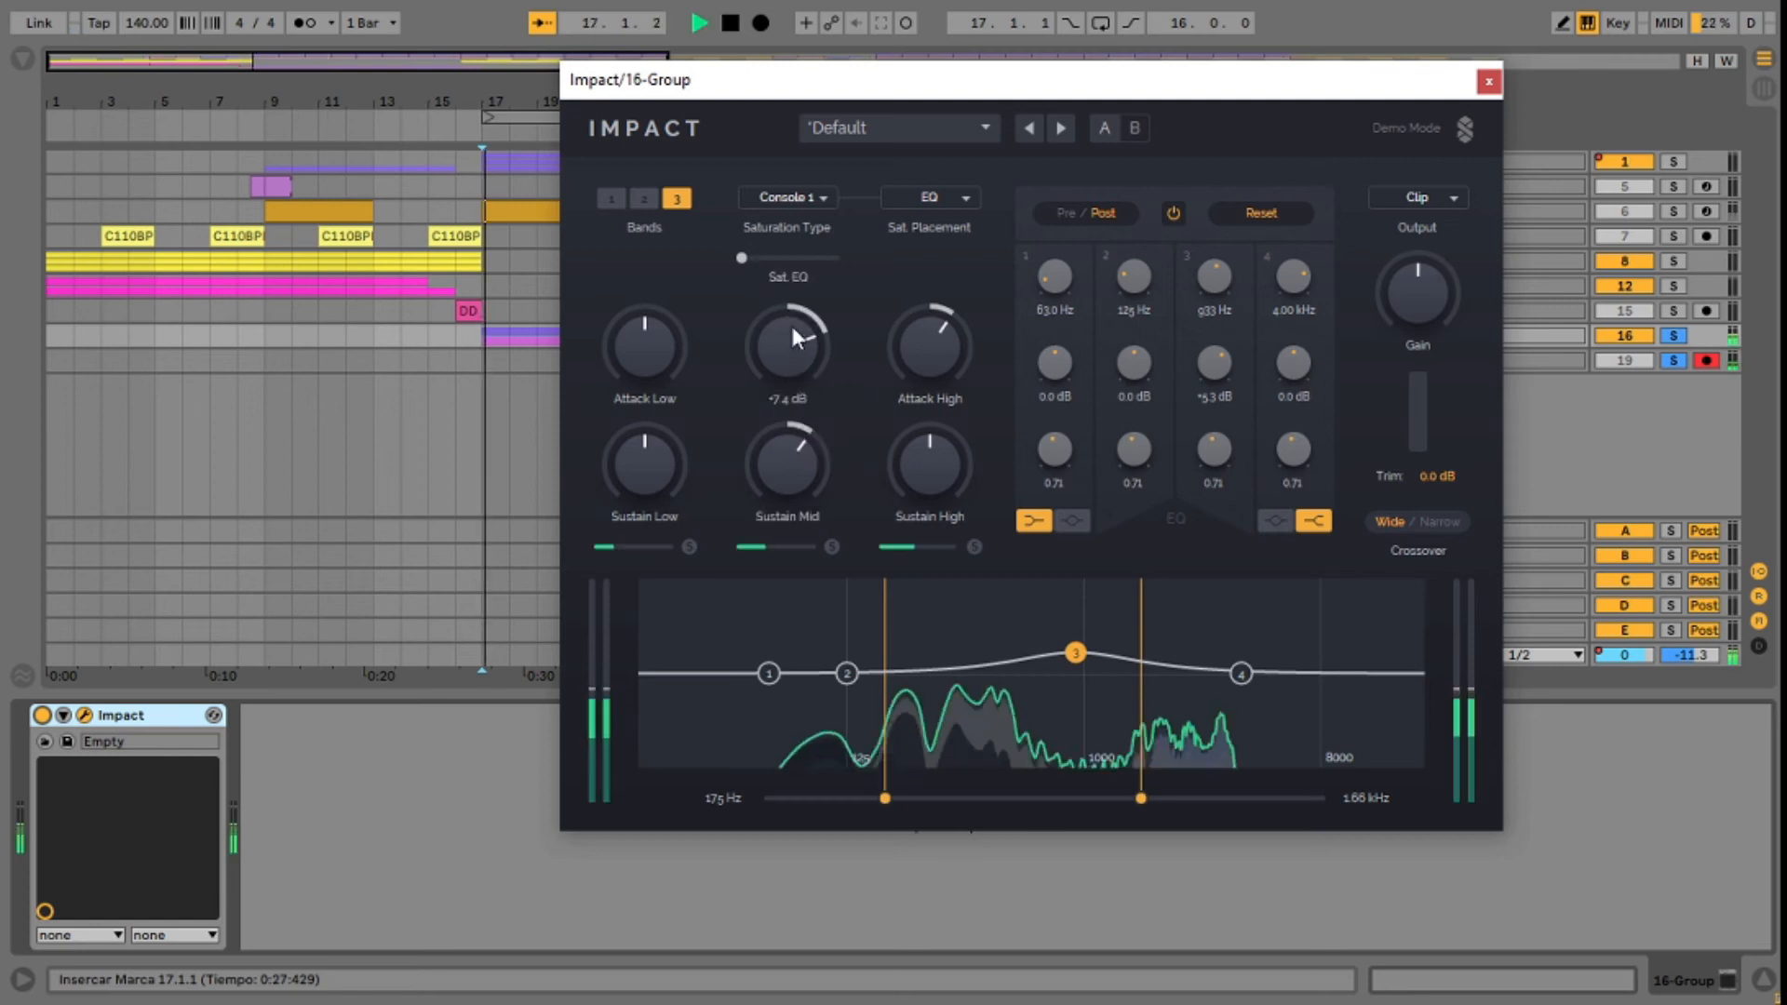
left_click_drag(743, 257, 795, 258)
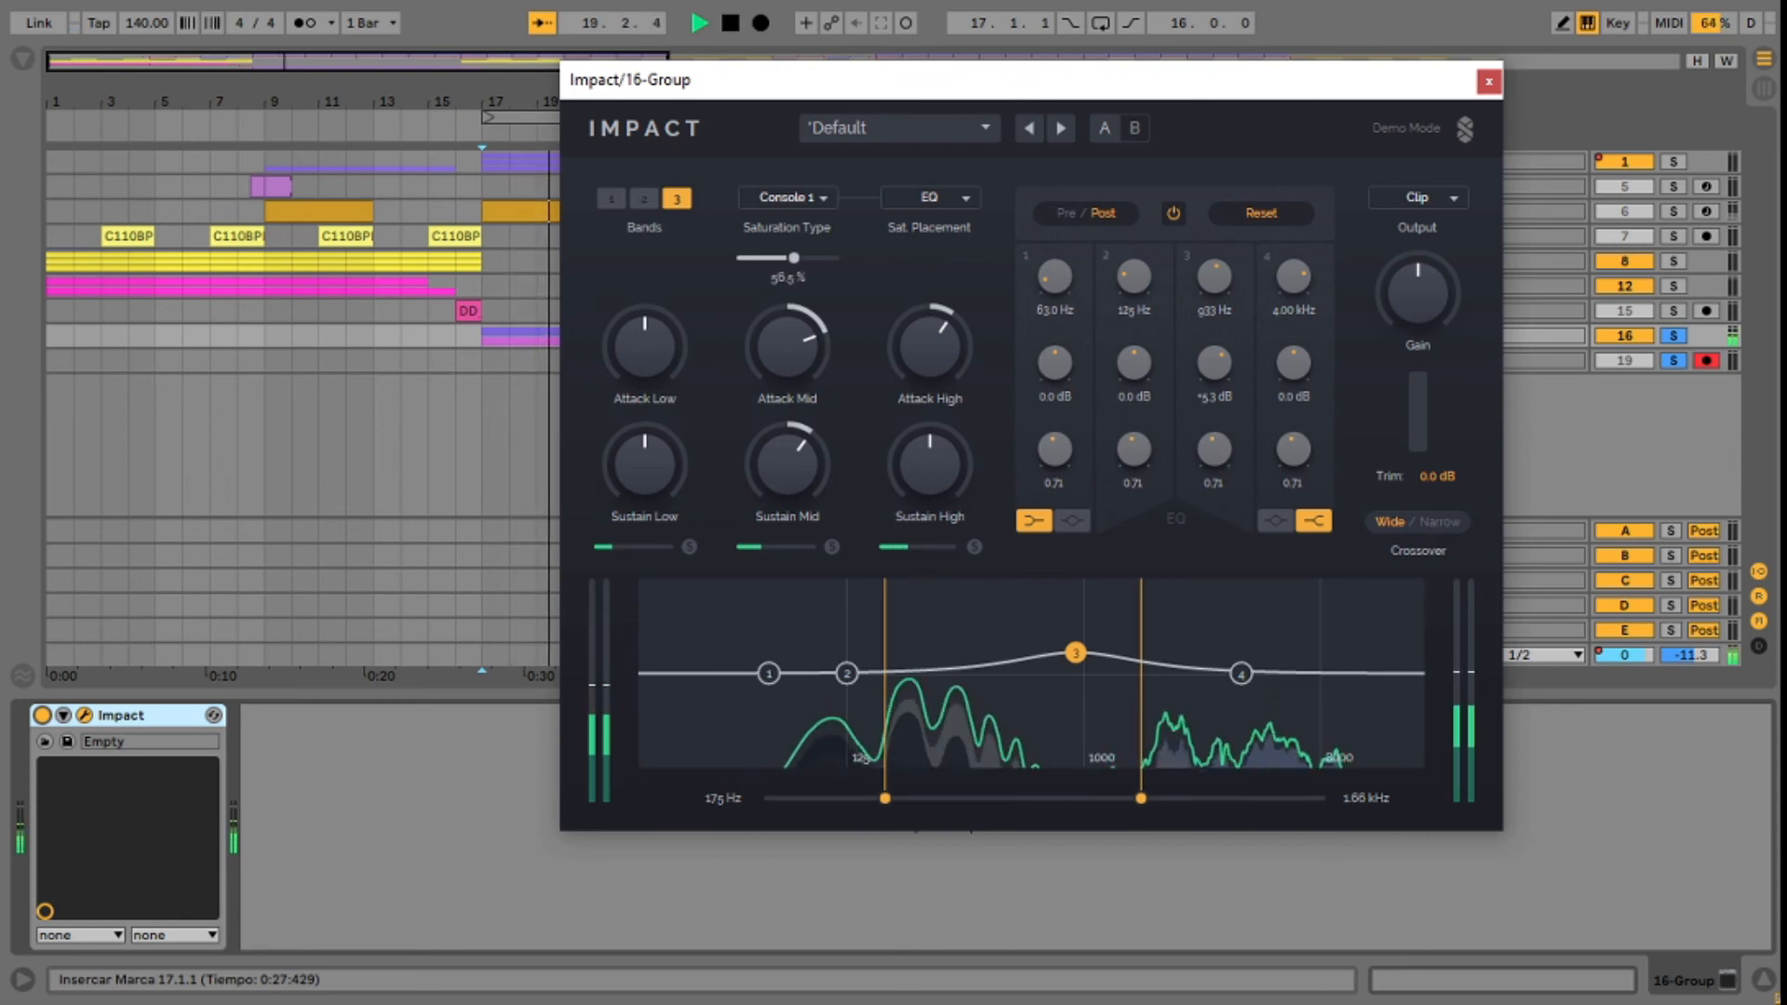
left_click(804, 199)
left_click(811, 255)
Step: Raise Sustain High slightly while the 16 Group keeps playing
left_click_drag(518, 87, 236, 91)
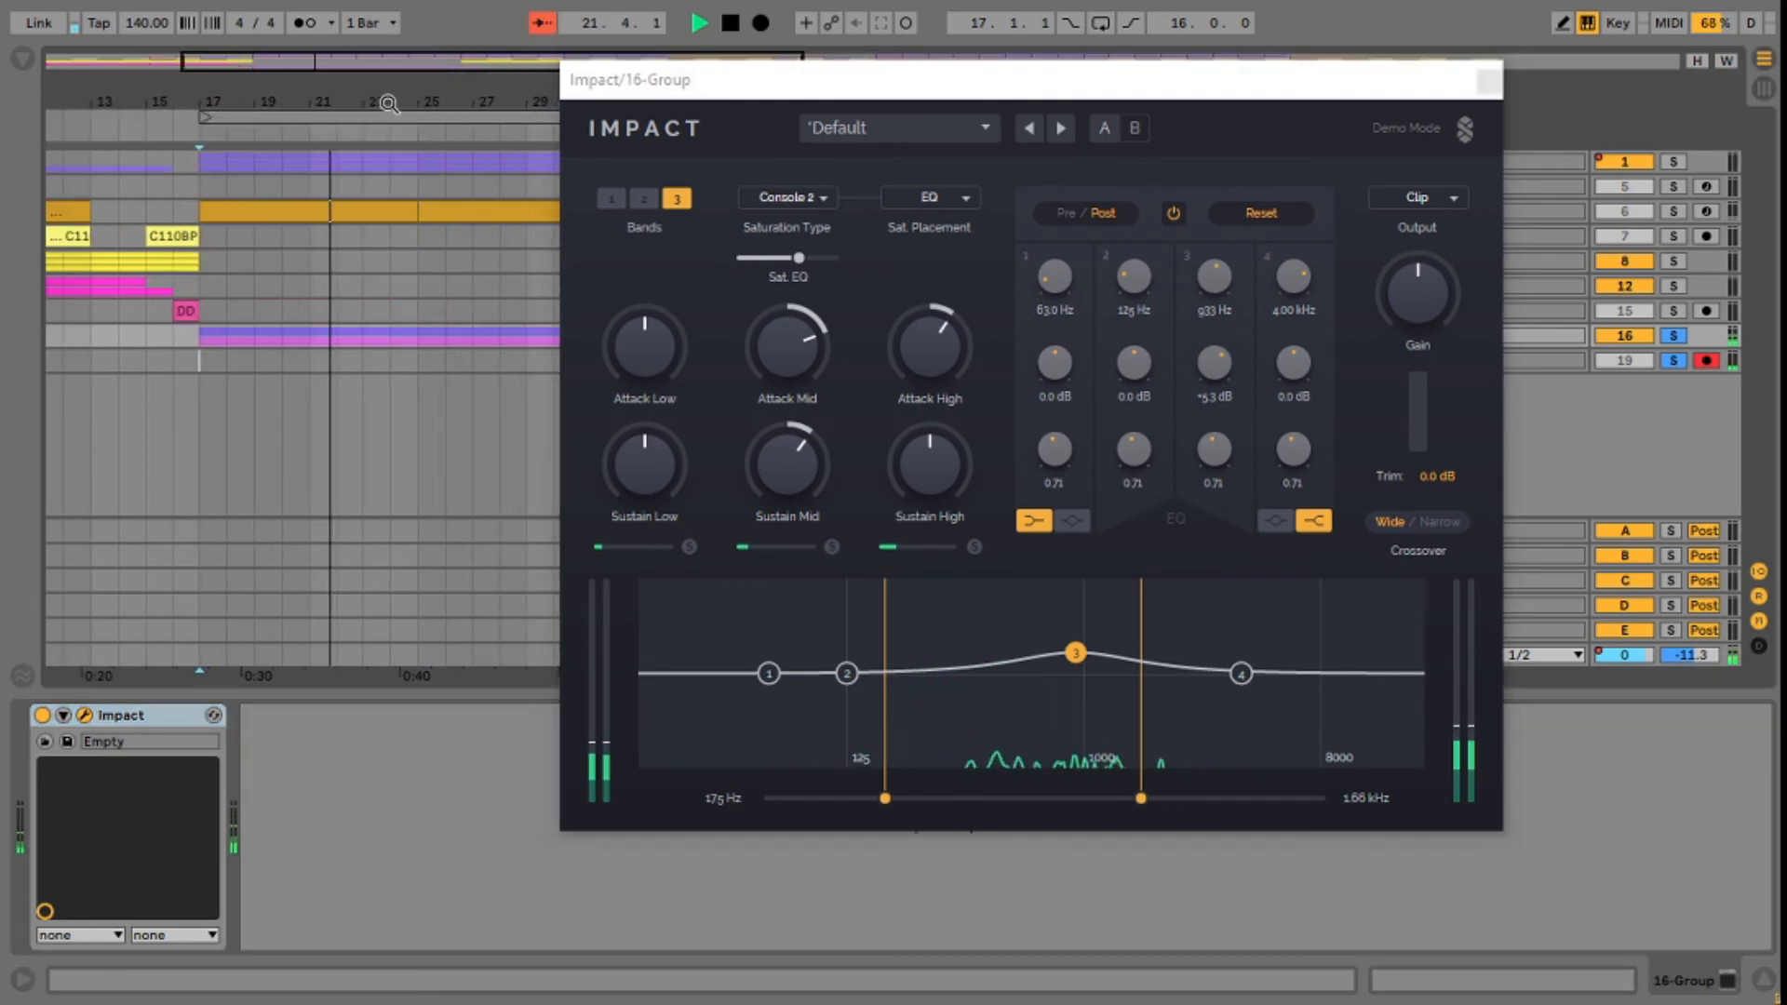
left_click_drag(450, 98, 329, 98)
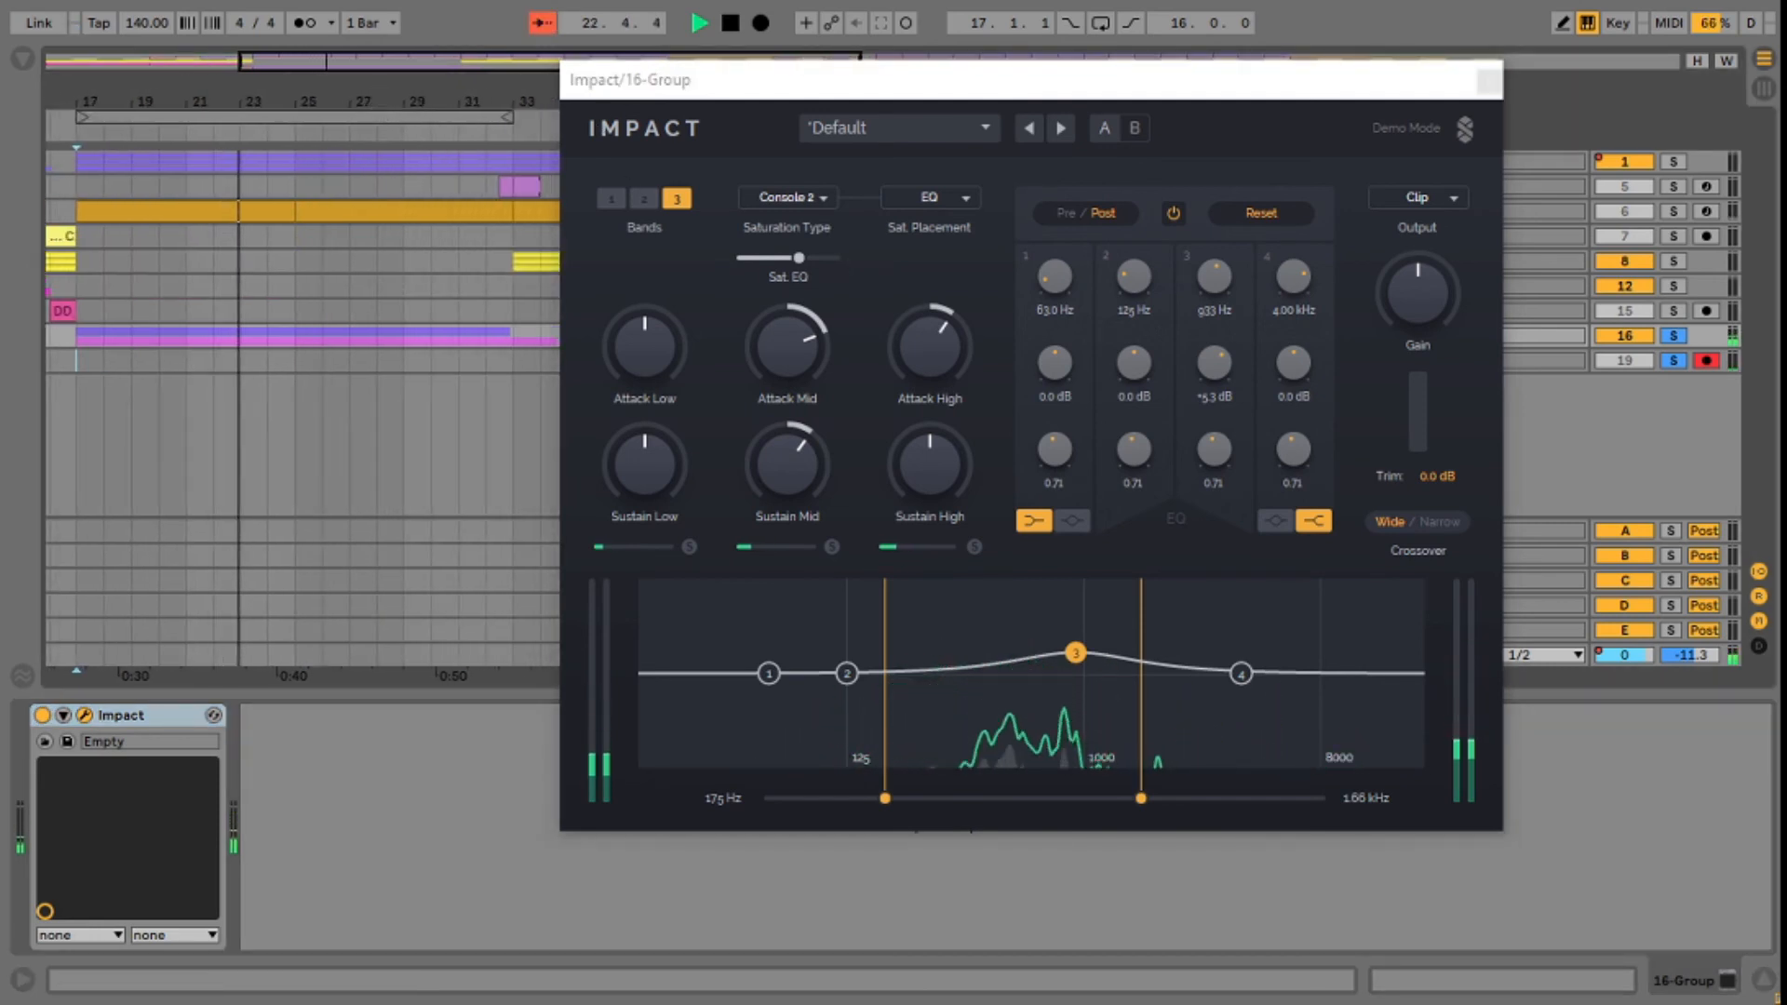
left_click_drag(437, 99, 426, 98)
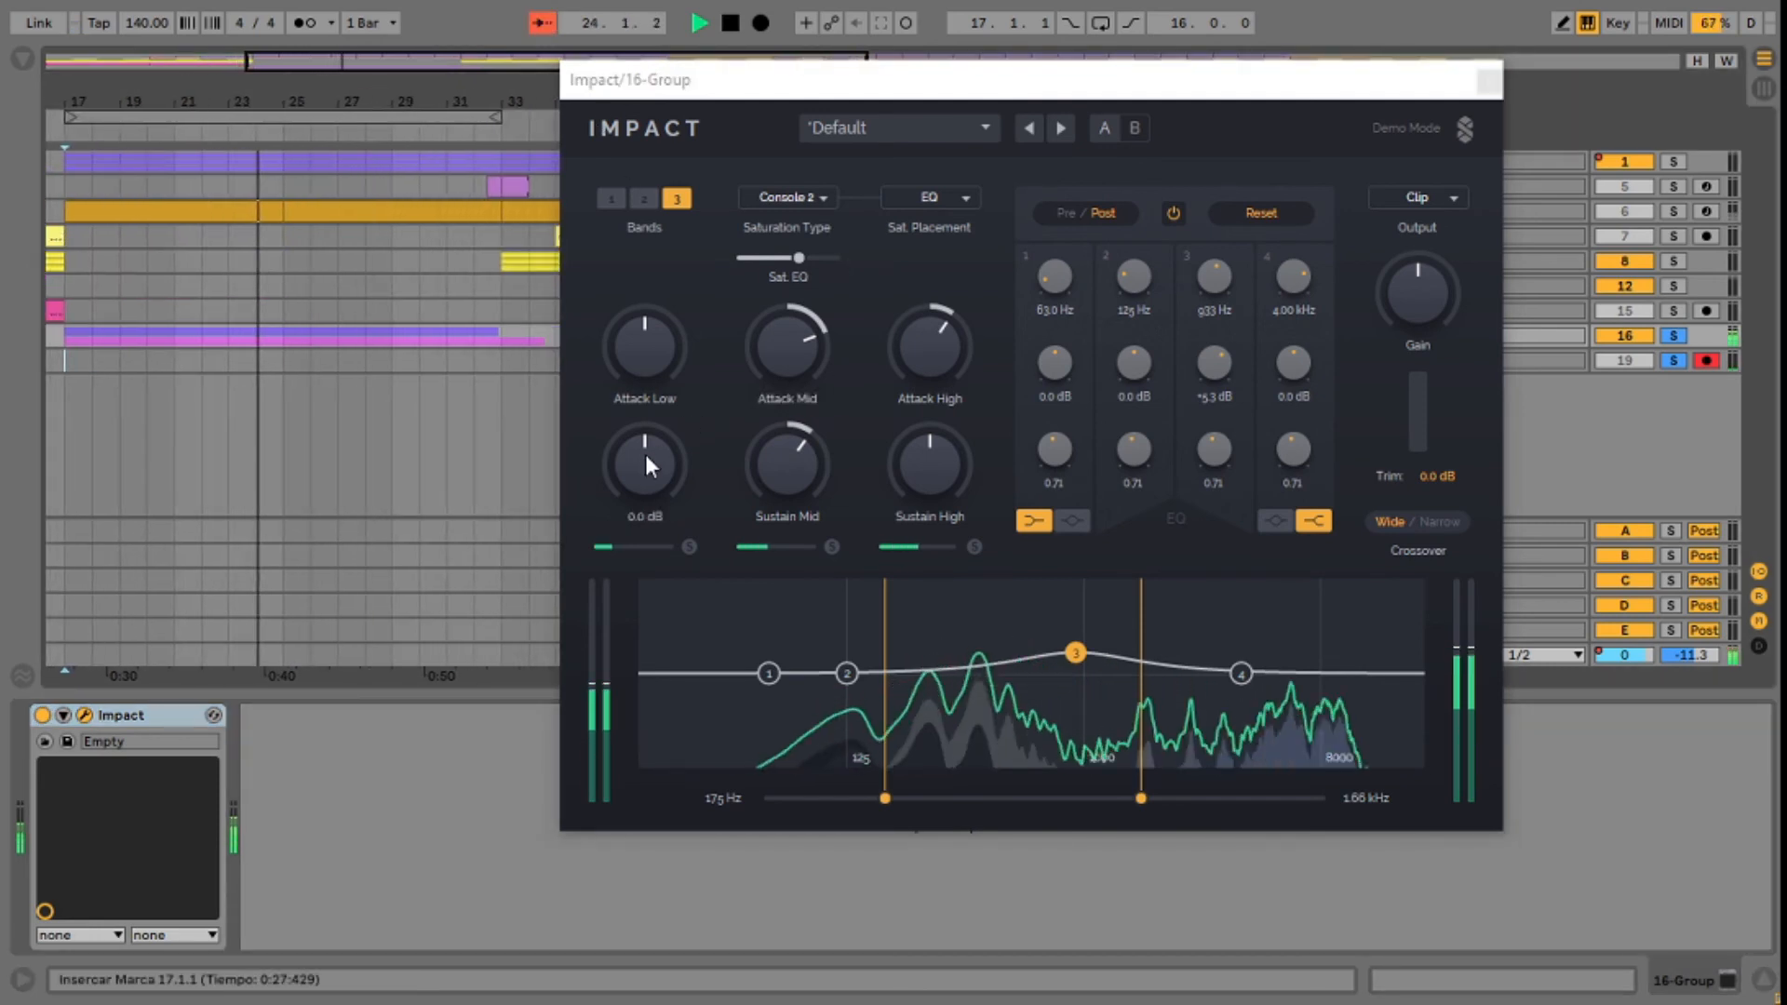
left_click_drag(927, 452, 927, 435)
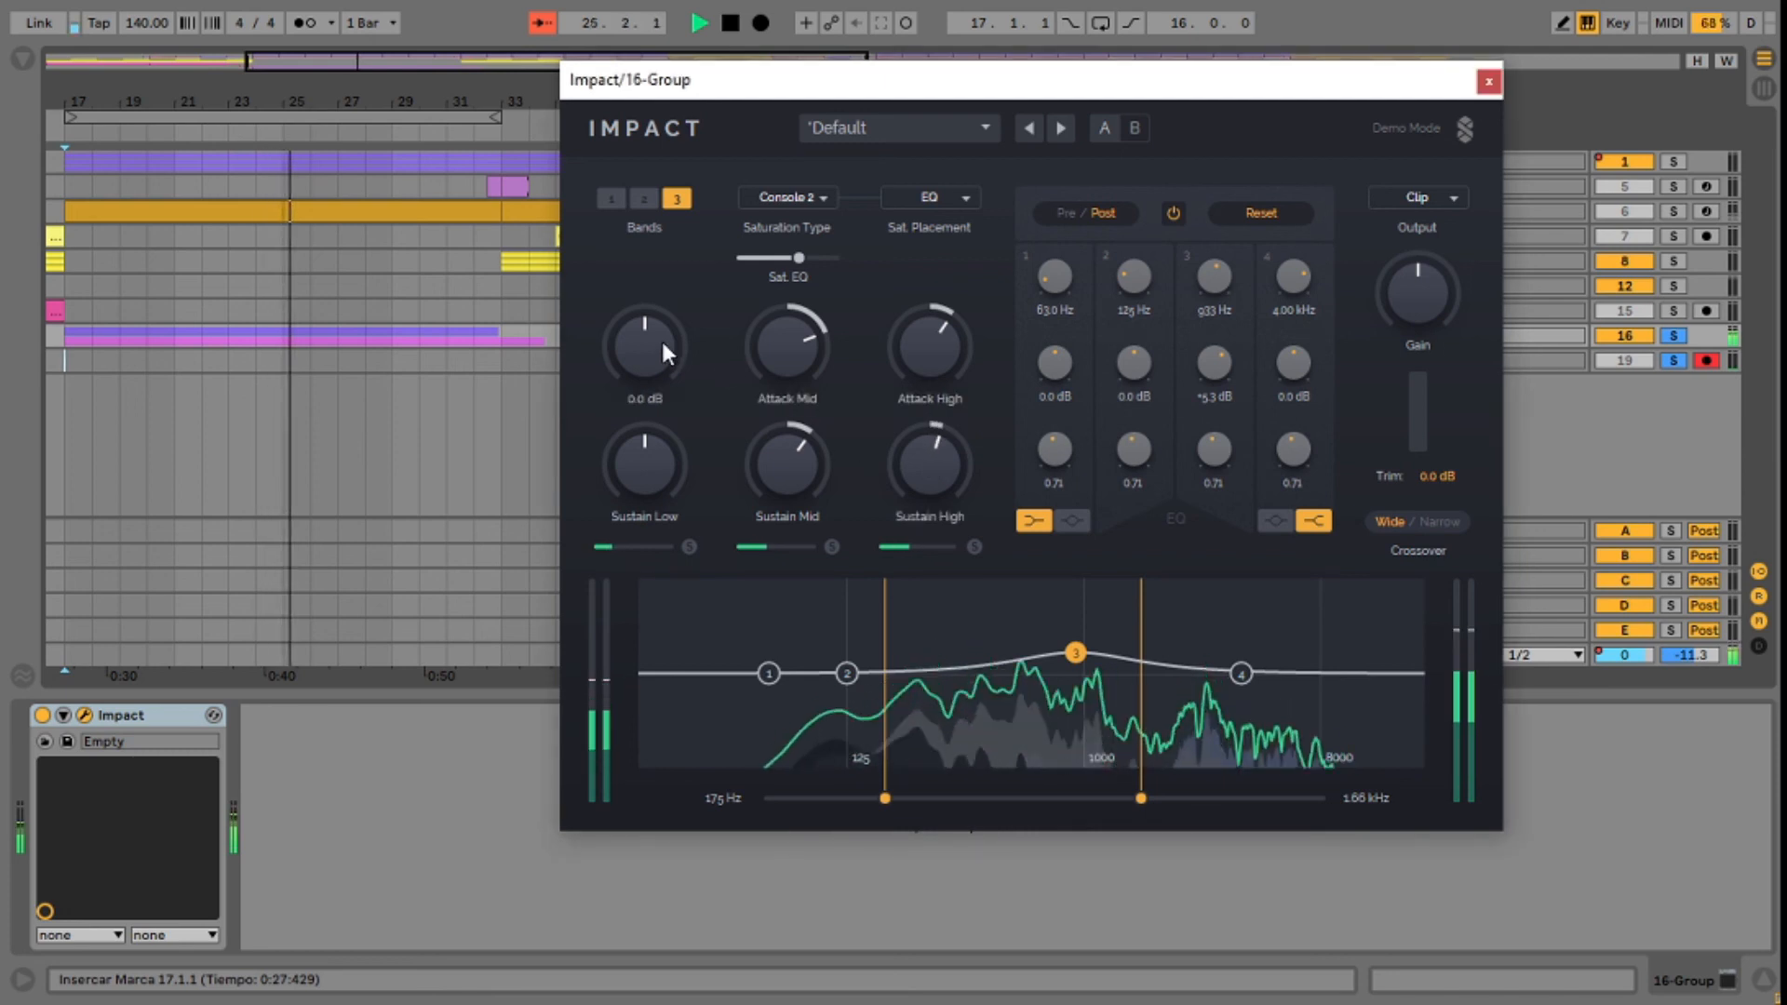
Step: Set the low crossover to 167 Hz, EQ band 1 to -0.8 dB at 80.2 Hz and band 2 to -5.0 dB at 100 Hz
left_click_drag(884, 798, 879, 798)
left_click_drag(769, 673, 822, 692)
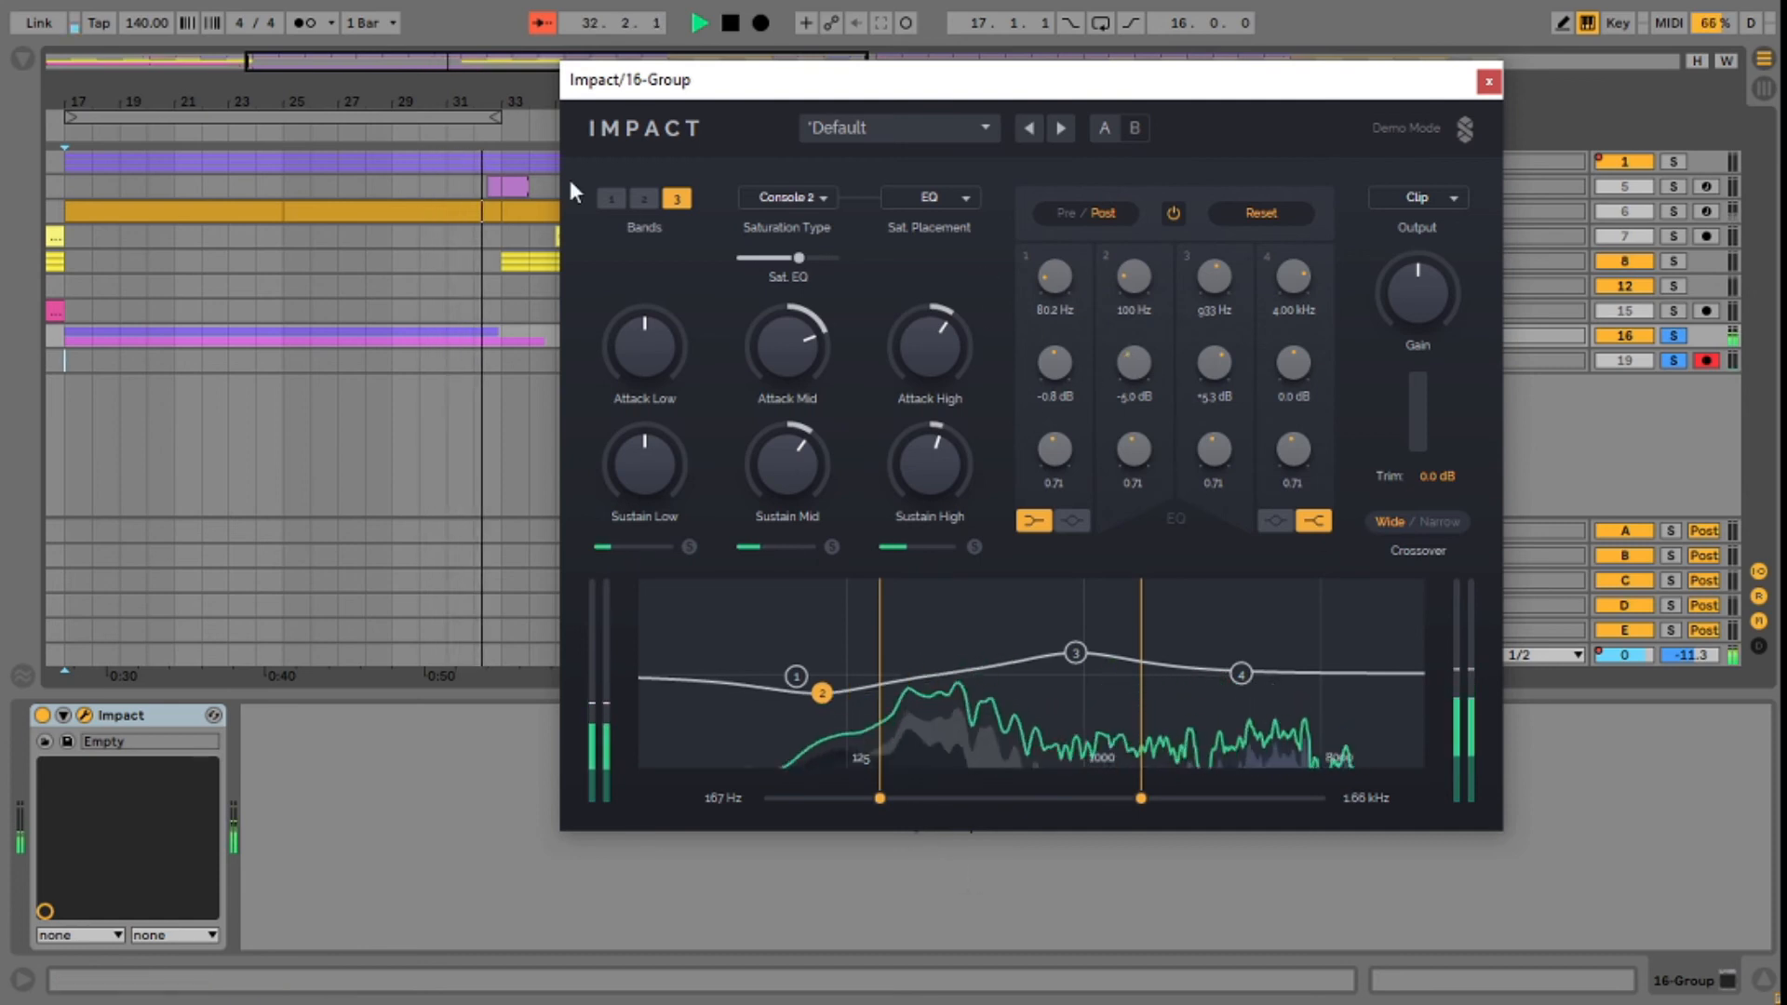
Step: Replay the 16 Group briefly from bar 17 and reposition the Impact window beside its clips
key("space")
left_click(71, 294)
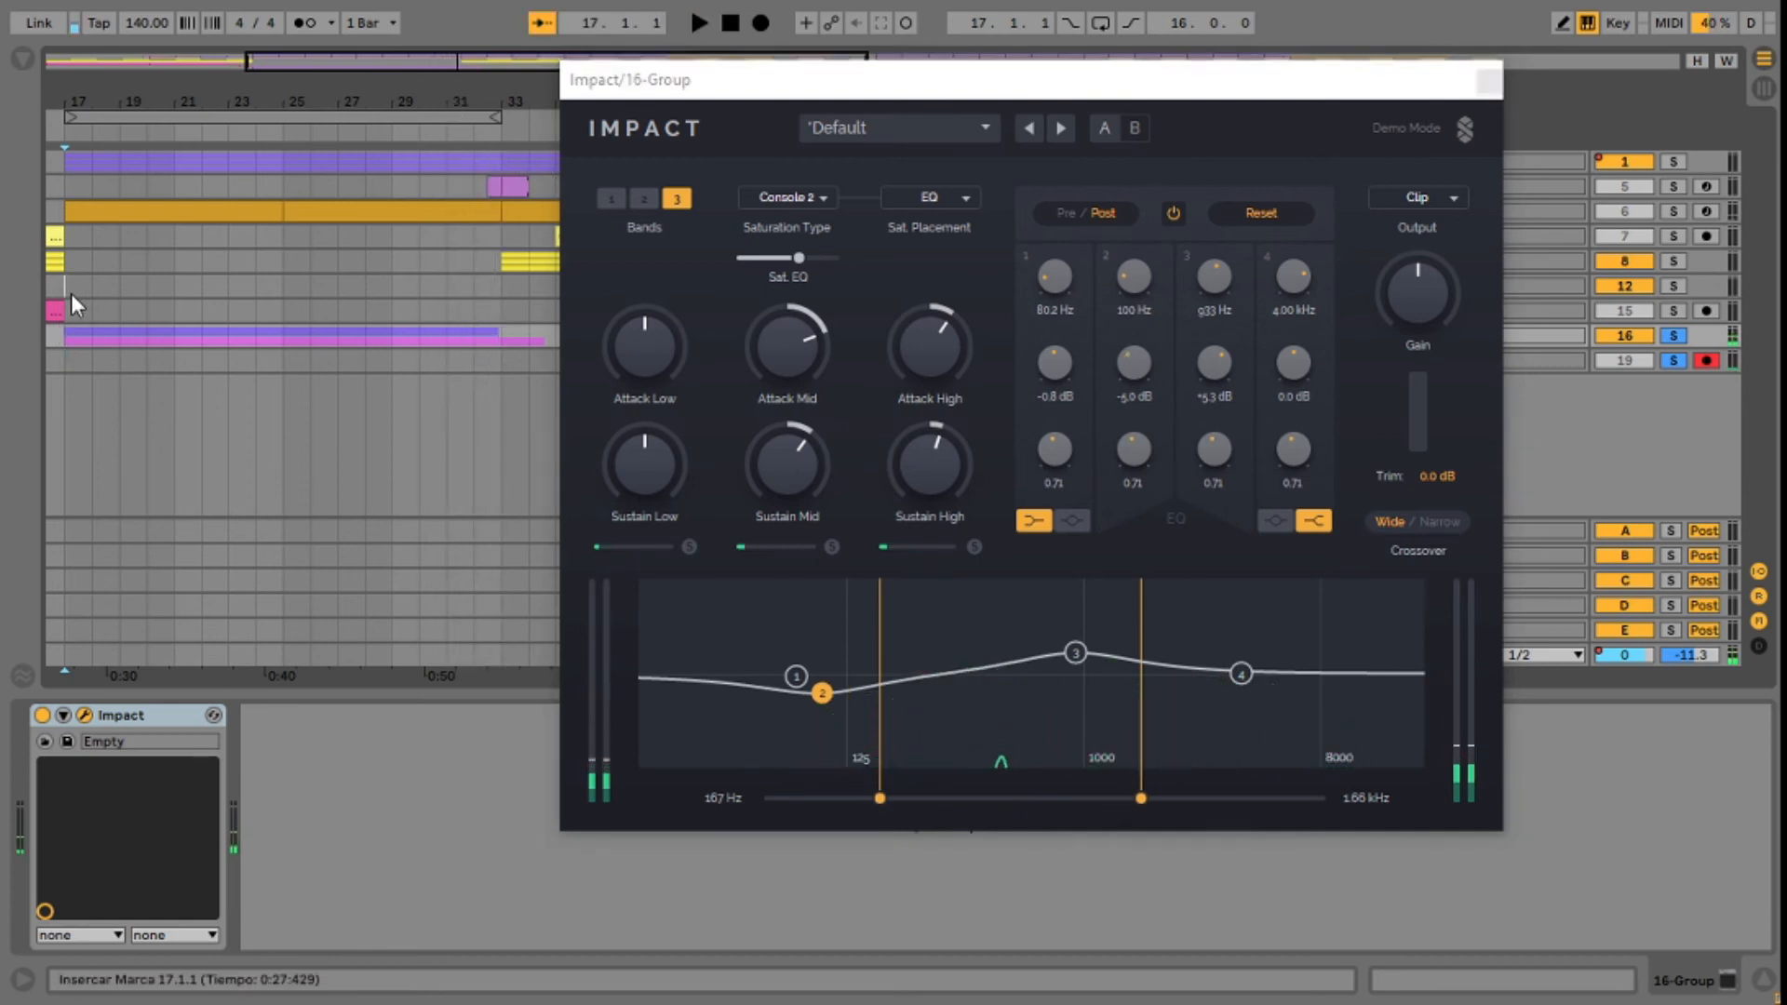
key("space")
left_click(1382, 339)
key("space")
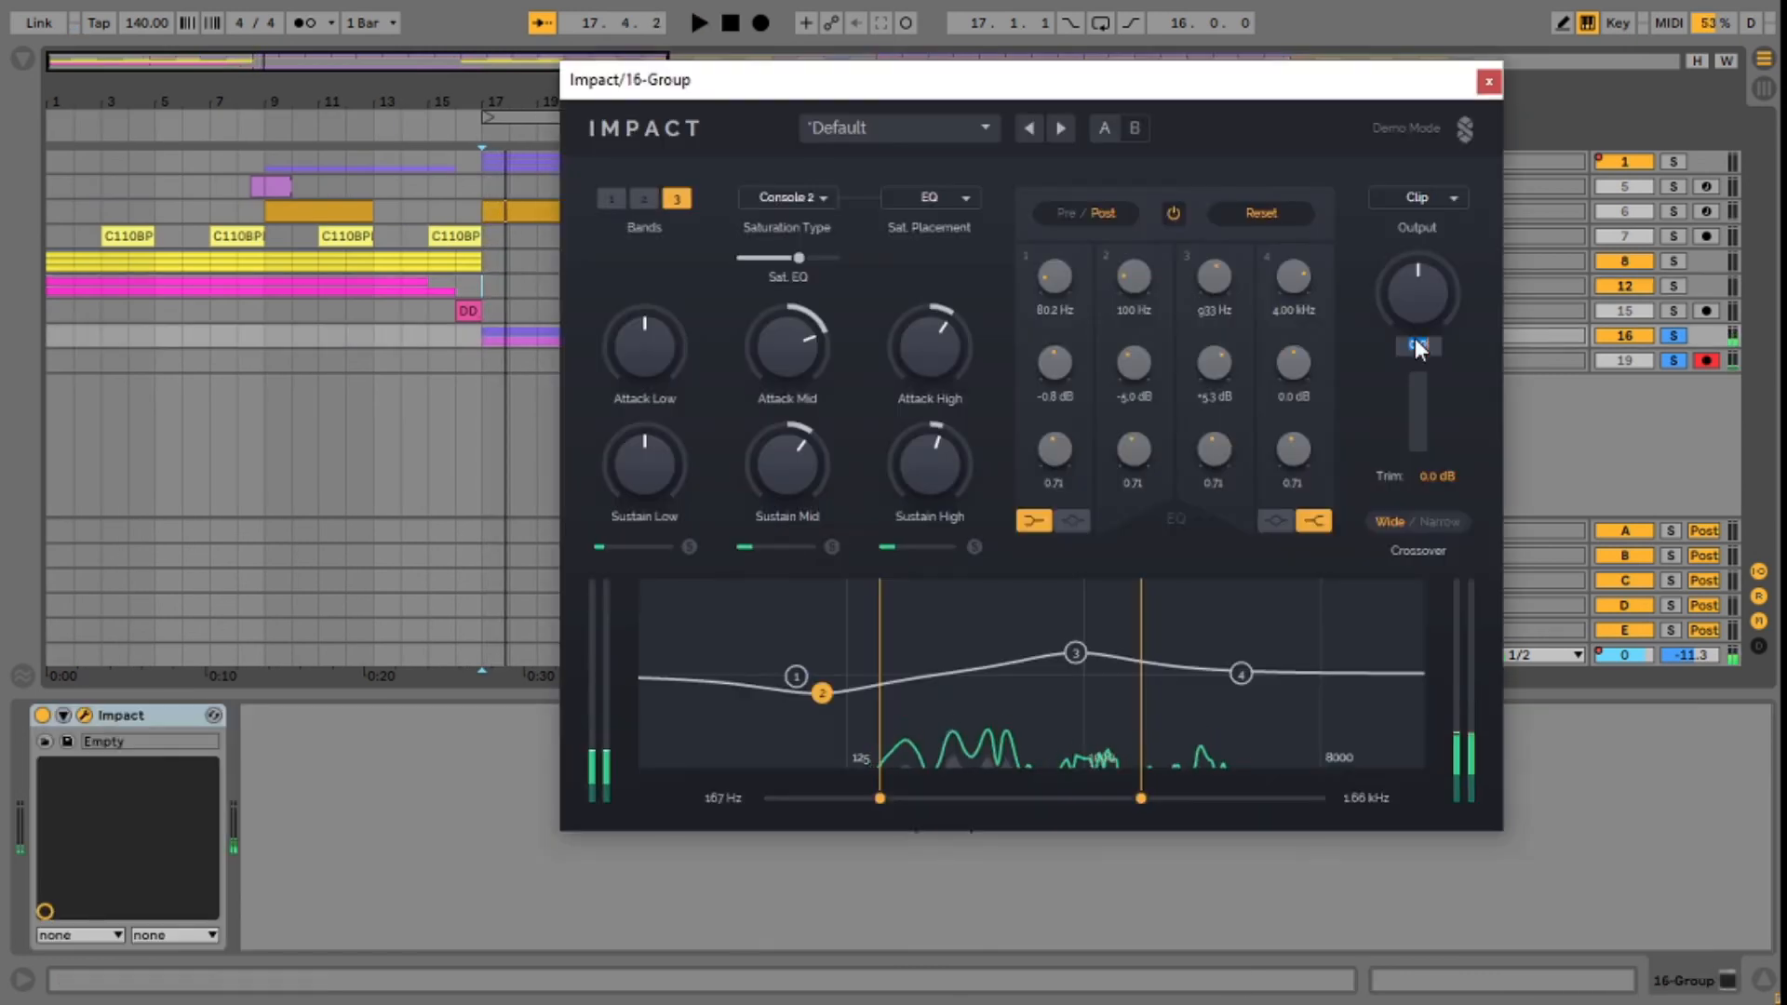
left_click_drag(1055, 89, 1104, 99)
left_click_drag(525, 101, 567, 101)
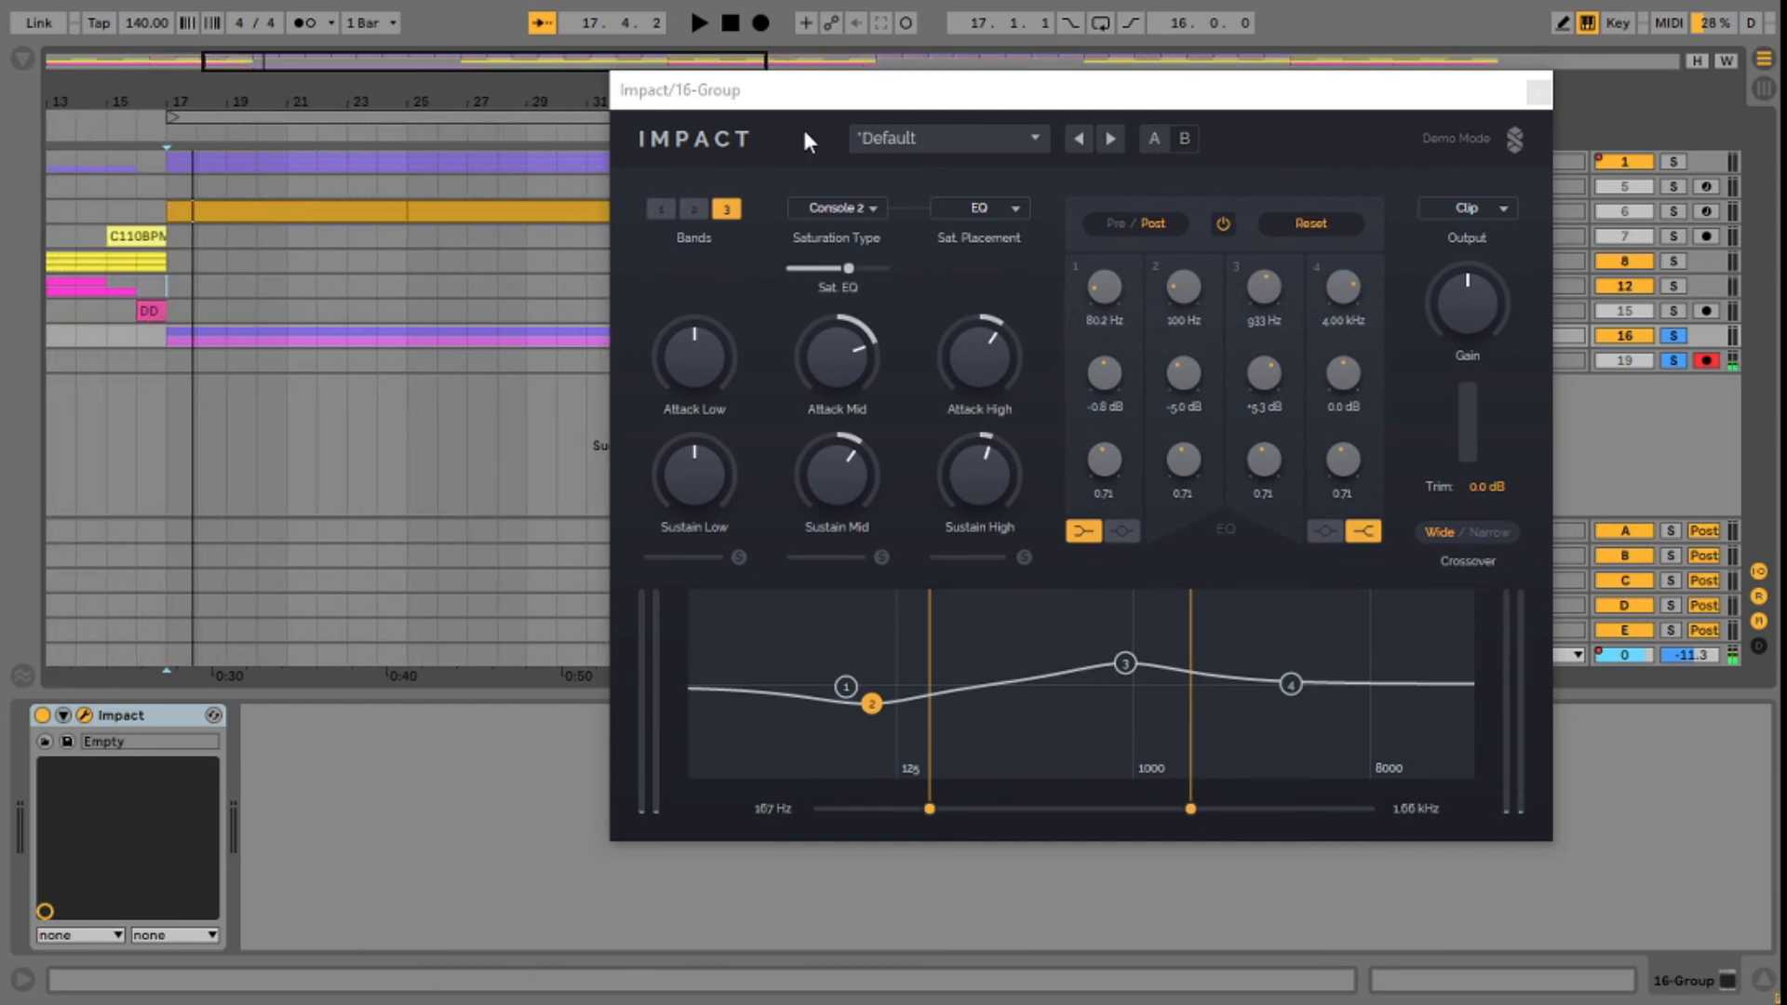
Step: Load the Ultra Tight Clipped factory preset, play the 16 Group with it and raise the output gain to maximum
left_click(1032, 138)
mouse_move(1043, 177)
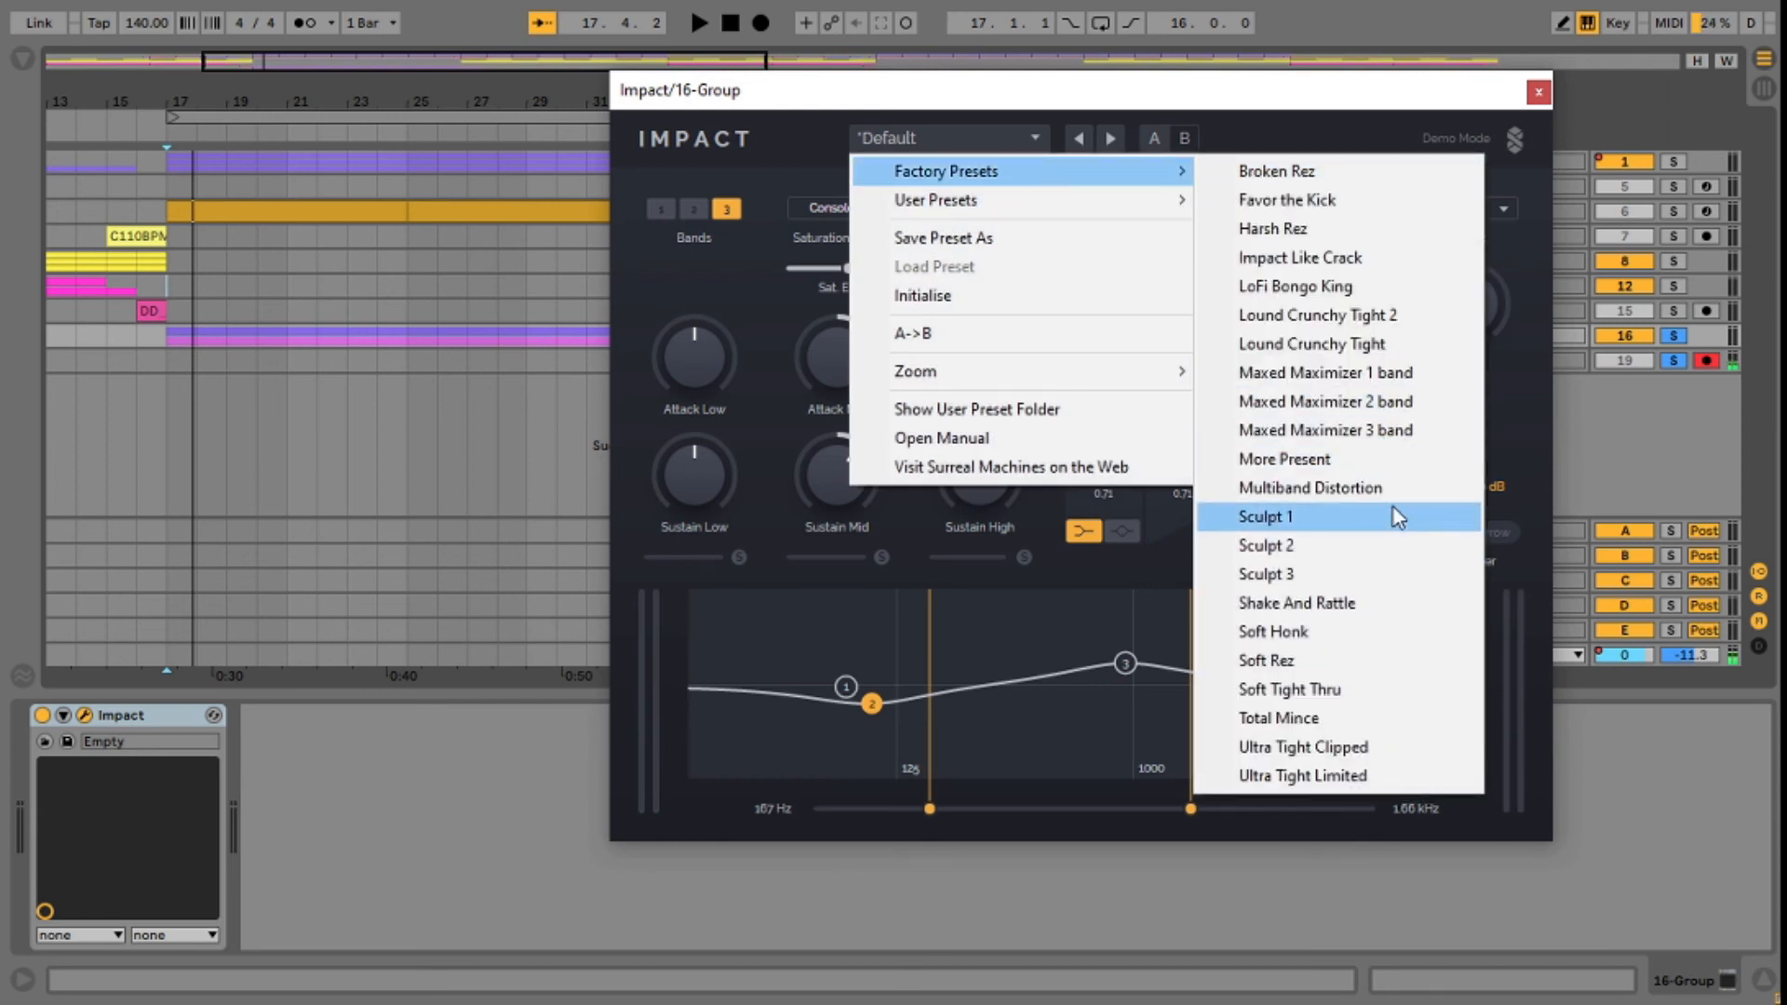
left_click(1358, 756)
key("space")
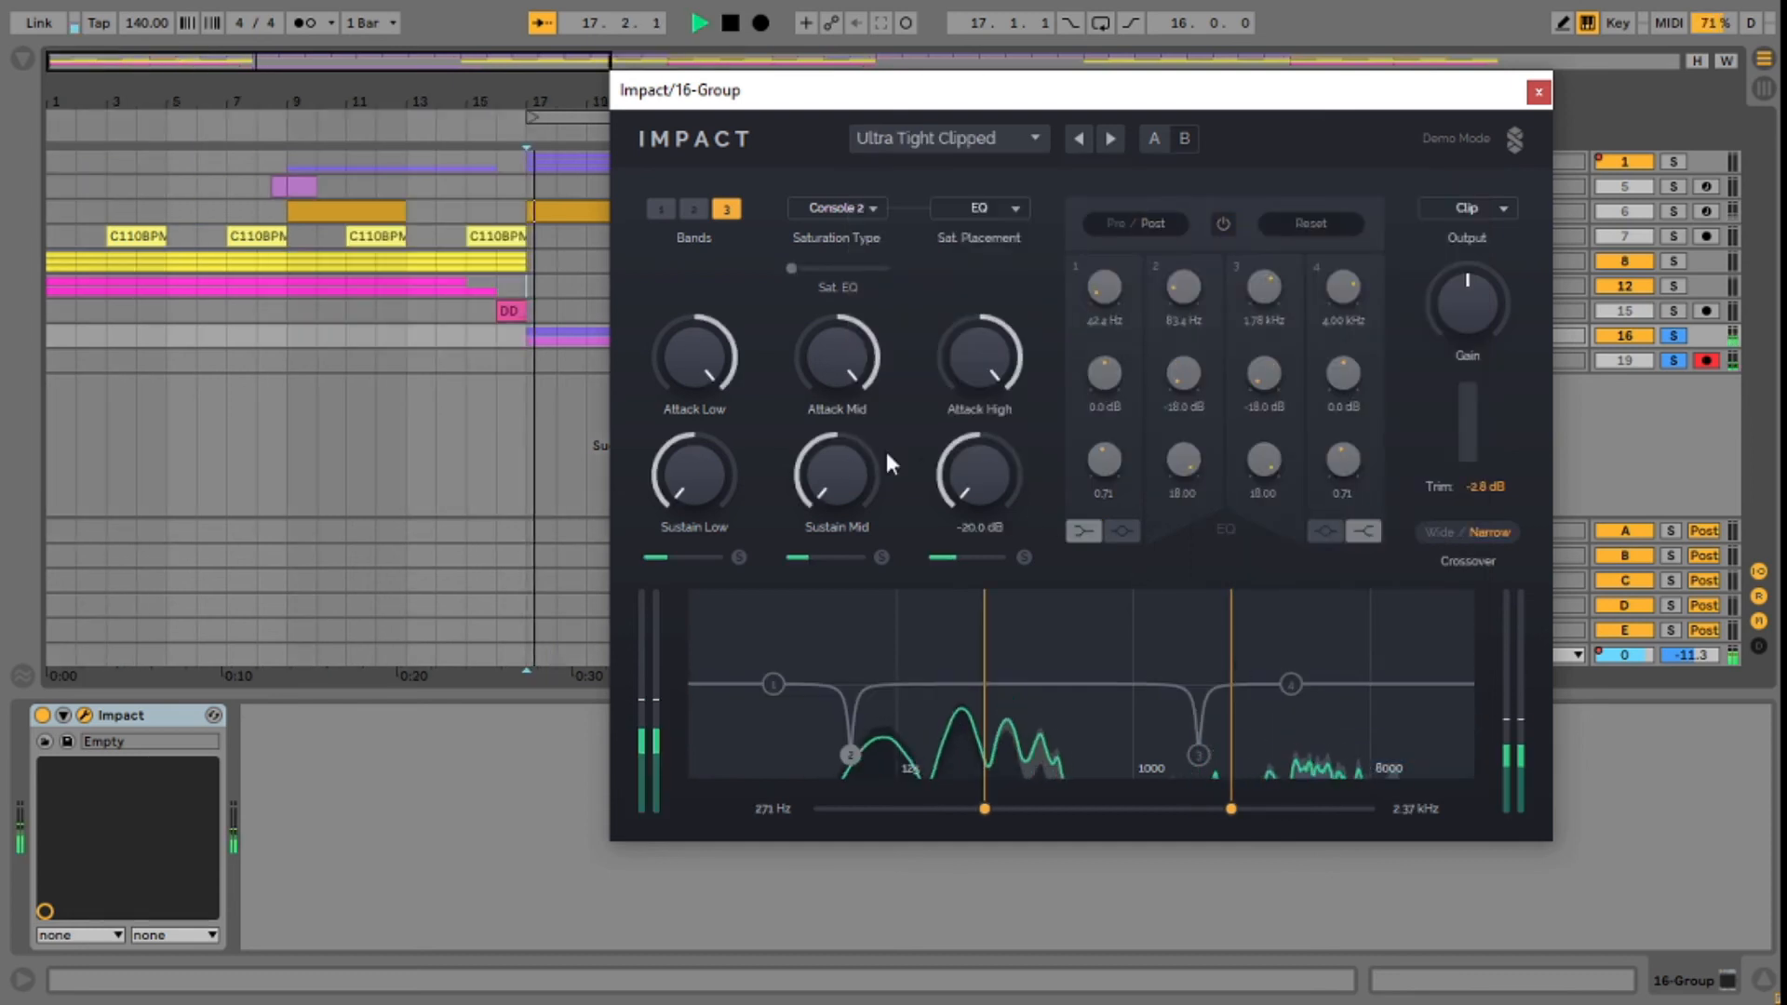
left_click_drag(1438, 281, 1438, 177)
left_click_drag(419, 100, 506, 100)
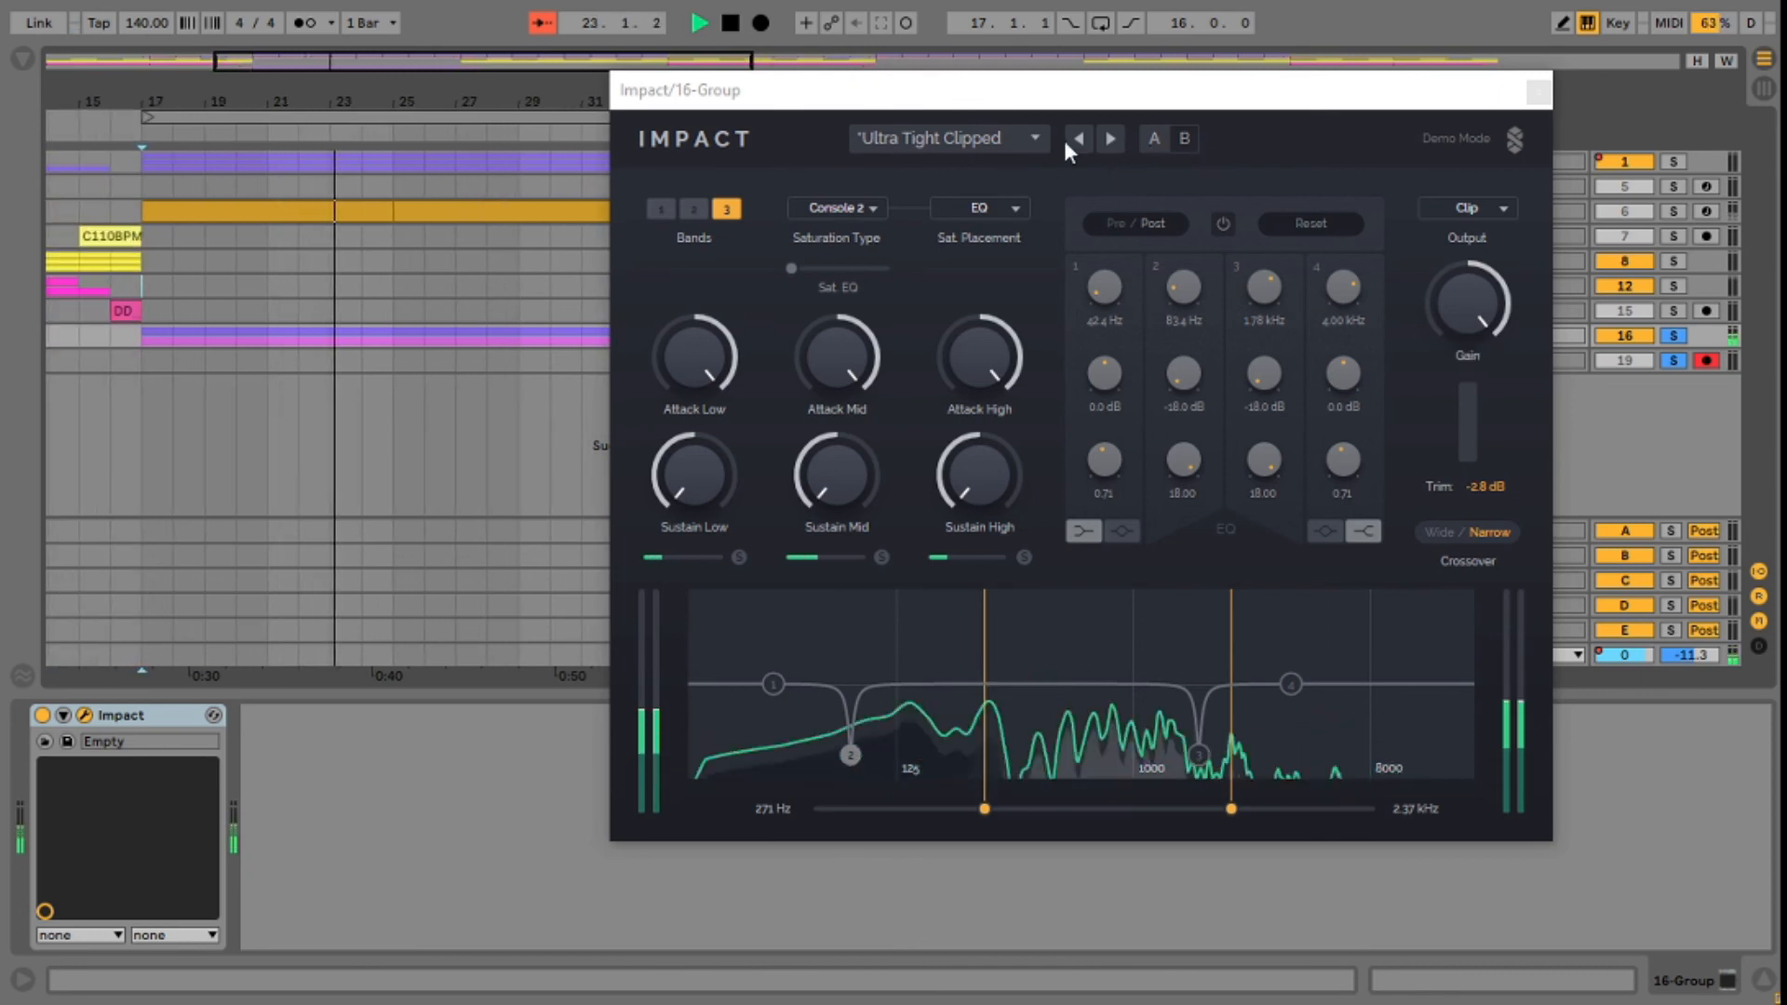
Step: Switch Impact to comparison slot B, stop playback and initialise the plug-in to its default settings
left_click(1183, 136)
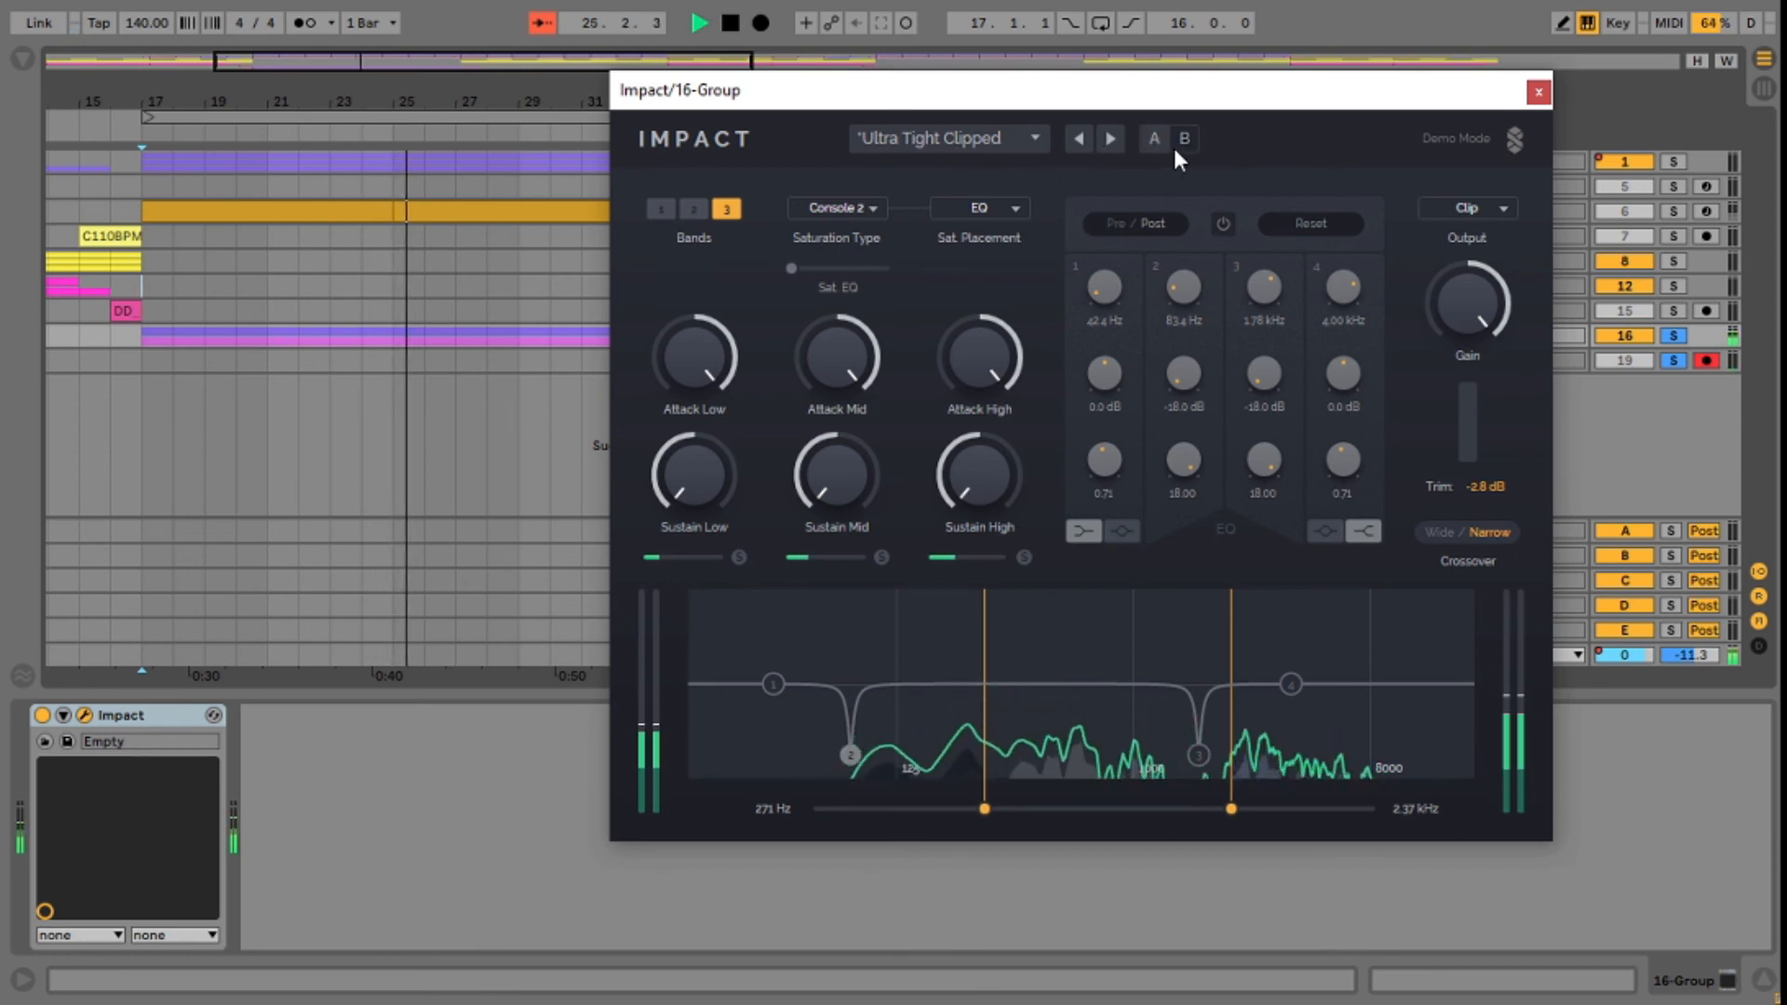
key("space")
left_click(1010, 145)
mouse_move(989, 186)
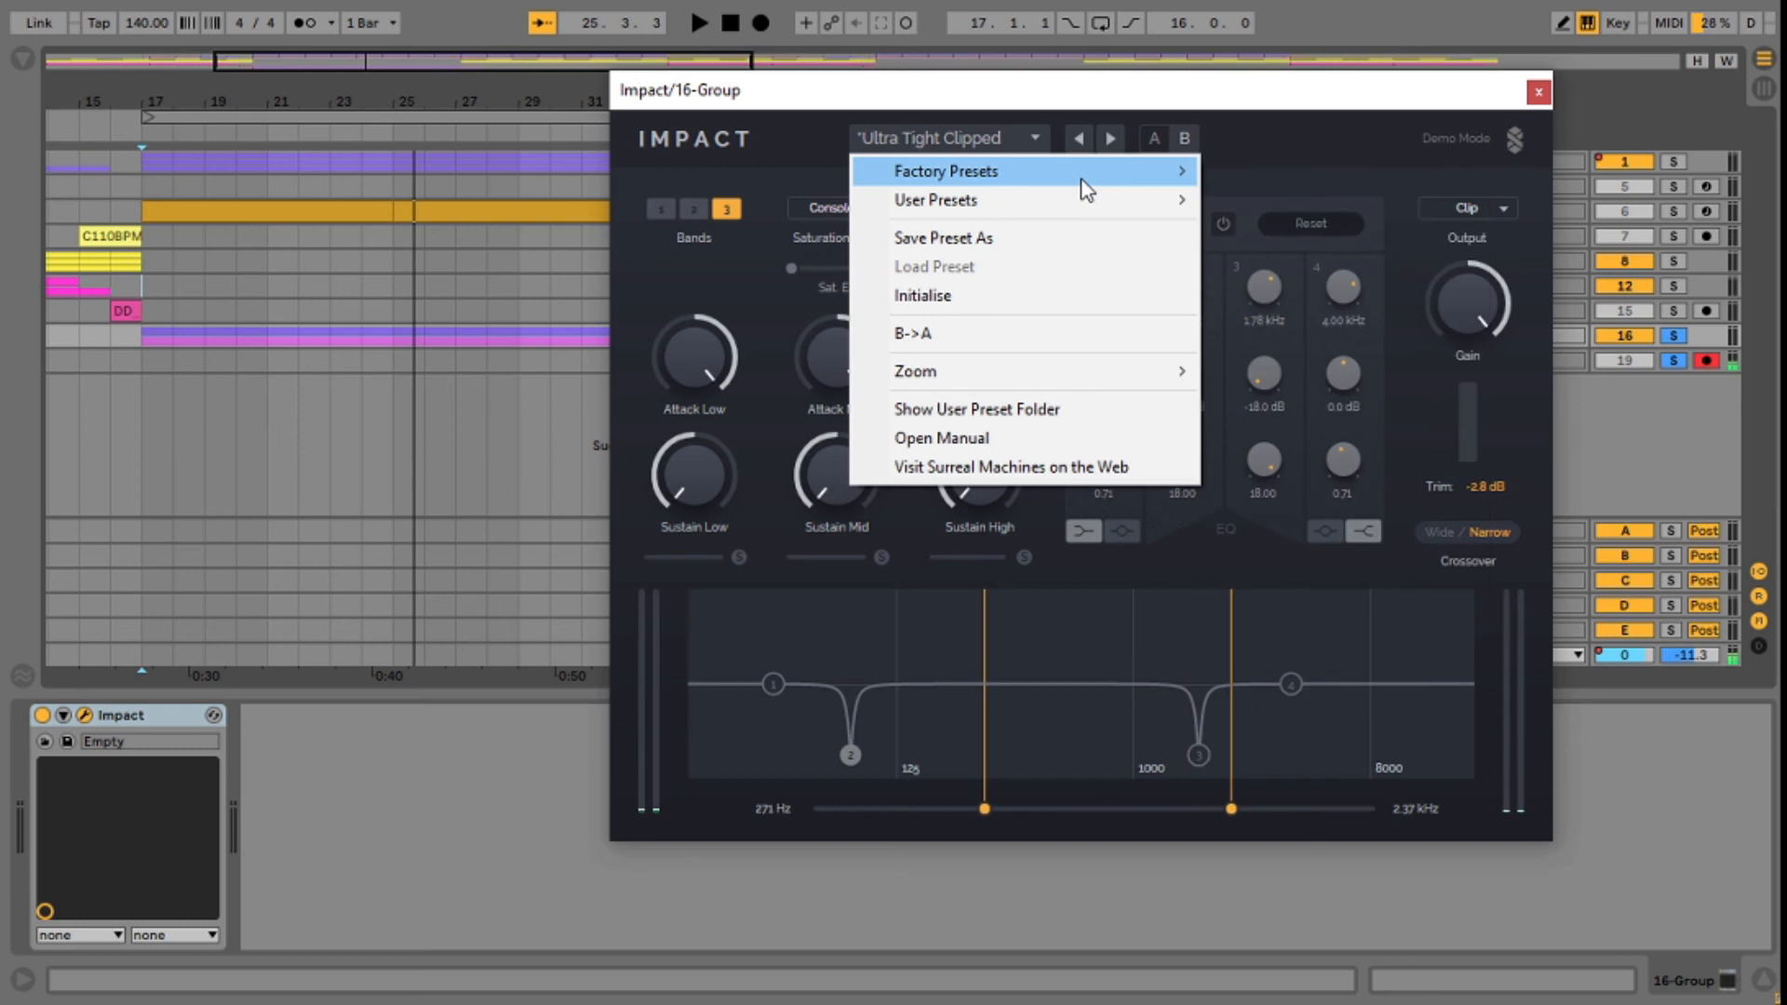
left_click(1049, 300)
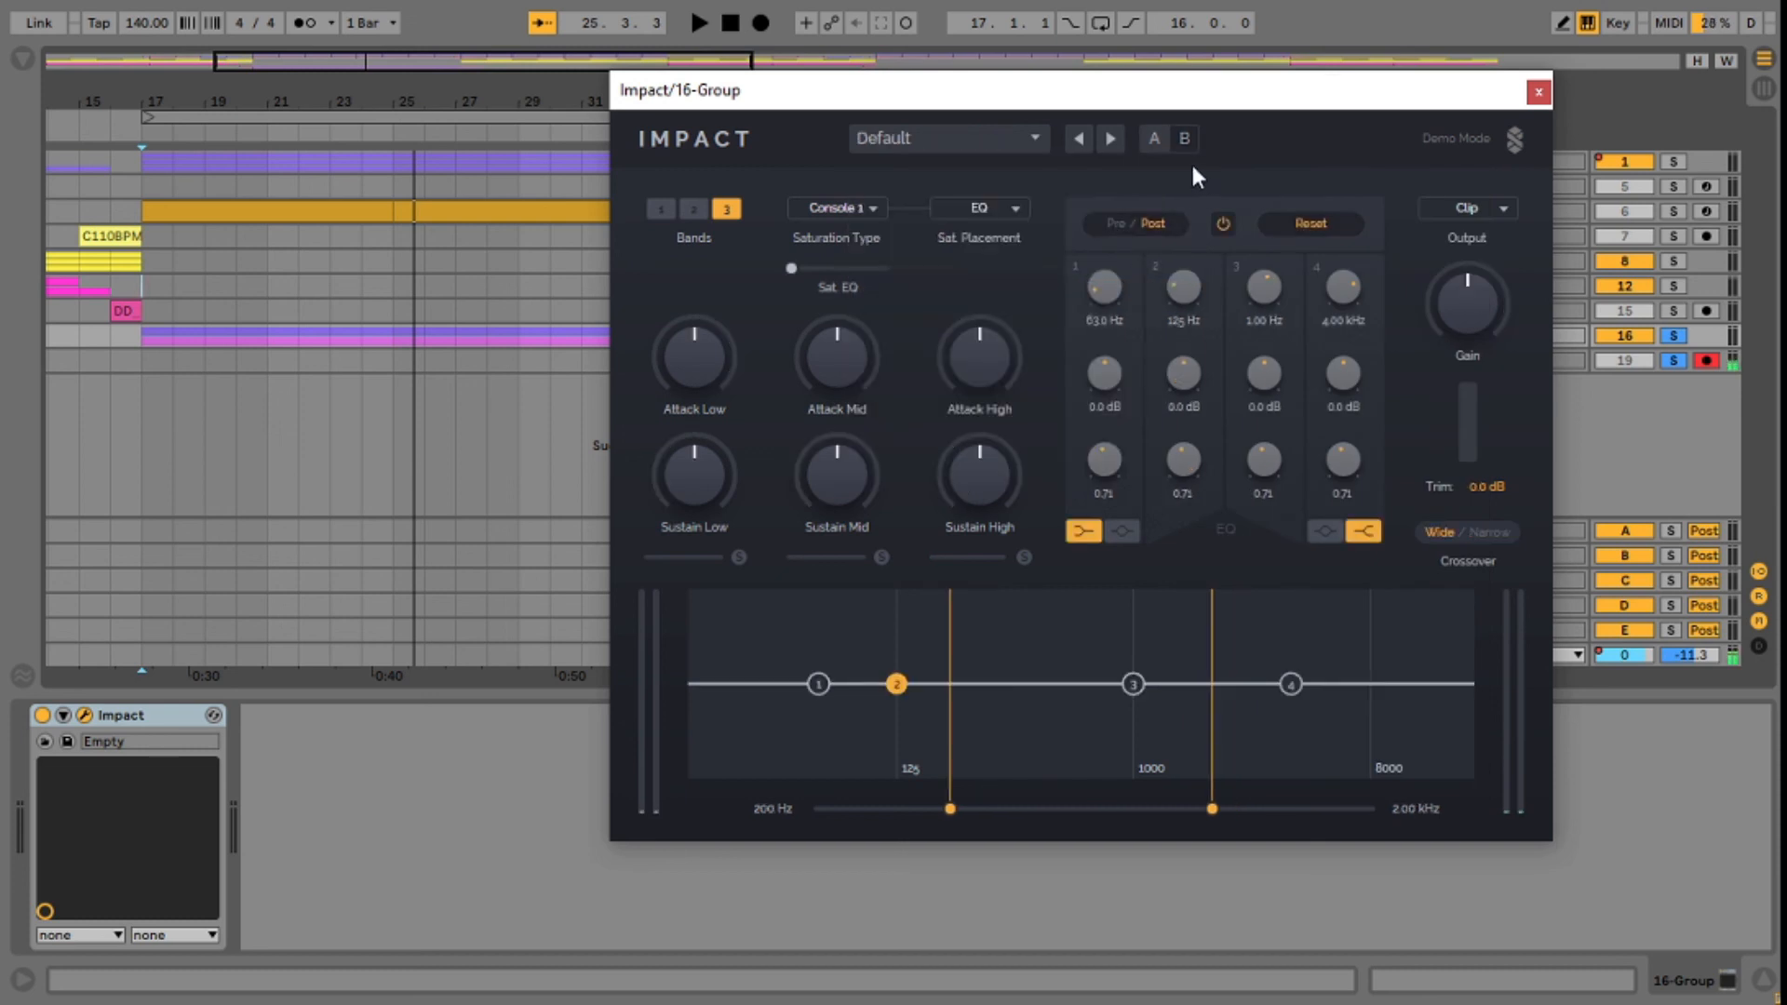
Step: Switch Impact back to comparison slot A
left_click(1158, 147)
left_click_drag(361, 122, 364, 119)
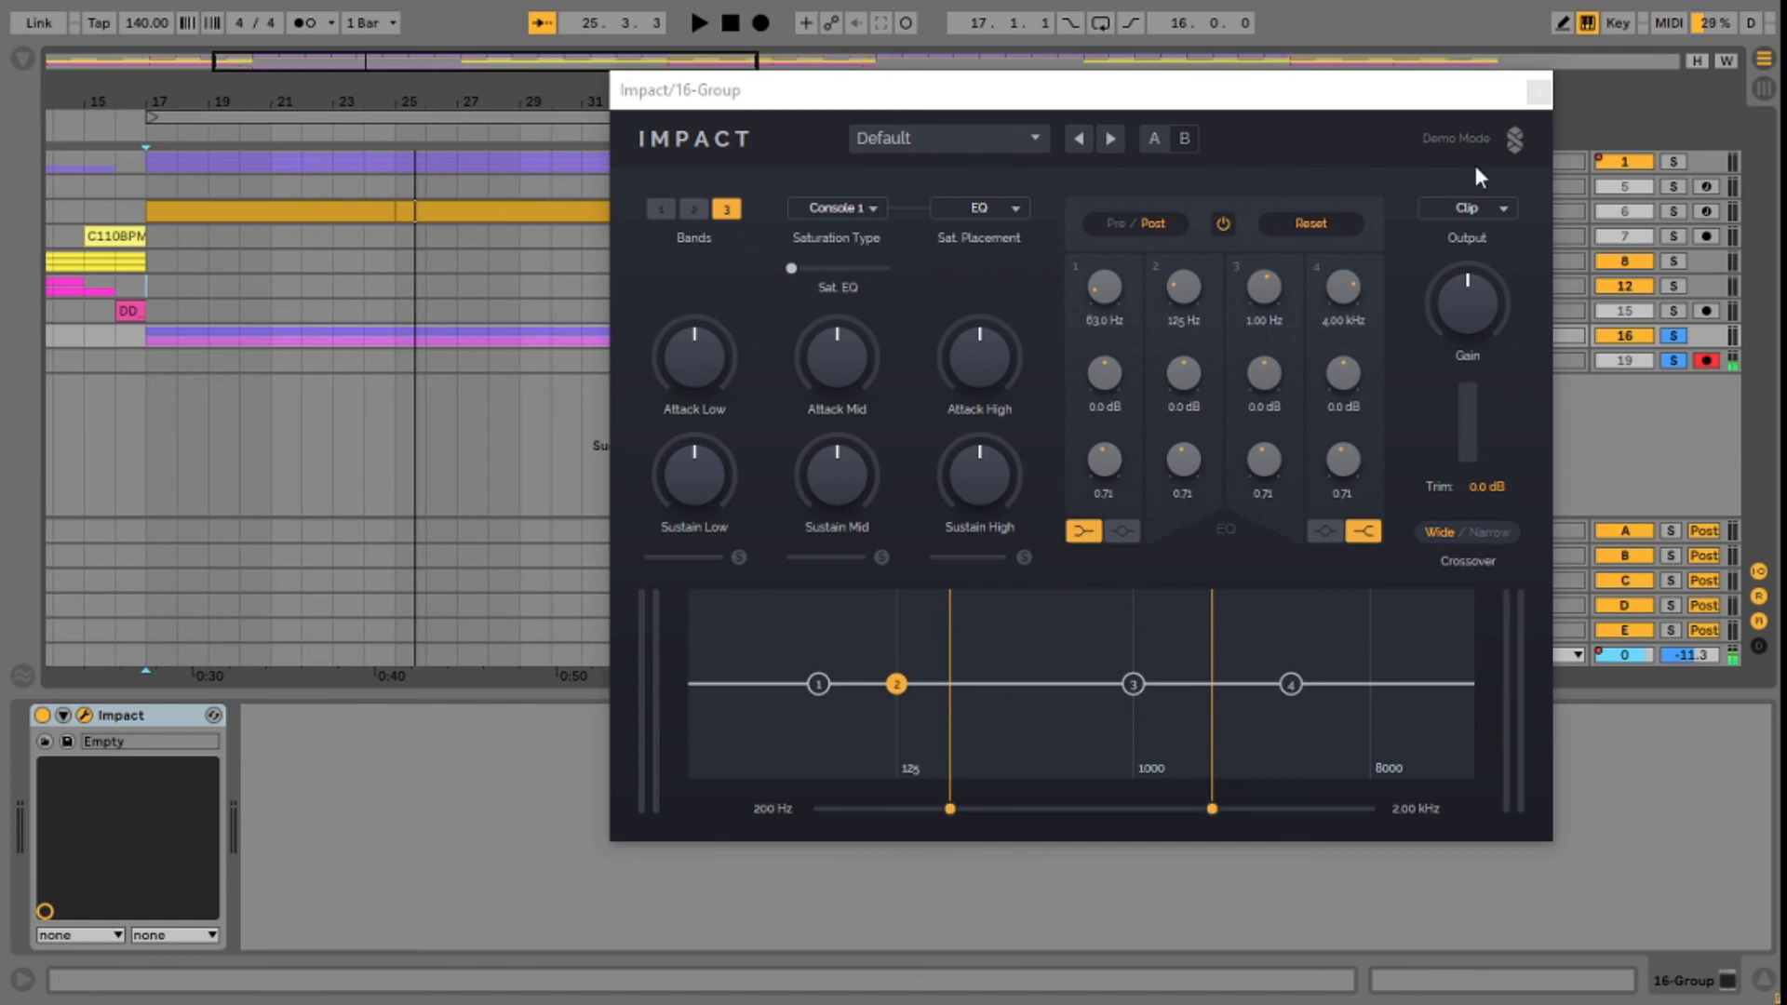
left_click(1163, 137)
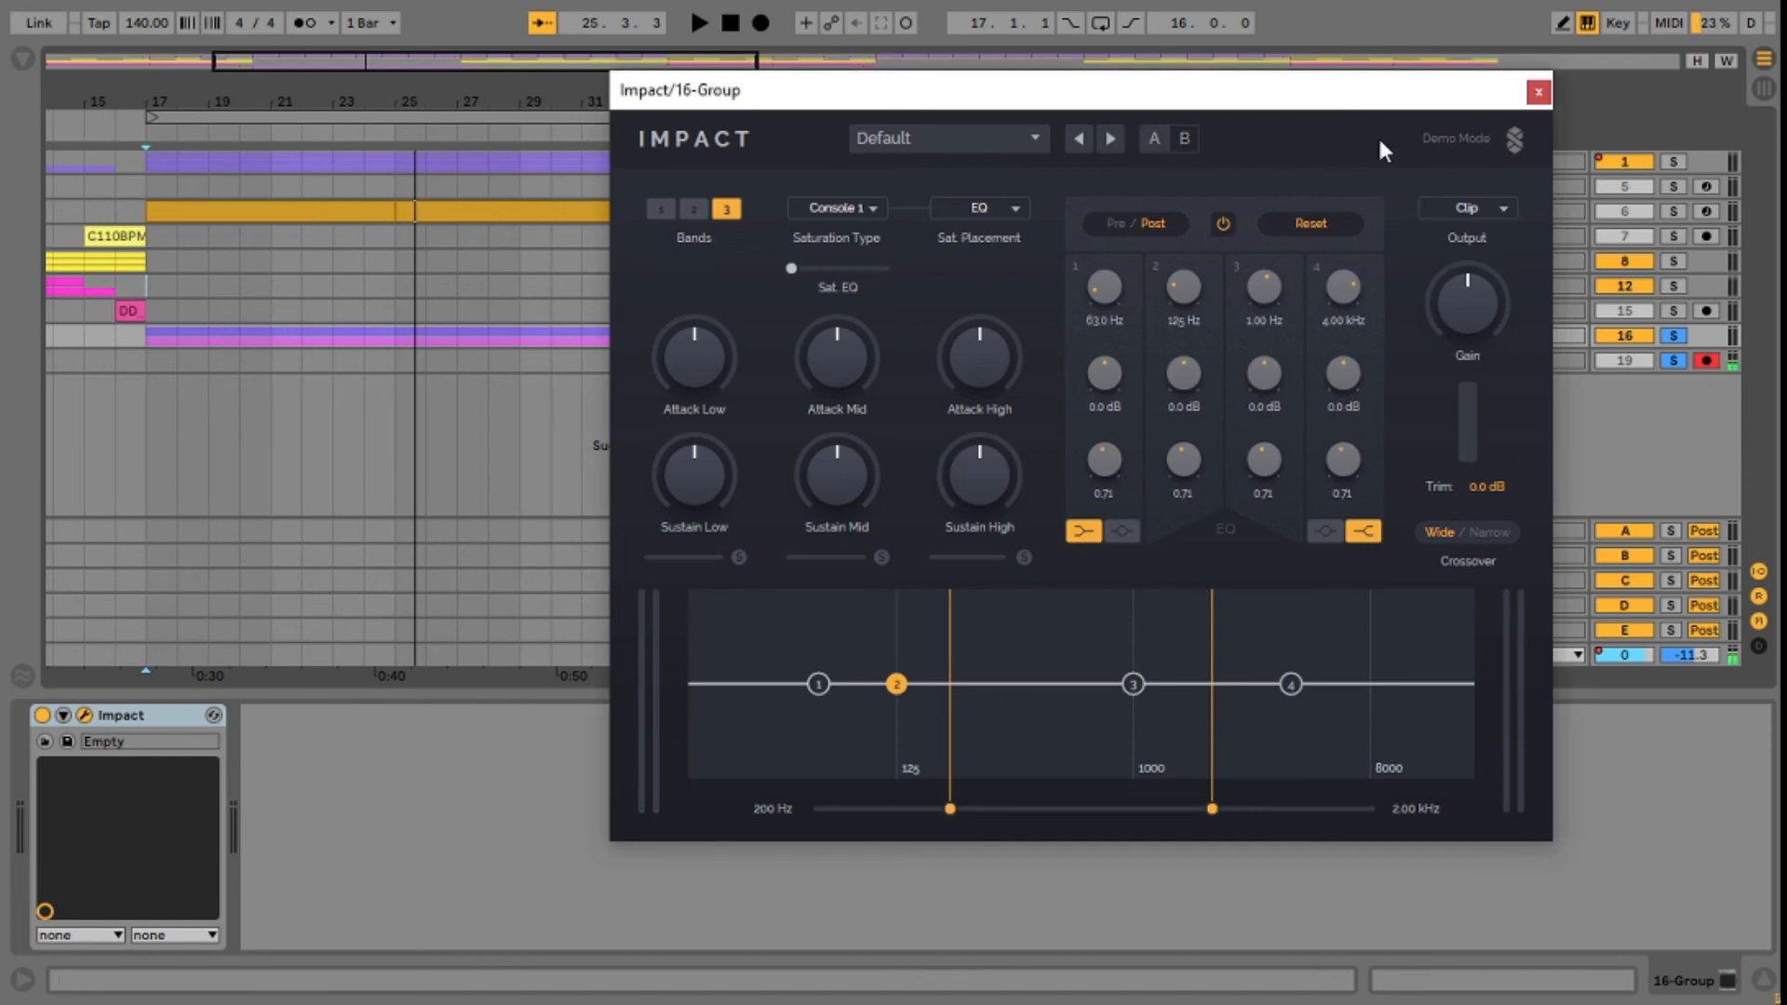
Step: Play the 16 Group from bar 17 with Impact's default settings
left_click_drag(441, 103, 367, 98)
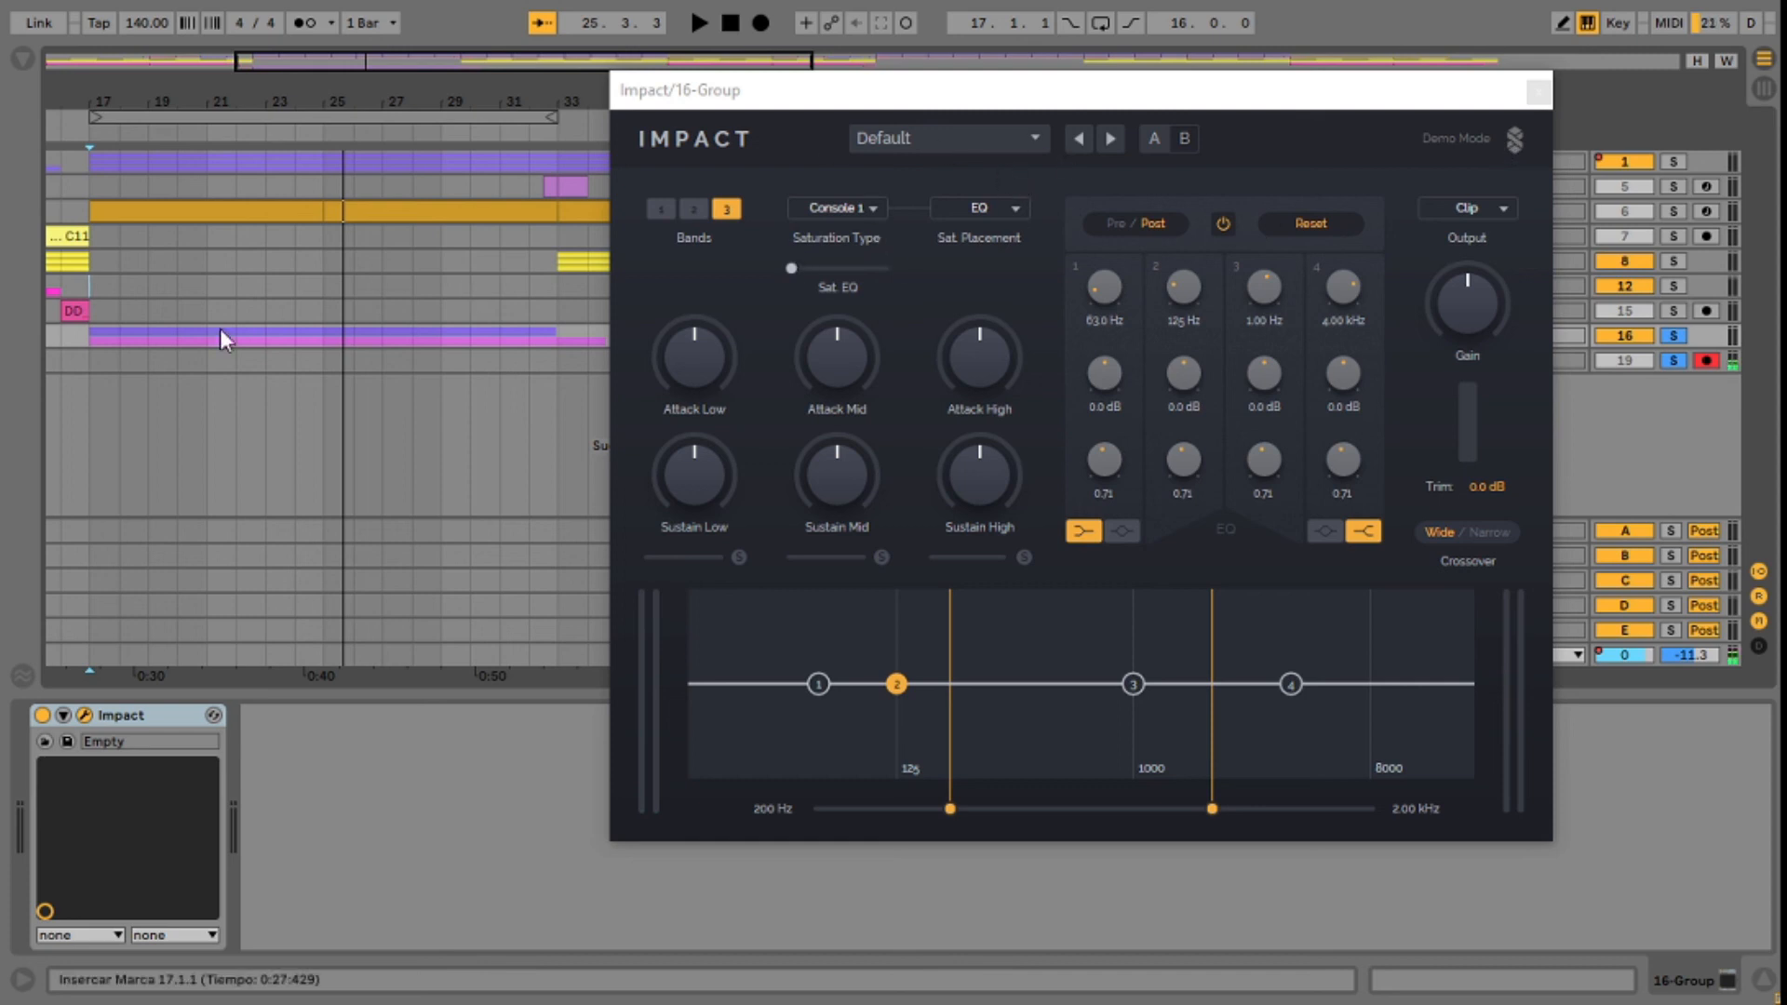
left_click(91, 313)
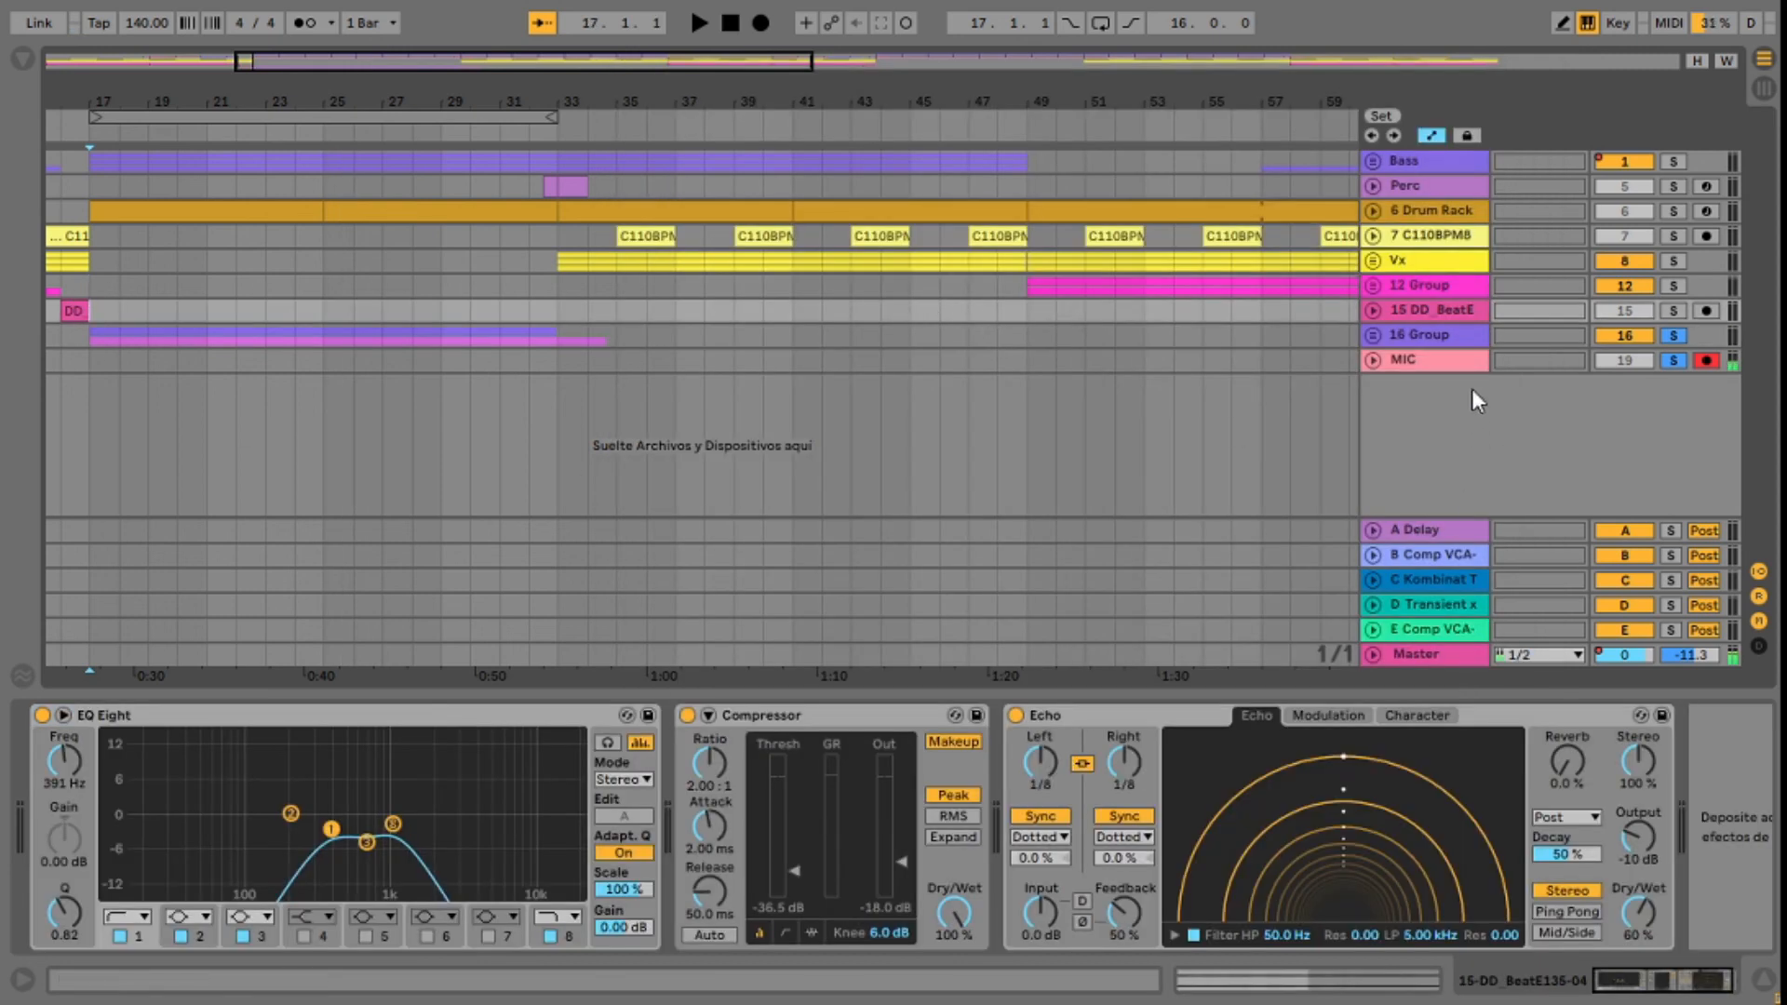
key("space")
left_click(1441, 335)
Step: Load the Ultra Tight Clipped factory preset during playback and set the output gain to +10.0 dB
left_click(916, 140)
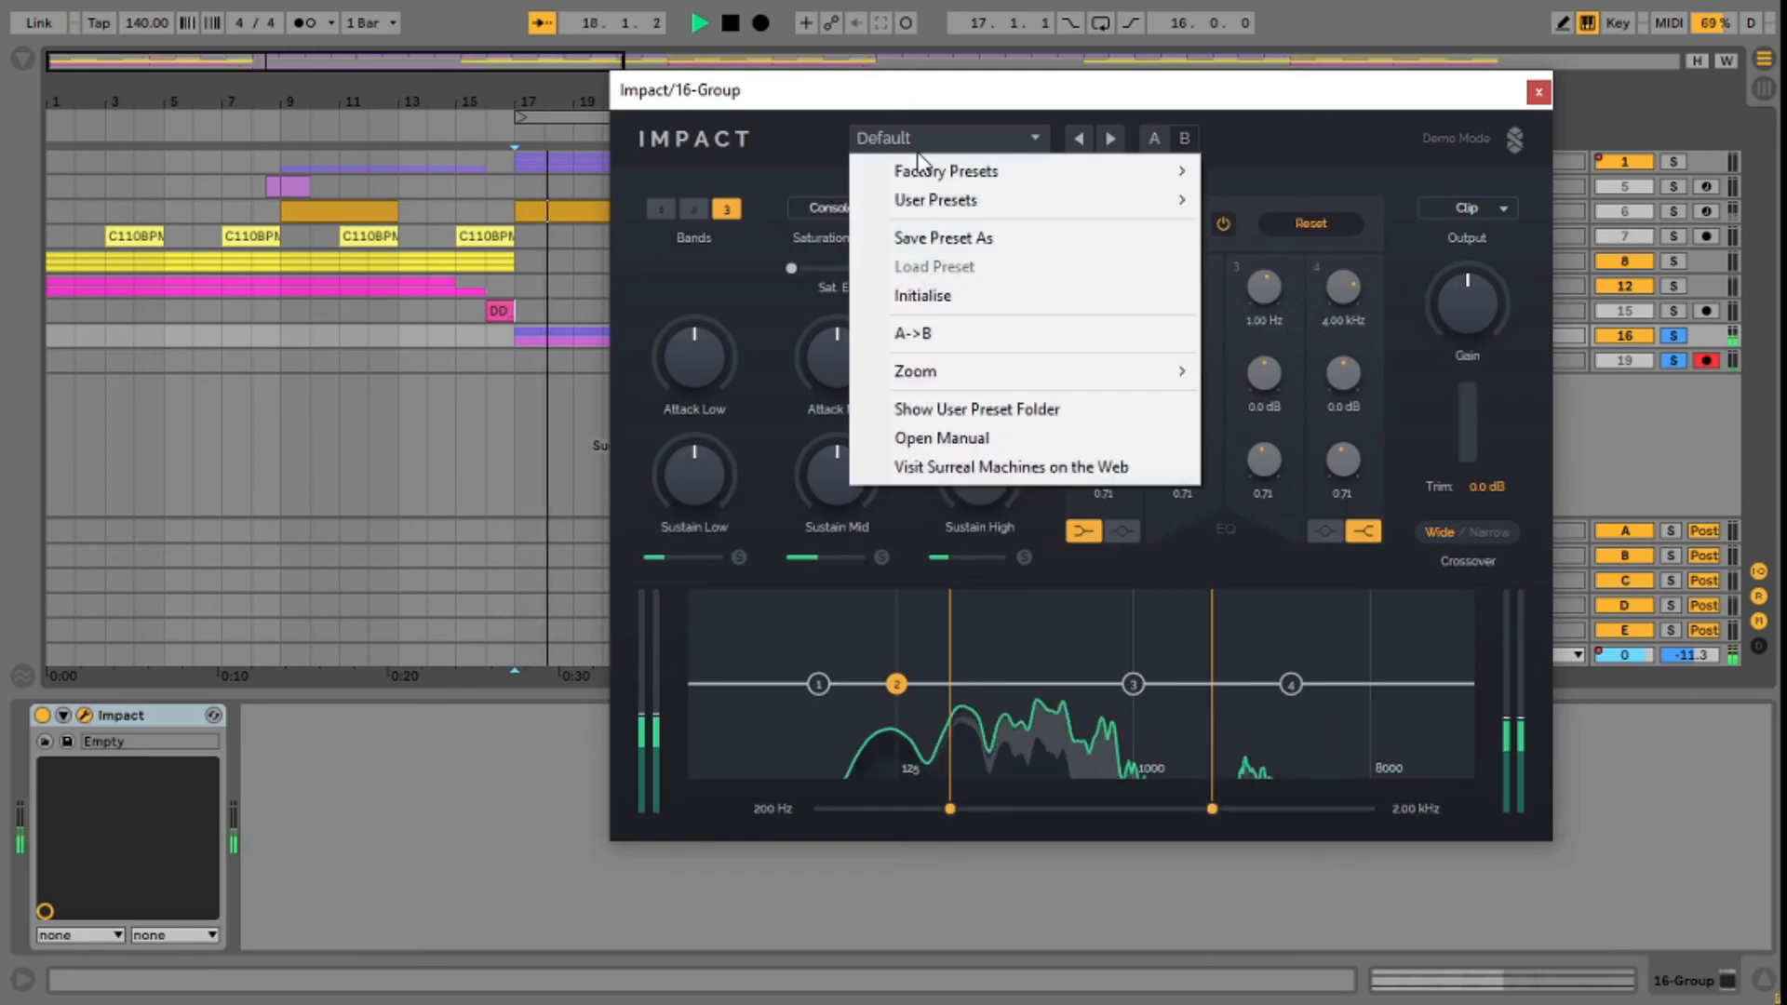
mouse_move(1184, 183)
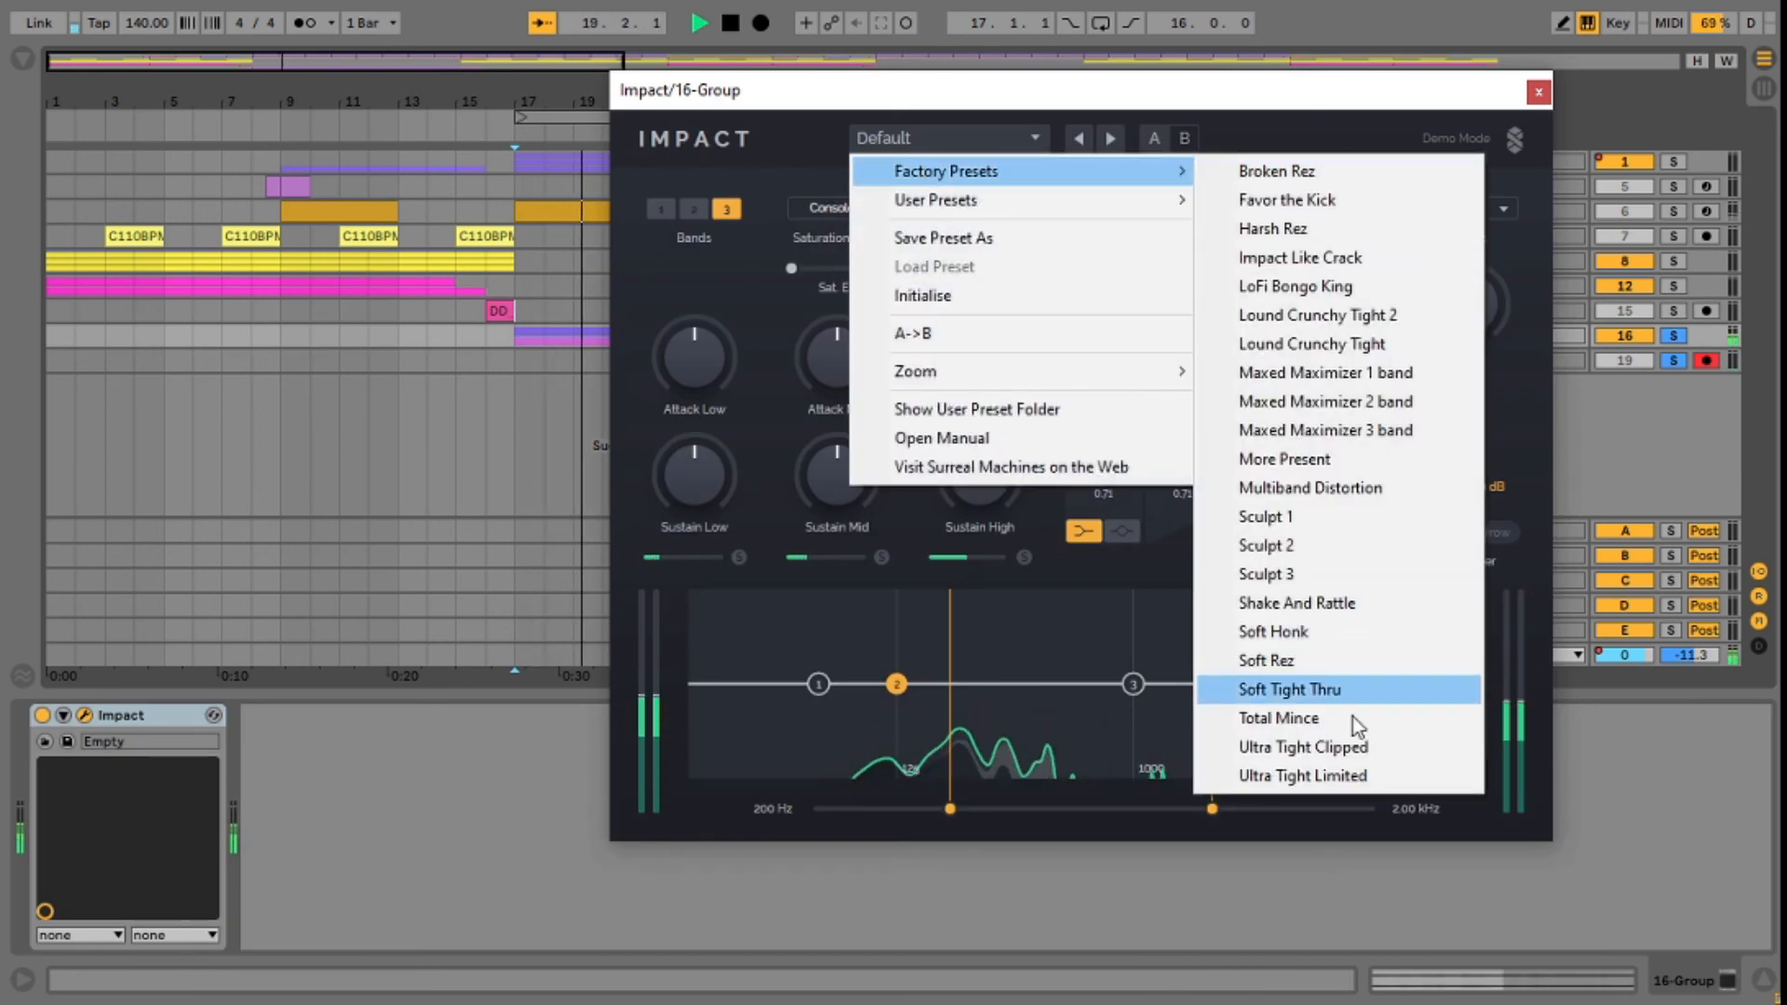
left_click(1349, 750)
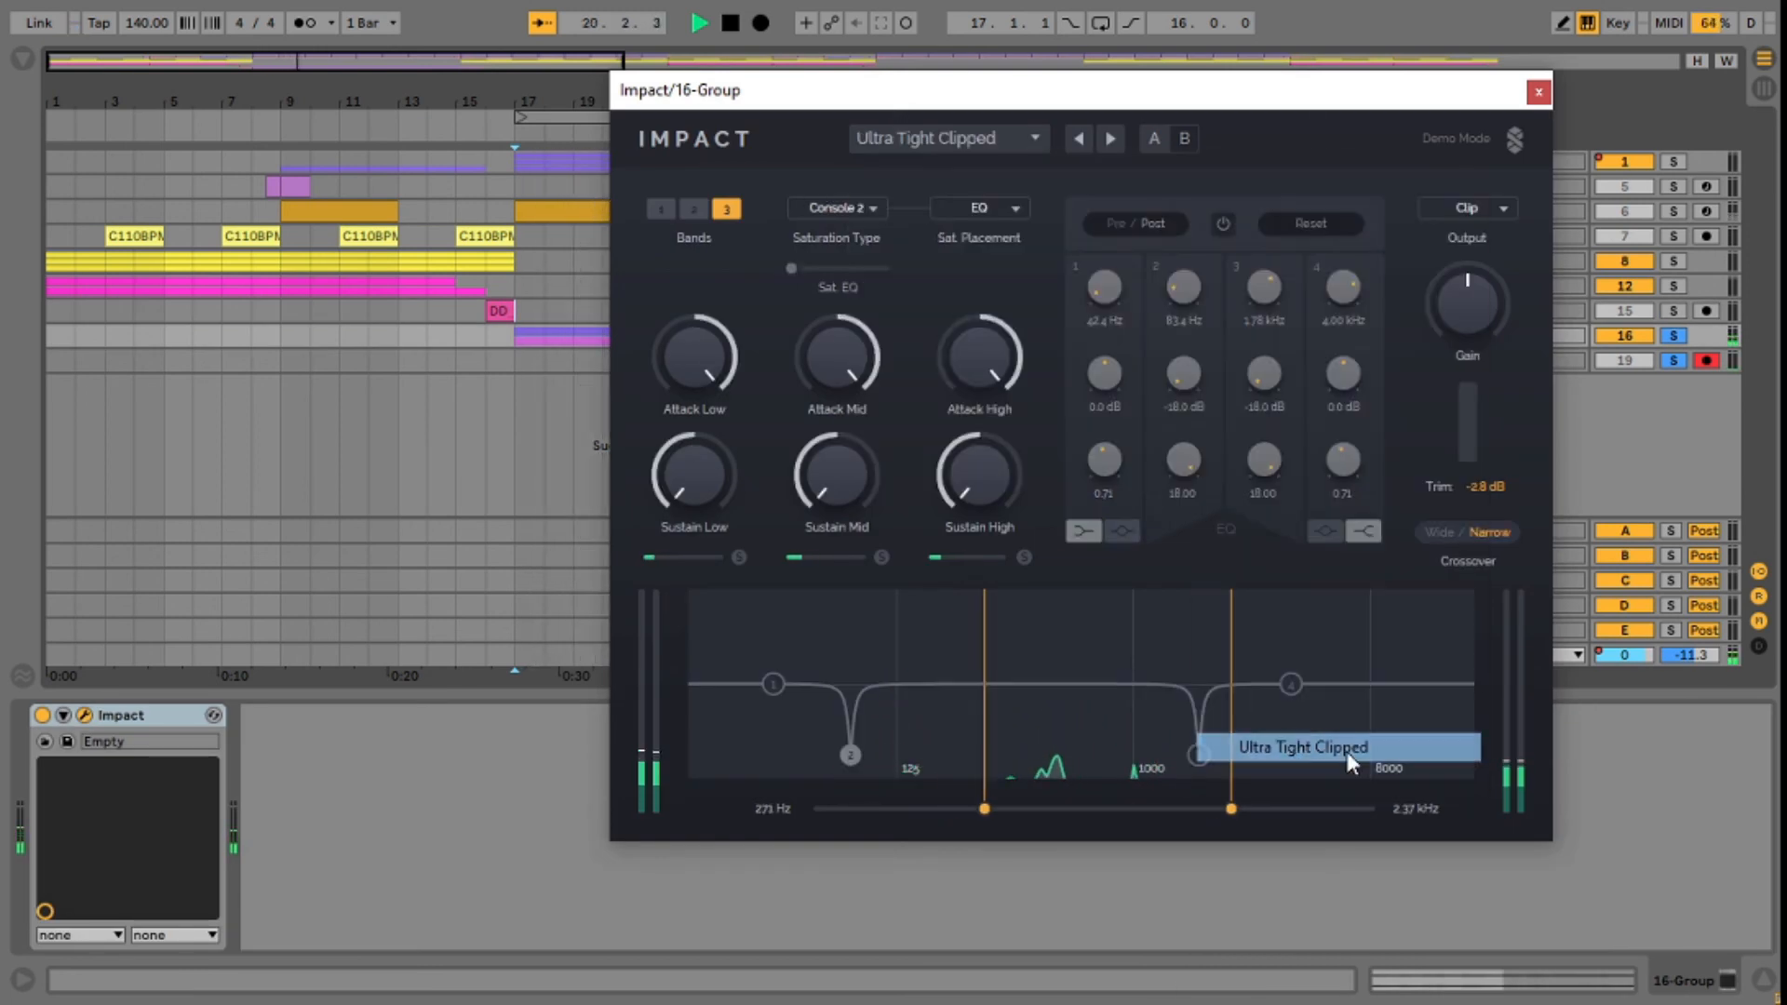
left_click_drag(1458, 303, 1461, 329)
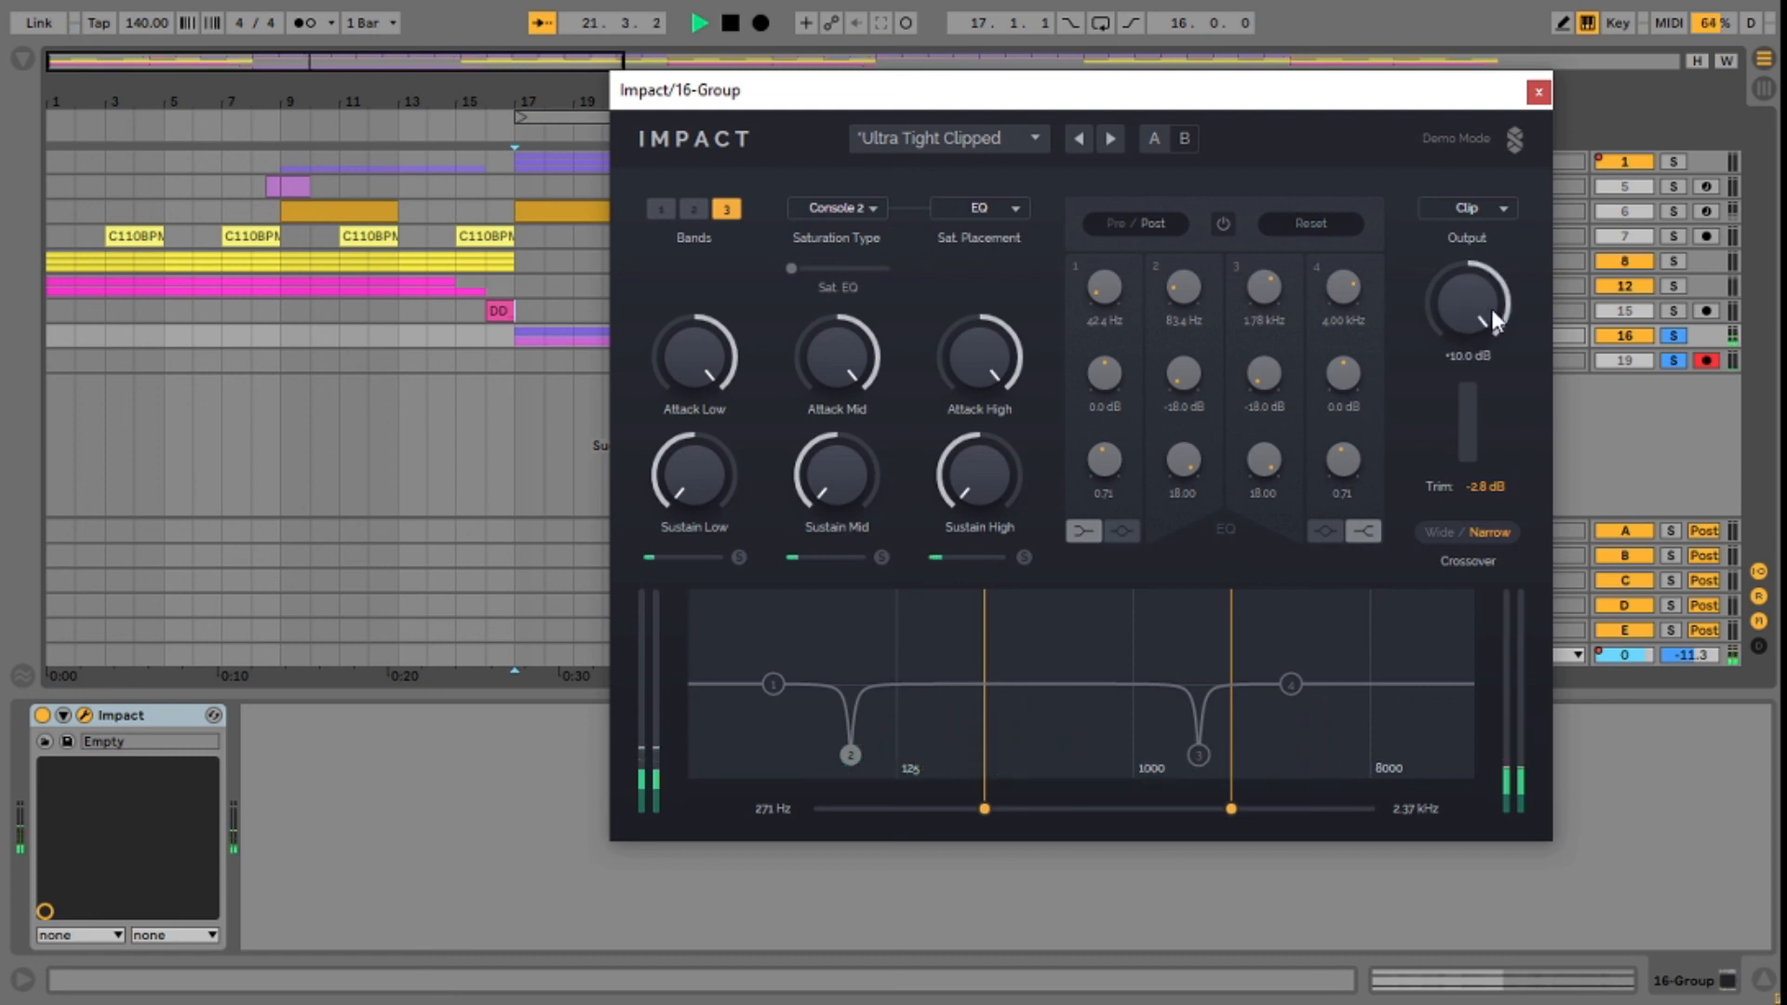
left_click_drag(504, 101, 350, 119)
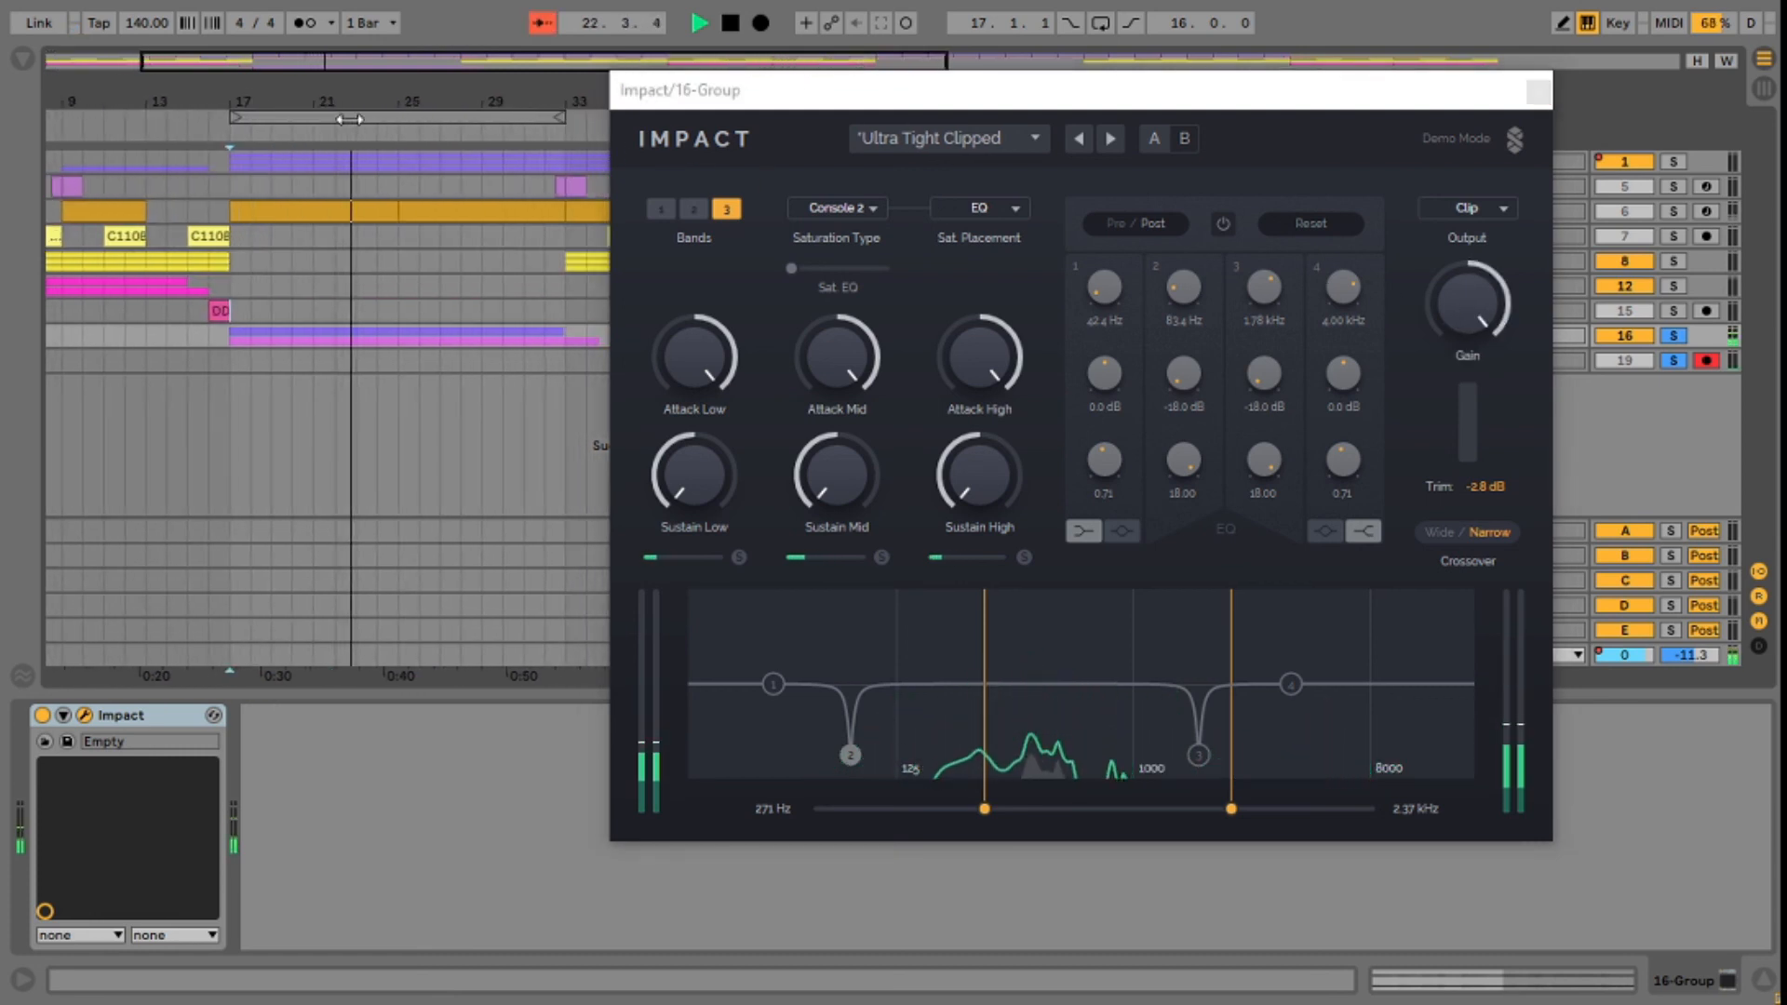
Step: Turn off the solo on the 16 Group and MIC tracks and play the full mix from bar 17
left_click_drag(1201, 95, 1046, 101)
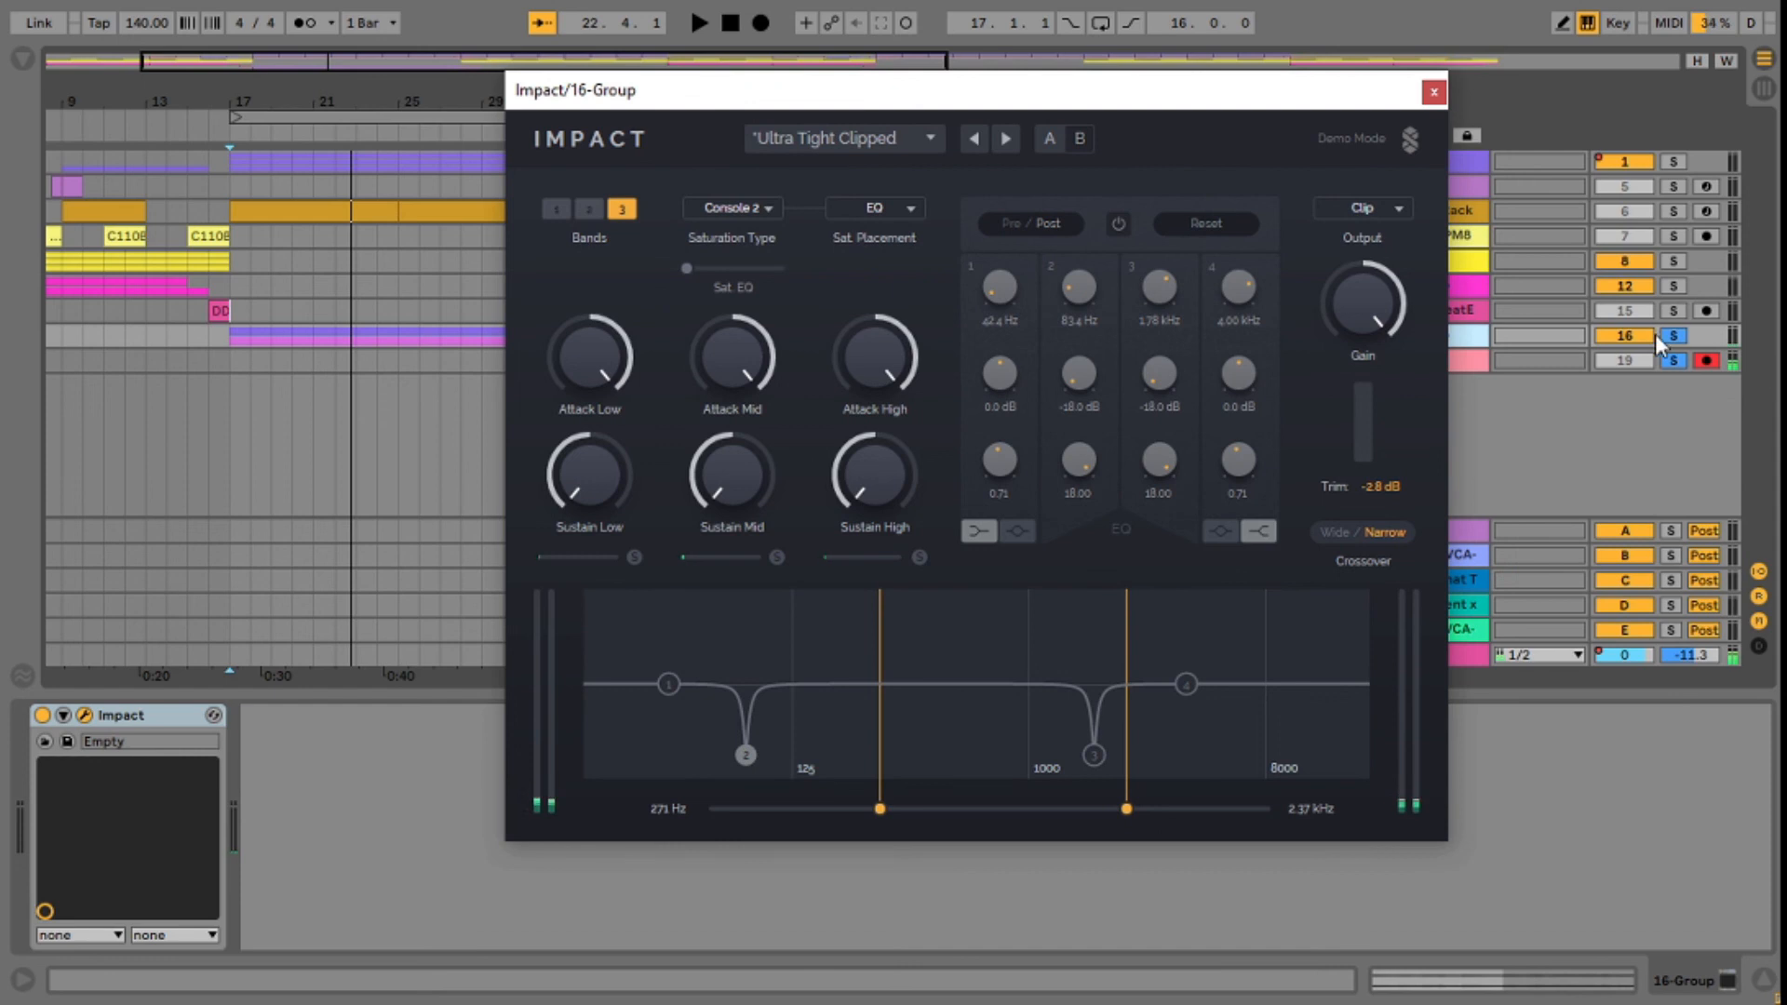
left_click(1675, 360)
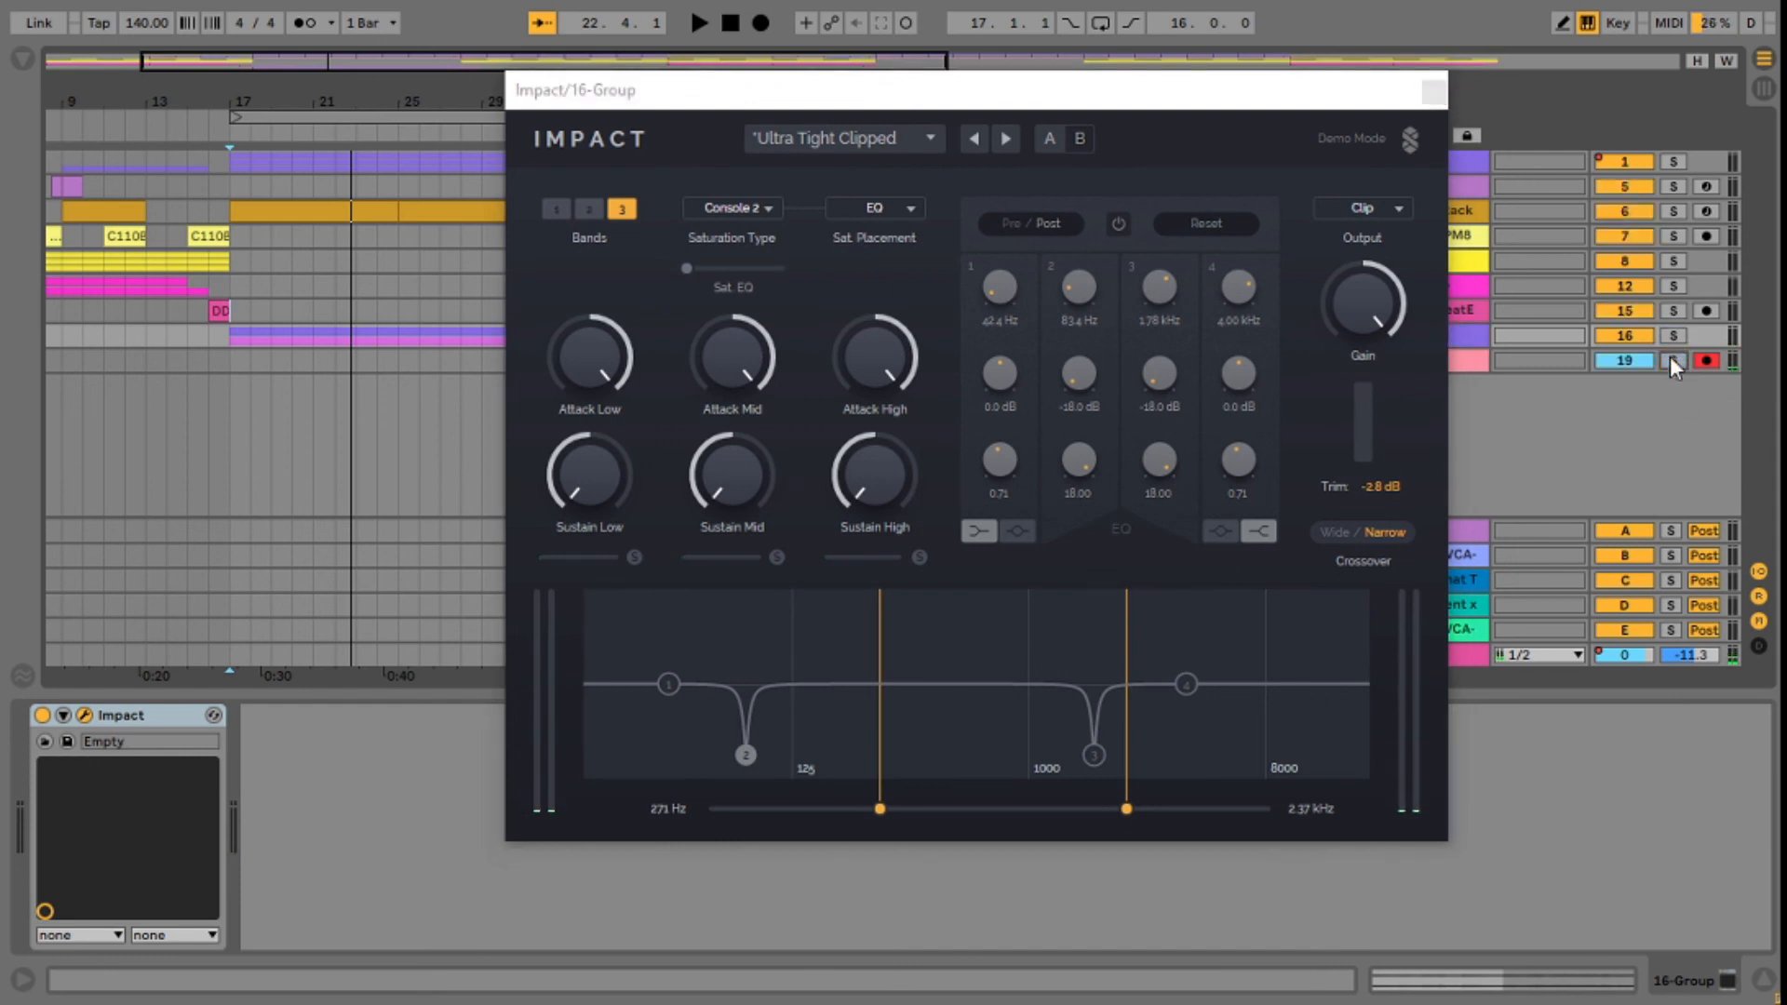
key("space")
left_click_drag(454, 104, 324, 108)
Step: Lower Impact's output gain and raise its saturation amount while the full mix plays
left_click_drag(1342, 330, 1342, 367)
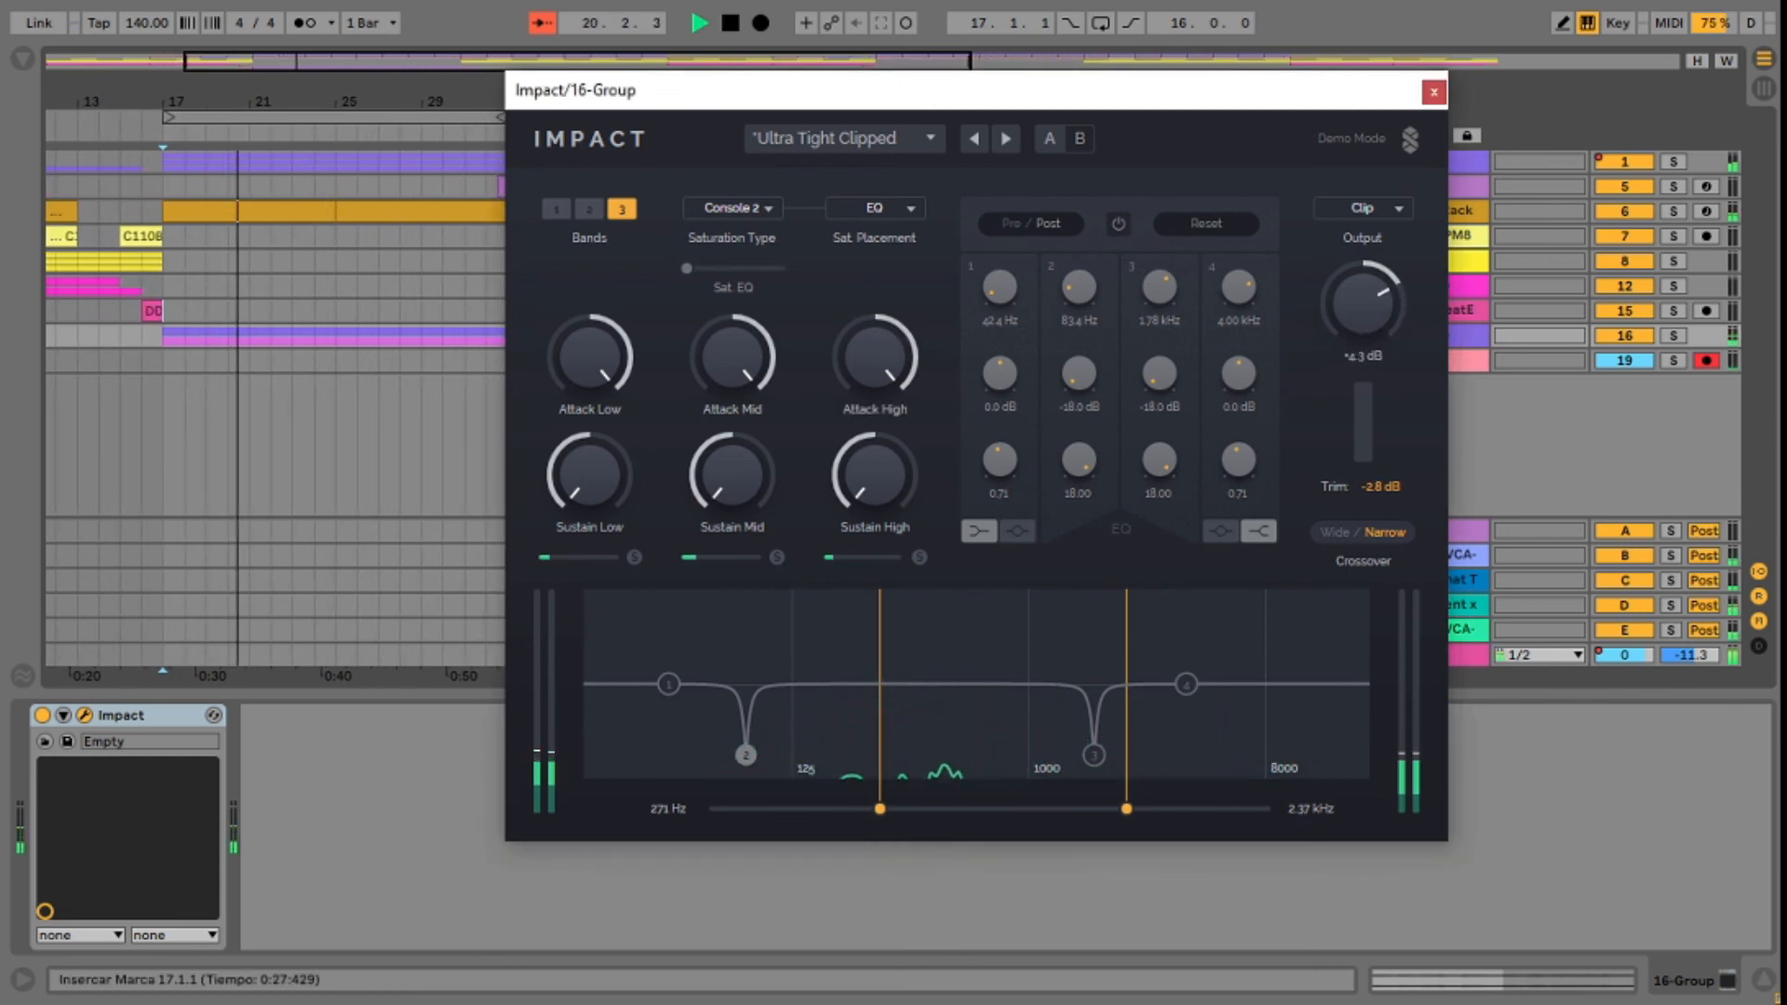
left_click_drag(1362, 304, 1362, 294)
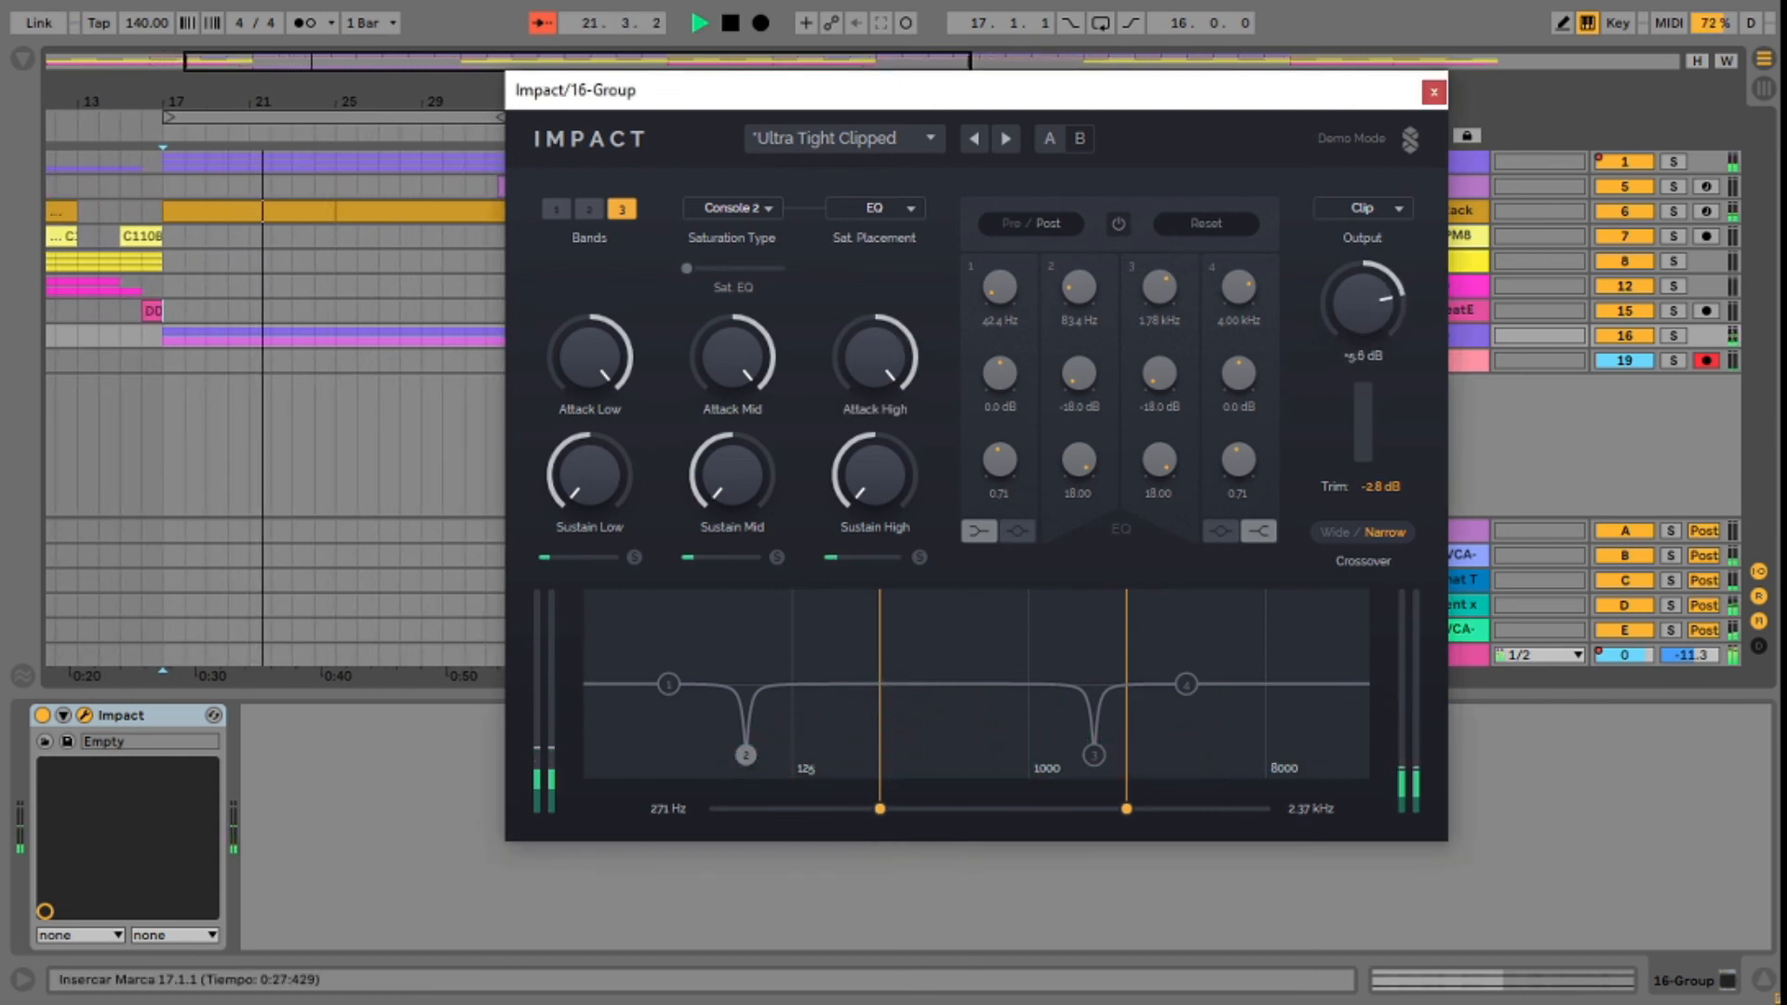
left_click_drag(686, 269, 754, 269)
left_click_drag(1368, 322, 1368, 341)
left_click_drag(754, 270, 758, 270)
left_click_drag(410, 104, 397, 104)
Step: Initialise Impact, boost the mid band's attack while reducing its sustain, and stop playback
left_click(891, 151)
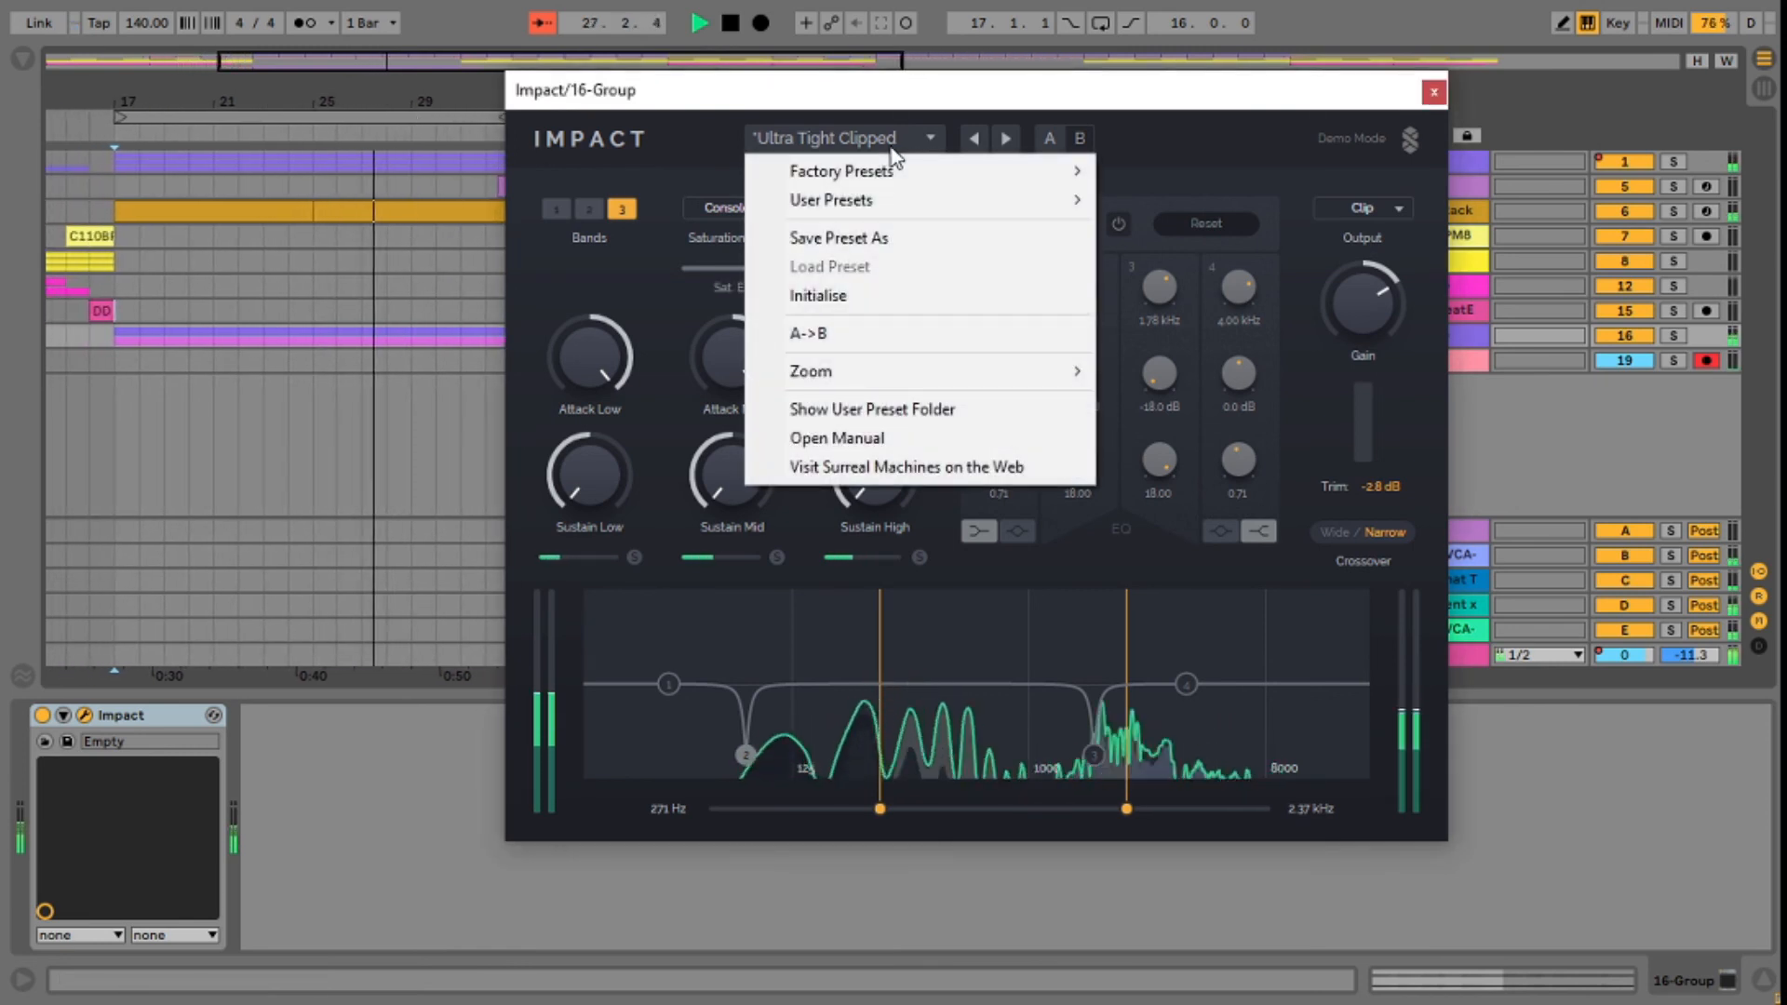
left_click(882, 295)
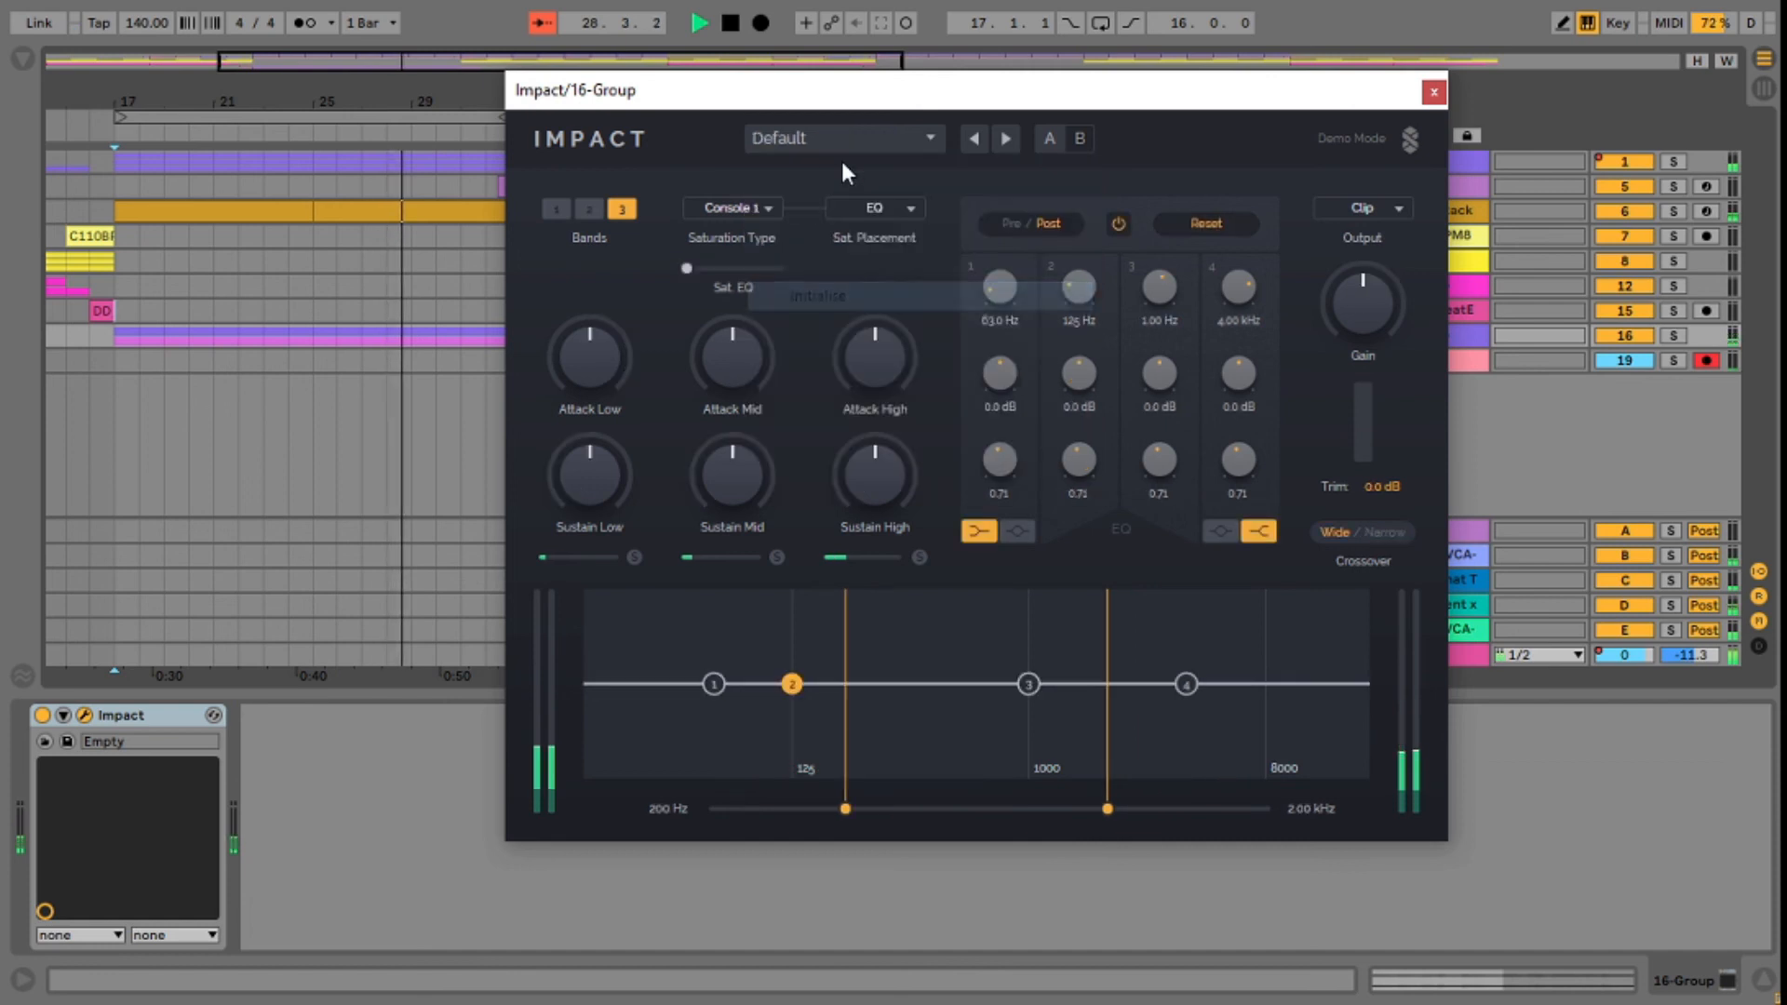
left_click_drag(698, 369, 699, 335)
left_click_drag(733, 475, 732, 503)
key("space")
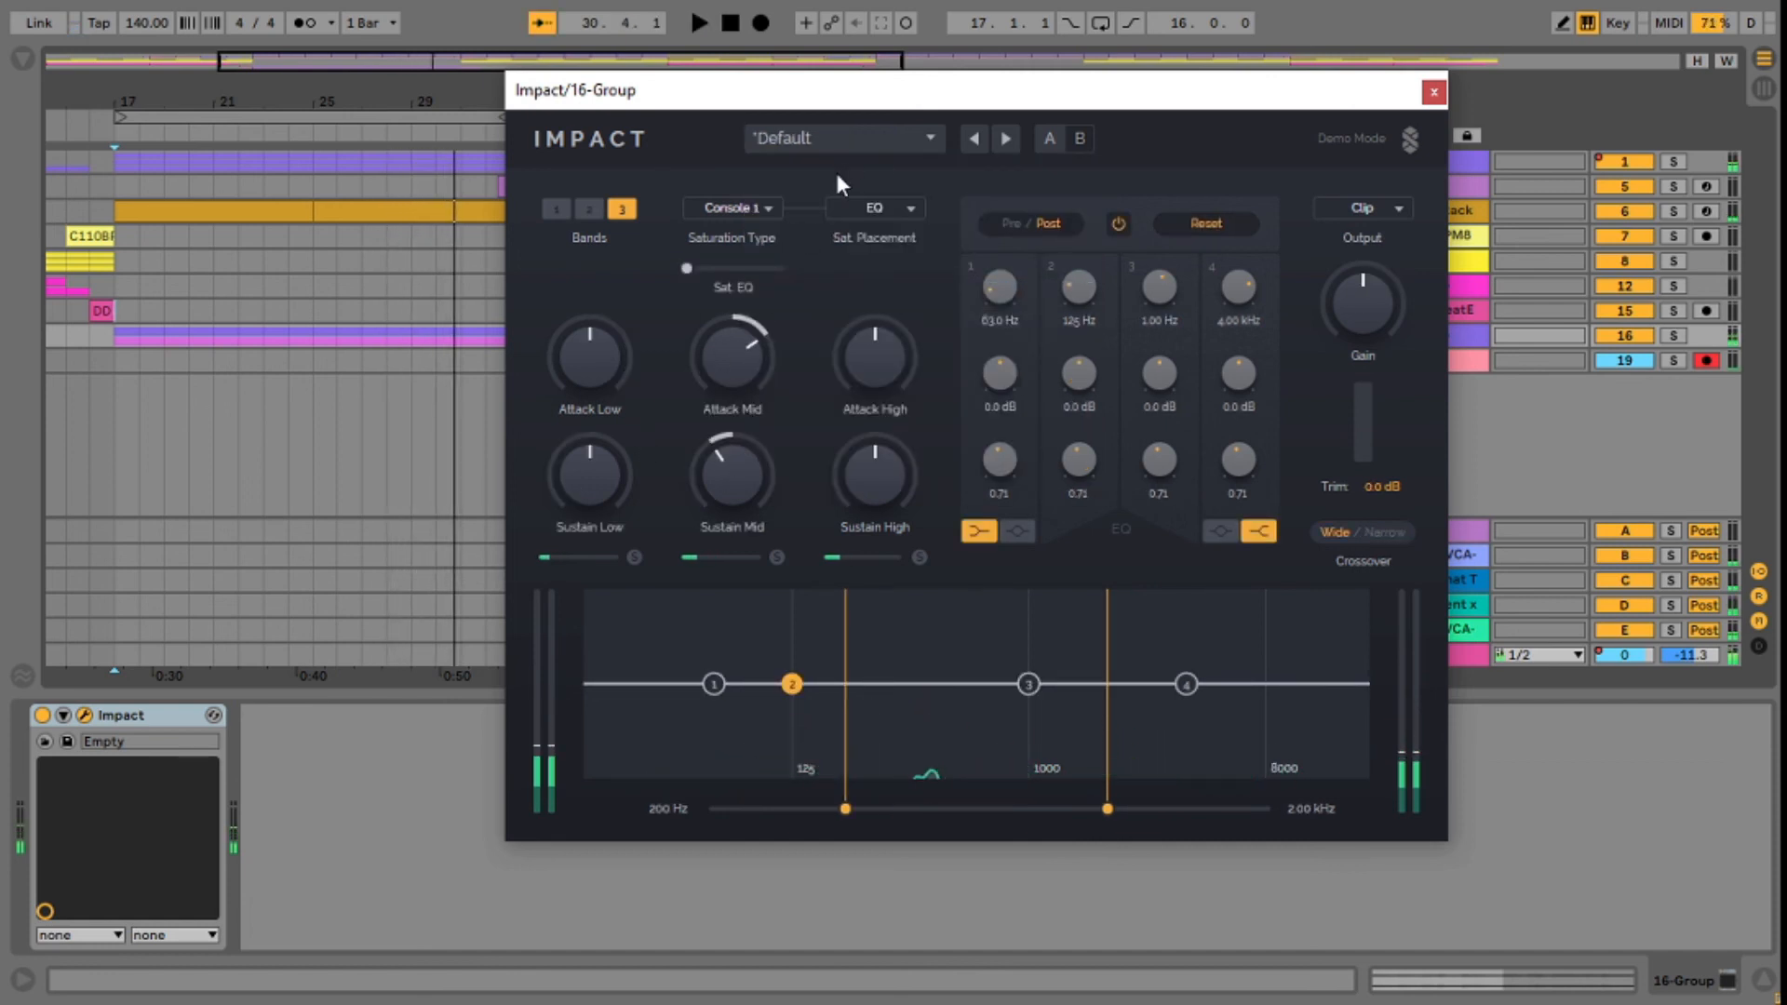
Step: Look through Impact's list of factory presets without loading one
left_click(838, 138)
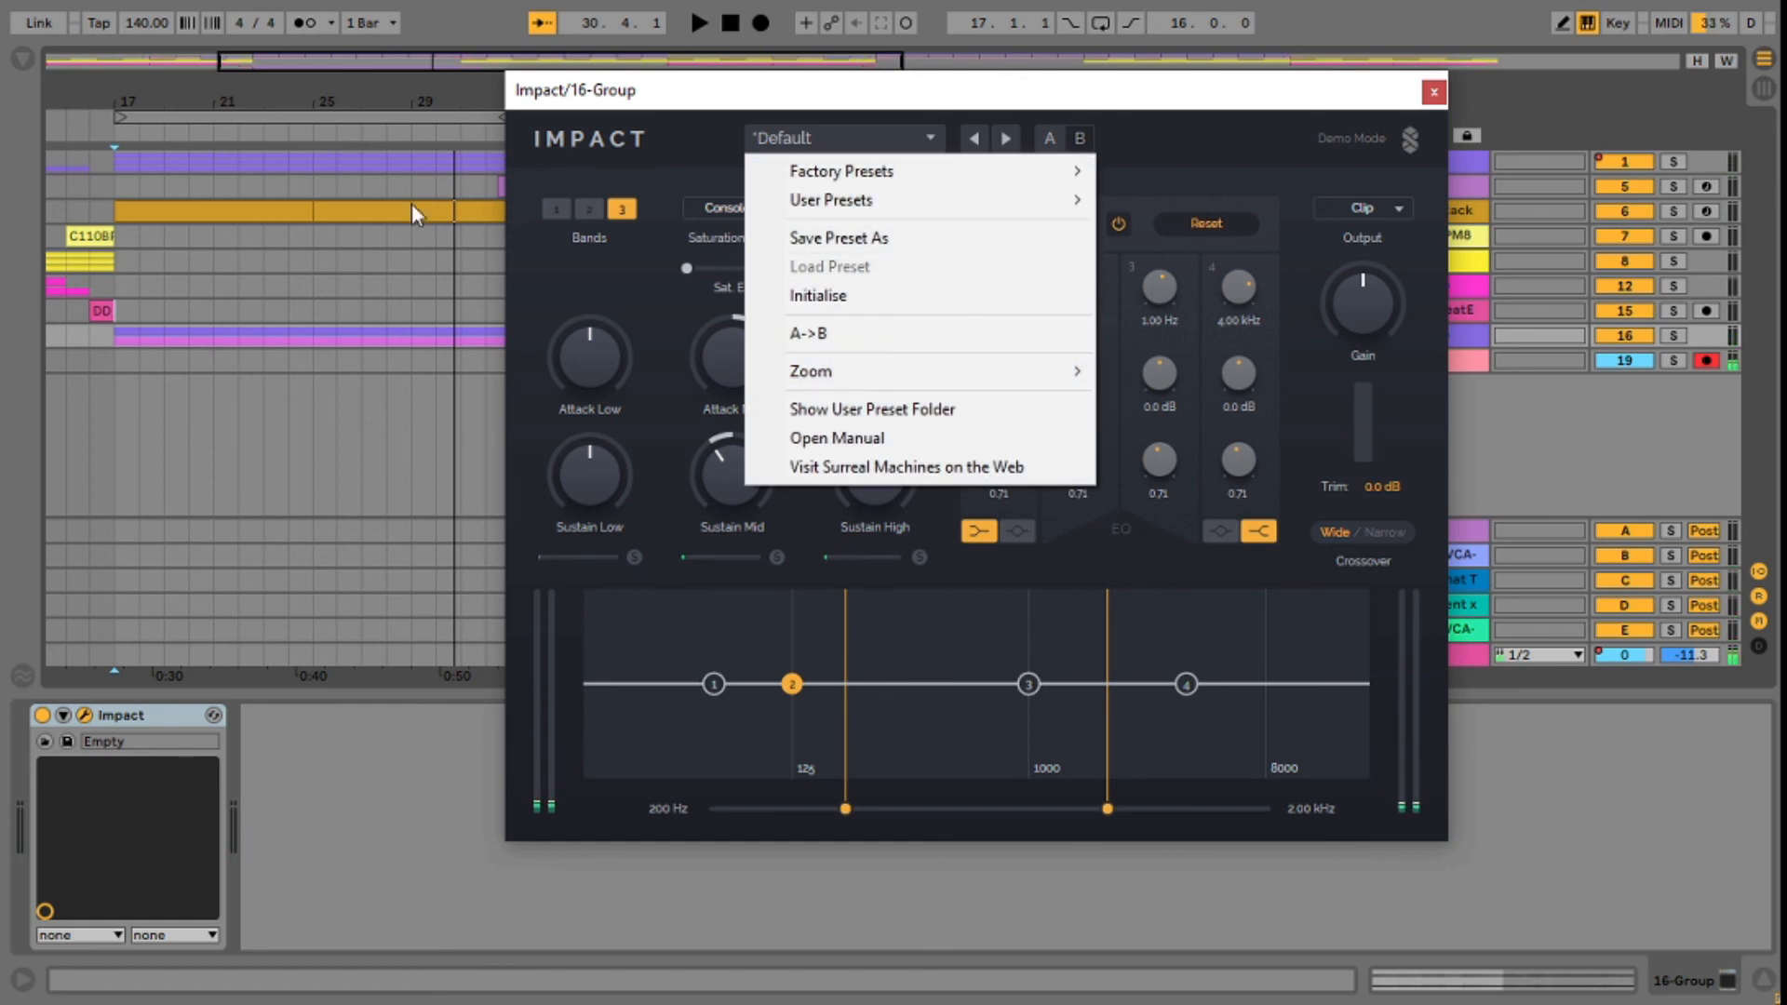
left_click_drag(369, 100, 307, 98)
left_click(891, 138)
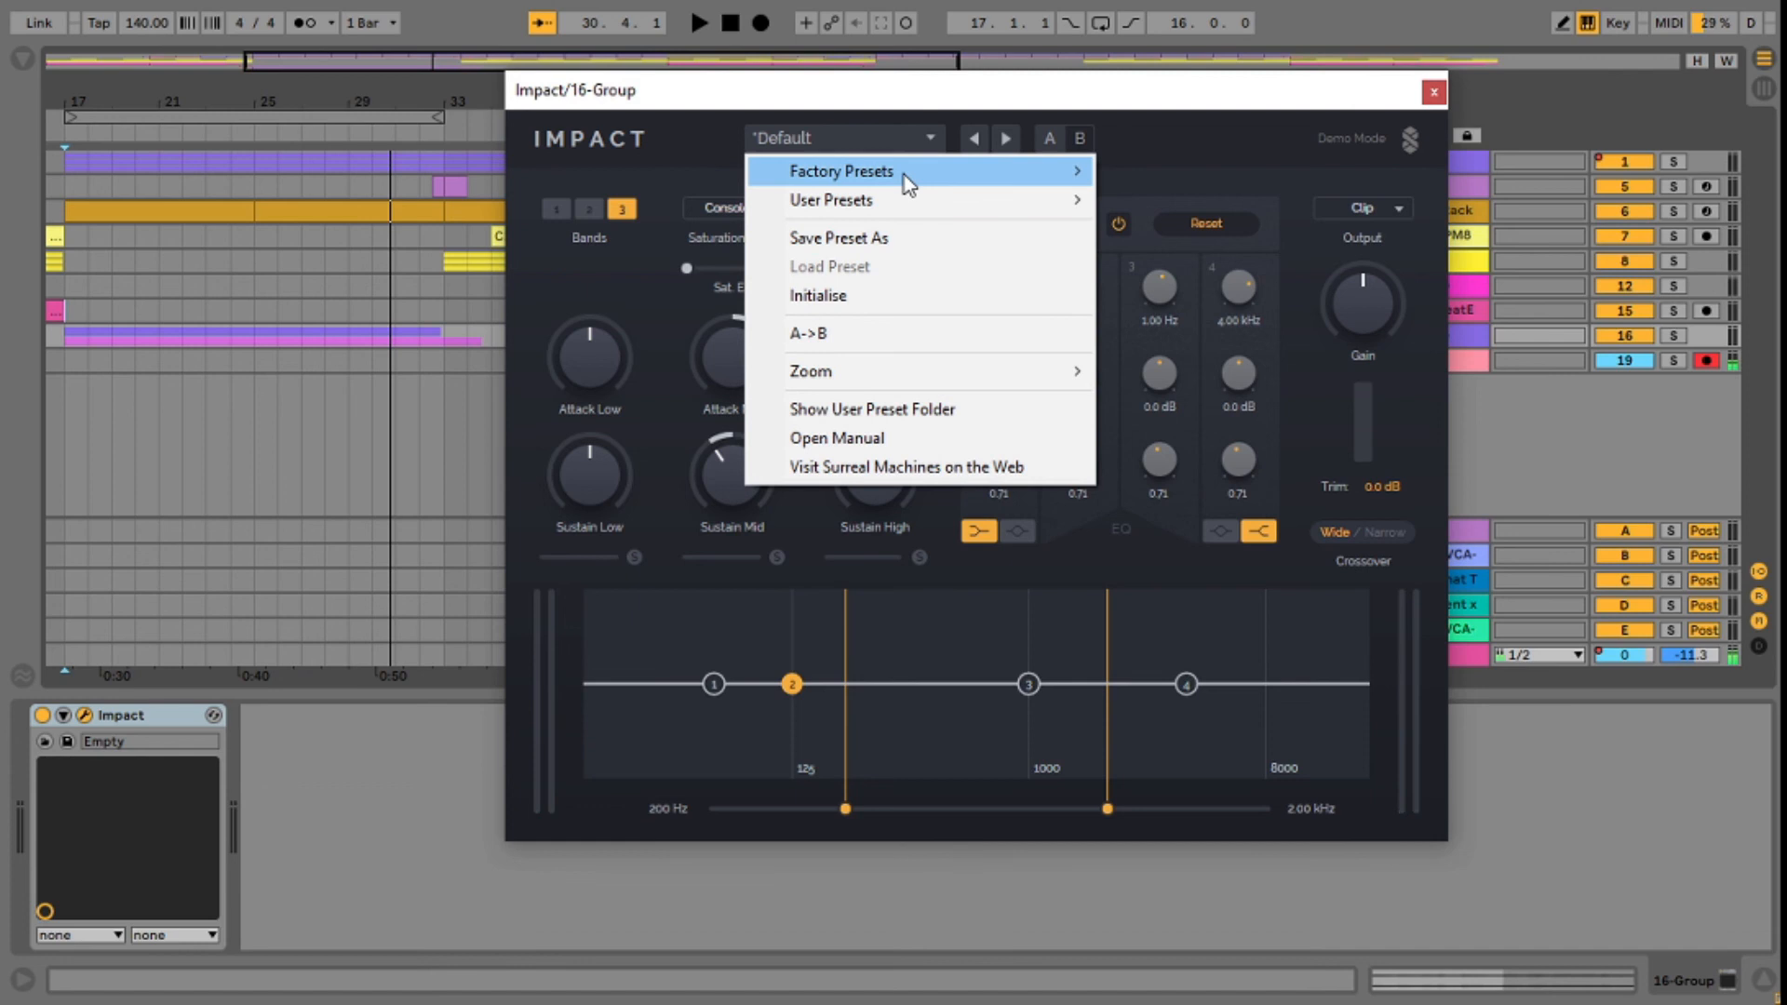
mouse_move(902, 174)
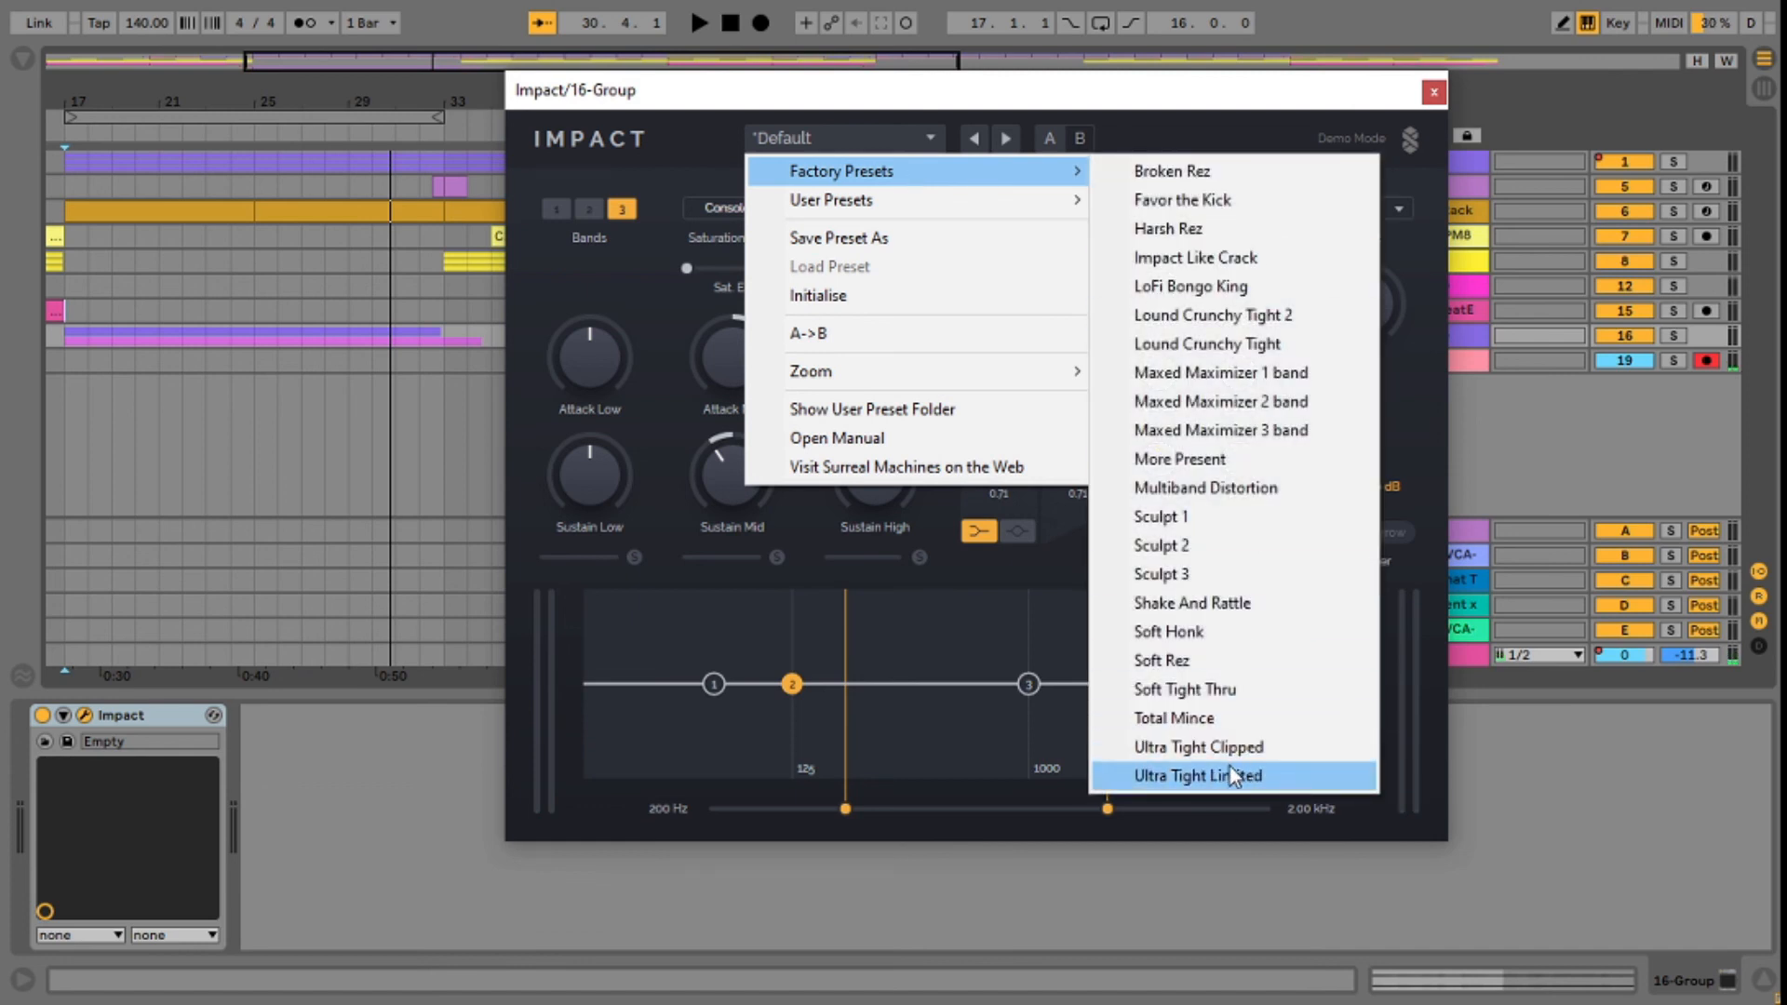
left_click(69, 289)
Step: Play the mix from bar 17 and set Impact's output mode to Maximizer with an amount of 47.0 %
key("space")
left_click(1470, 341)
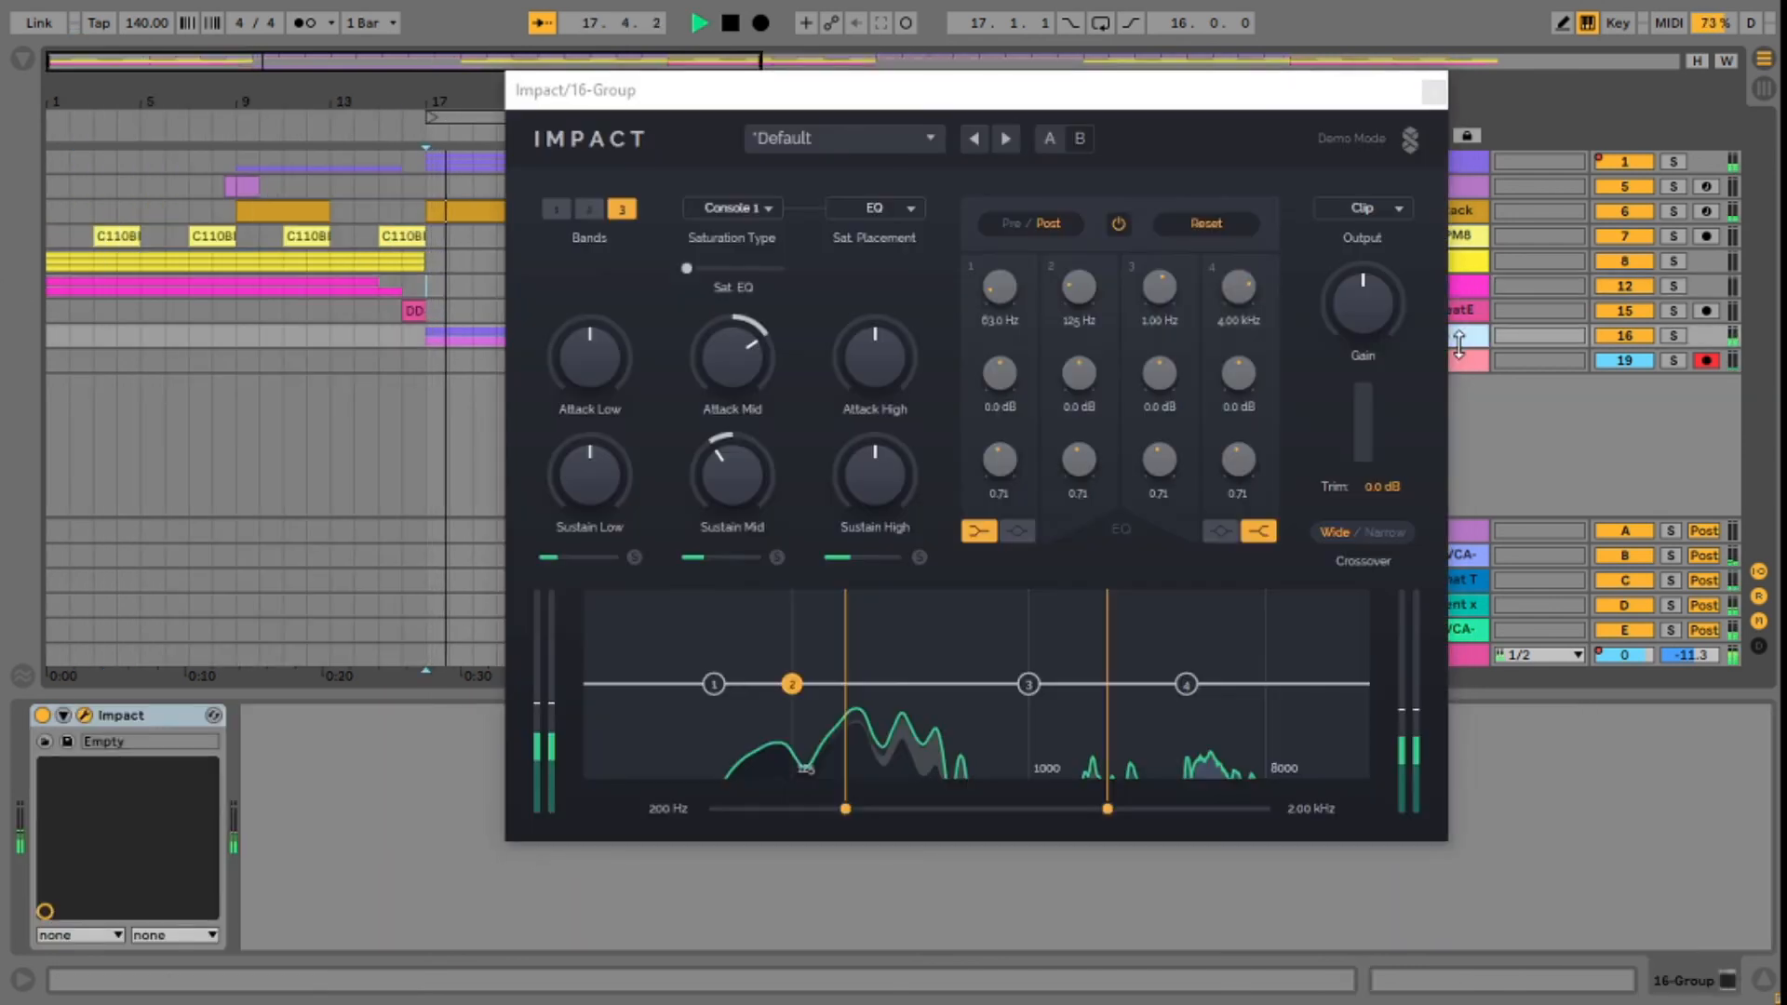
left_click_drag(941, 89, 790, 89)
left_click(1202, 210)
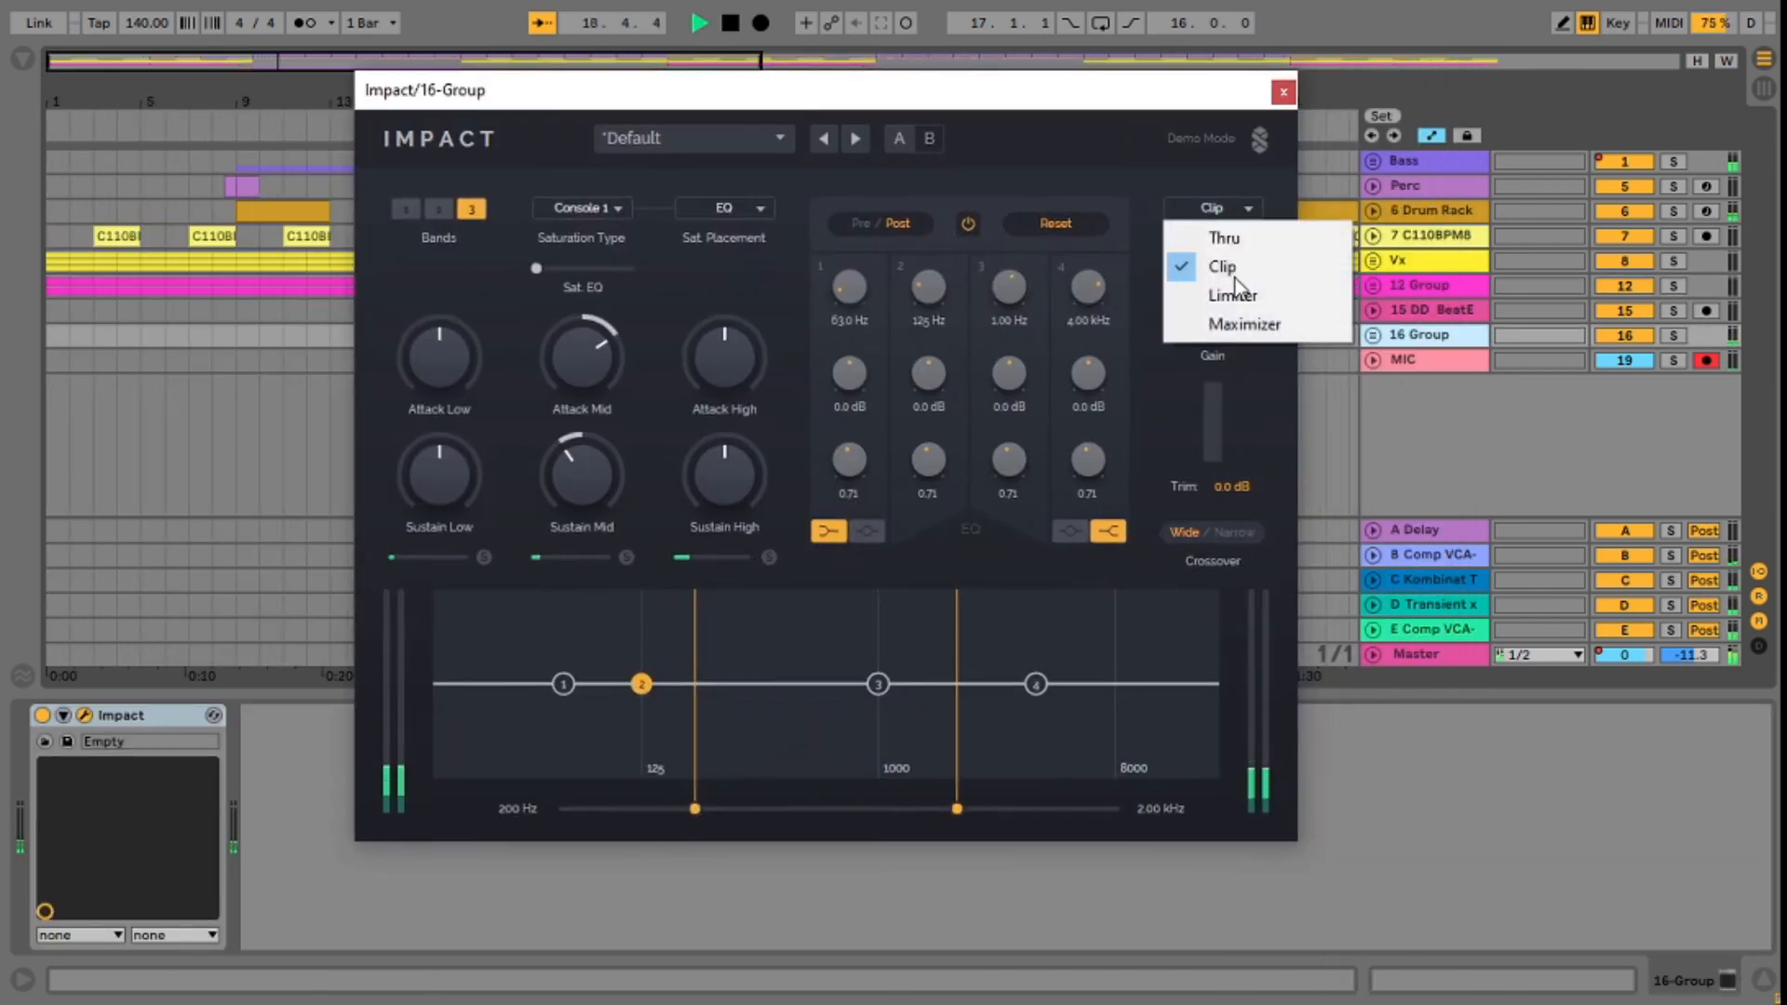
left_click(1251, 328)
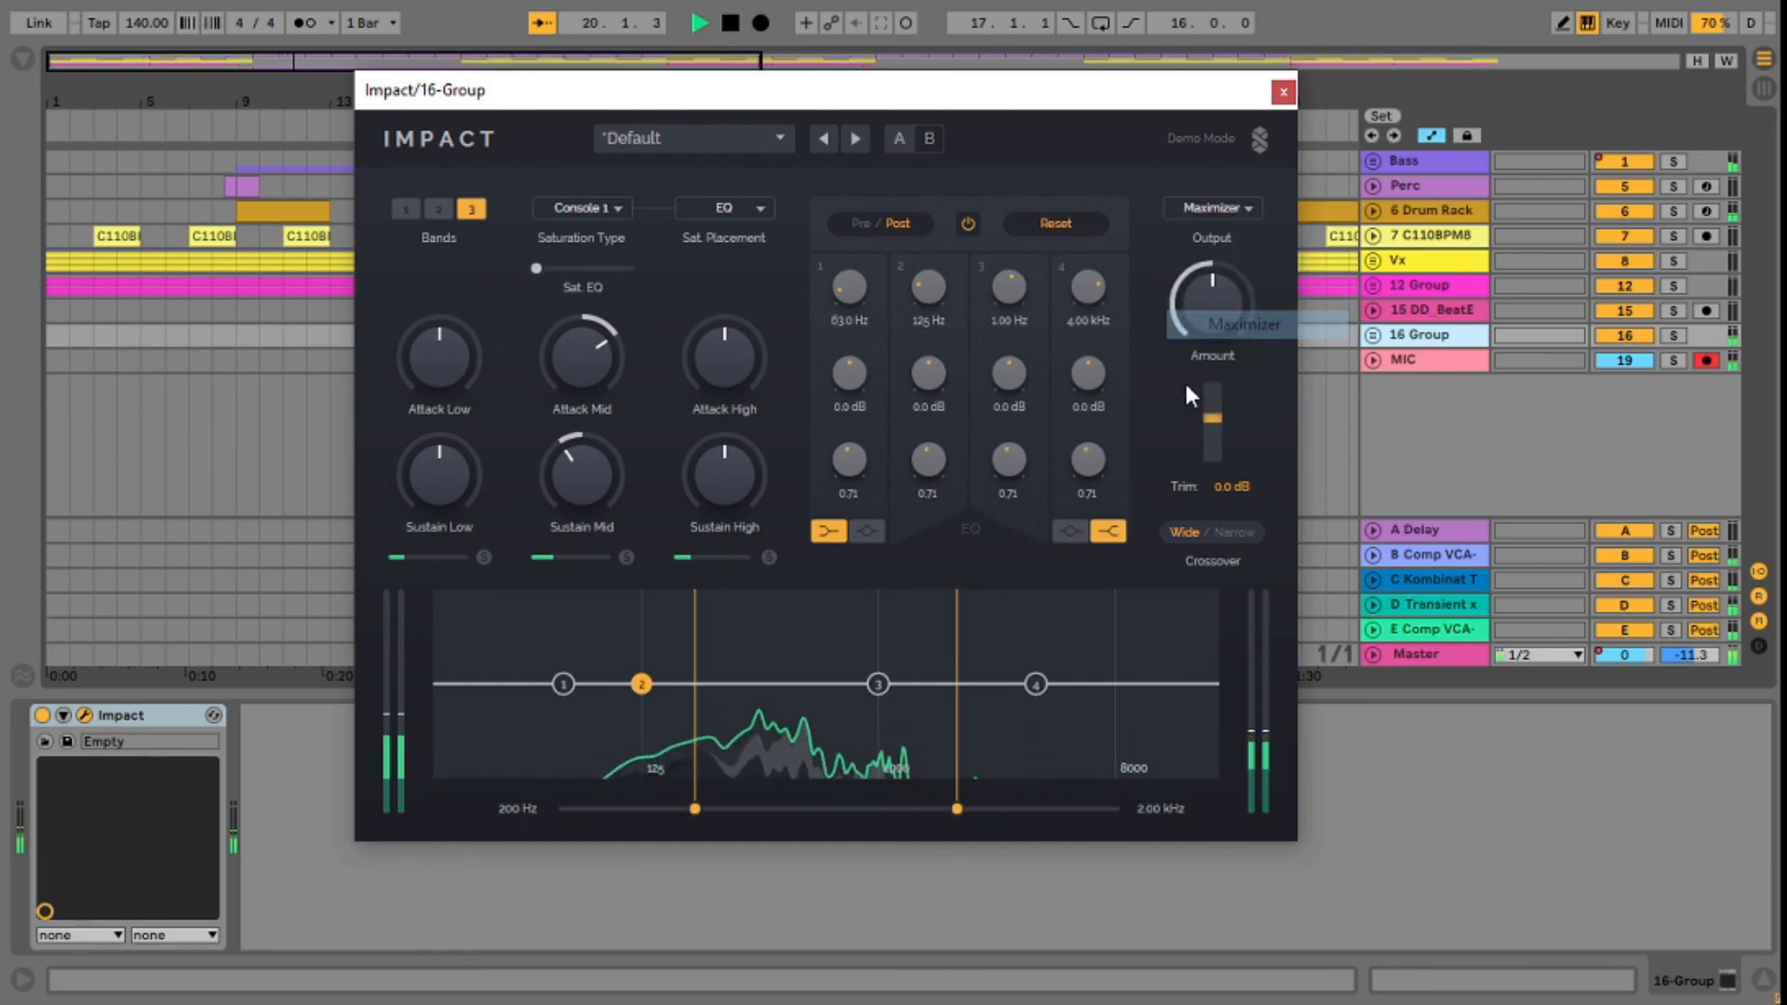
mouse_move(1220, 299)
left_mouse_down()
mouse_move(1221, 281)
mouse_move(1221, 296)
left_mouse_up()
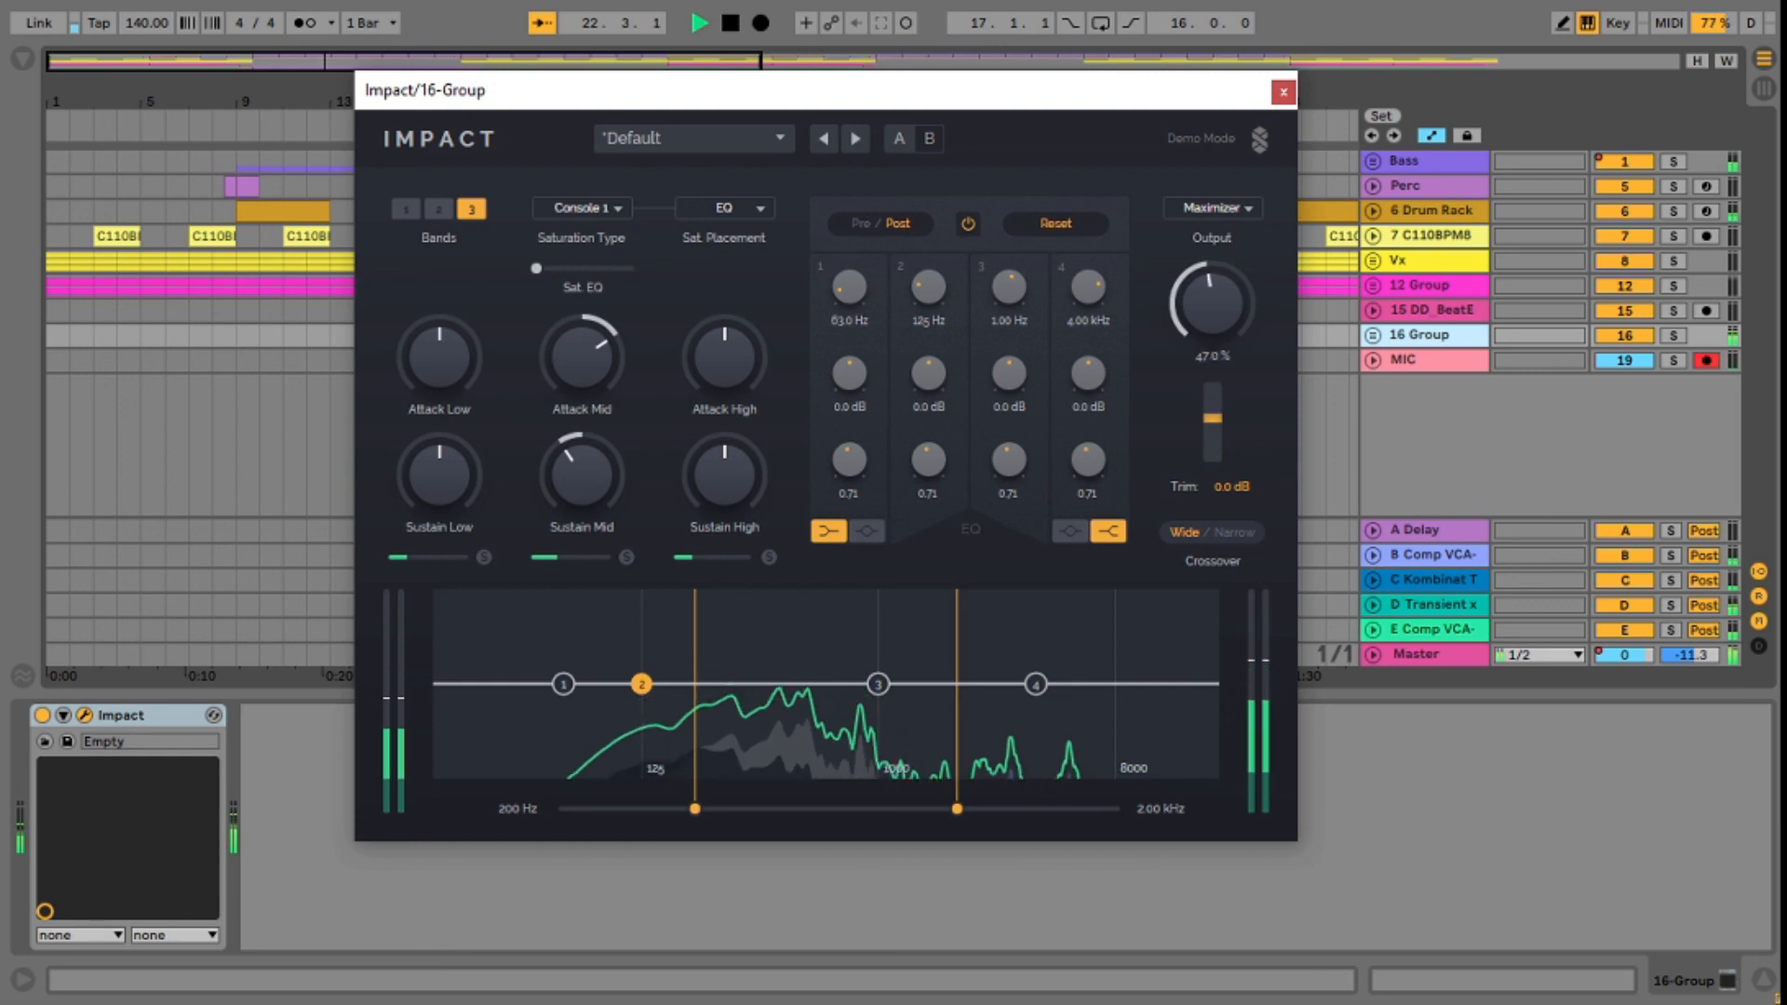
Step: Set the low attack to -10.1 dB, raise the low sustain and set the high attack to about +2.6 dB
left_click_drag(430, 381, 430, 410)
left_click_drag(433, 488, 447, 389)
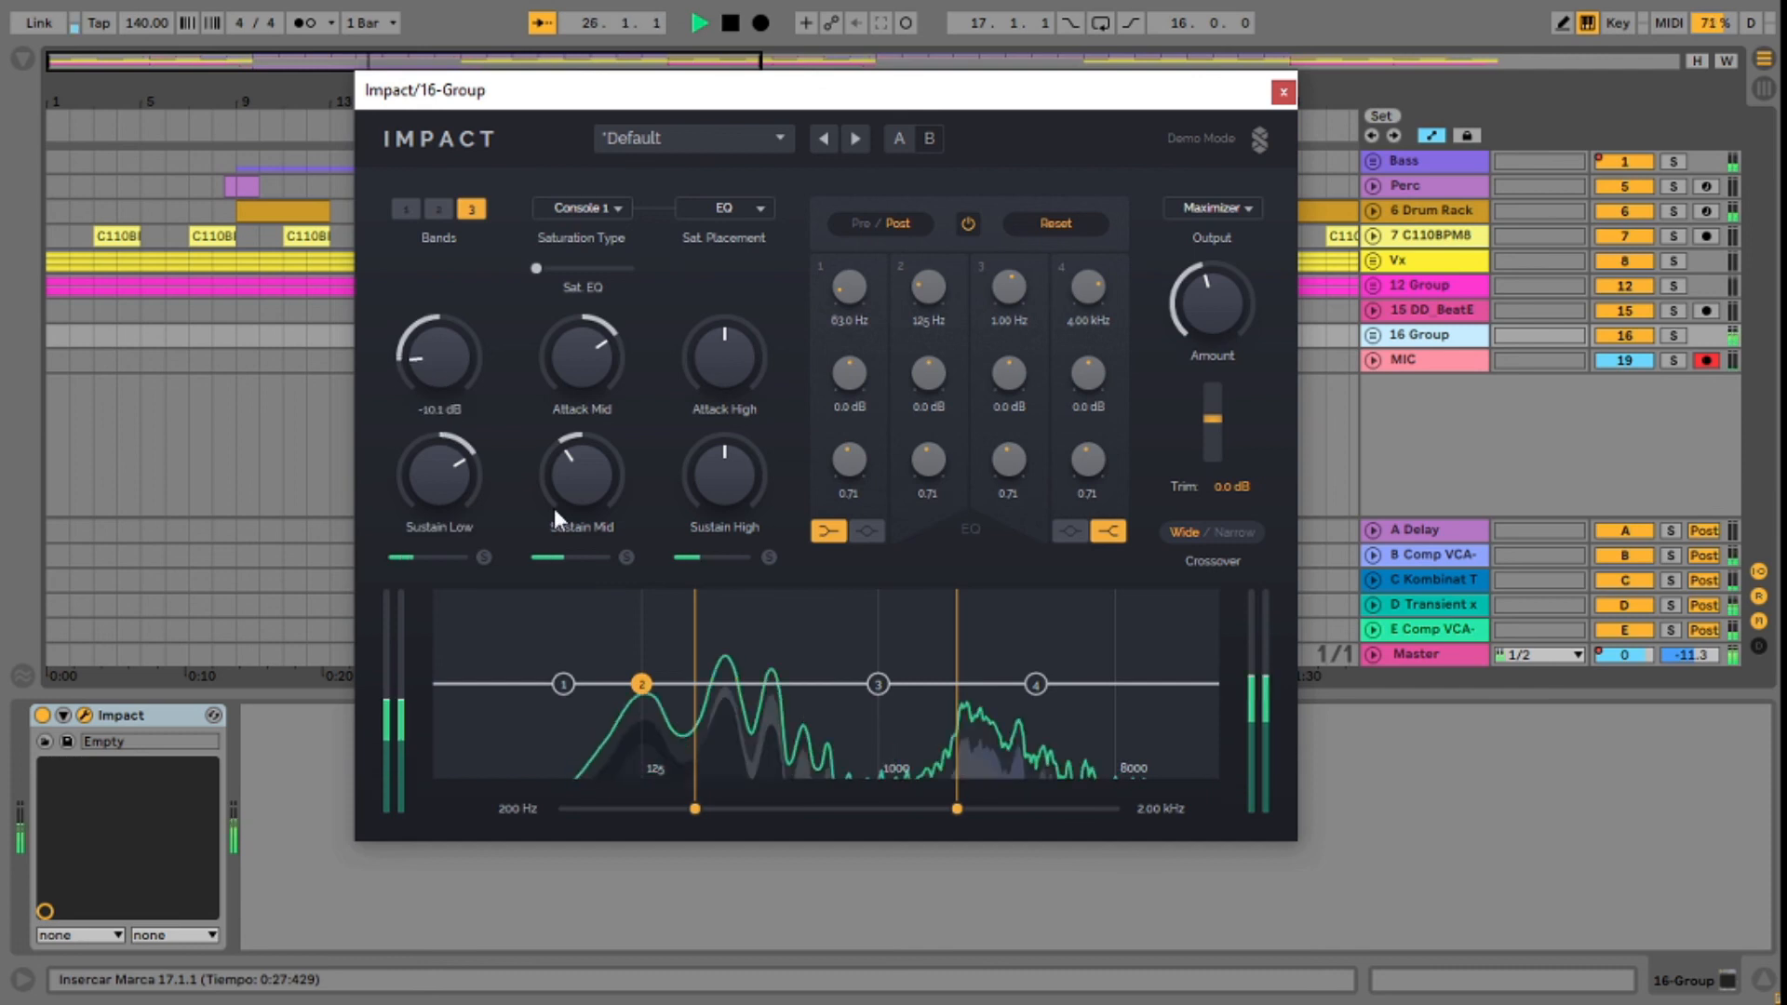
left_click_drag(724, 365, 724, 349)
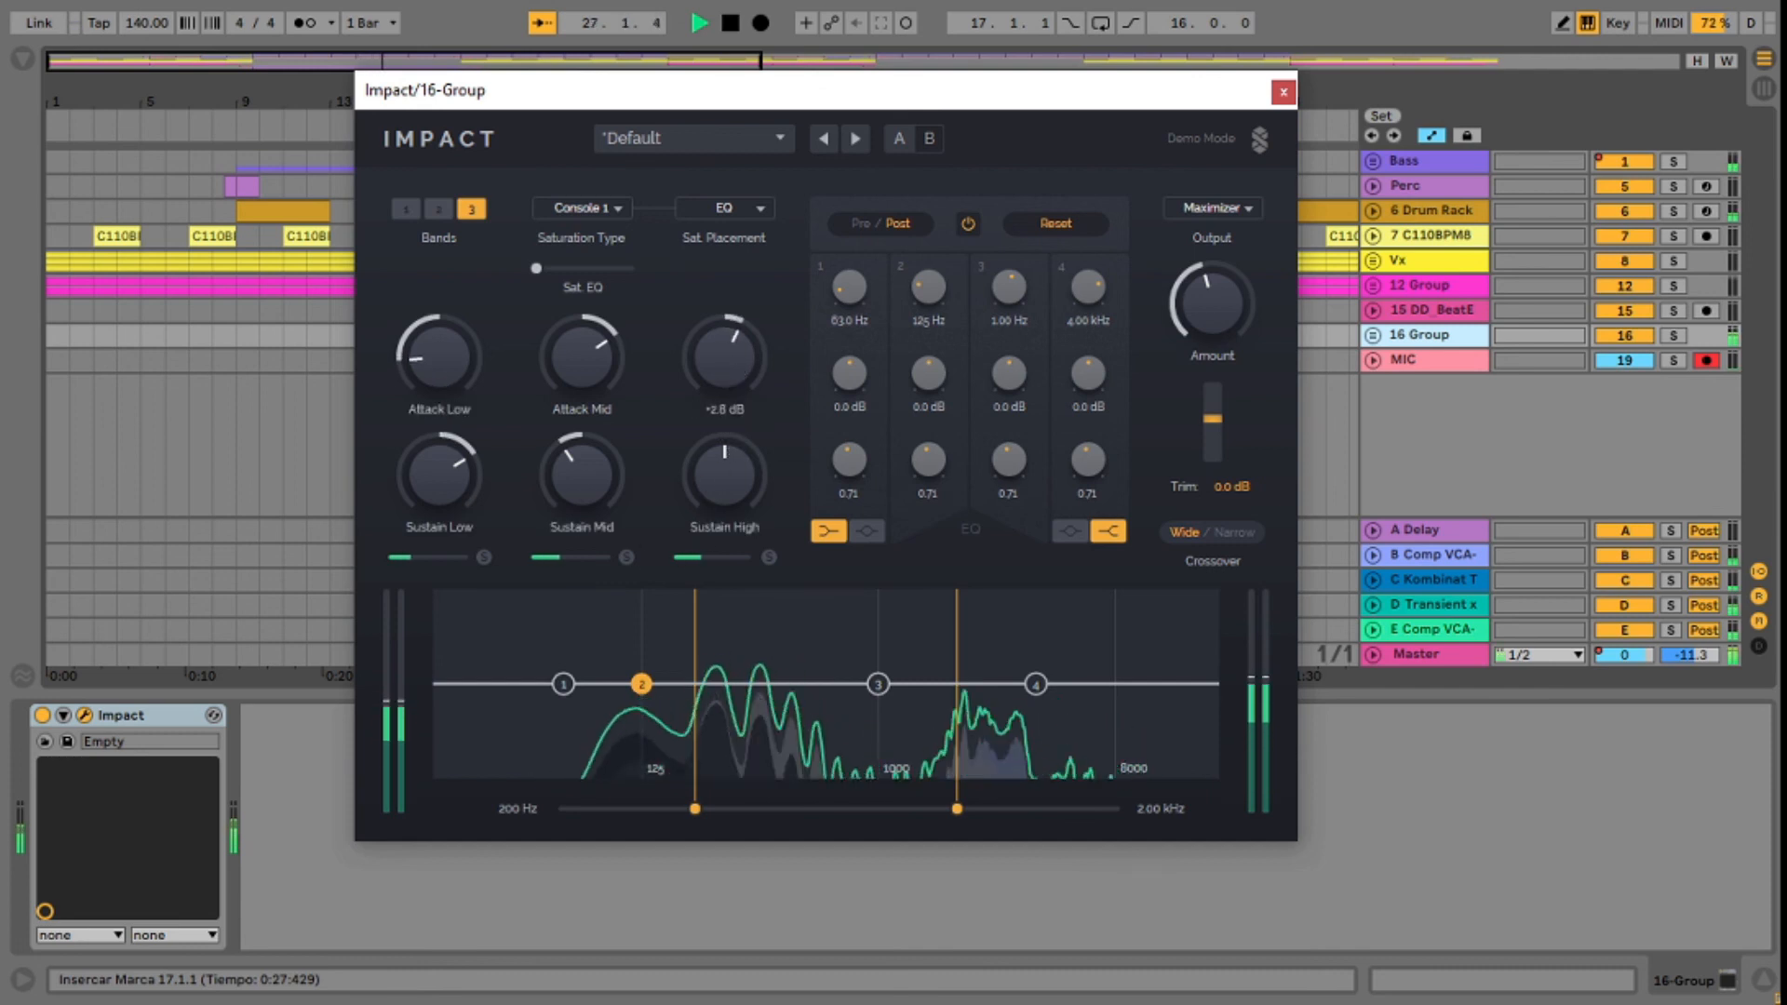
Step: Reduce the Maximizer amount to 15.4 %, raise the saturation amount to 80.4 % and stop playback
left_click_drag(1221, 309, 1197, 327)
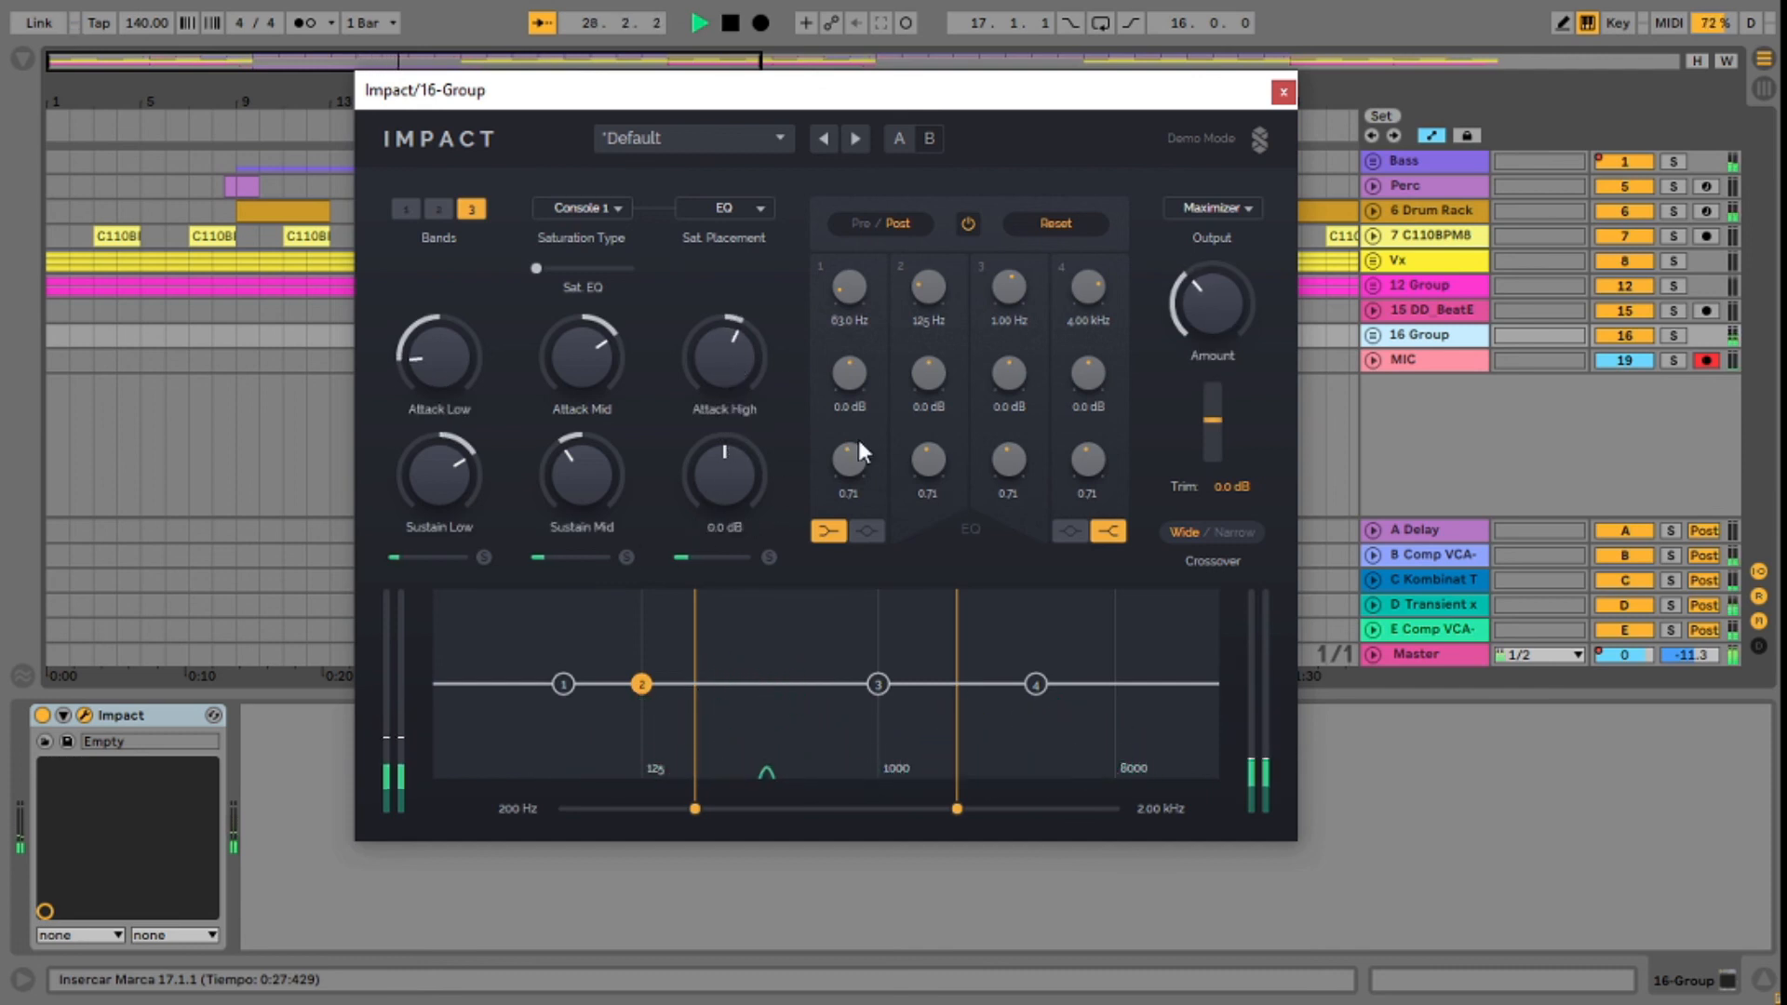
left_click_drag(1029, 90, 1290, 90)
left_click_drag(372, 101, 373, 89)
left_click_drag(1488, 316, 1488, 335)
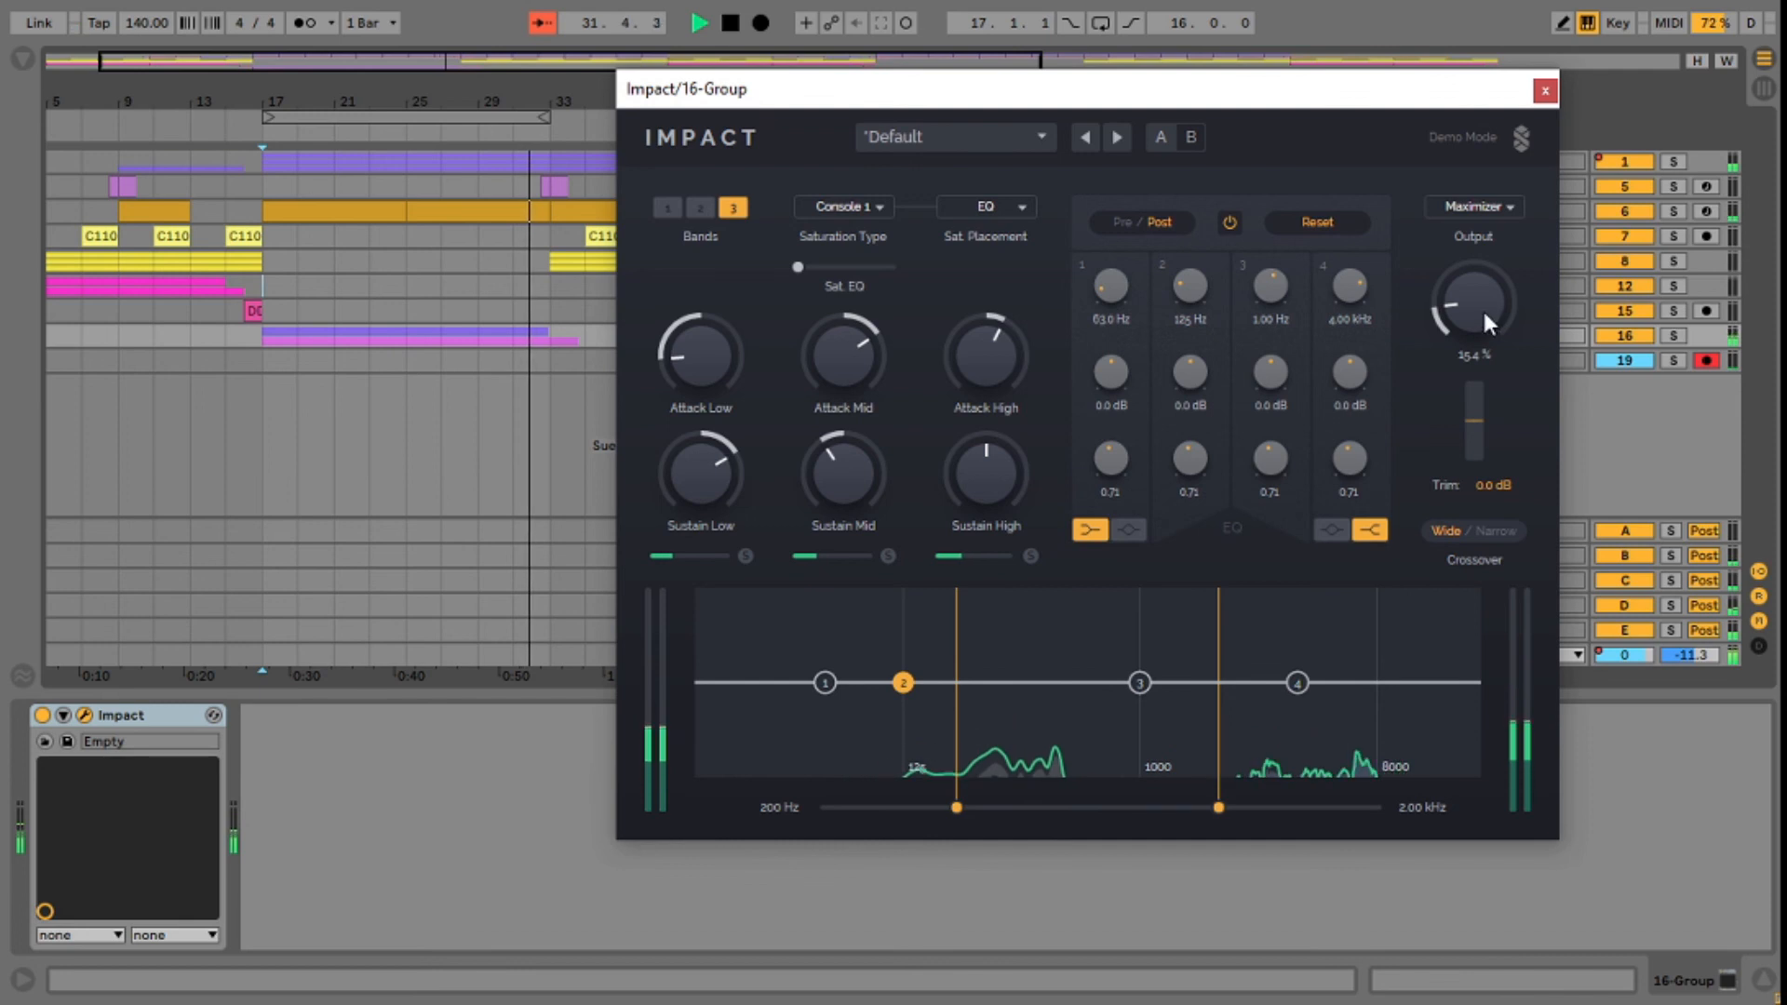
left_click_drag(797, 267, 868, 268)
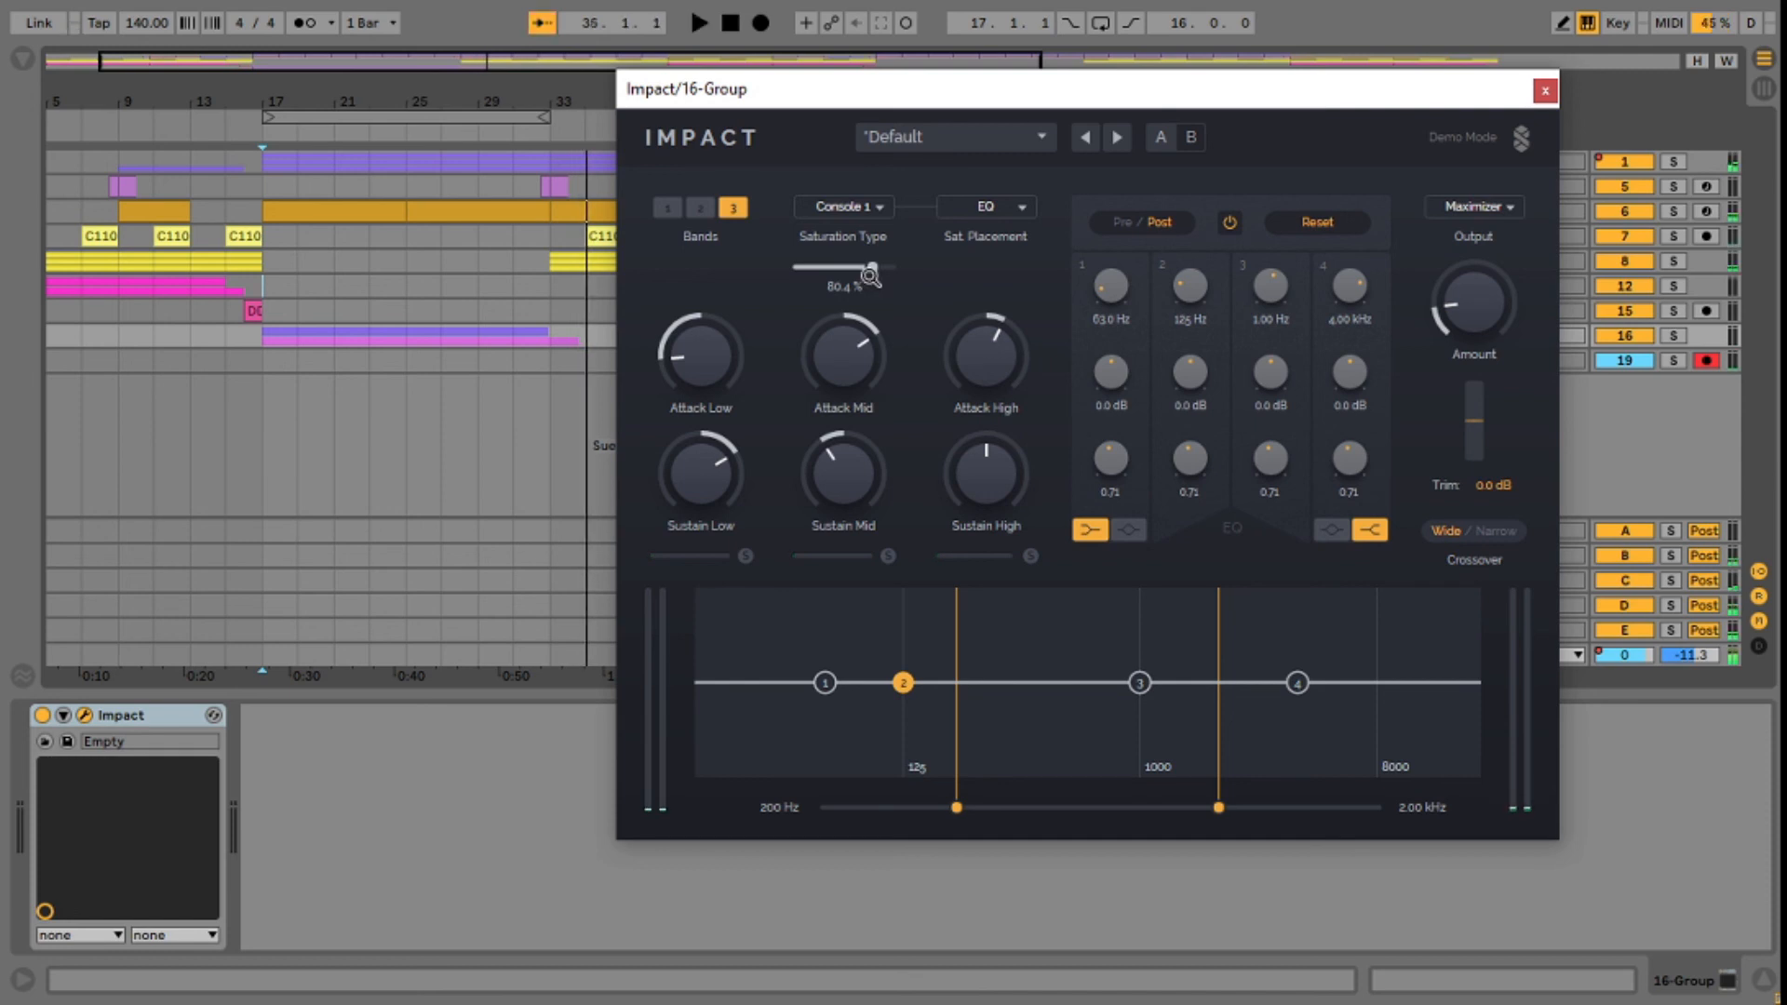